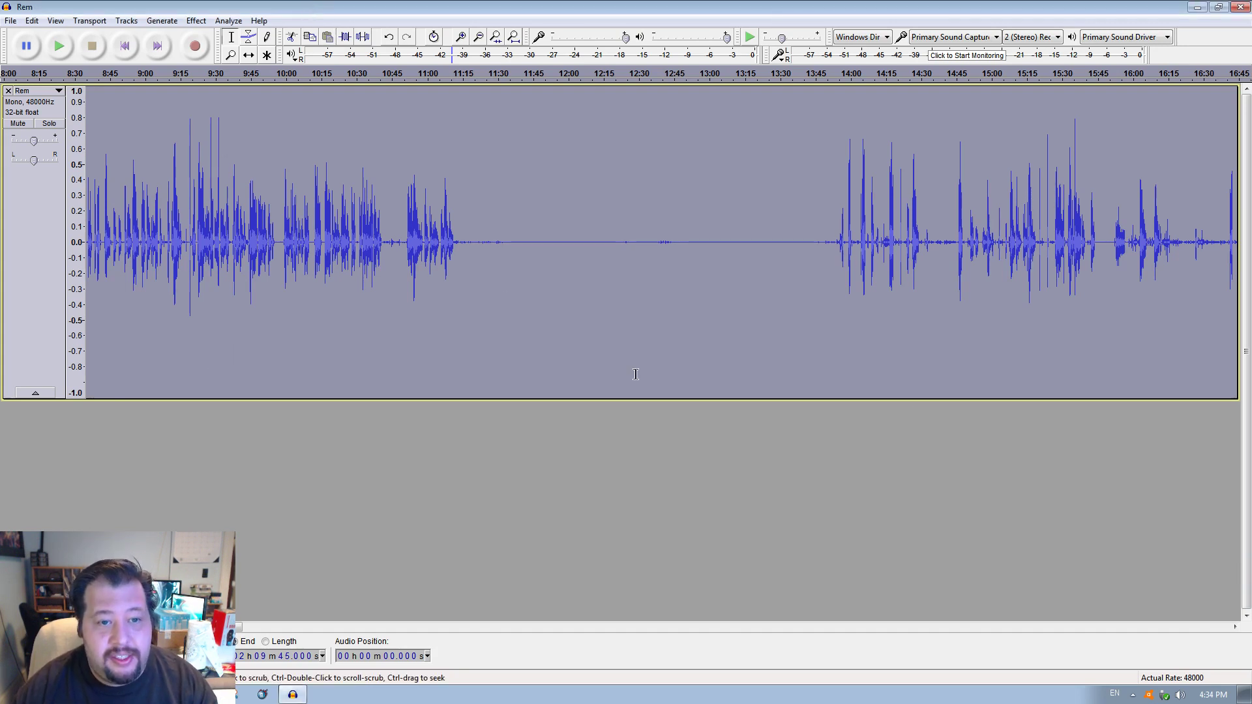
- Export the audio as Rem.wav in 32-bit float WAV format to the Podcast 140 folder, replacing the existing file and leaving the metadata blank
click(11, 21)
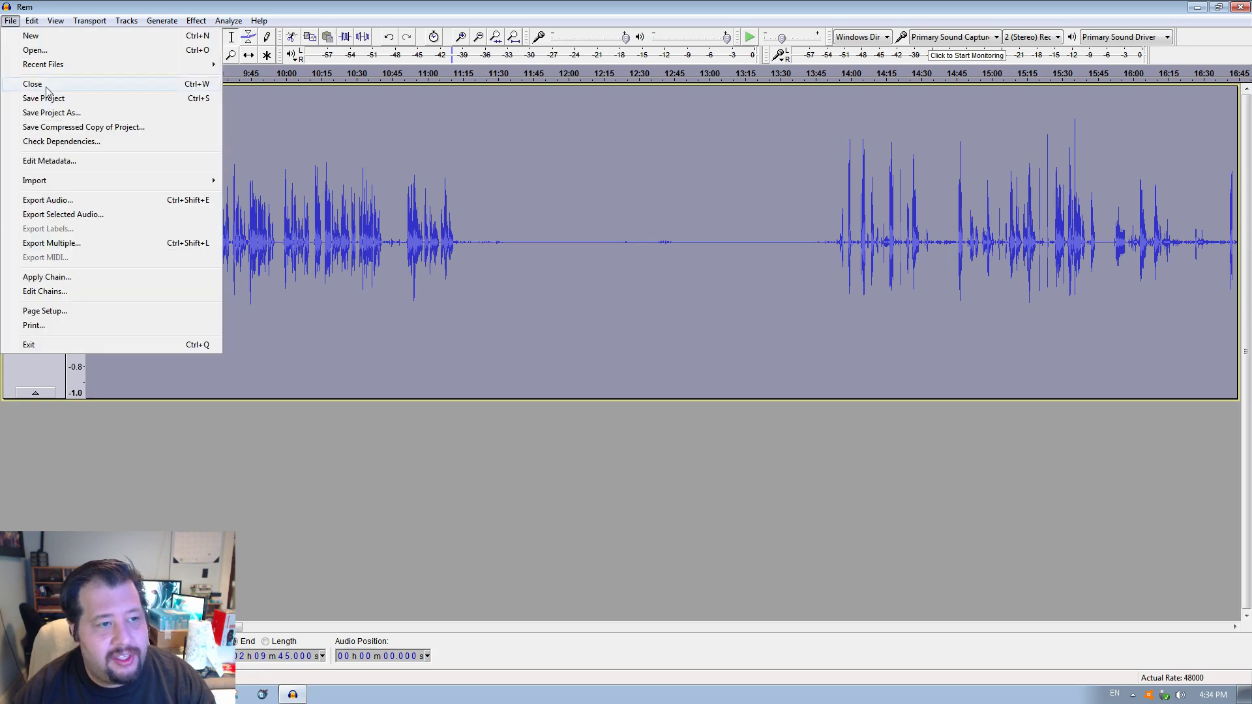
click(66, 199)
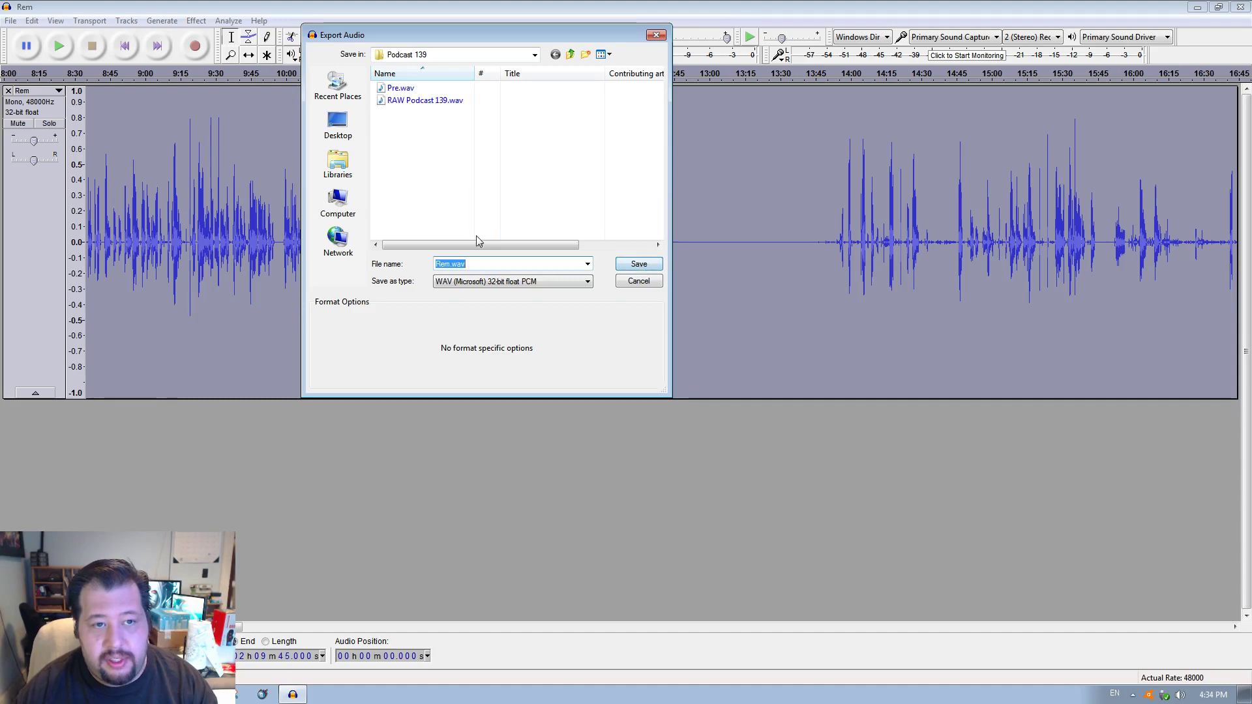
click(570, 55)
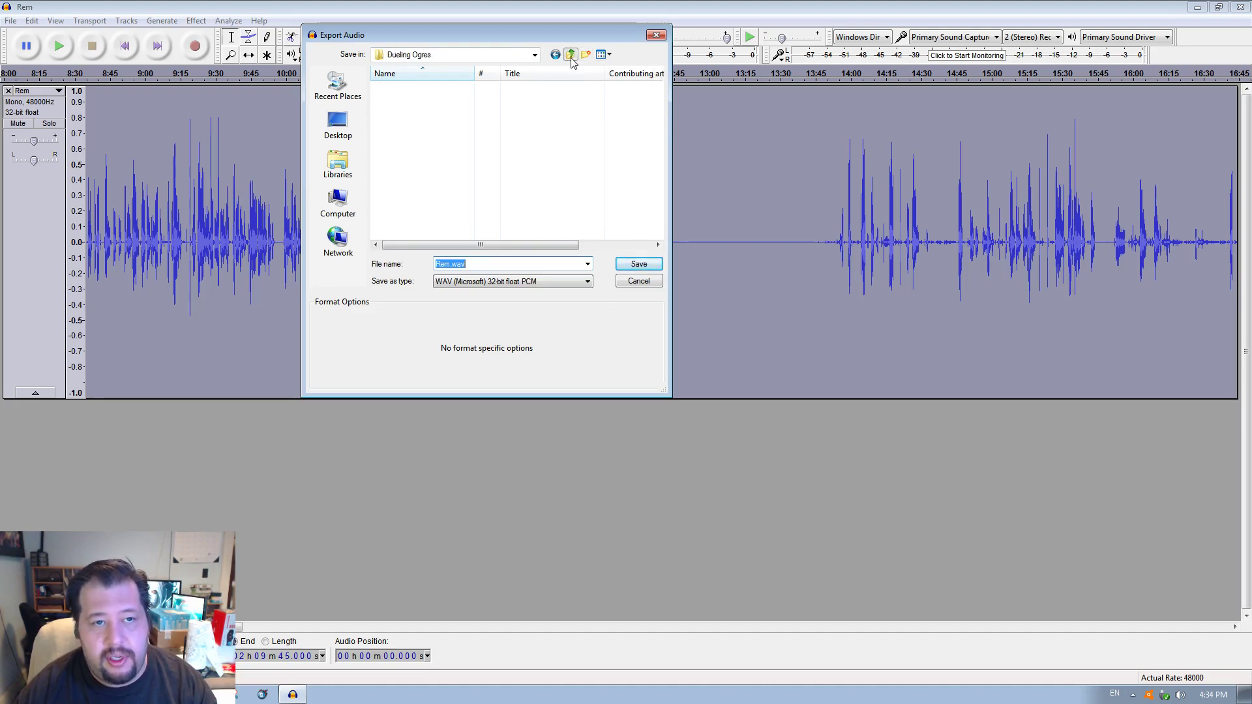
click(459, 225)
scroll(461, 223, down, 4)
double_click(436, 202)
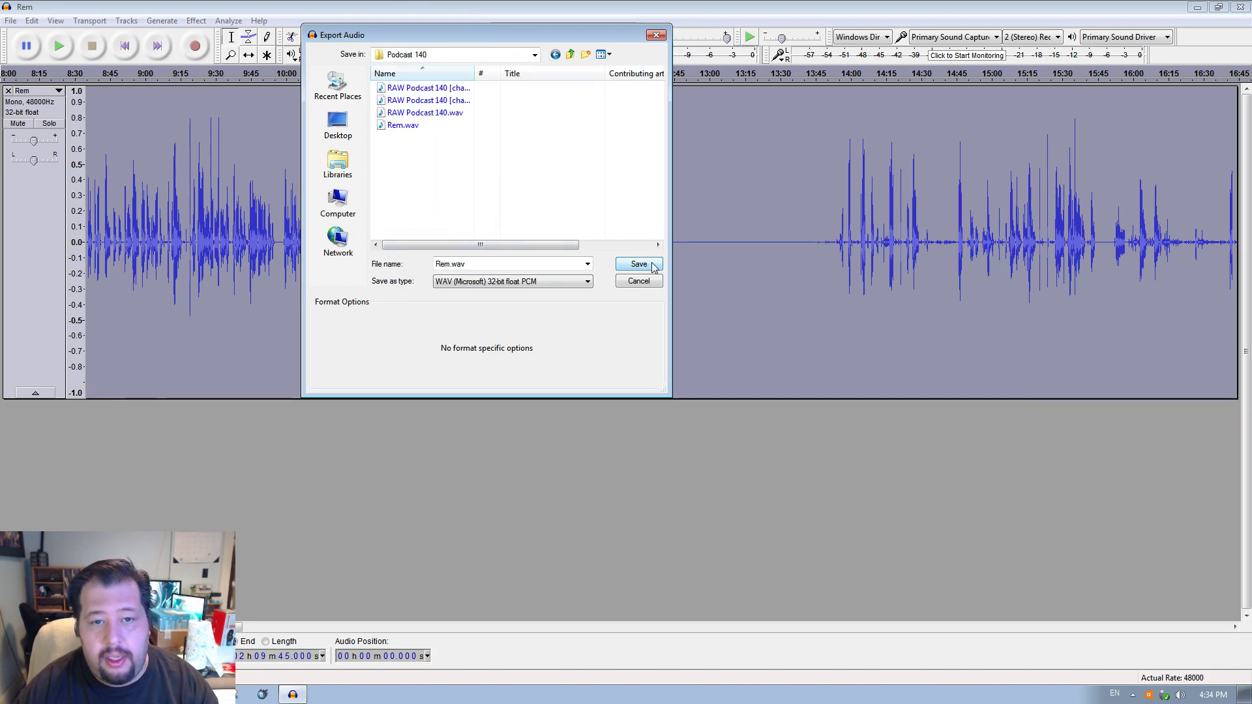
click(639, 264)
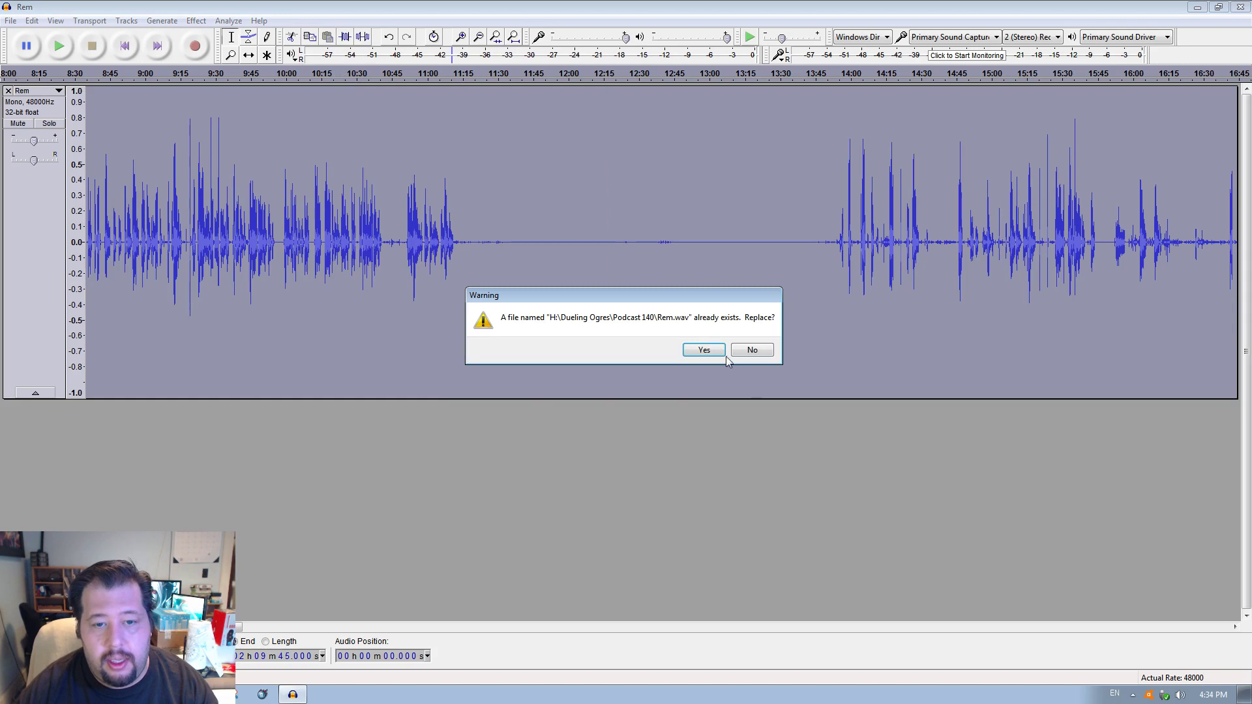
click(703, 351)
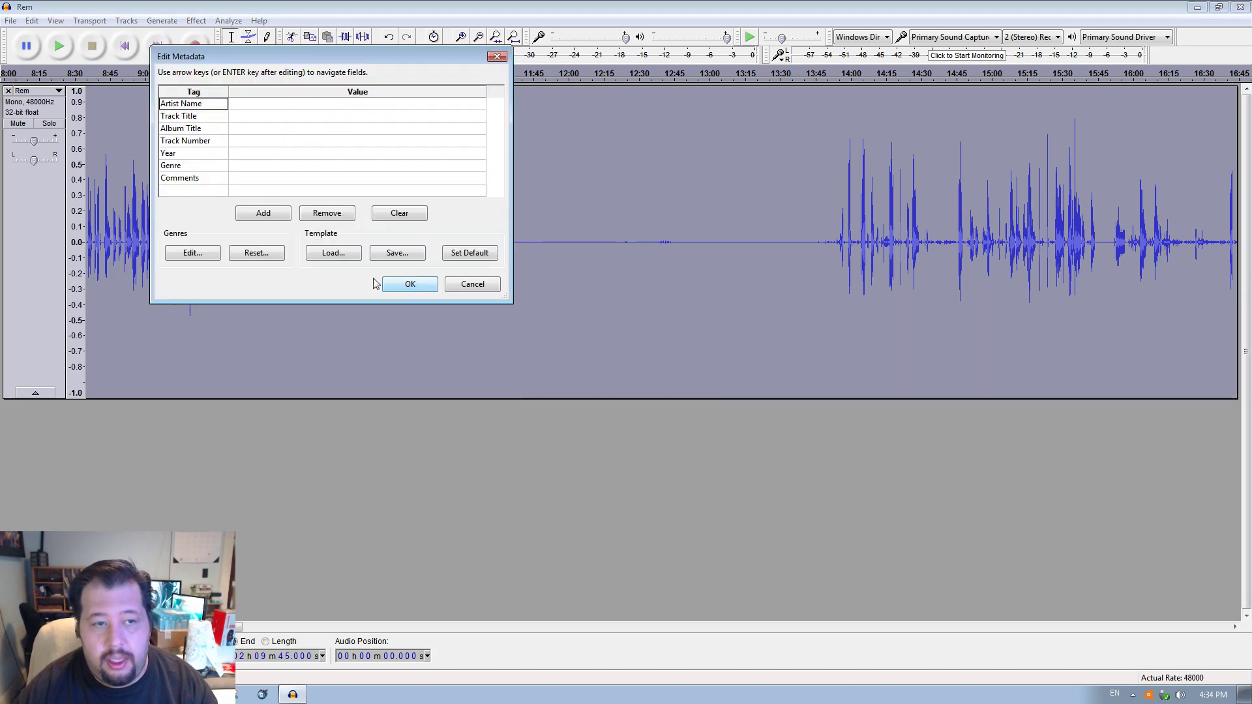
click(409, 288)
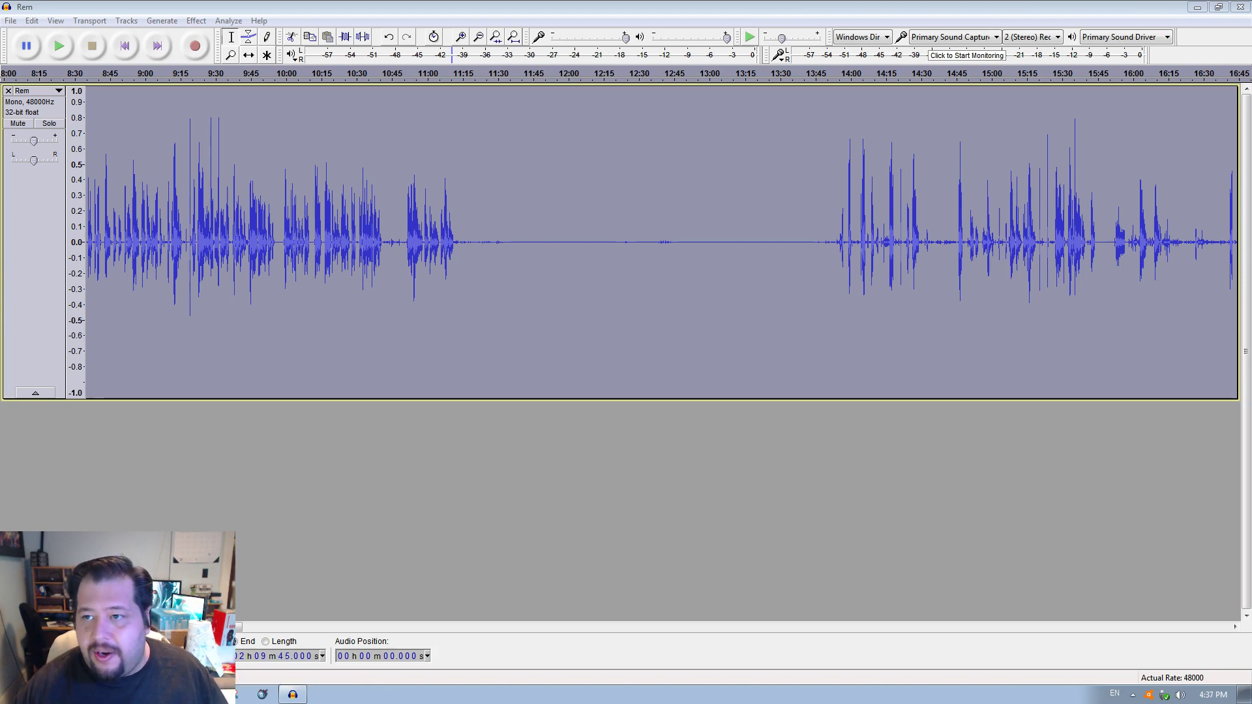
- Close the audio project without saving its changes and open Podcast 140.RPP in REAPER
click(1241, 6)
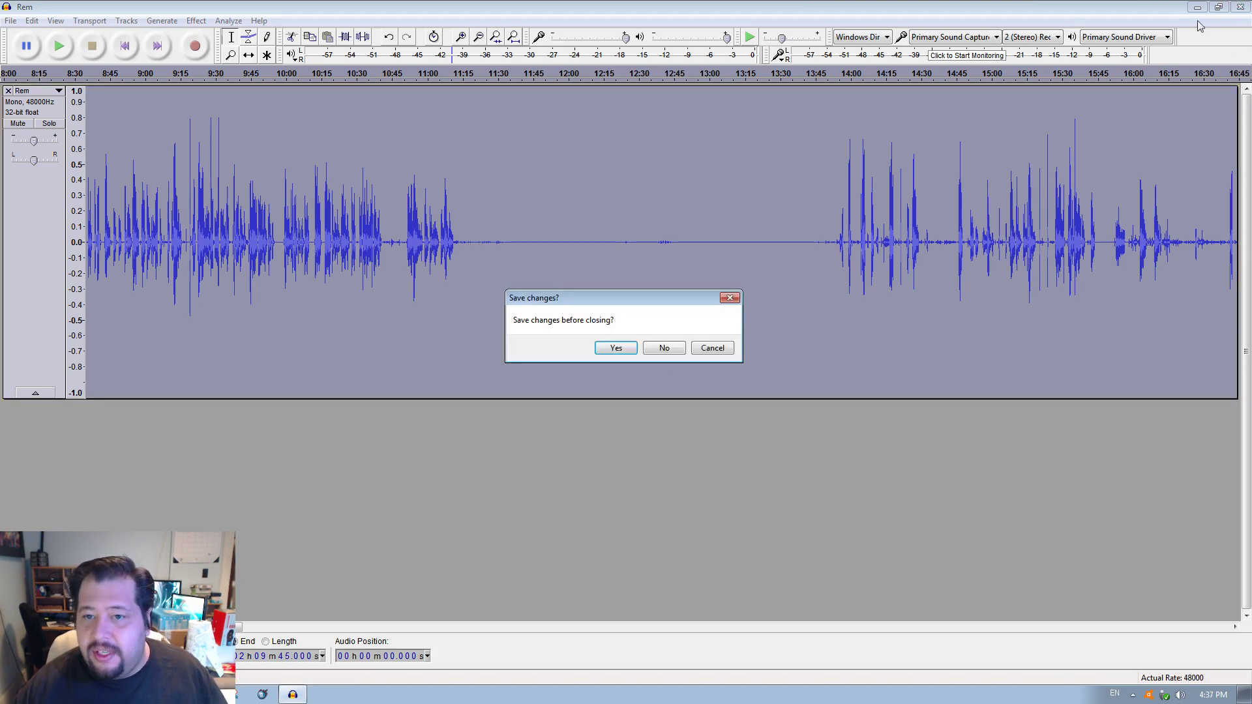
click(664, 349)
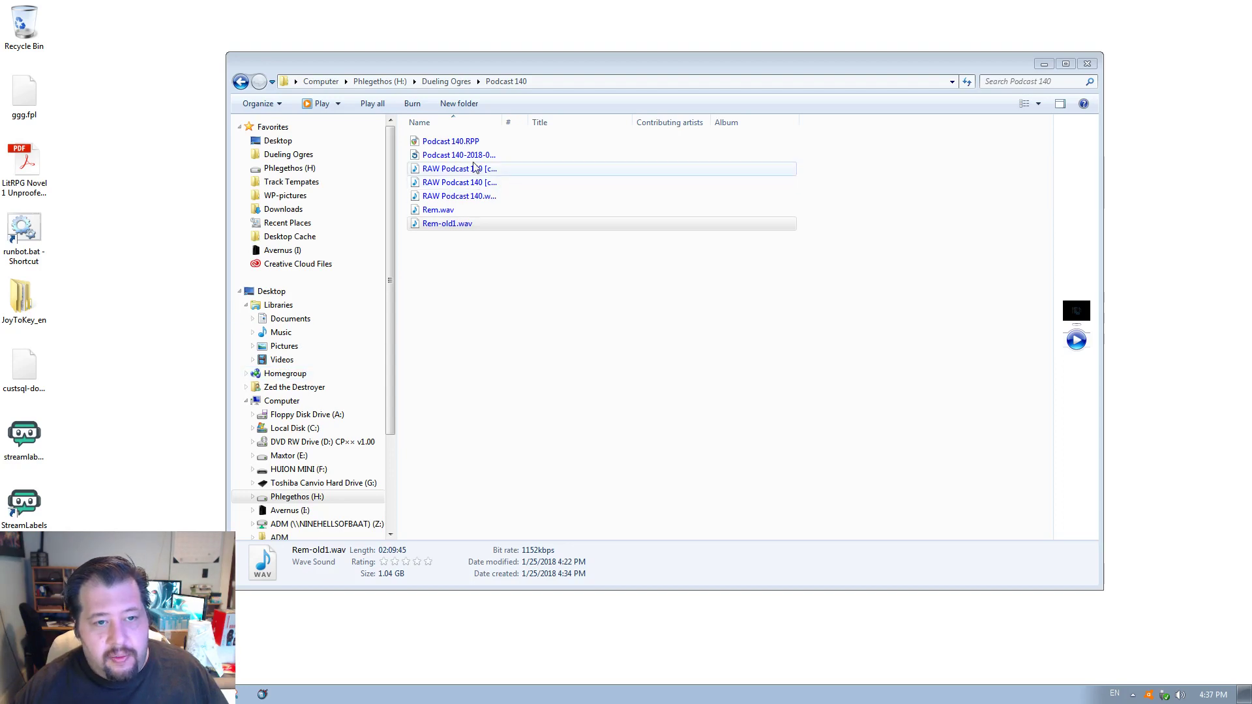
double_click(457, 141)
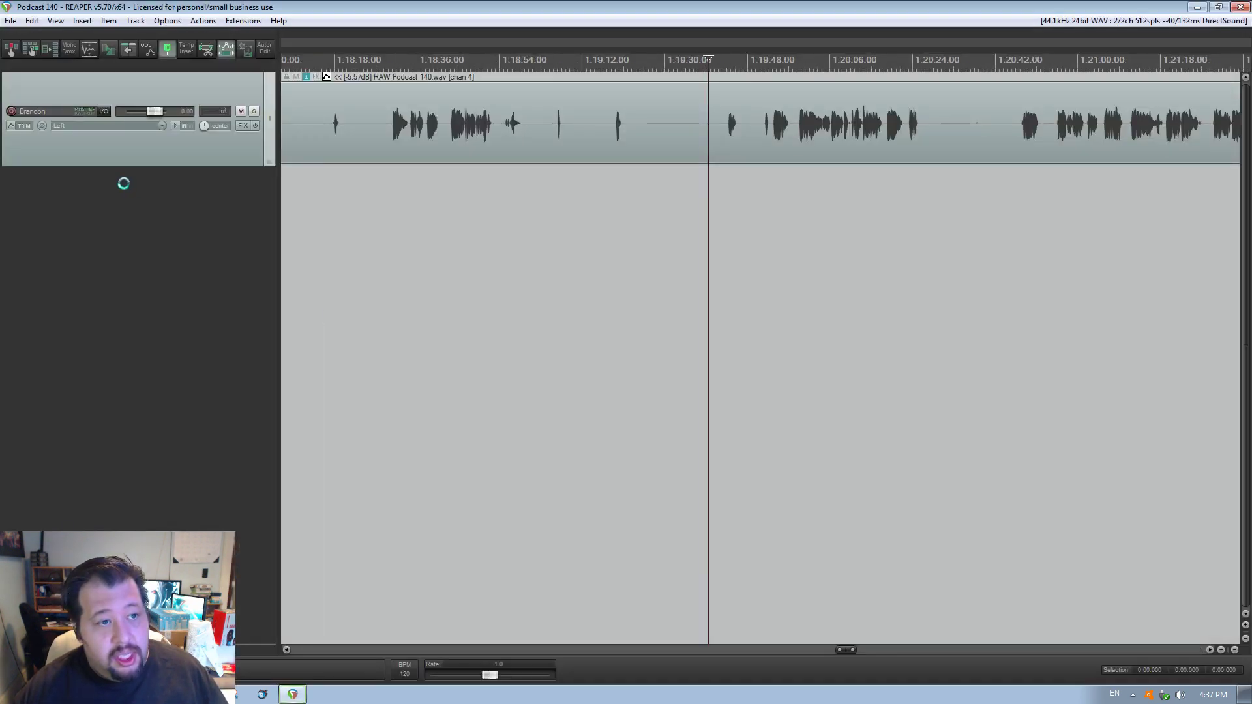
- Start importing a media file and delete Rem-old1.wav from the Podcast 140 folder
click(82, 21)
click(95, 34)
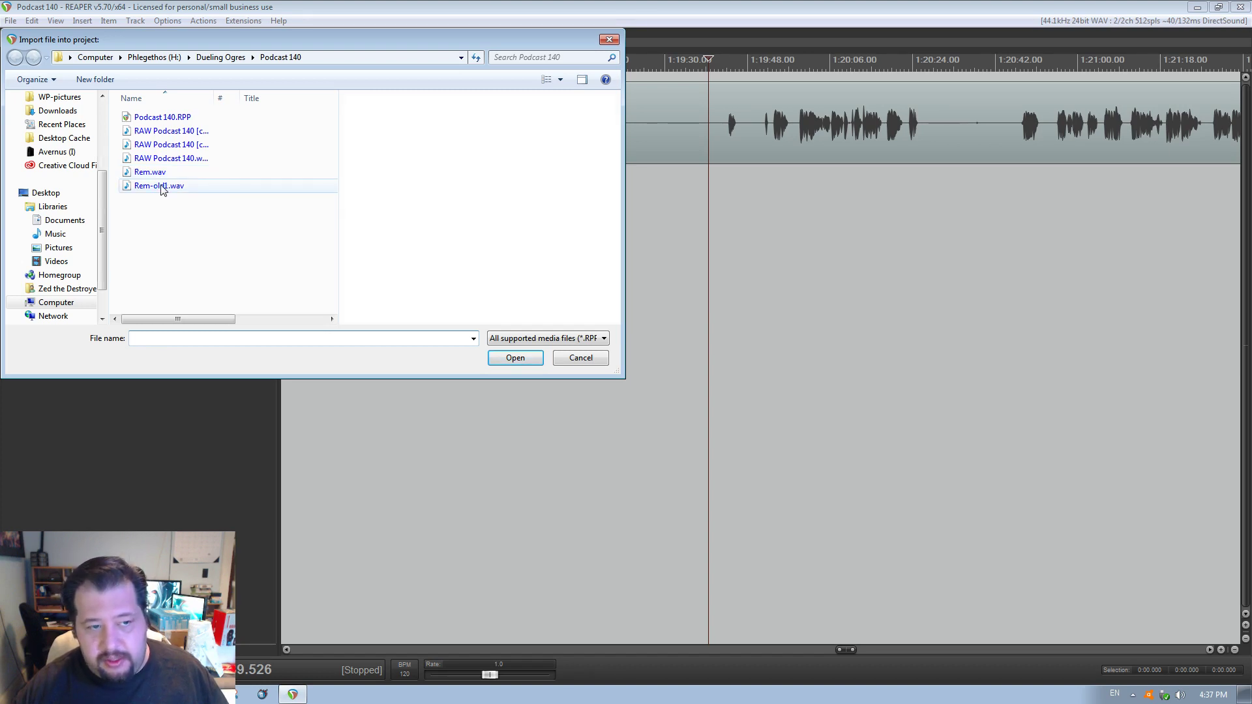
right_click(161, 188)
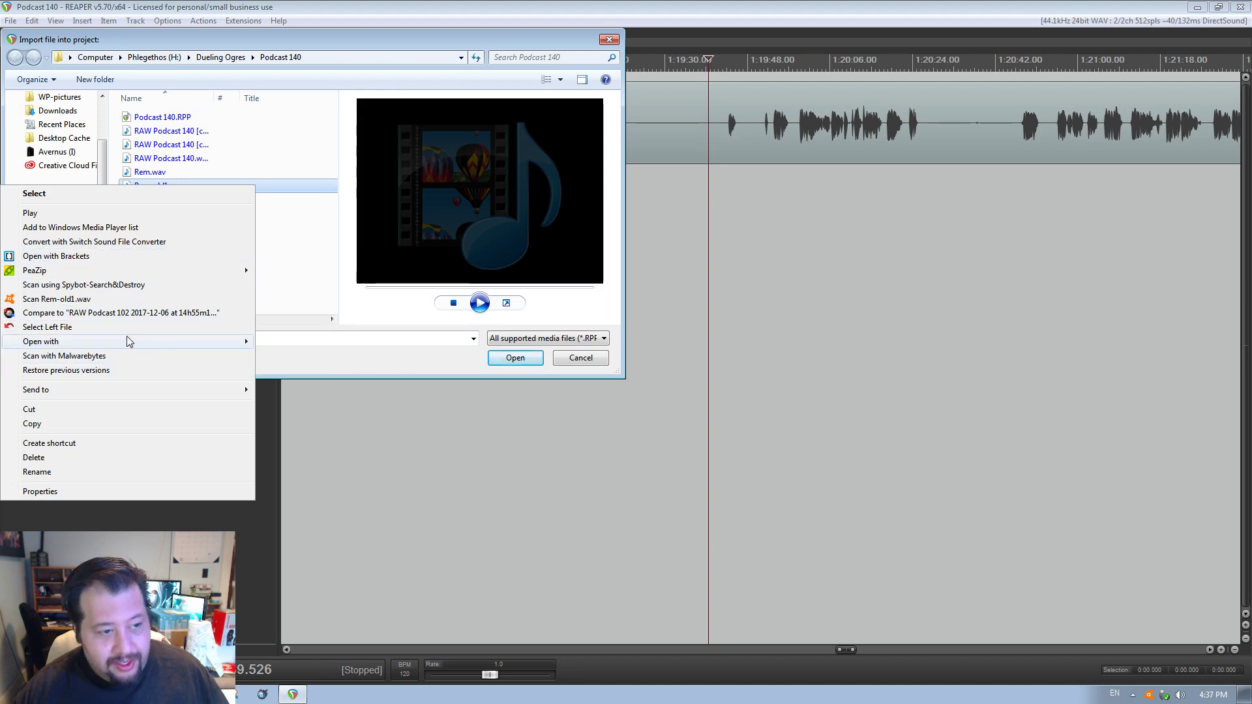
click(71, 460)
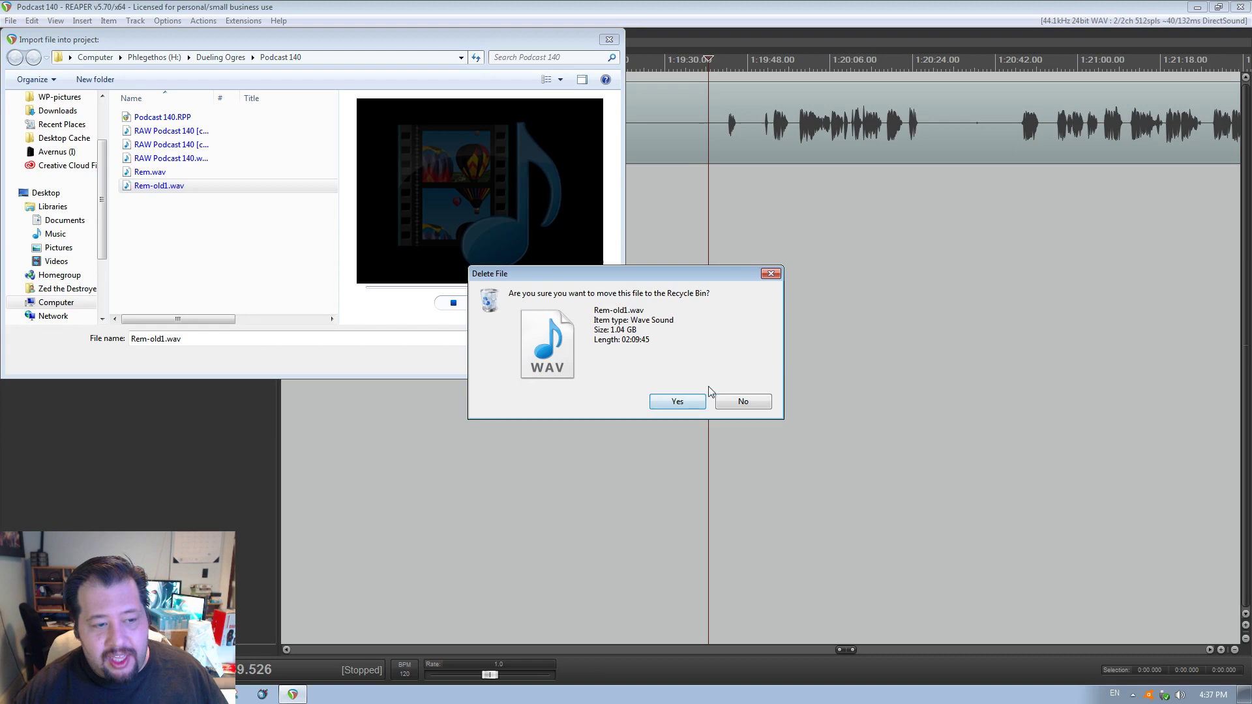
click(668, 403)
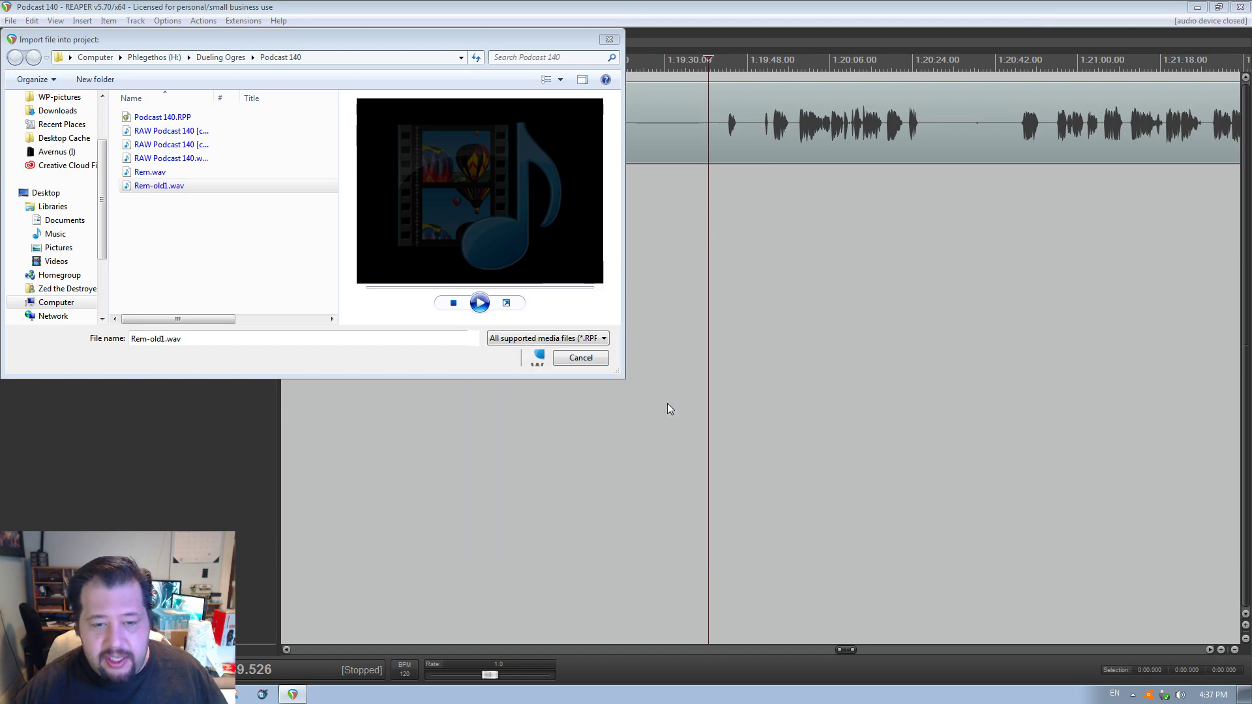
- Try inserting Rem.wav on the existing track at the edit cursor, and undo the insertion
click(162, 174)
click(494, 358)
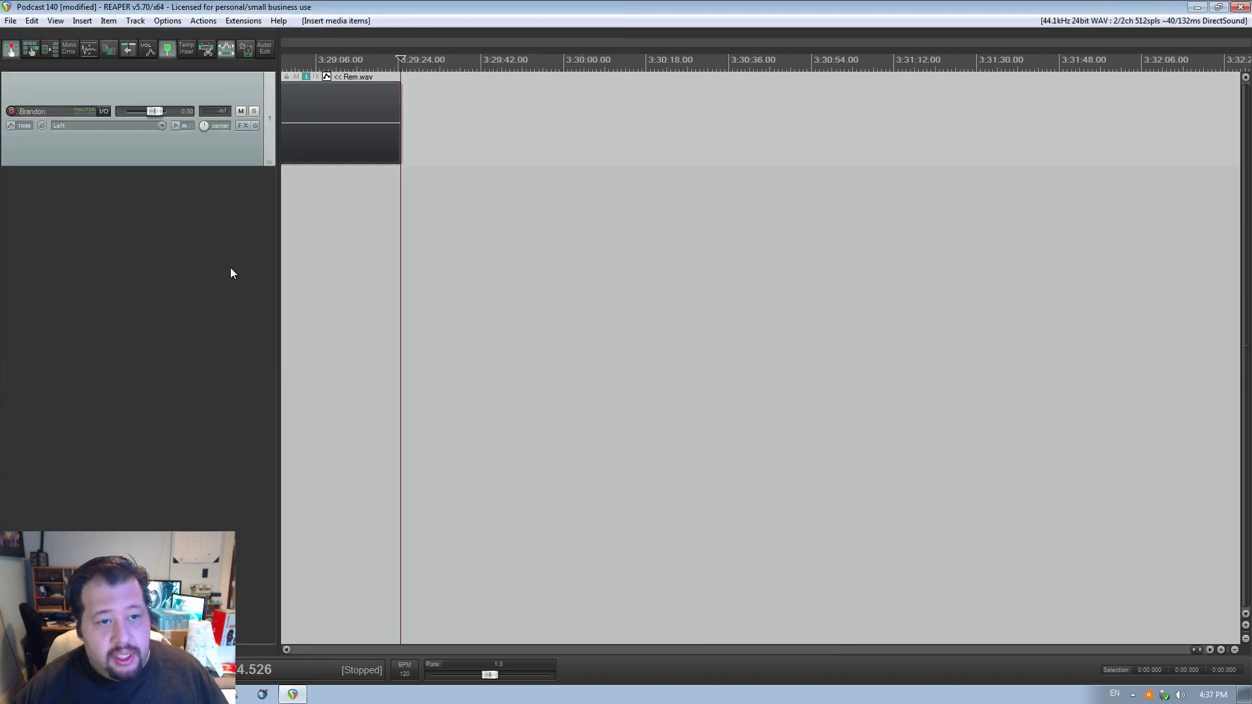
scroll(346, 233, down, 6)
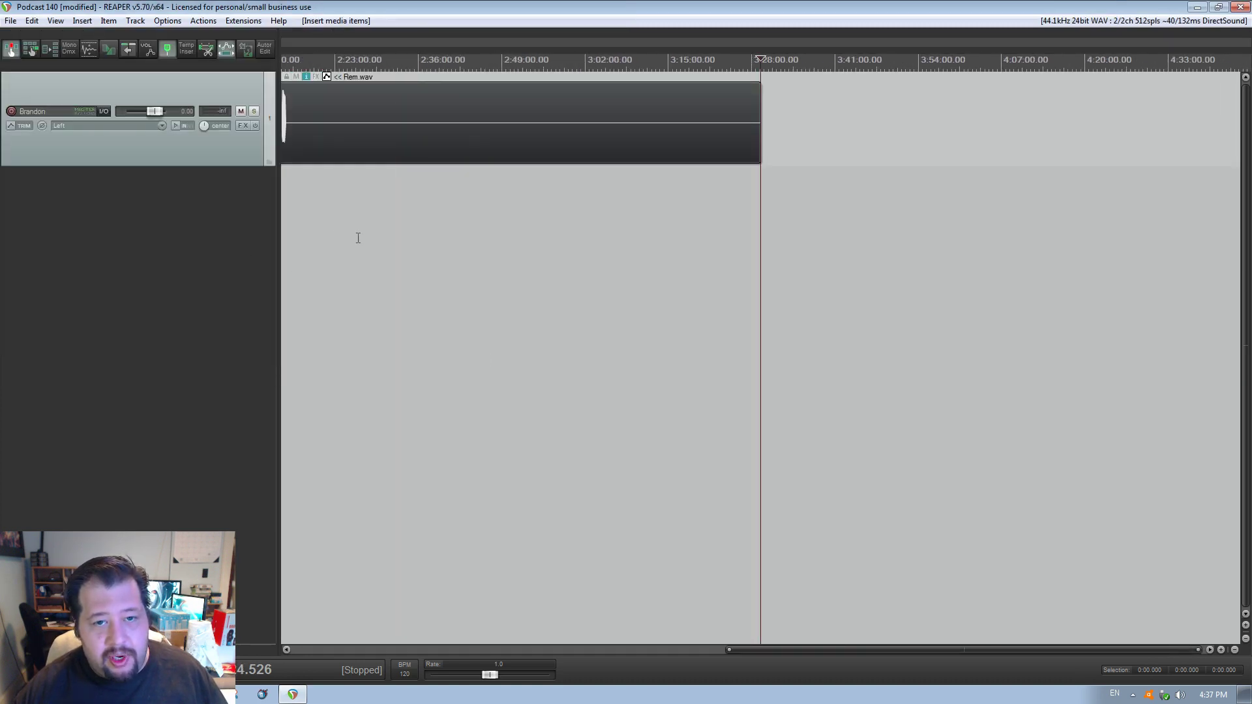
scroll(358, 239, down, 4)
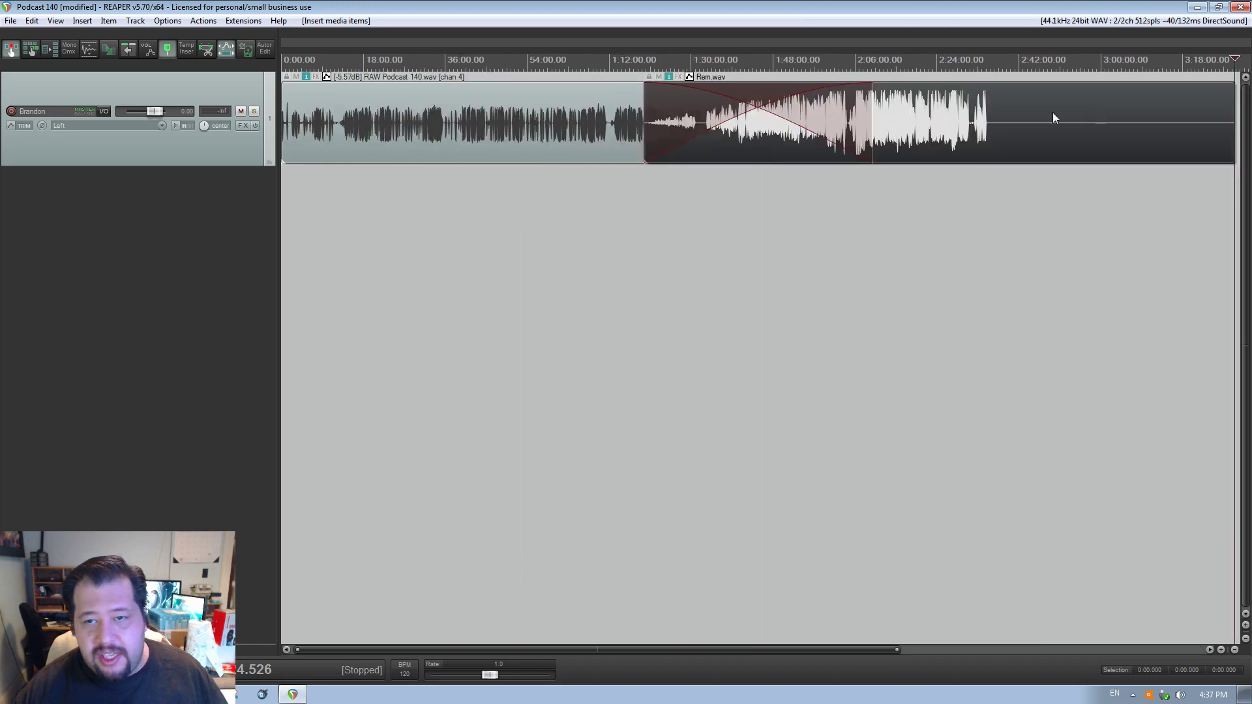
scroll(896, 121, down, 4)
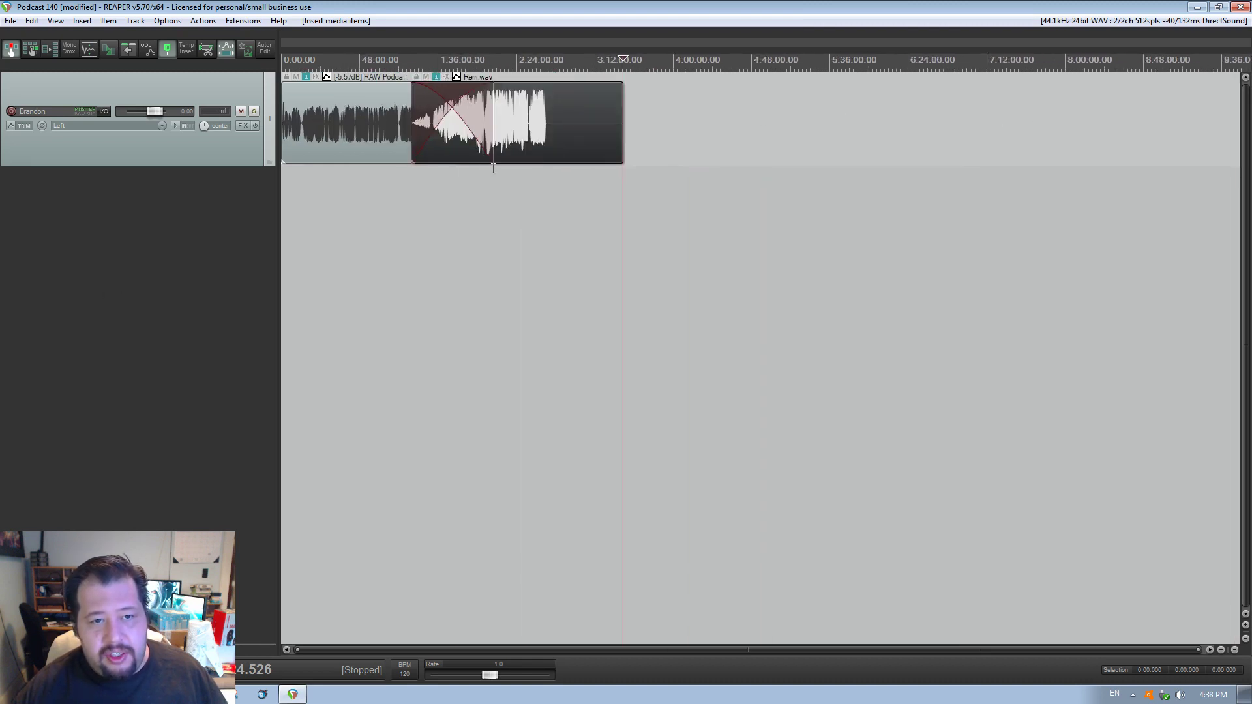
key(ctrl+z)
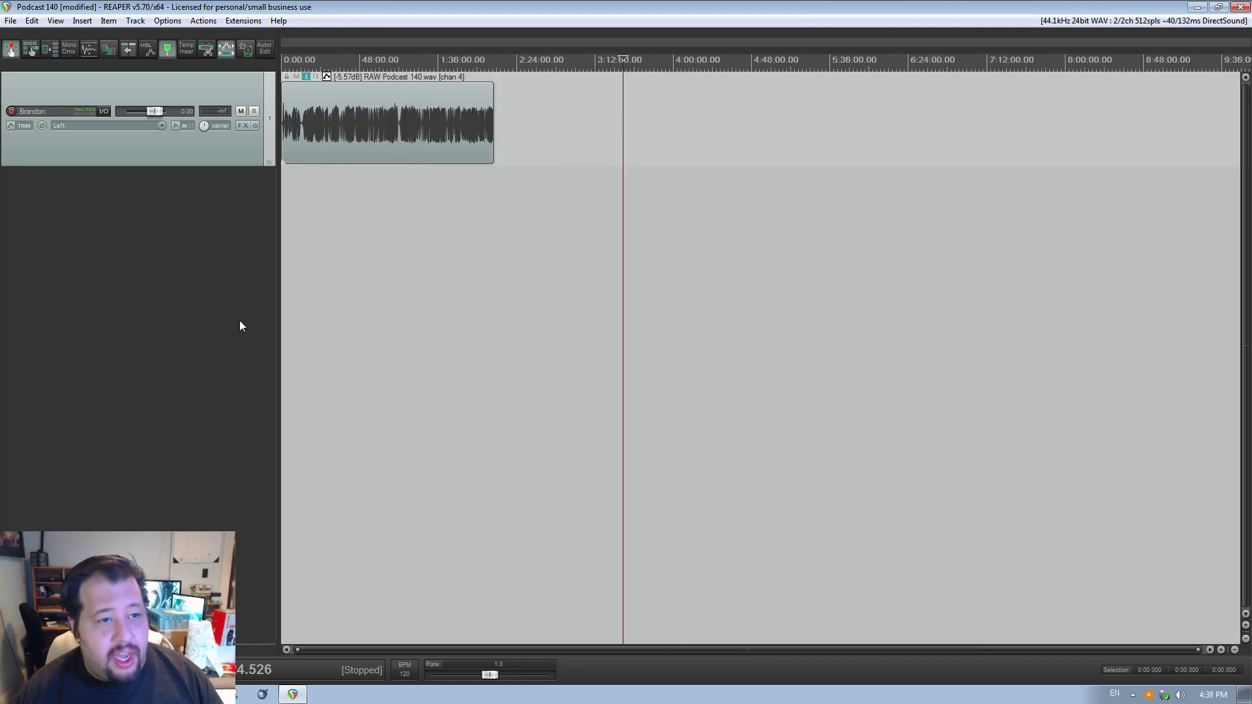
- Add a second track below the existing one and import Rem.wav onto it
double_click(123, 257)
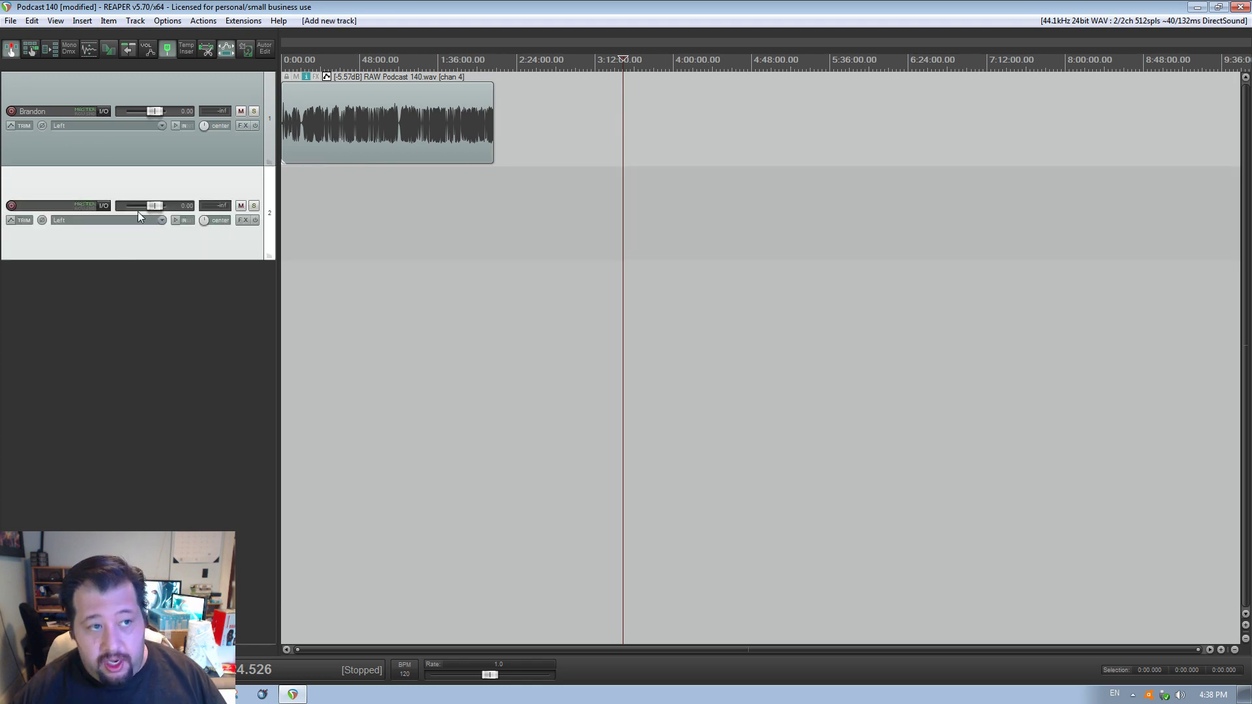
click(16, 25)
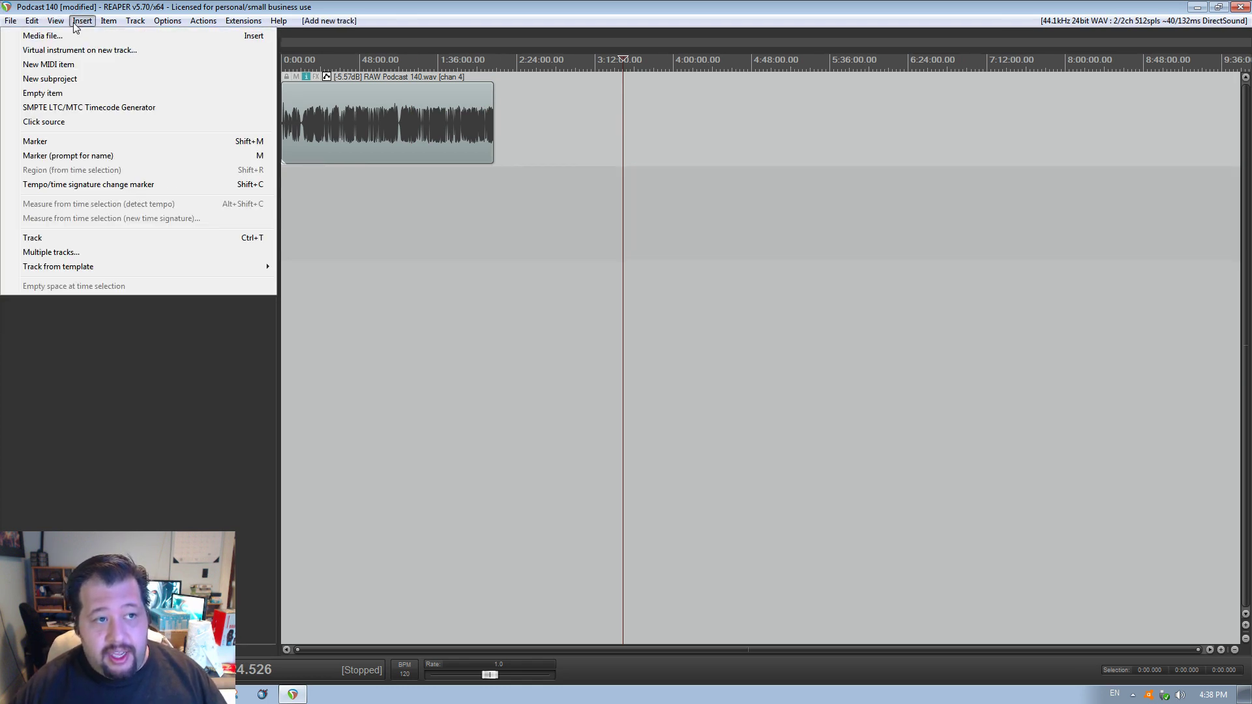
click(355, 206)
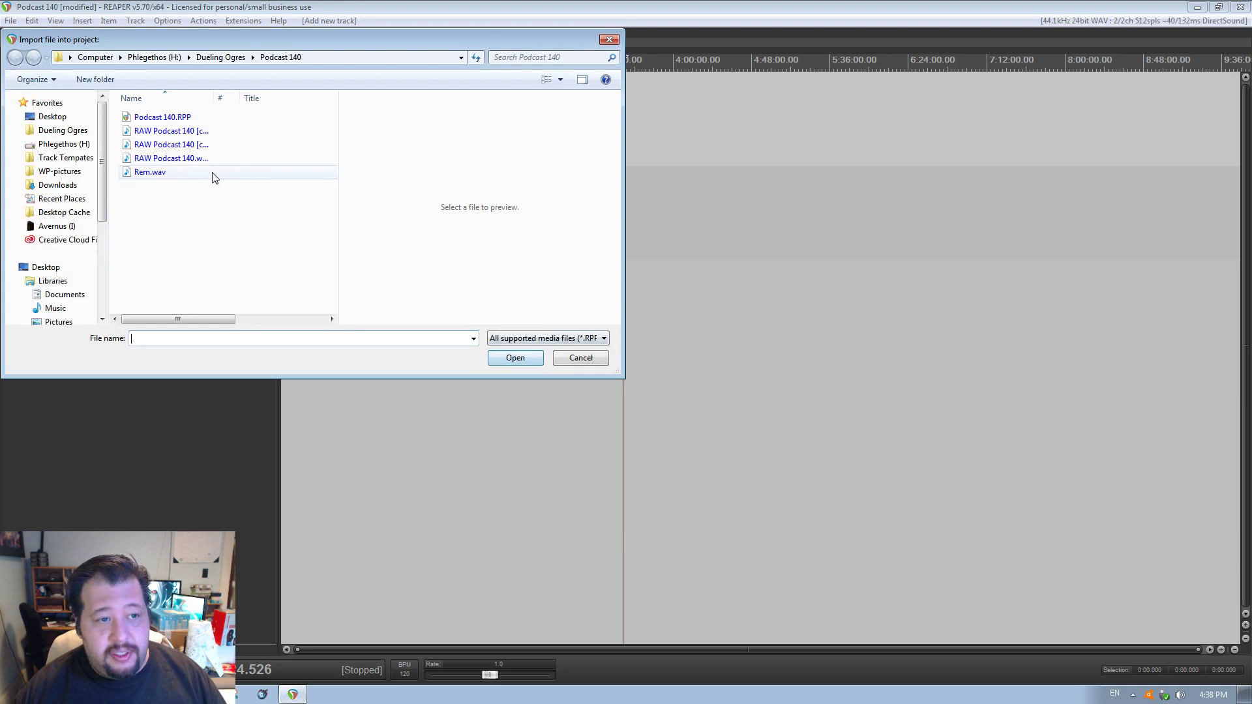
double_click(209, 173)
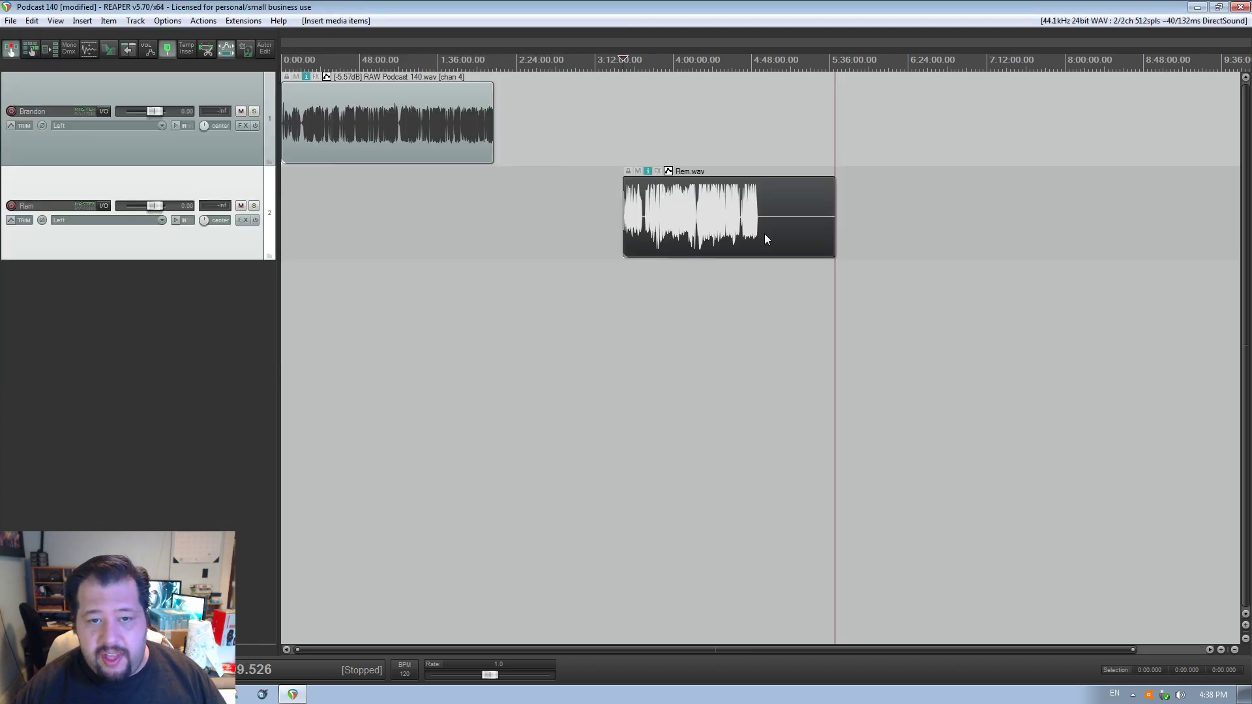
- Move the Rem.wav item to the start of the project and place its track above the RAW Podcast 140 track
drag(765, 237, 333, 246)
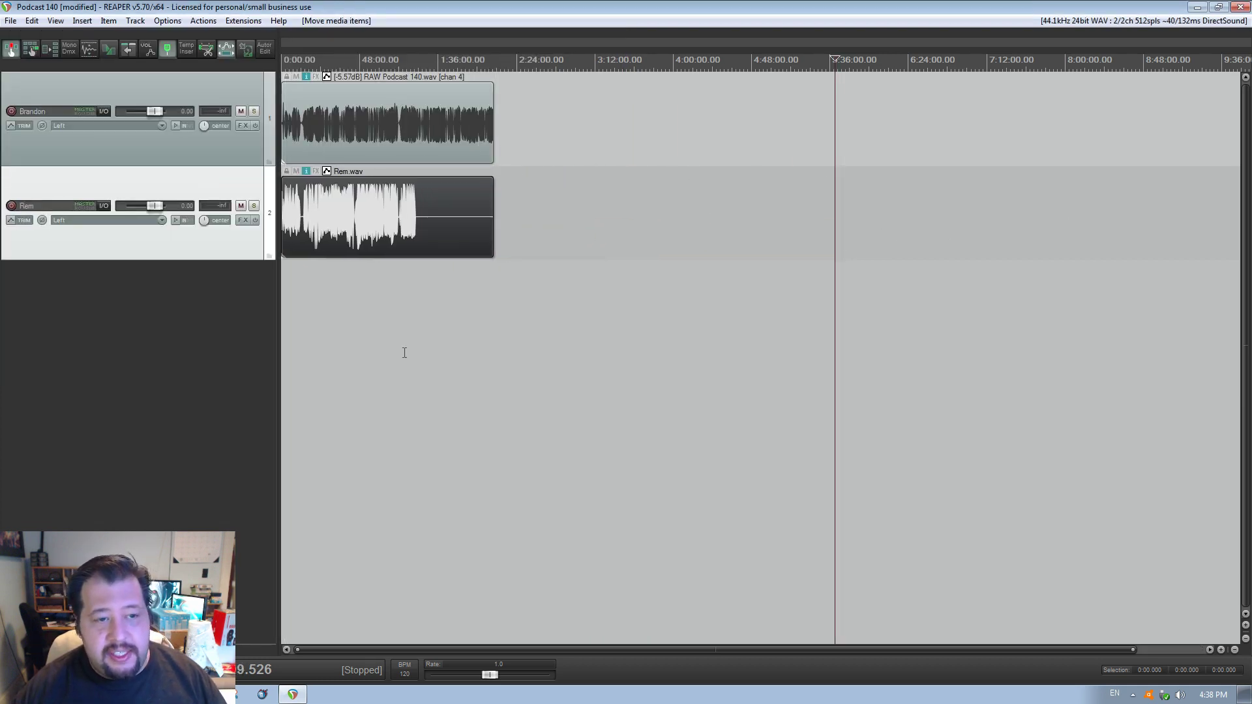
drag(152, 254, 150, 109)
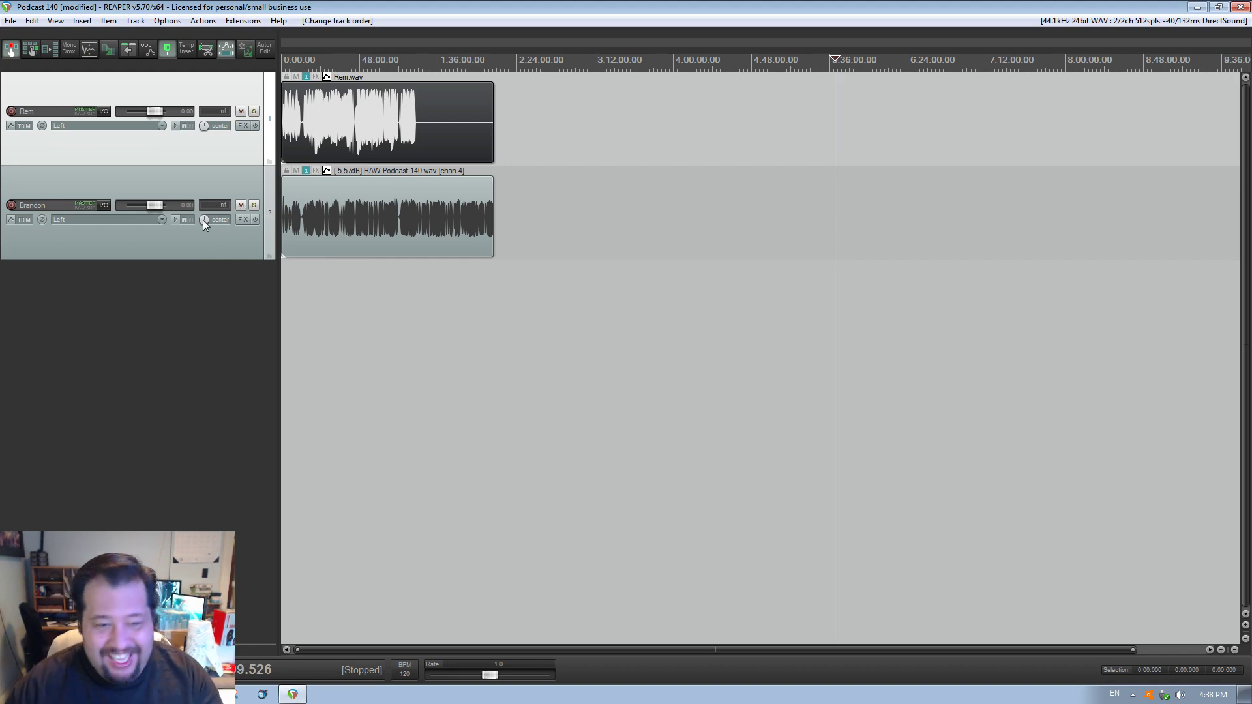
click(212, 307)
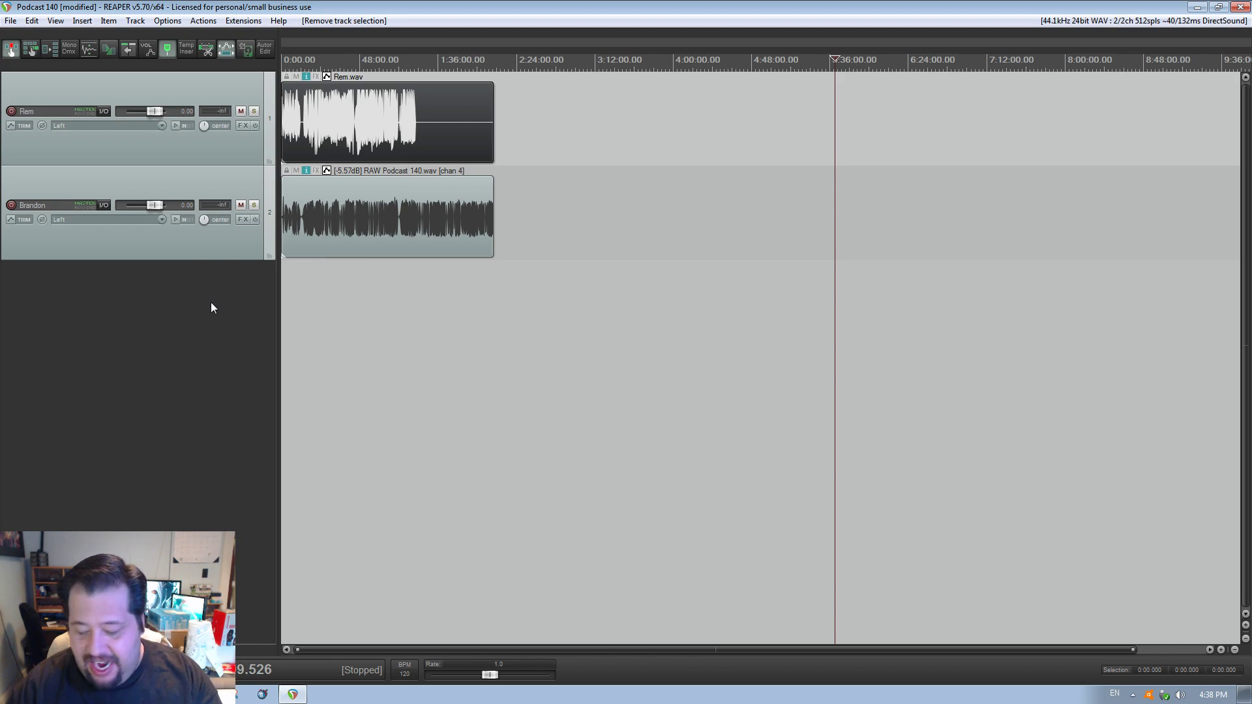
- Return the edit cursor to the project start, select both tracks and their audio items, and turn on the second editing option
key(Home)
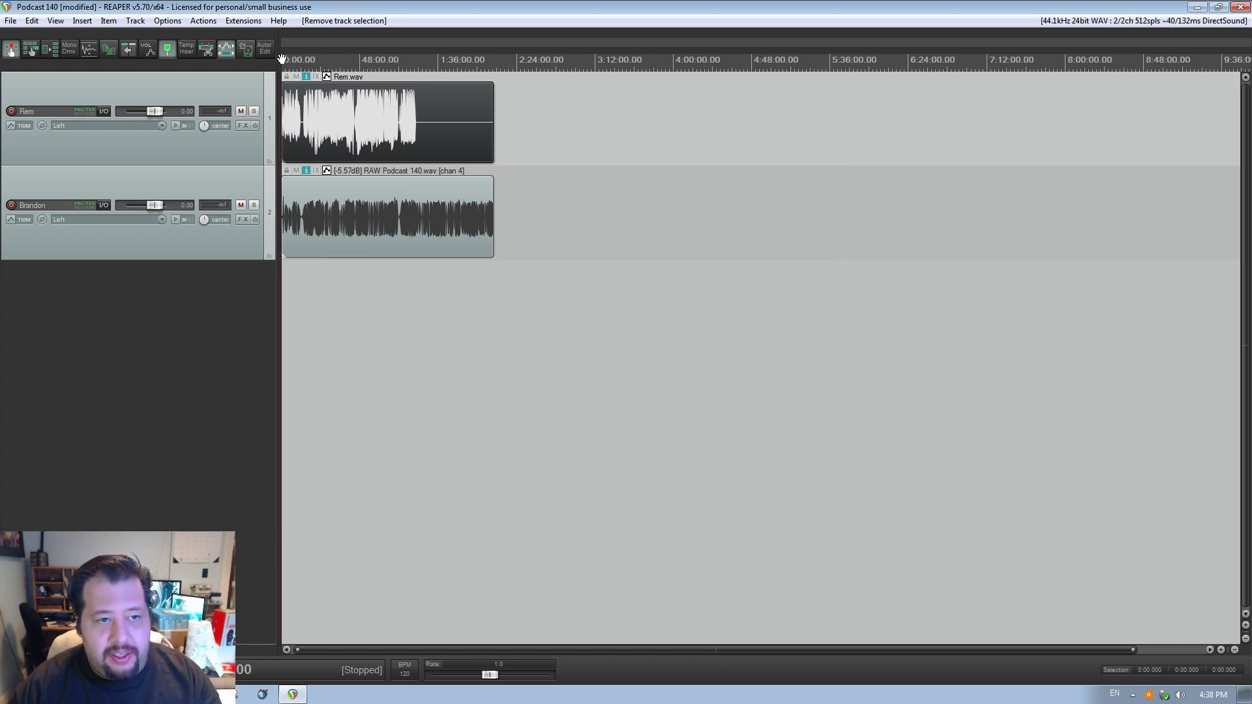
scroll(361, 257, up, 5)
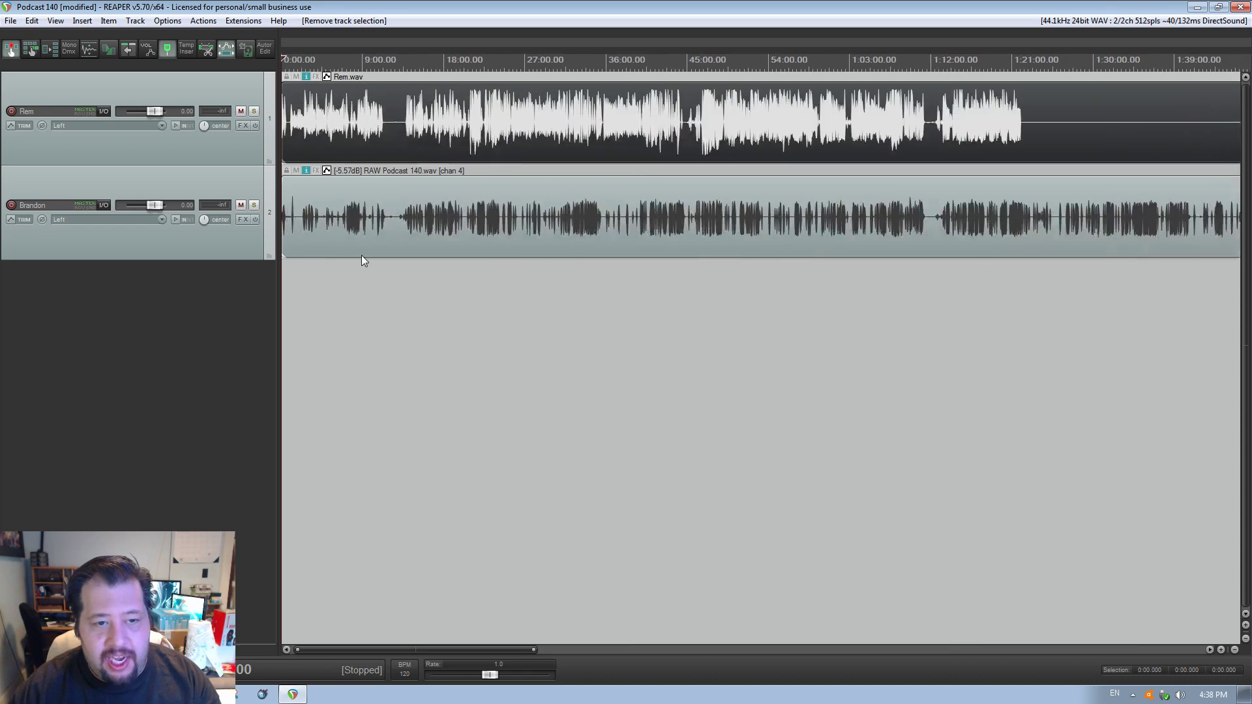
scroll(436, 270, up, 1)
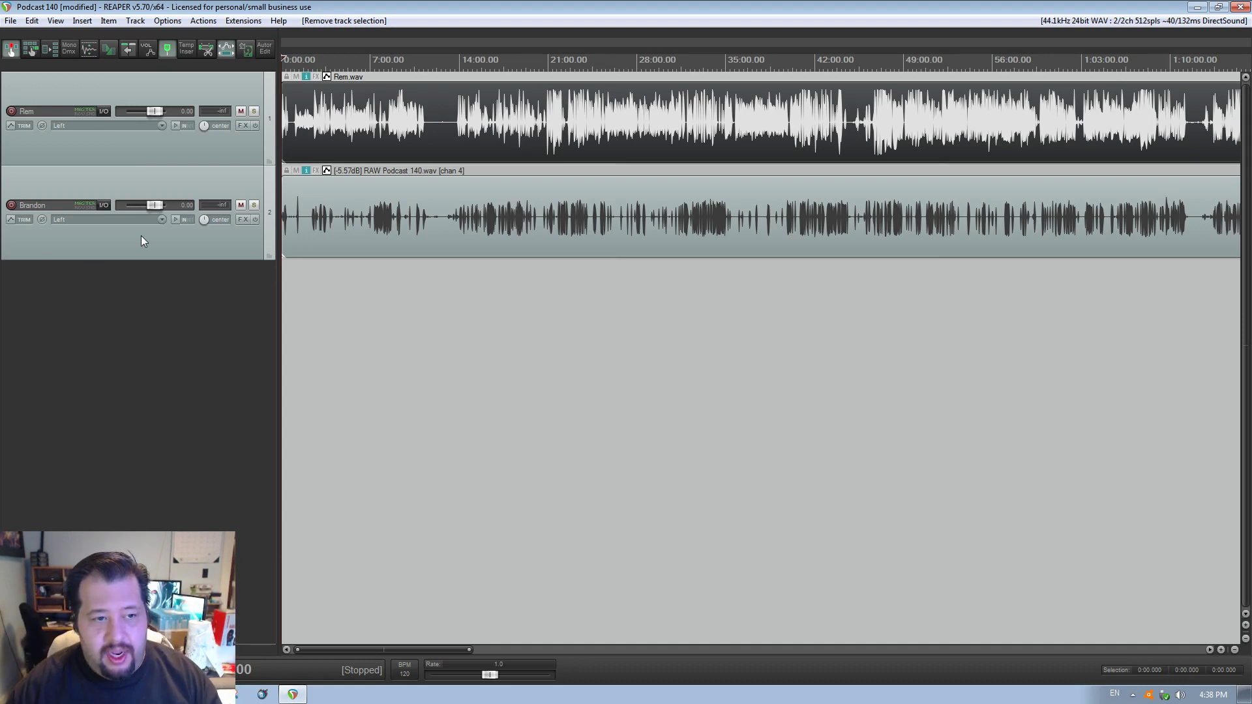
shift+click(189, 249)
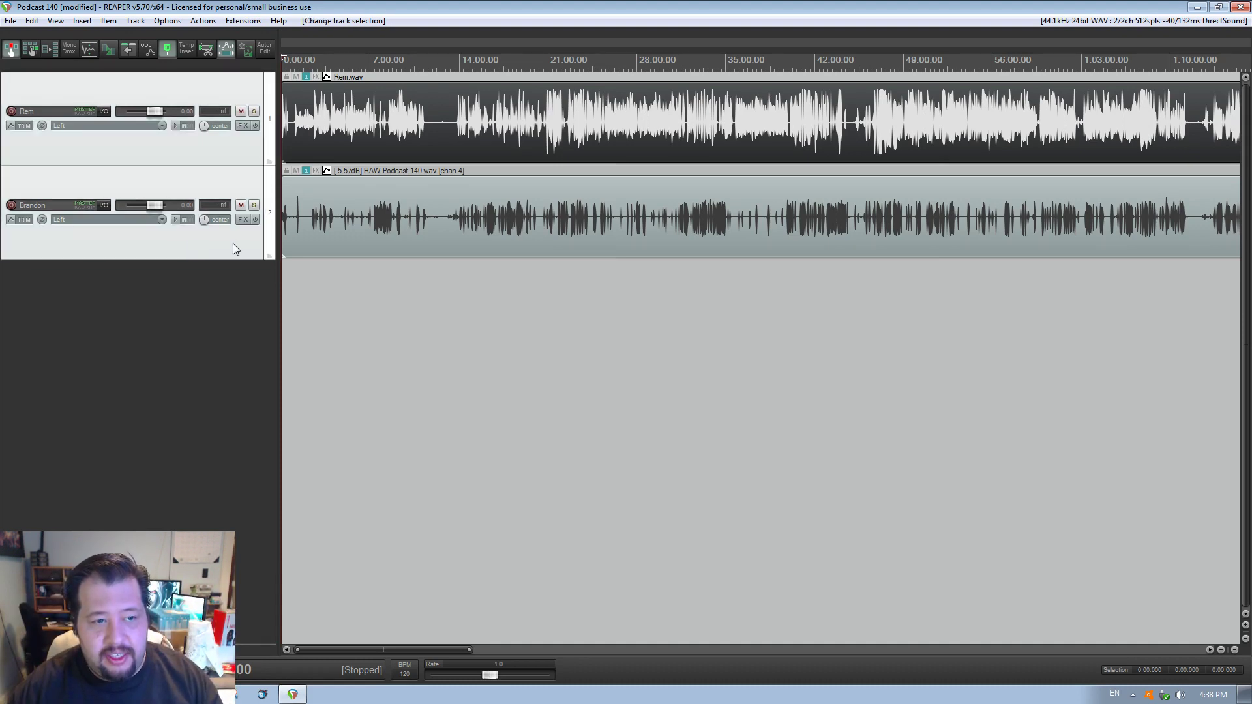
drag(429, 308, 464, 165)
drag(447, 284, 703, 106)
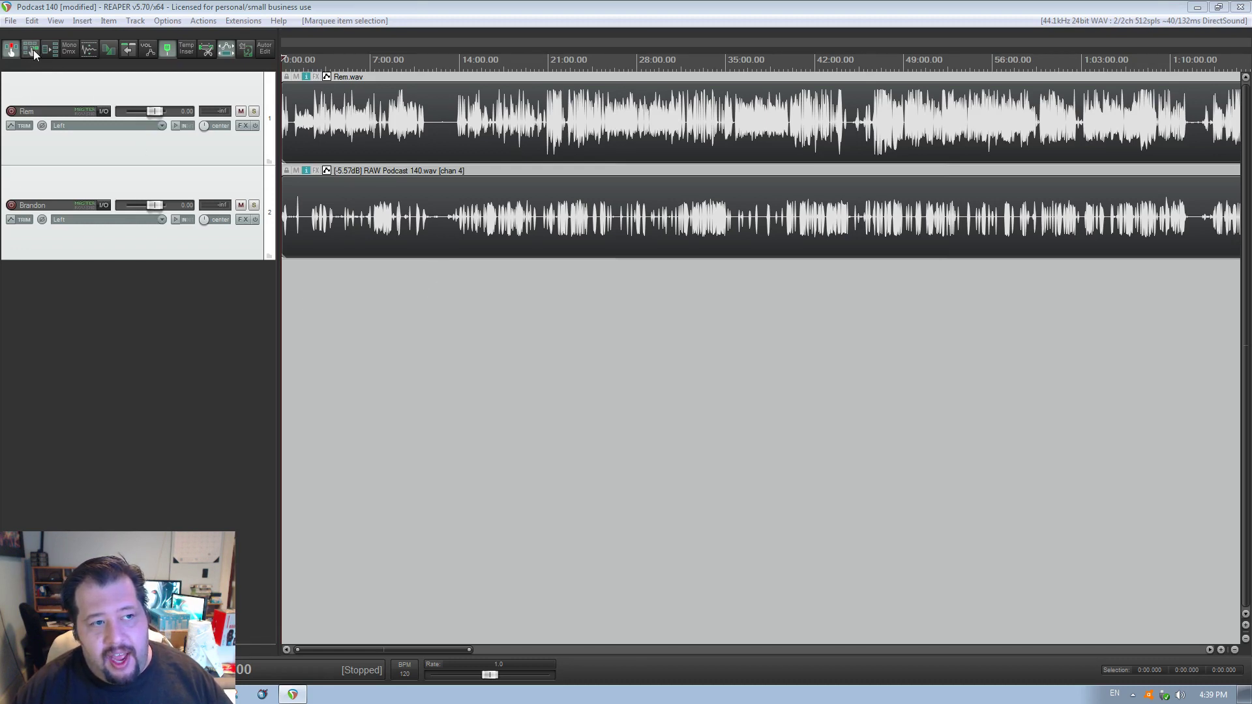
click(33, 50)
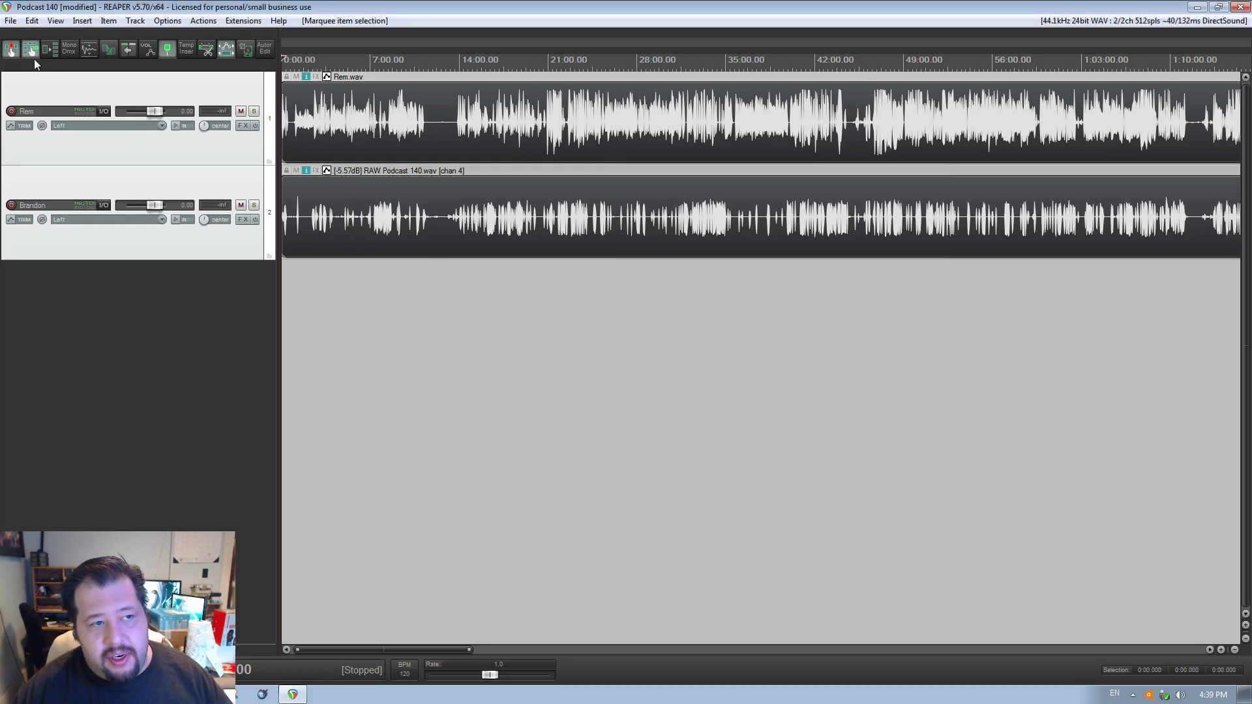
- Split the Rem.wav item on both sides of its silent gap just before 14:00 and delete the piece between the splits
click(436, 123)
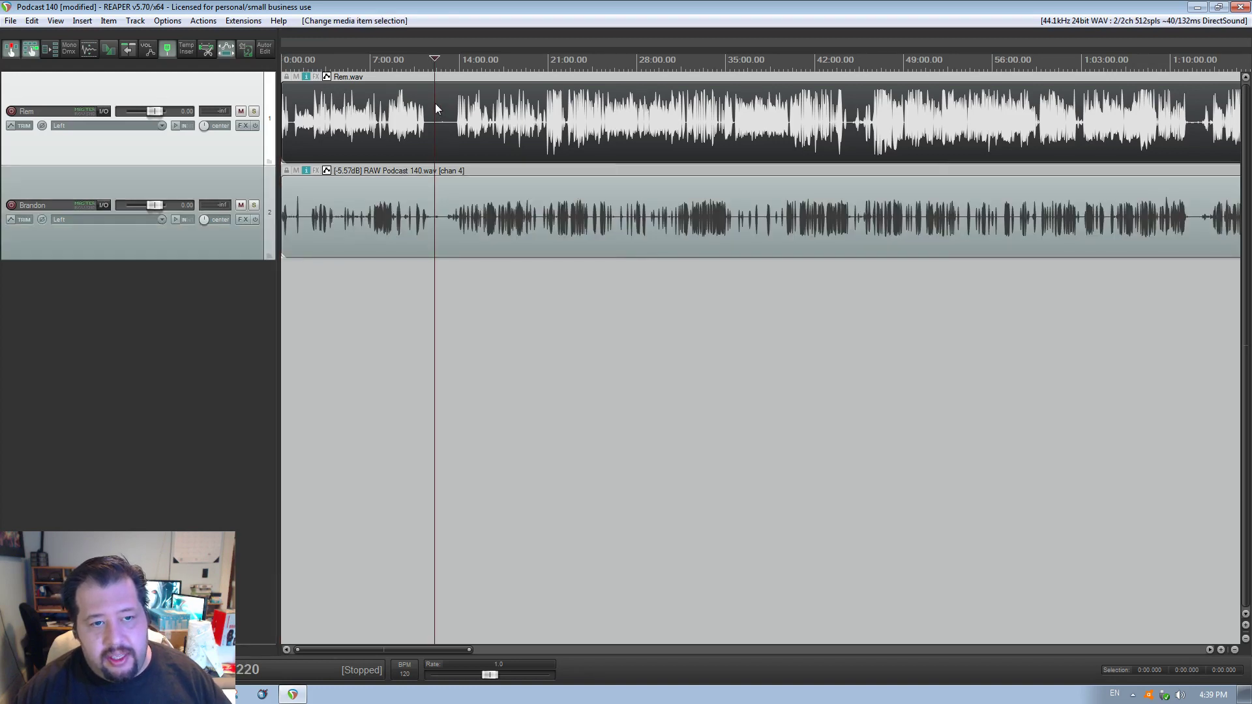
mouse_move(436, 107)
mouse_down()
mouse_move(448, 108)
mouse_move(431, 108)
mouse_up()
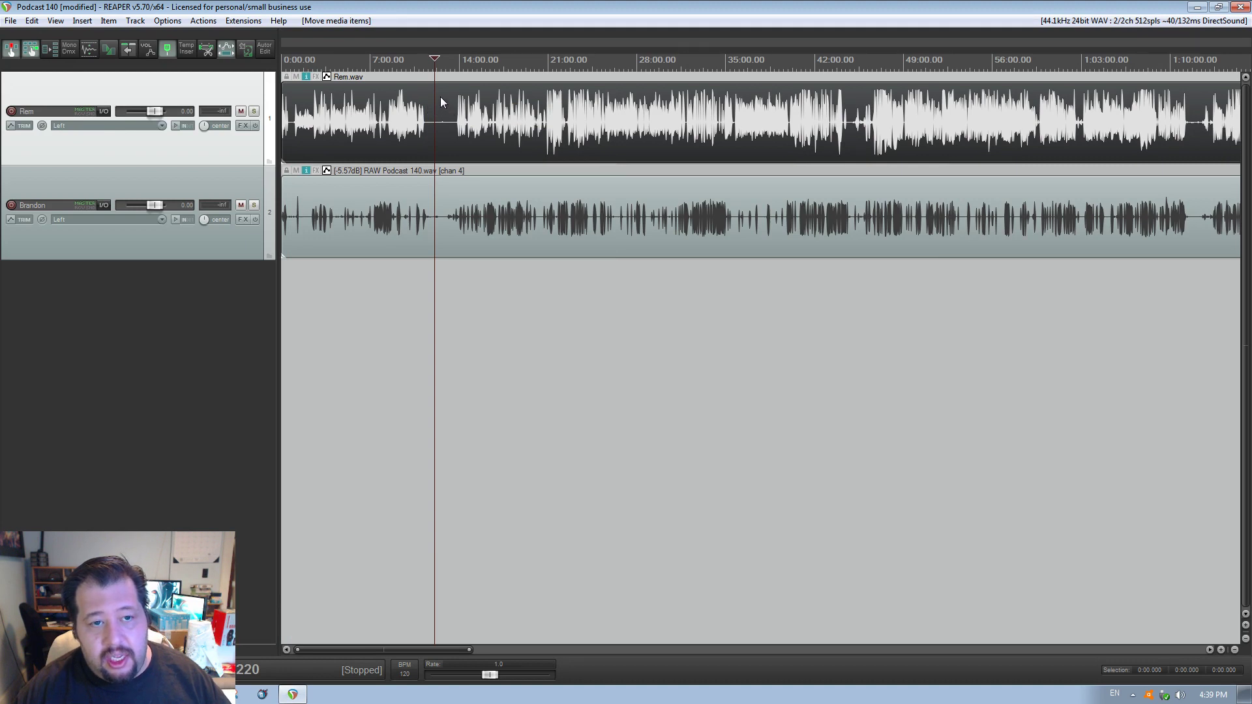
click(440, 97)
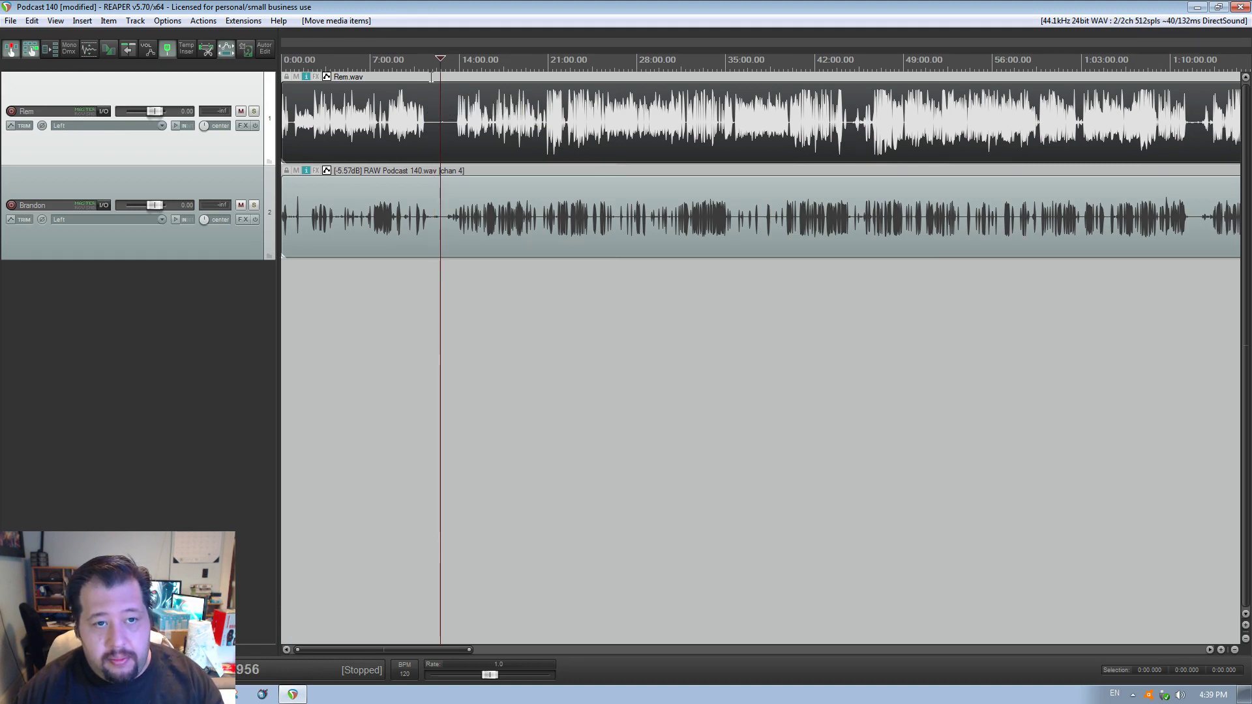
drag(429, 97, 434, 100)
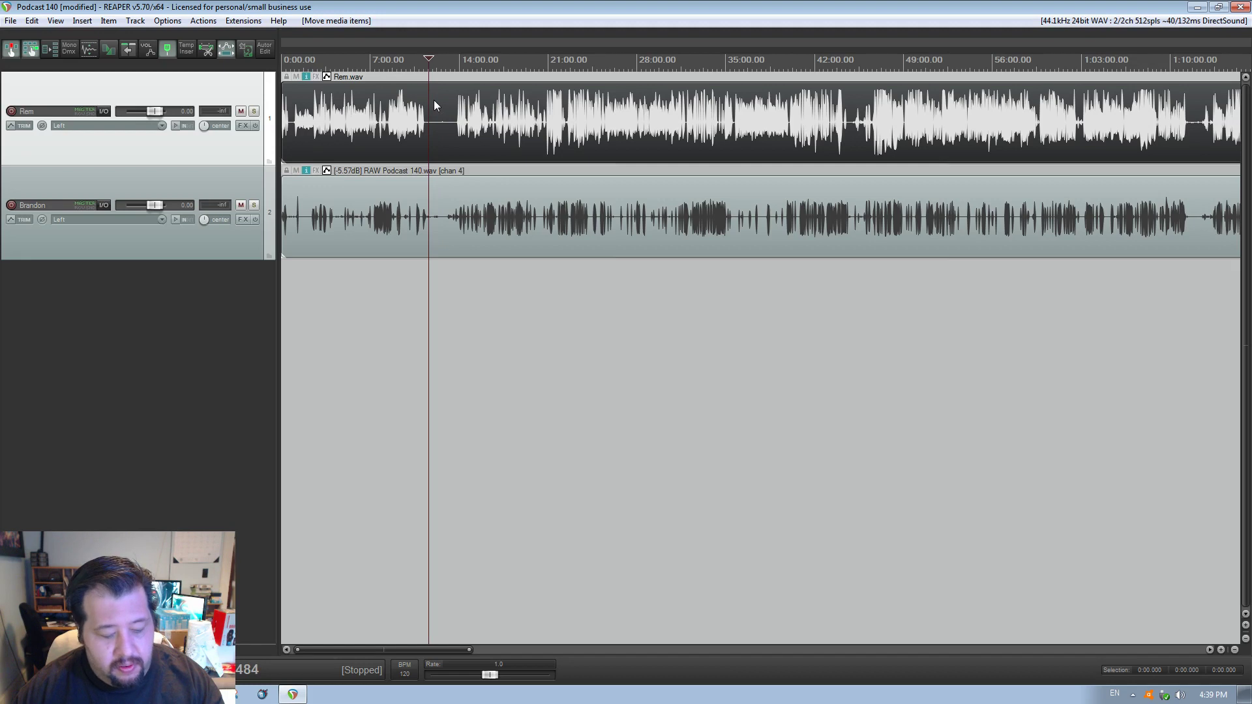
key(s)
click(449, 107)
key(s)
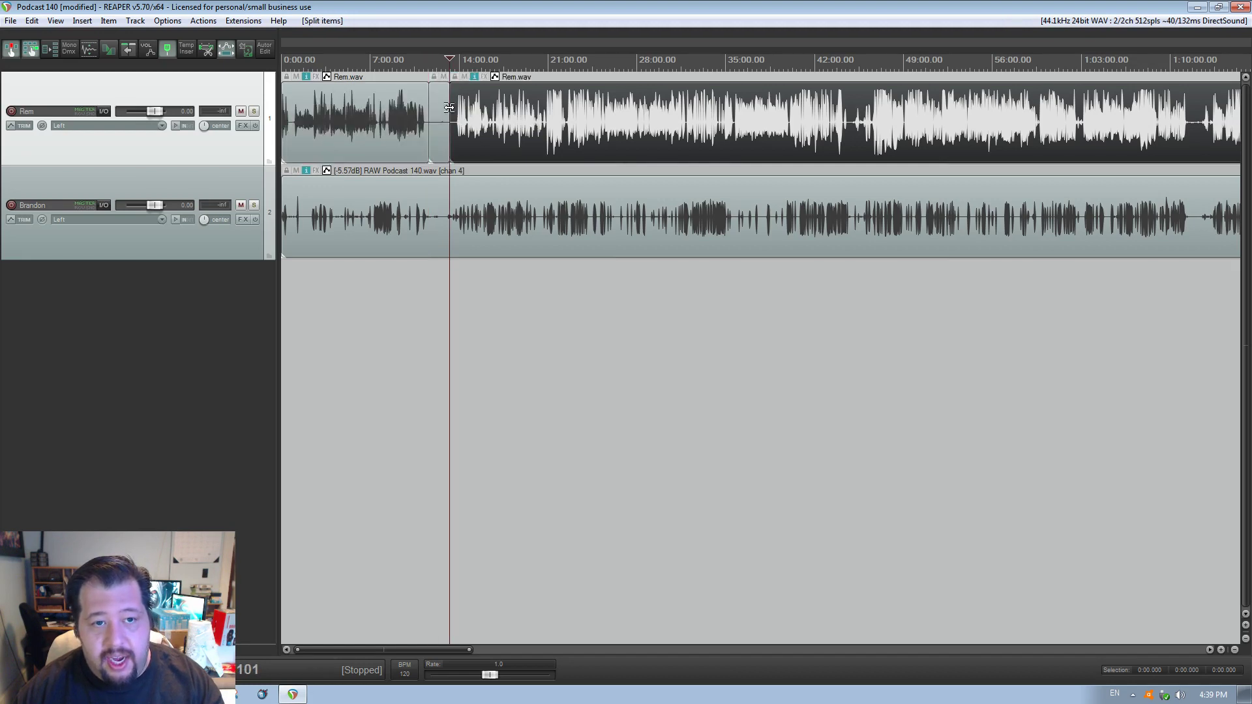
click(436, 115)
key(Delete)
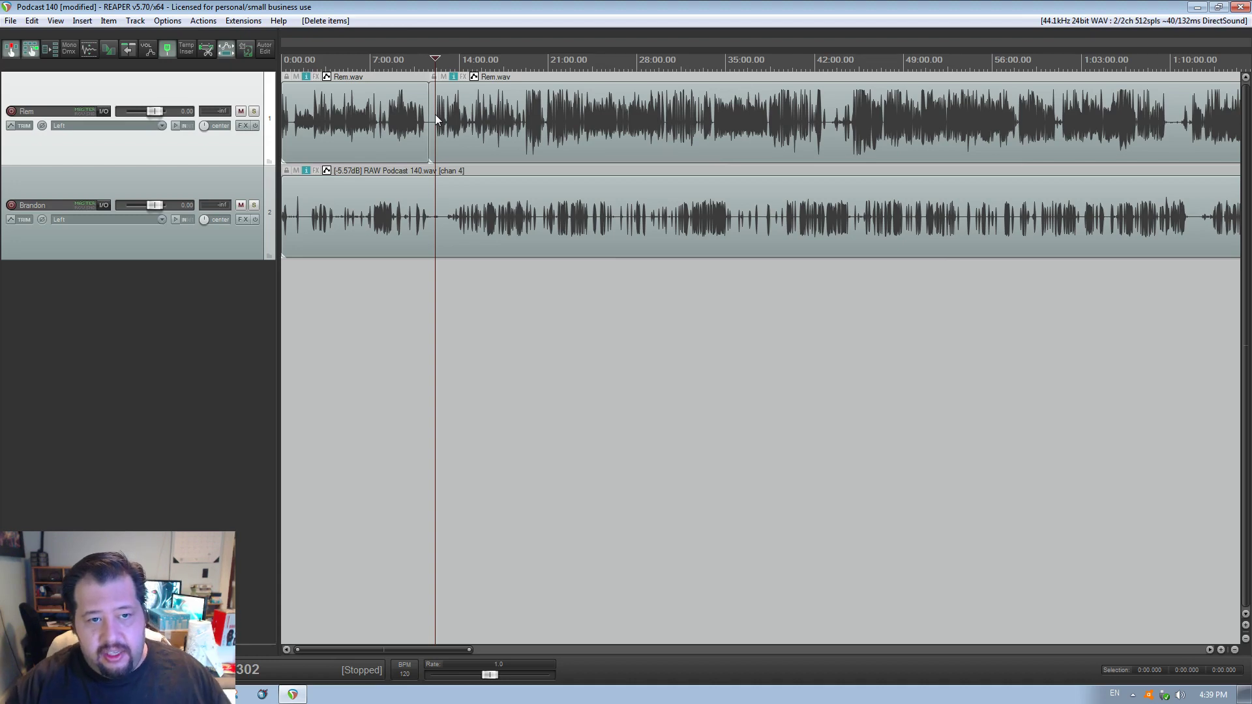
- Undo the deletion and both splits on the Rem.wav item
key(ctrl+z)
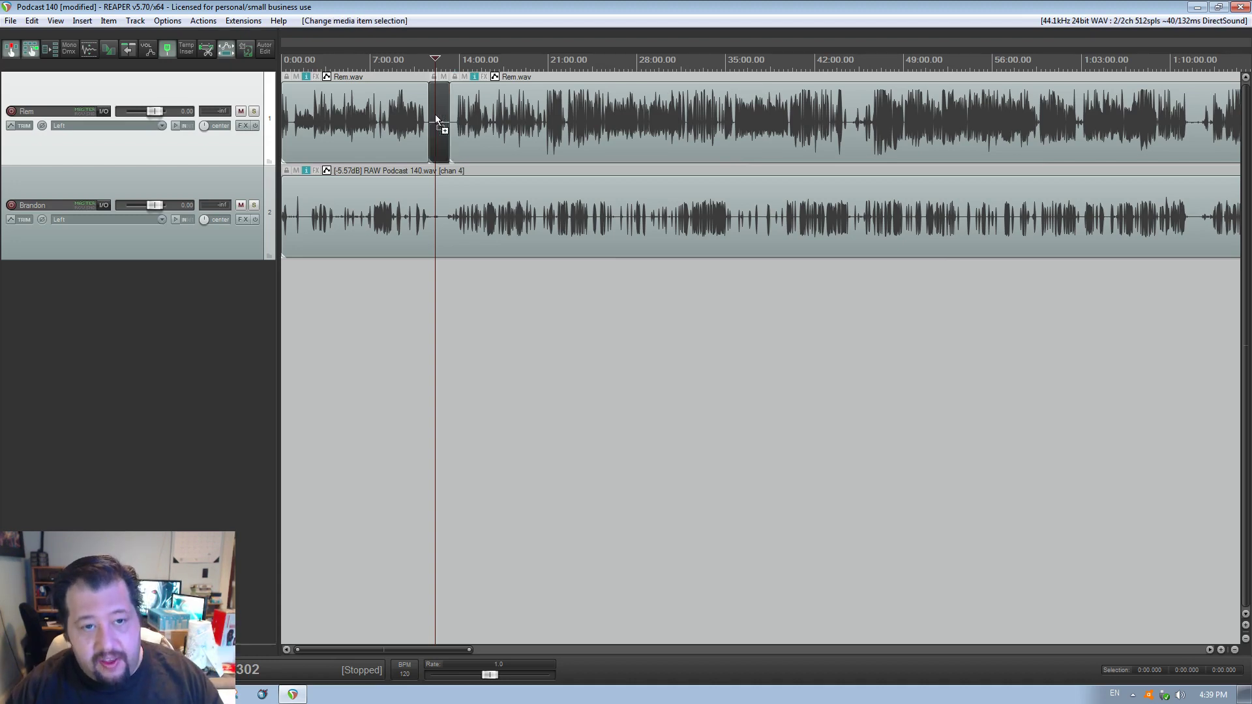
key(ctrl+z)
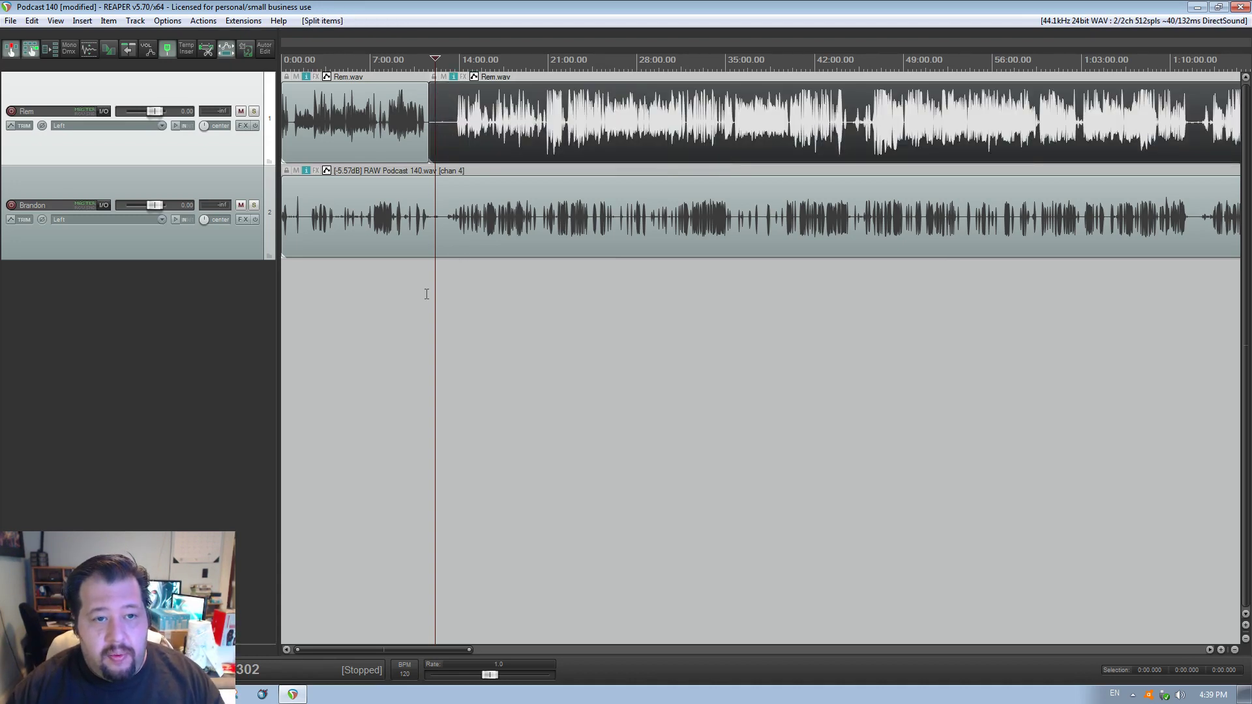
key(ctrl+z)
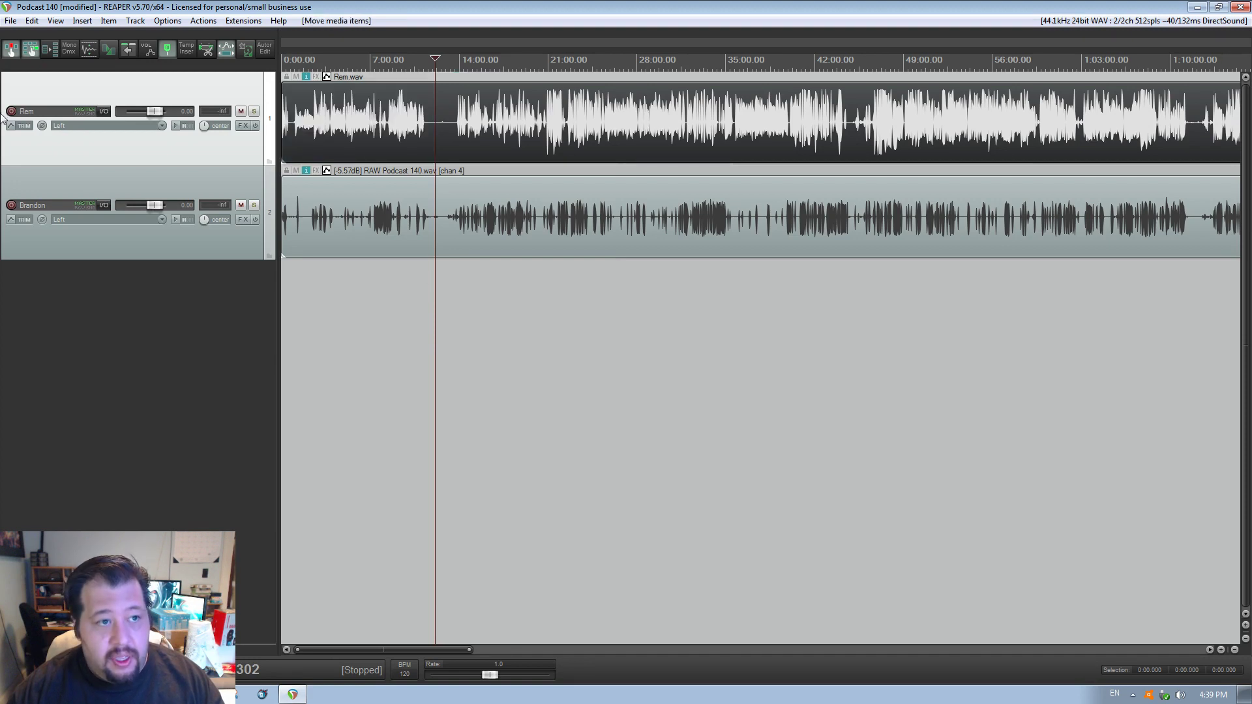
- With ripple editing set to all tracks, split both items around the silent gap before 14:00 and delete the RAW Podcast 140 piece between the splits
click(30, 51)
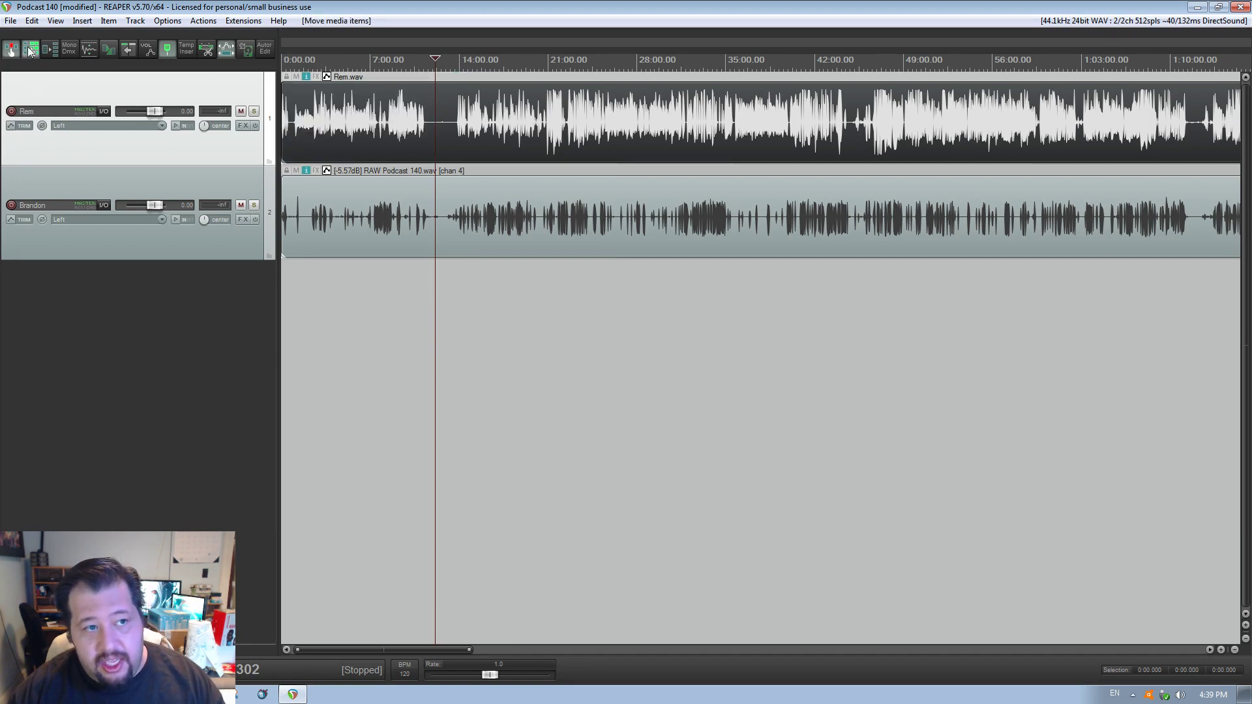
click(431, 278)
click(435, 127)
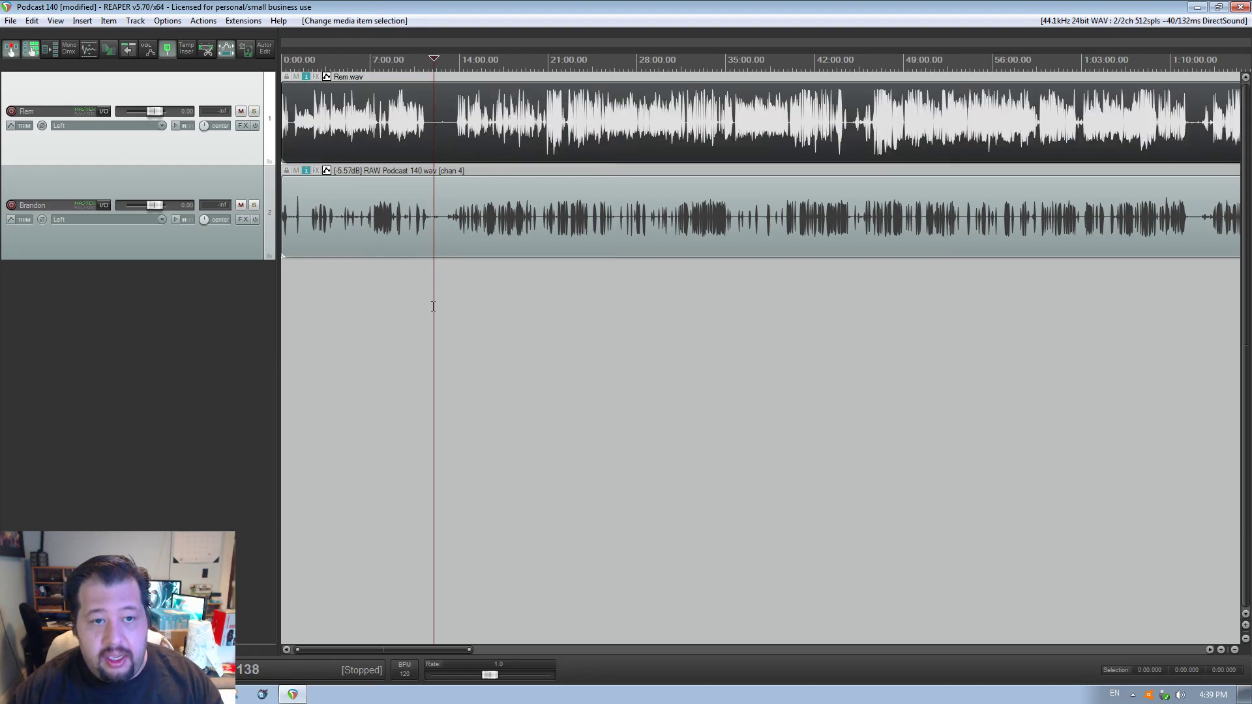
click(427, 287)
key(s)
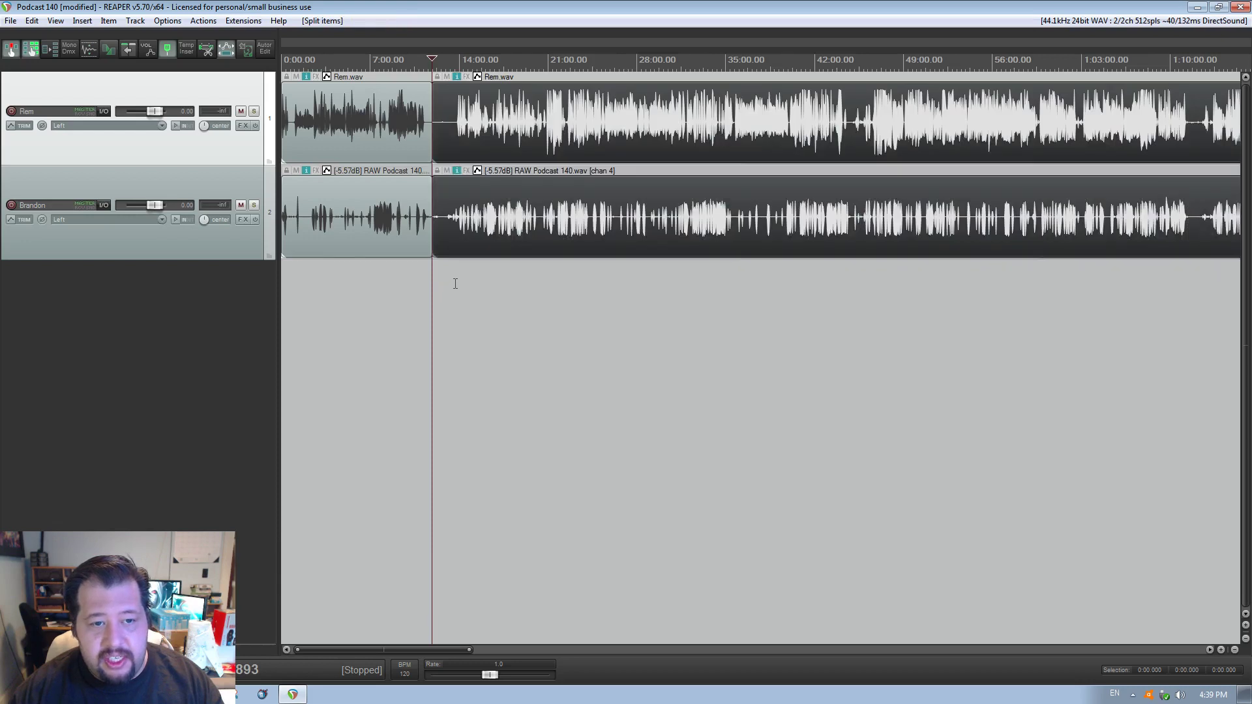
click(457, 283)
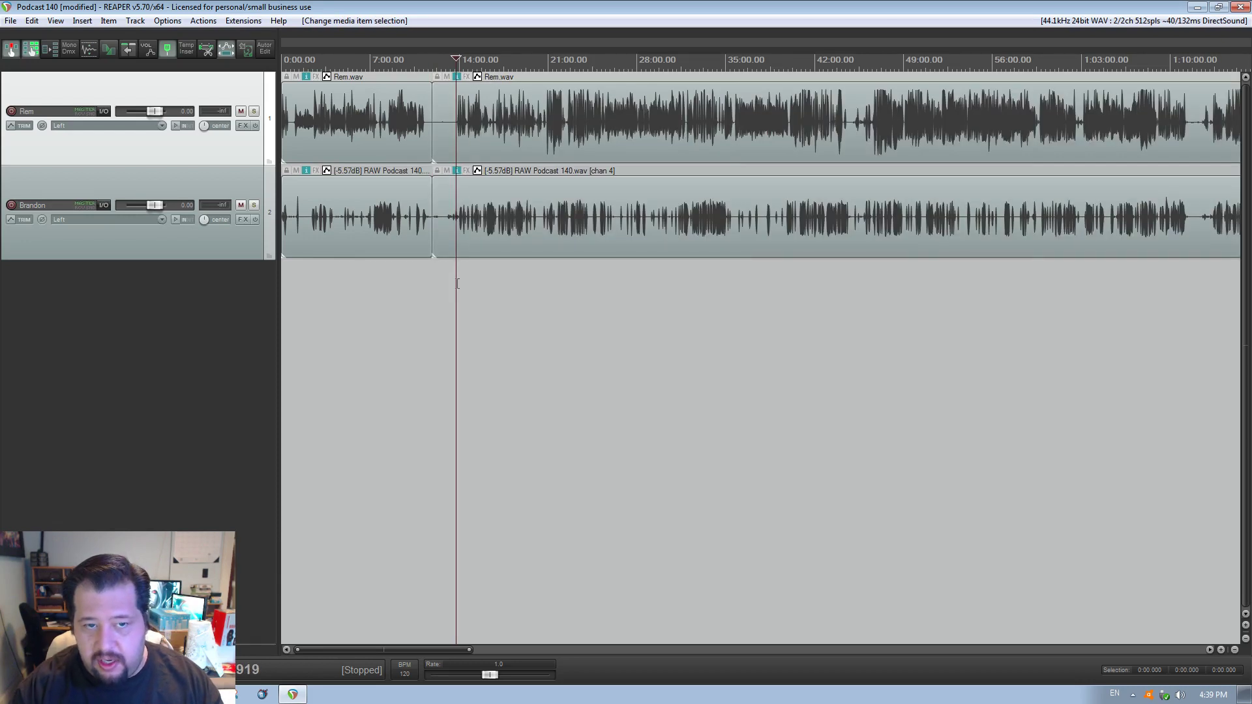
key(s)
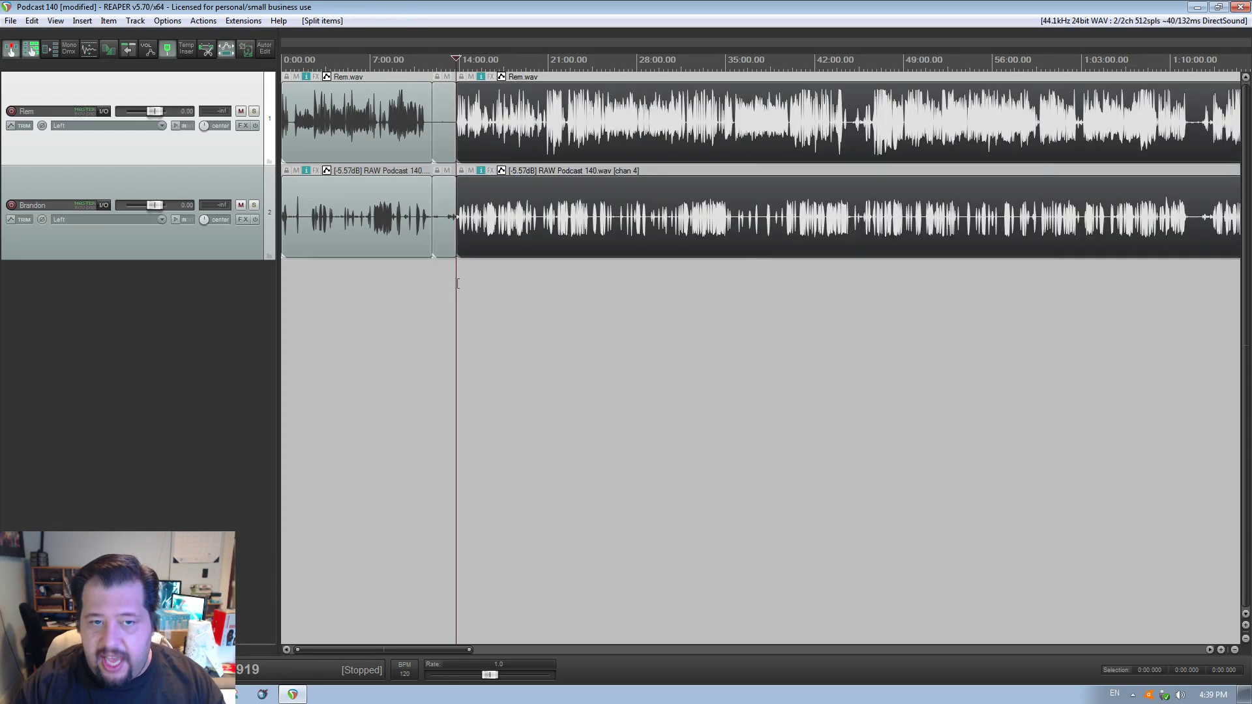
click(444, 221)
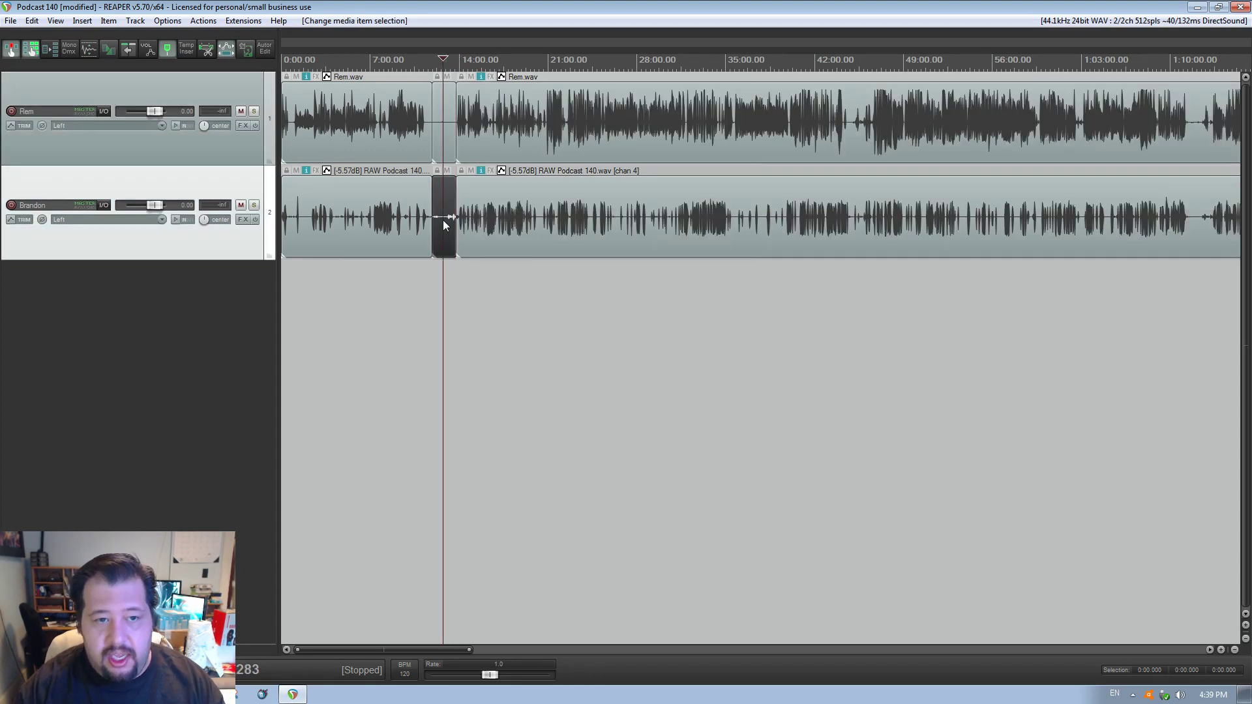
key(Delete)
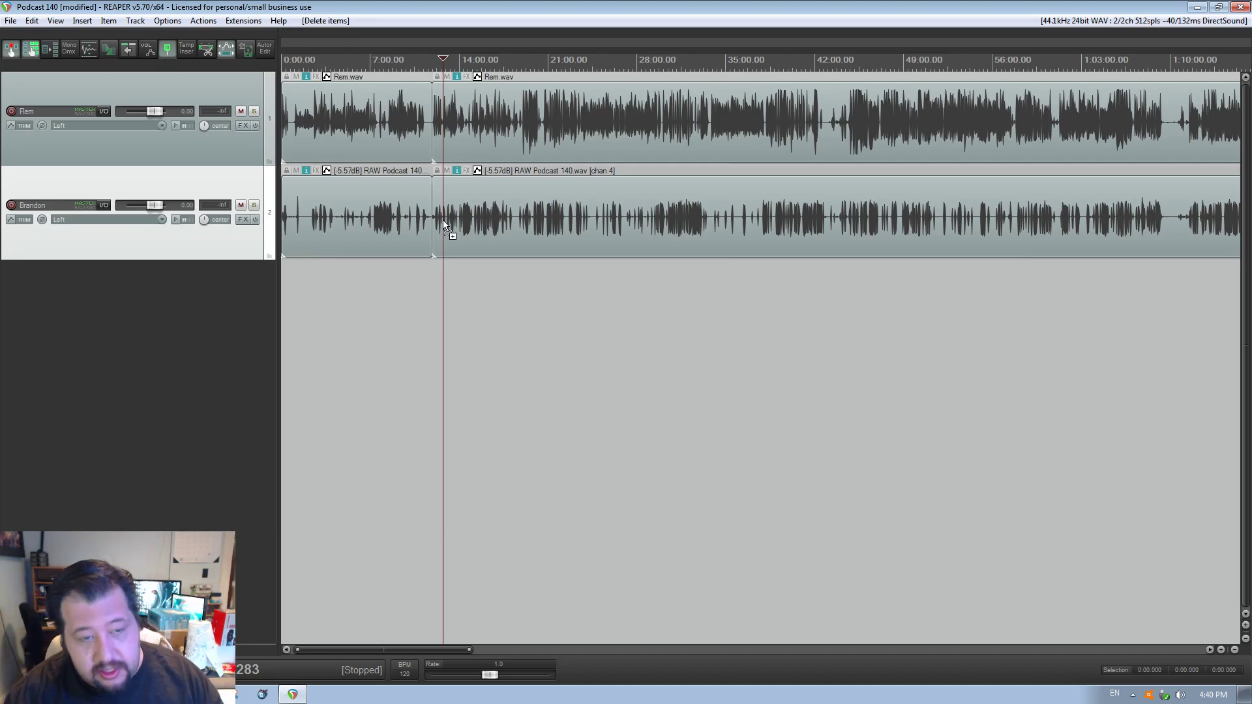
- Undo the ripple deletion and the splits across both tracks
key(ctrl+z)
key(ctrl+z)
key(ctrl+z)
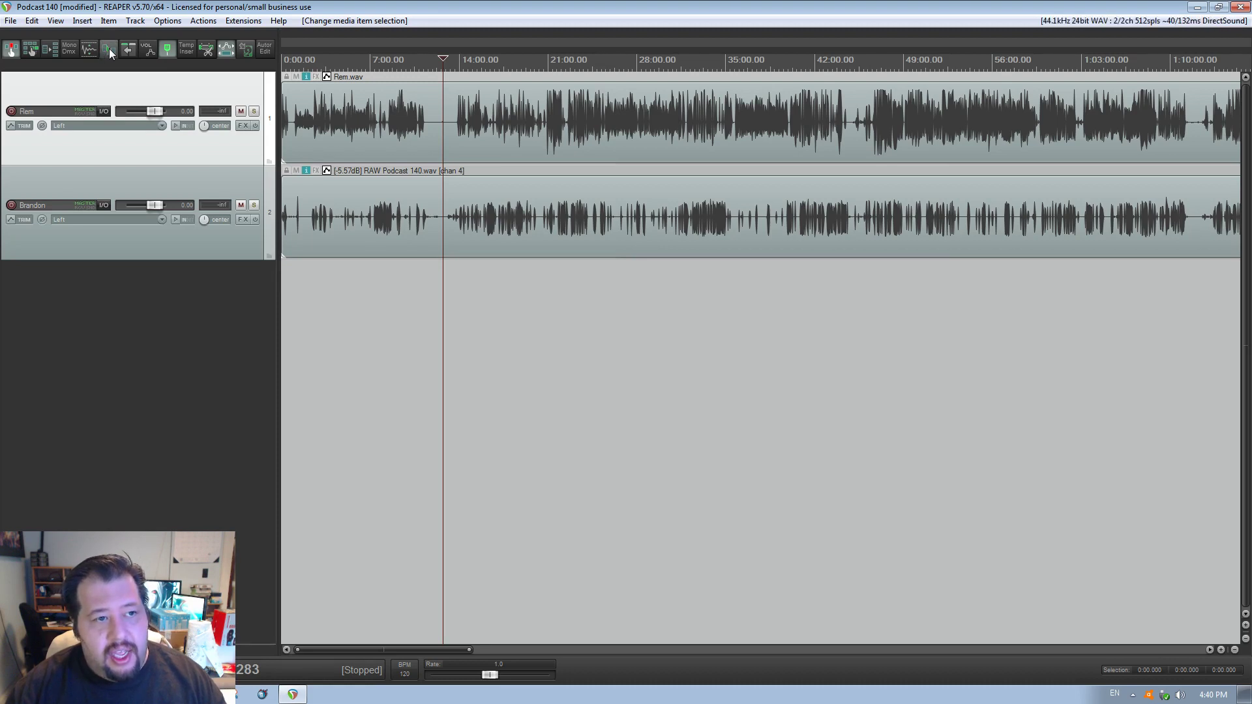
- Select both tracks with their items and auto-split them, removing silent areas at a -40 dB threshold while preserving the timing of non-silent areas
click(151, 140)
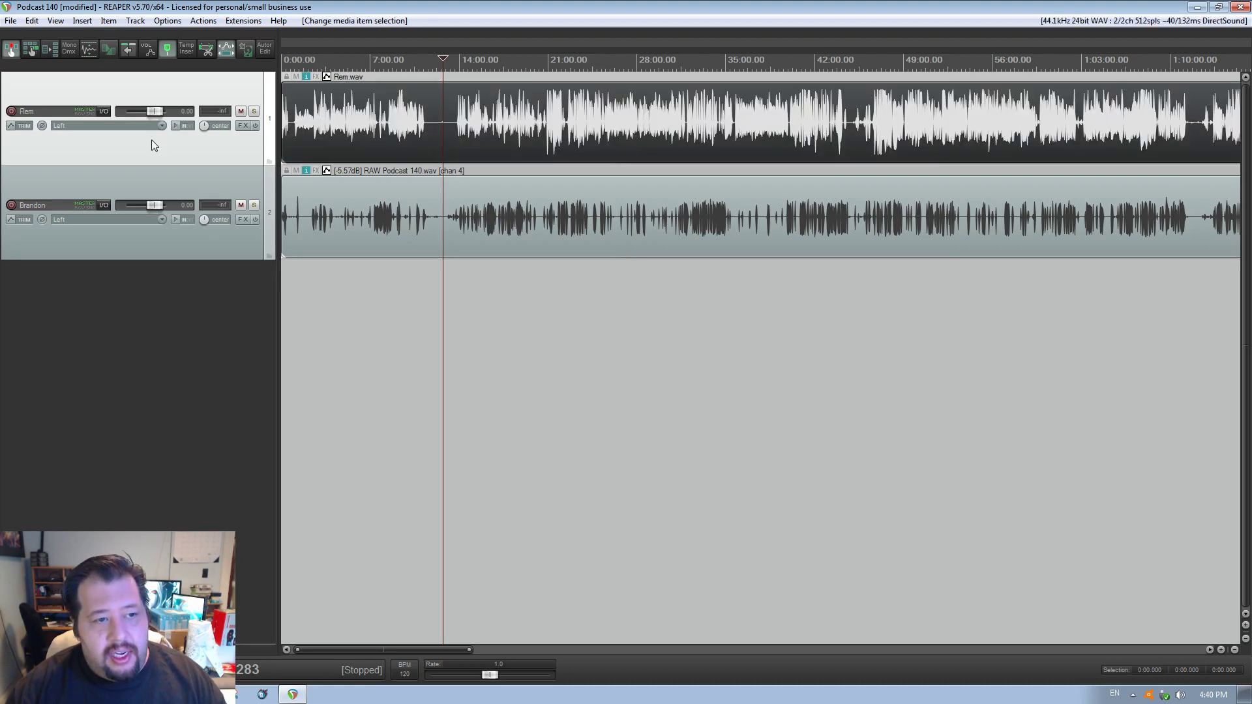
click(195, 244)
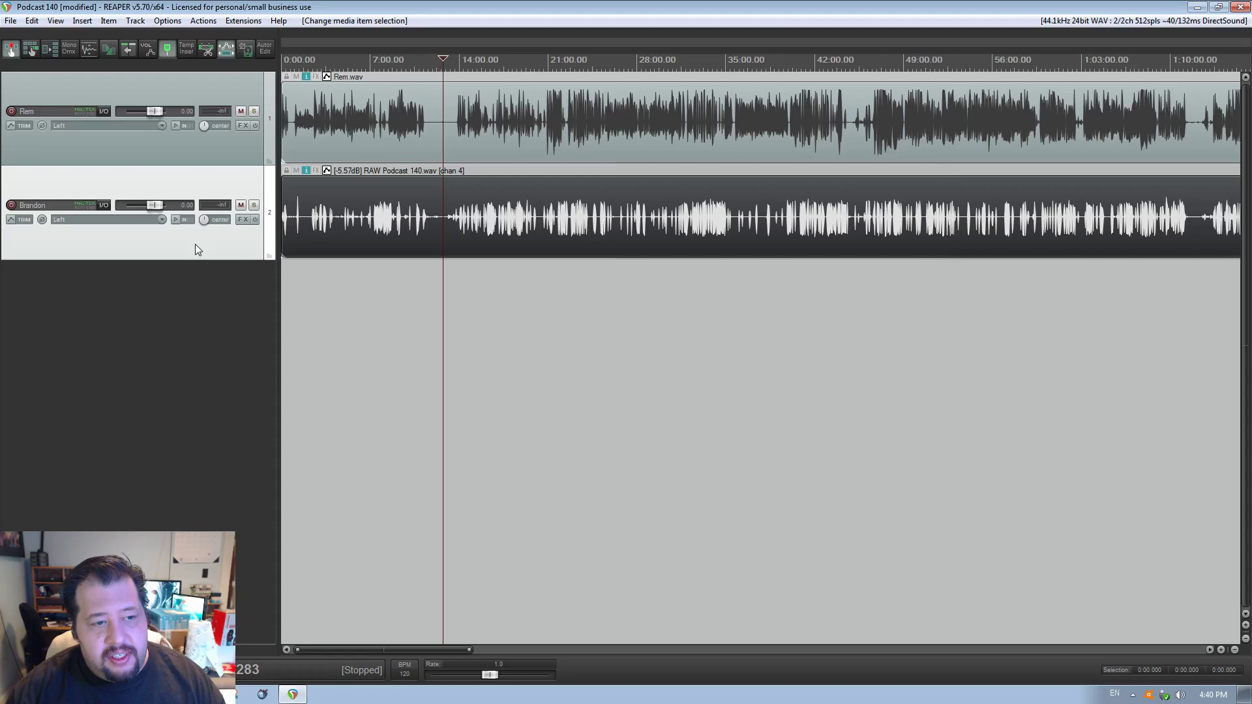
ctrl+click(217, 143)
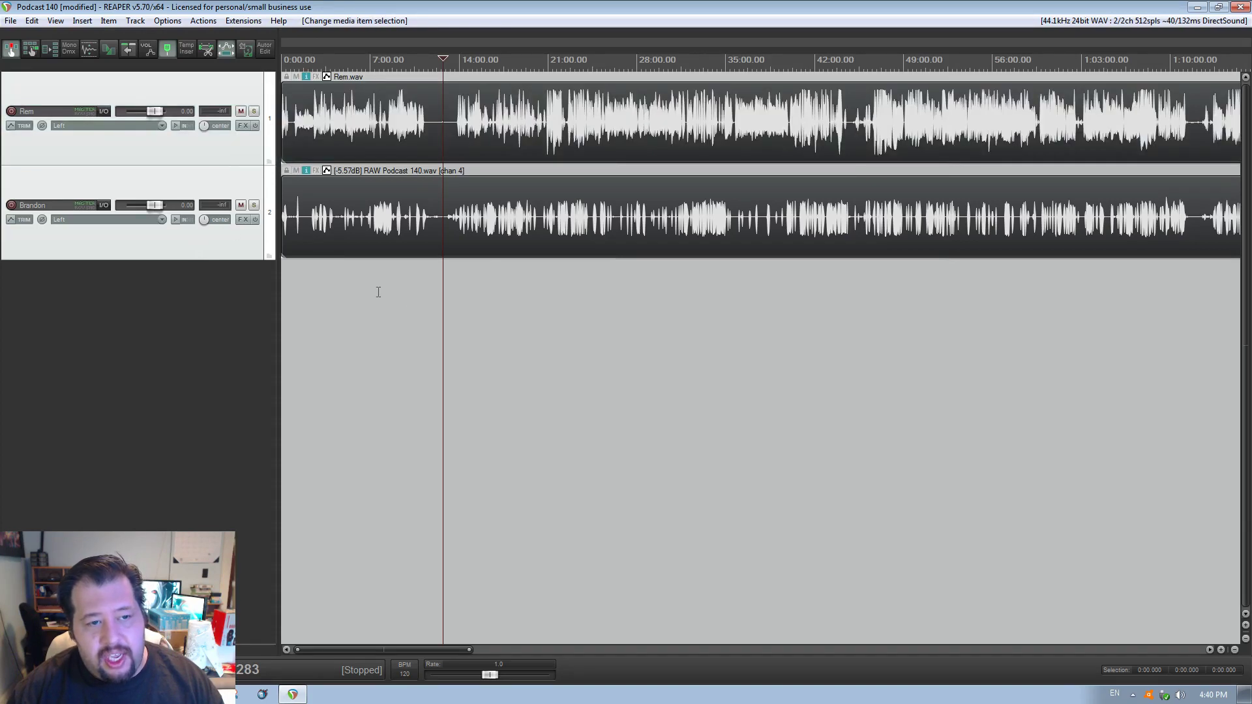
click(400, 297)
drag(529, 253, 558, 128)
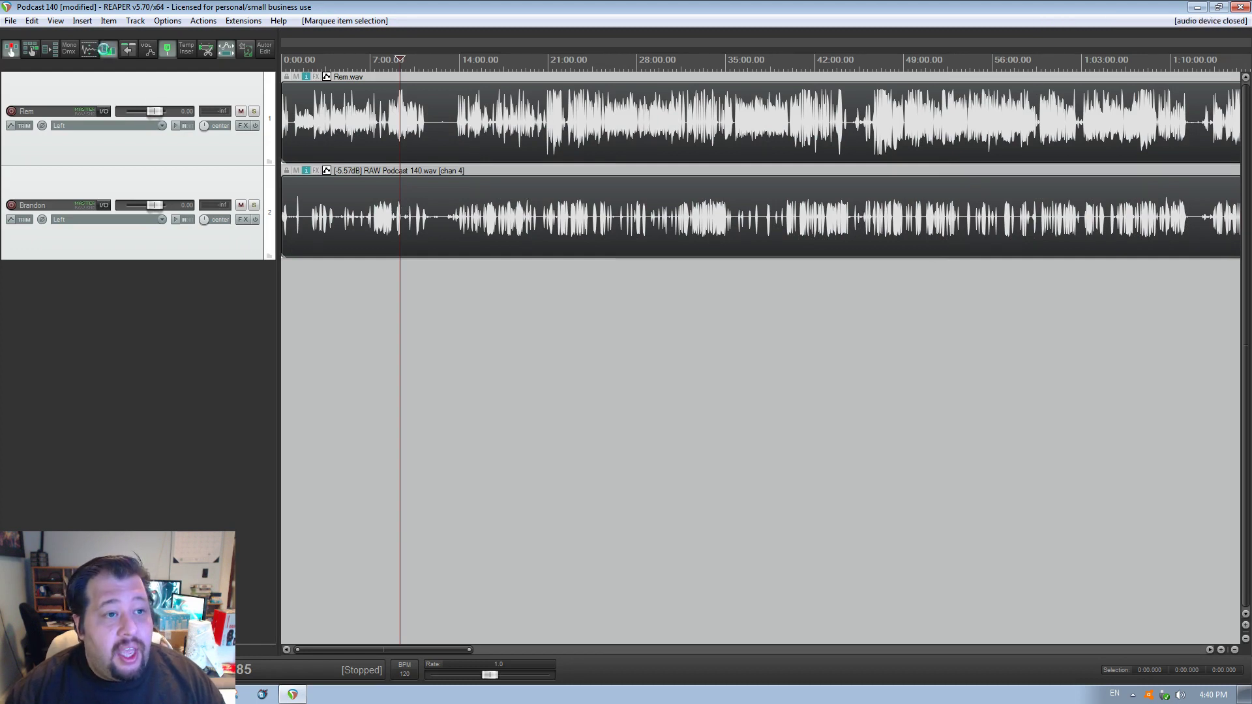
click(109, 49)
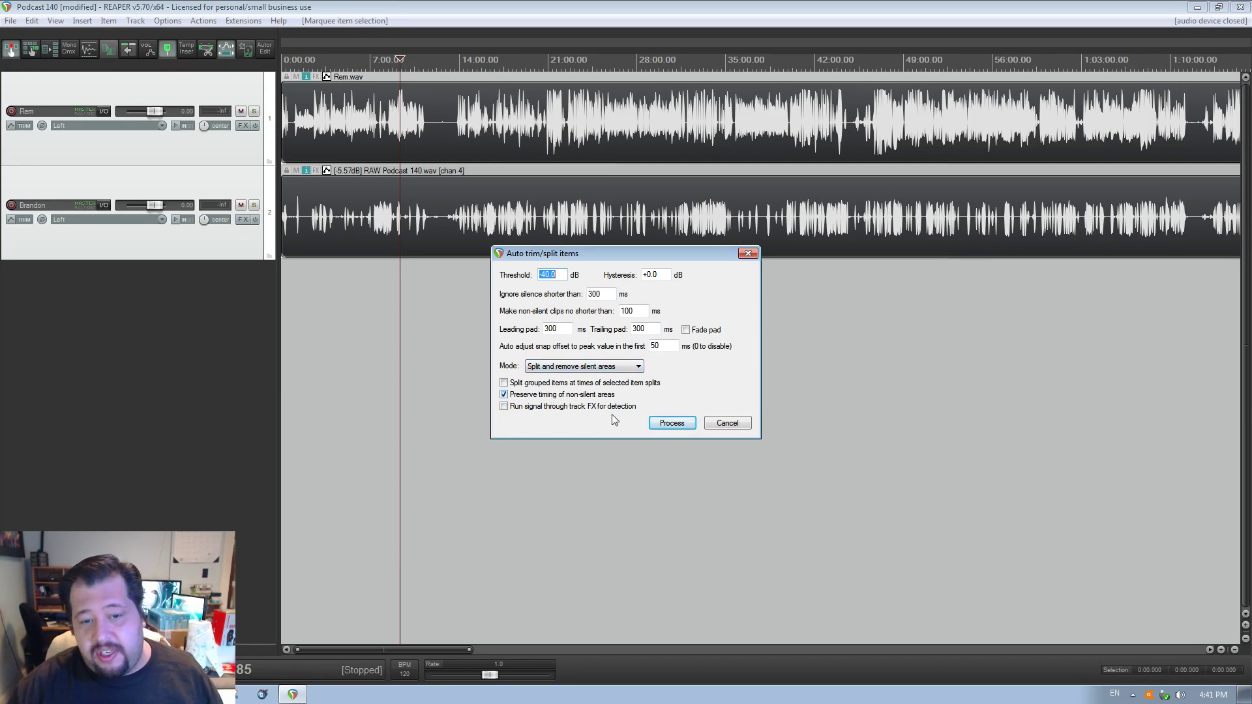
click(673, 423)
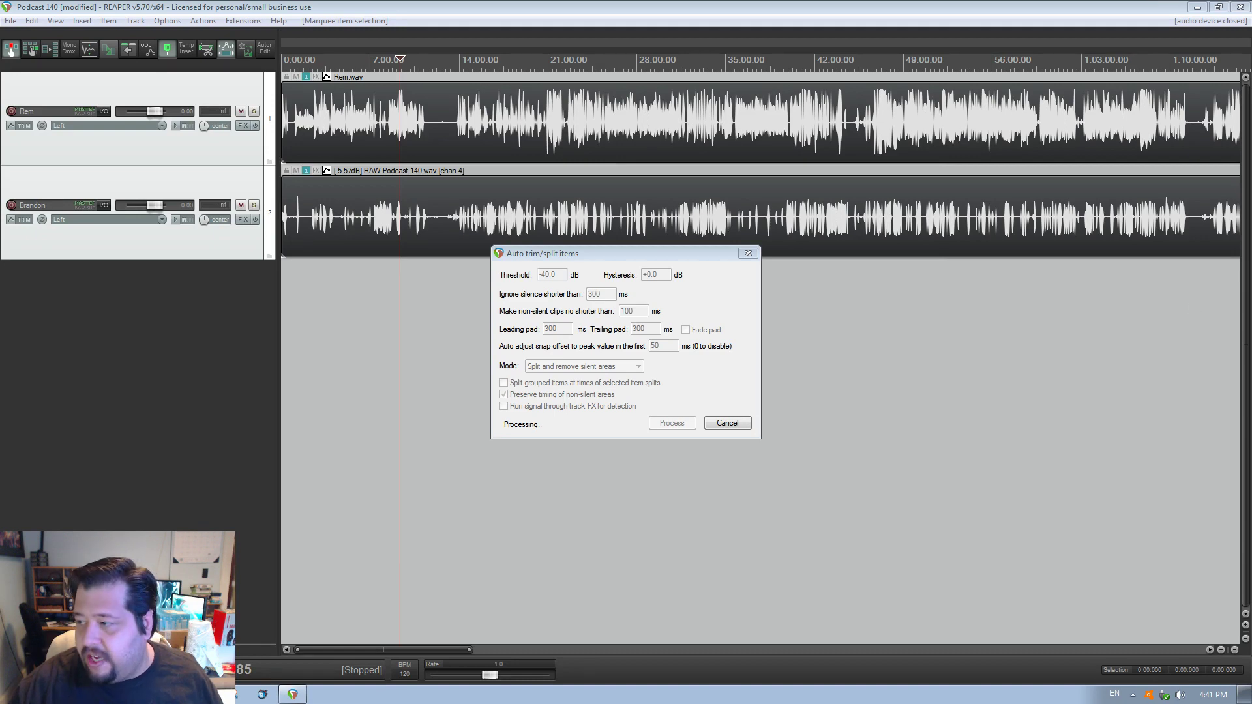
- Switch to OBS Studio, review the Compressor filter settings on Desktop Audio, and return to the REAPER project
drag(1251, 323, 676, 186)
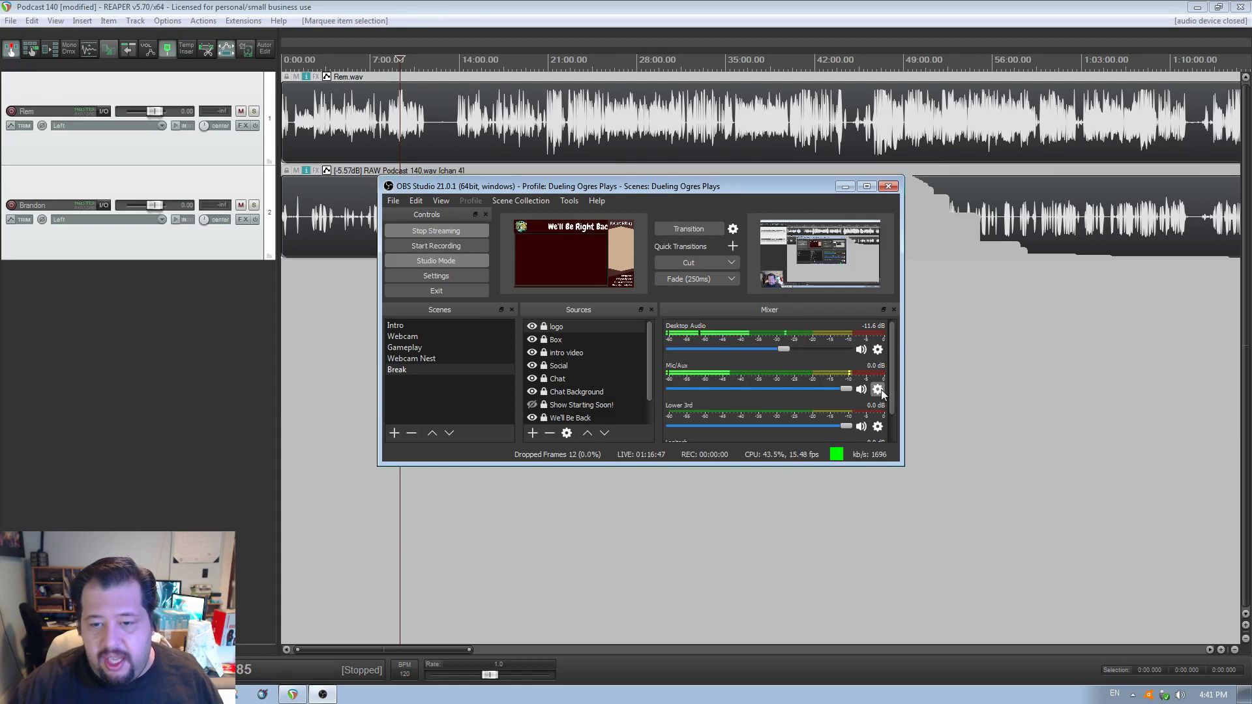
click(878, 351)
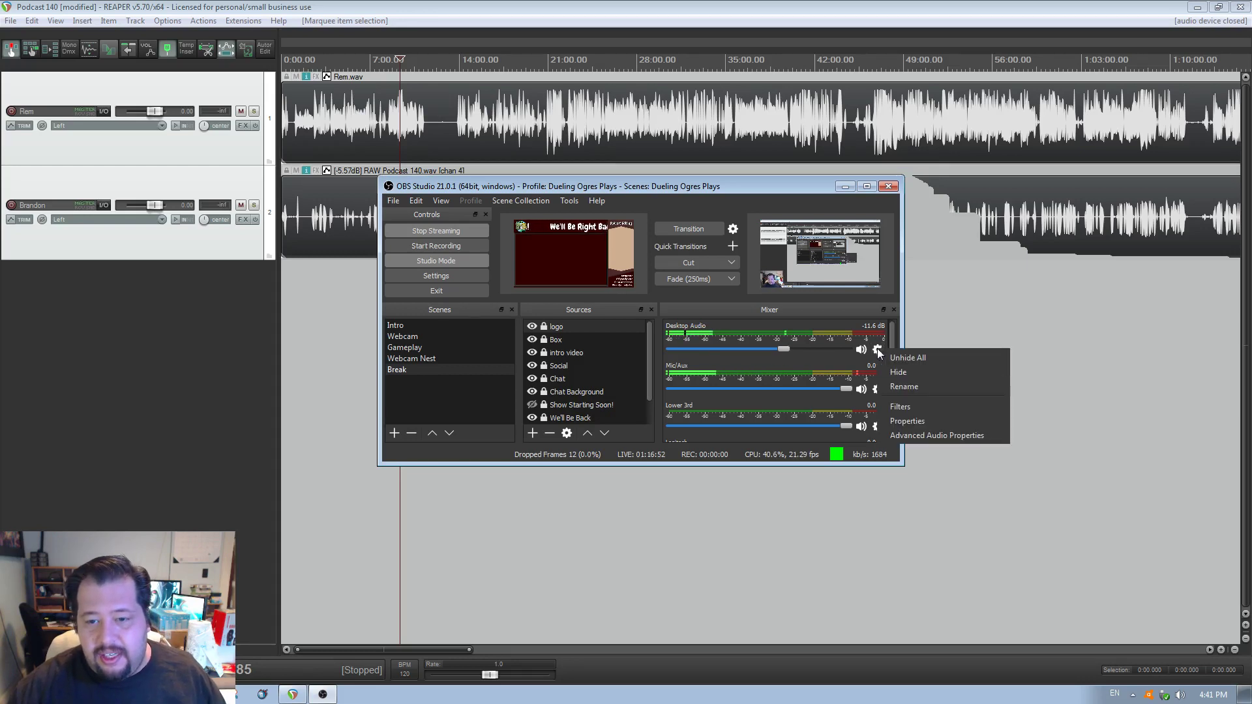
click(918, 409)
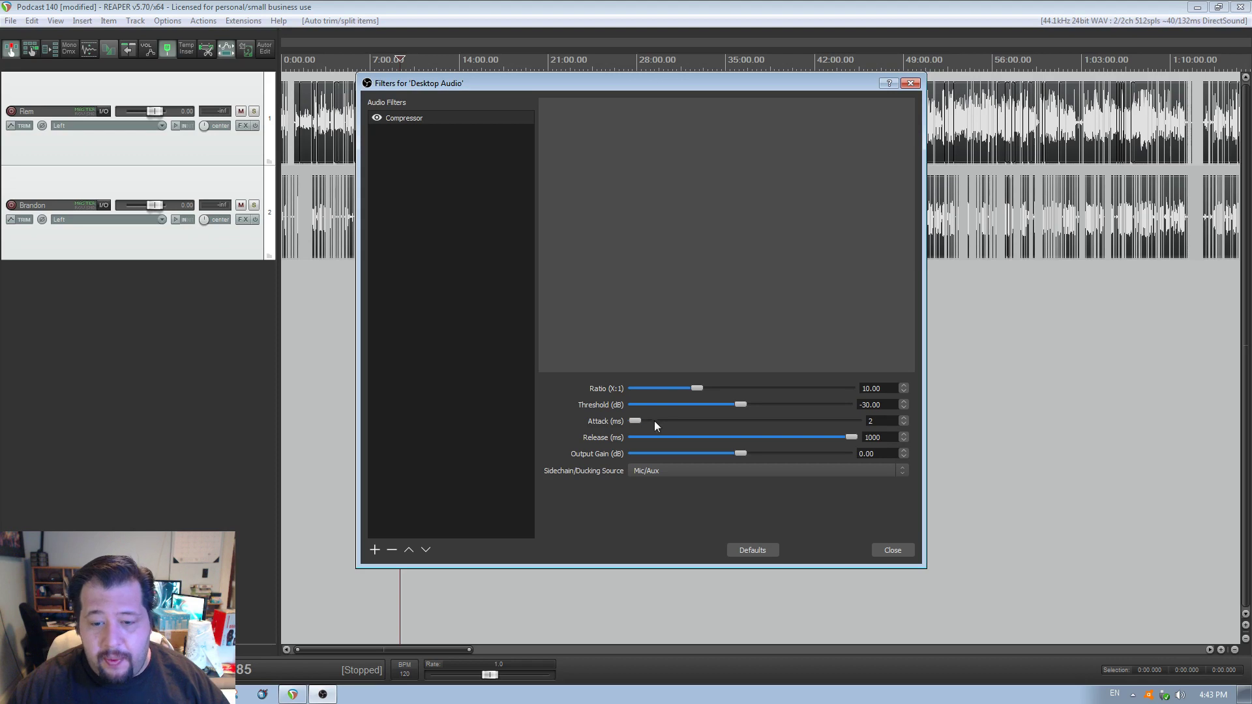
click(893, 551)
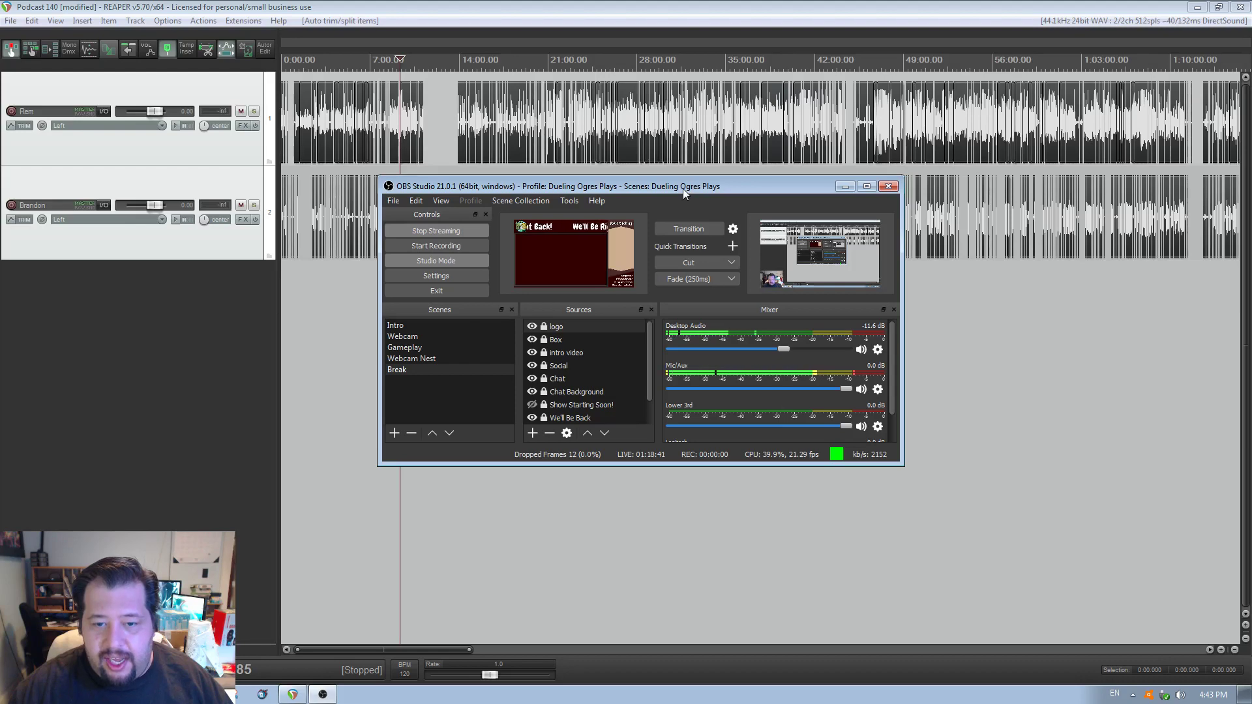
click(1220, 221)
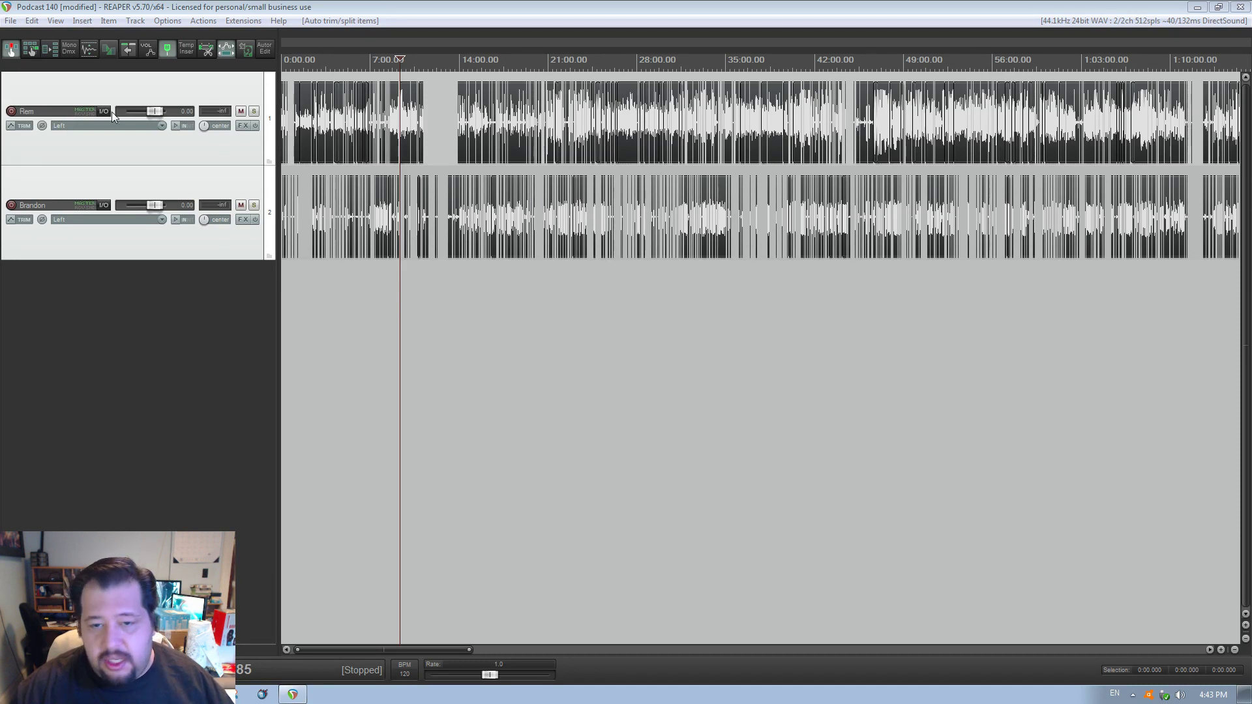
click(500, 6)
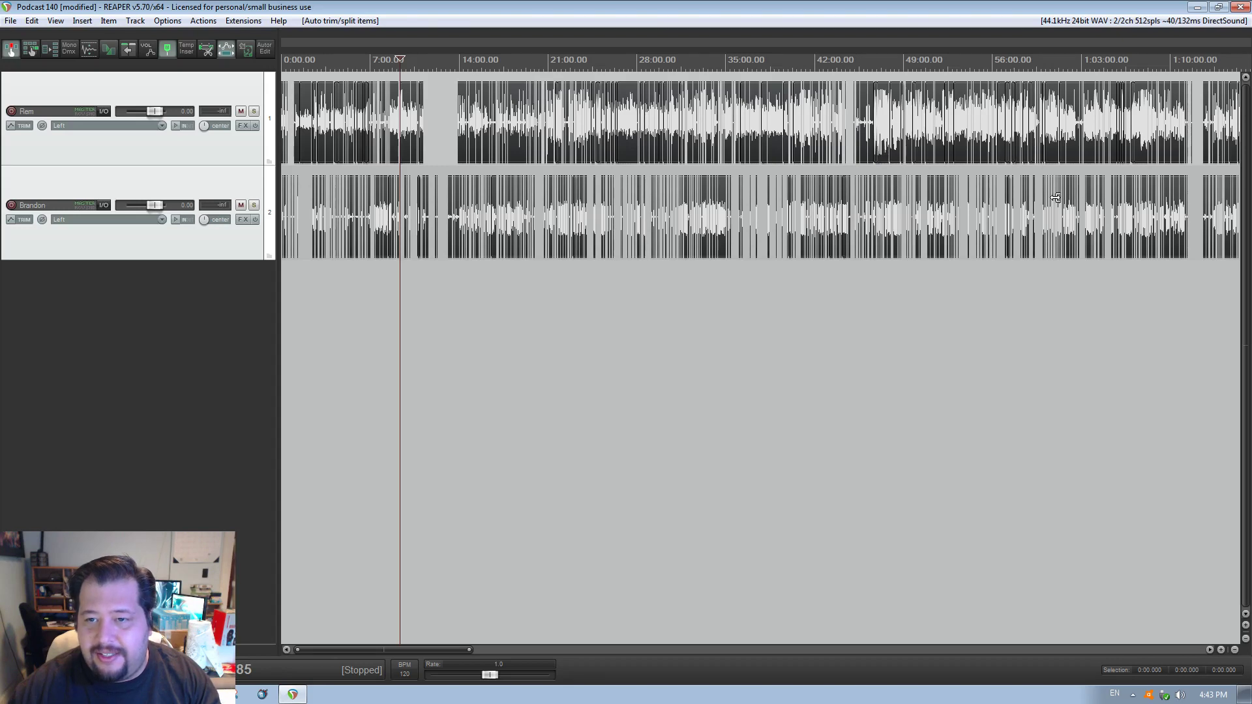
- Examine the split clips and the gaps between them along both tracks, both close up and across the timeline, and deselect all items
scroll(1055, 198, down, 4)
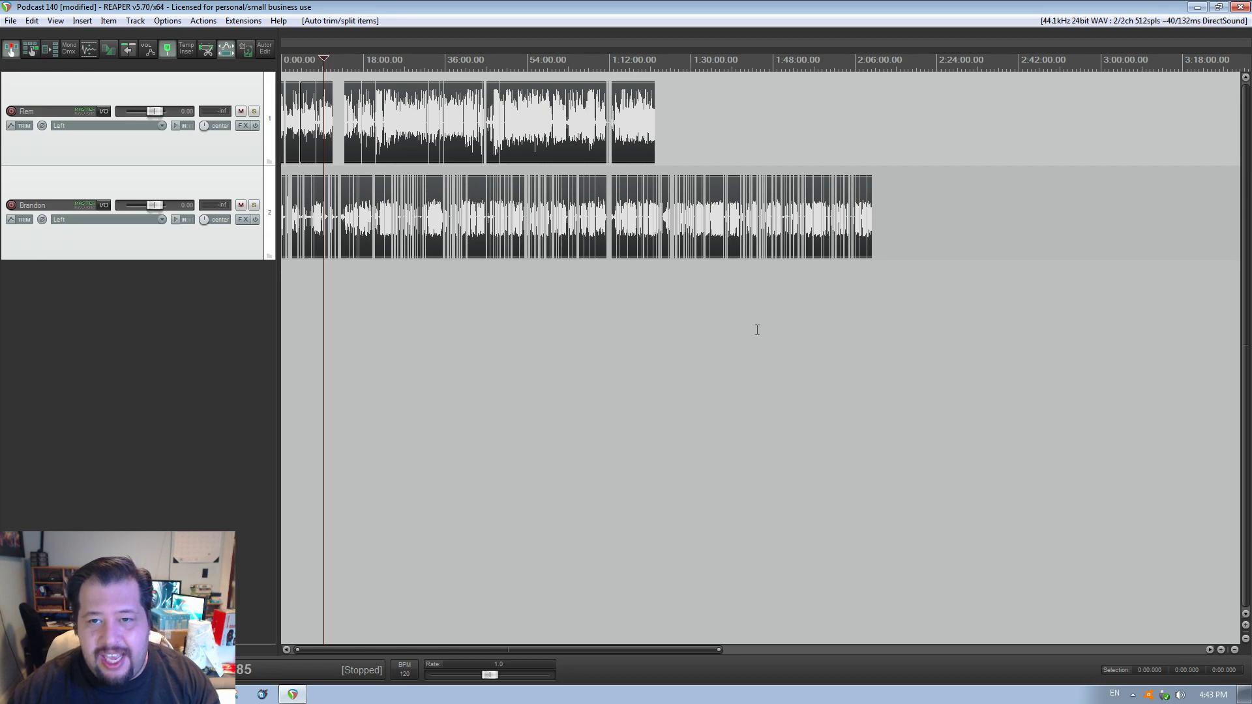
scroll(758, 330, up, 6)
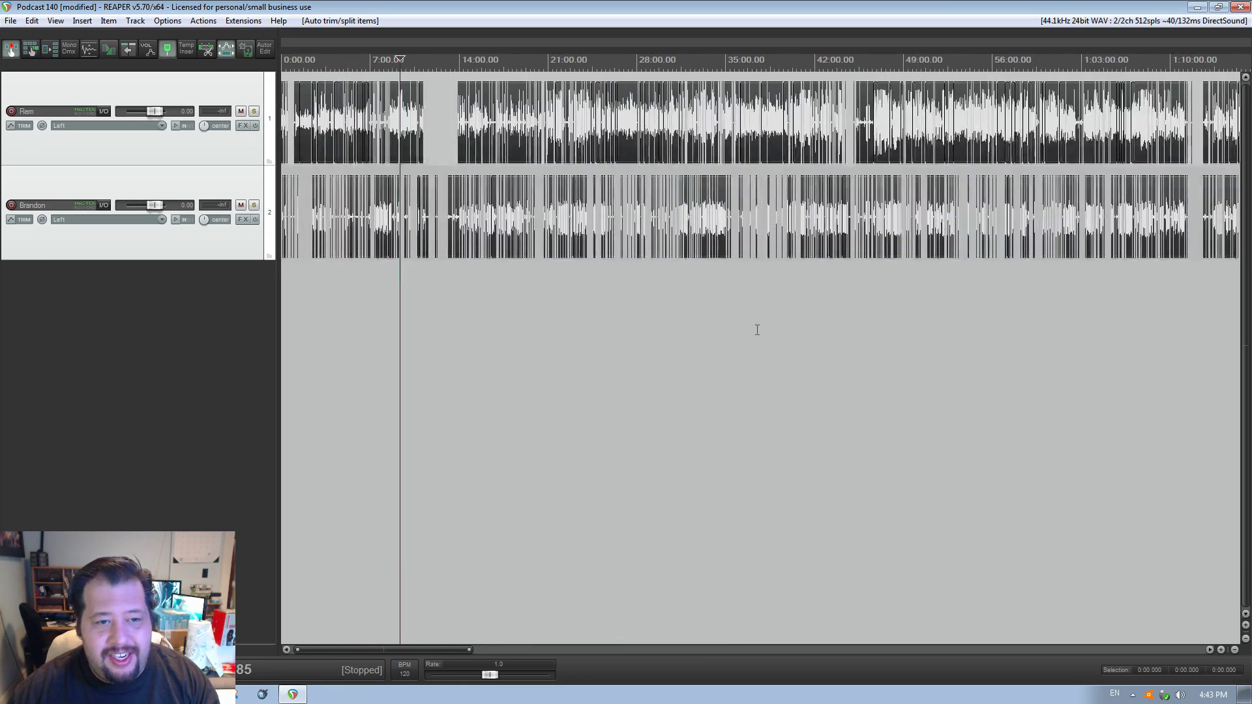
scroll(758, 330, up, 10)
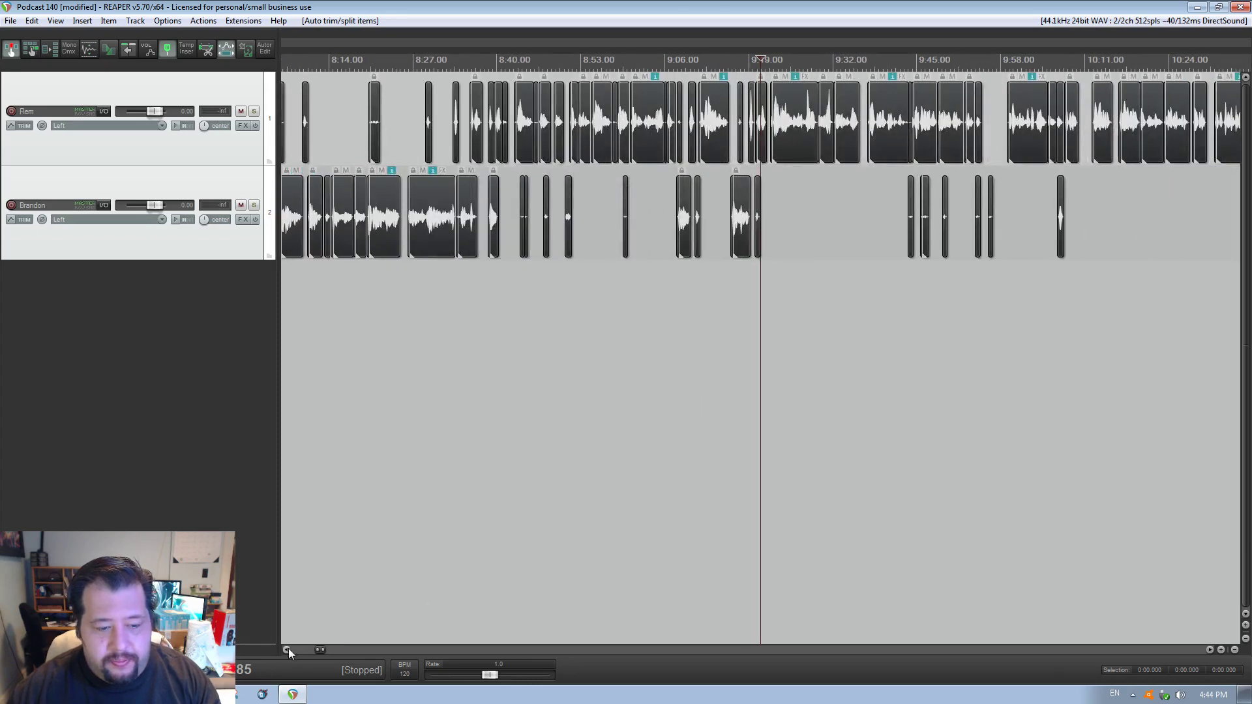
drag(287, 650, 287, 649)
scroll(542, 444, down, 5)
scroll(542, 444, up, 3)
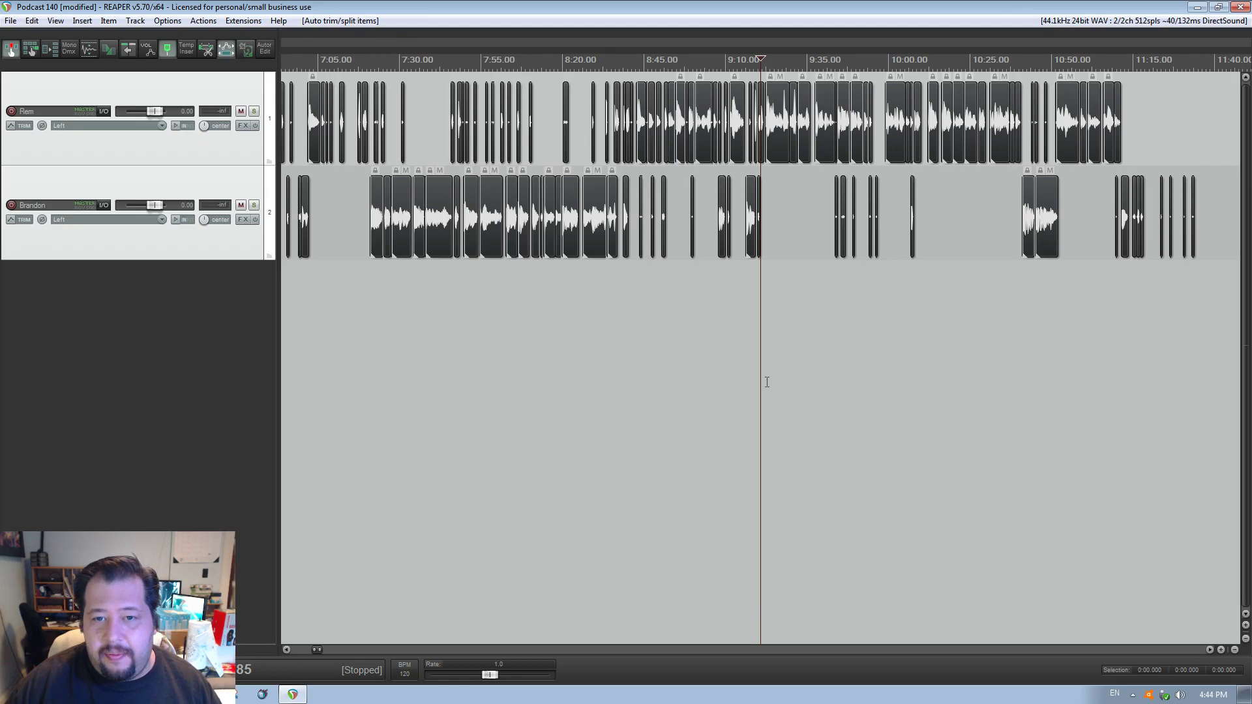
click(966, 345)
scroll(970, 346, down, 10)
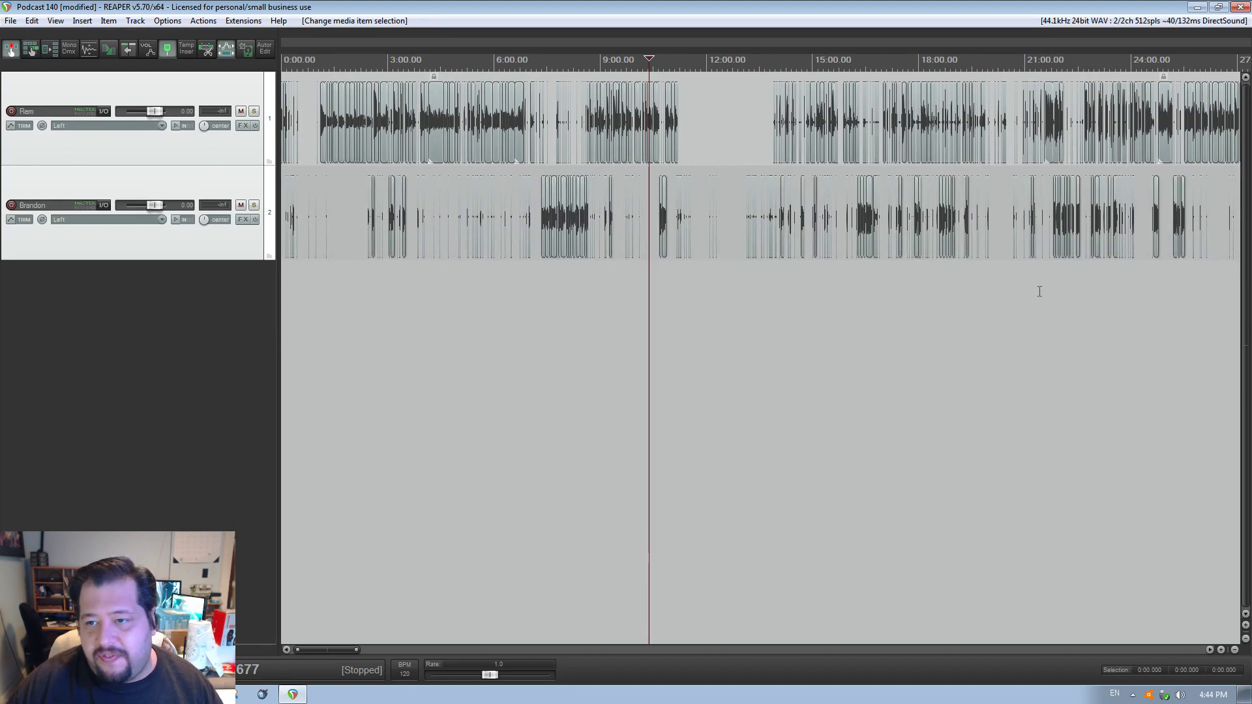
scroll(1007, 304, down, 5)
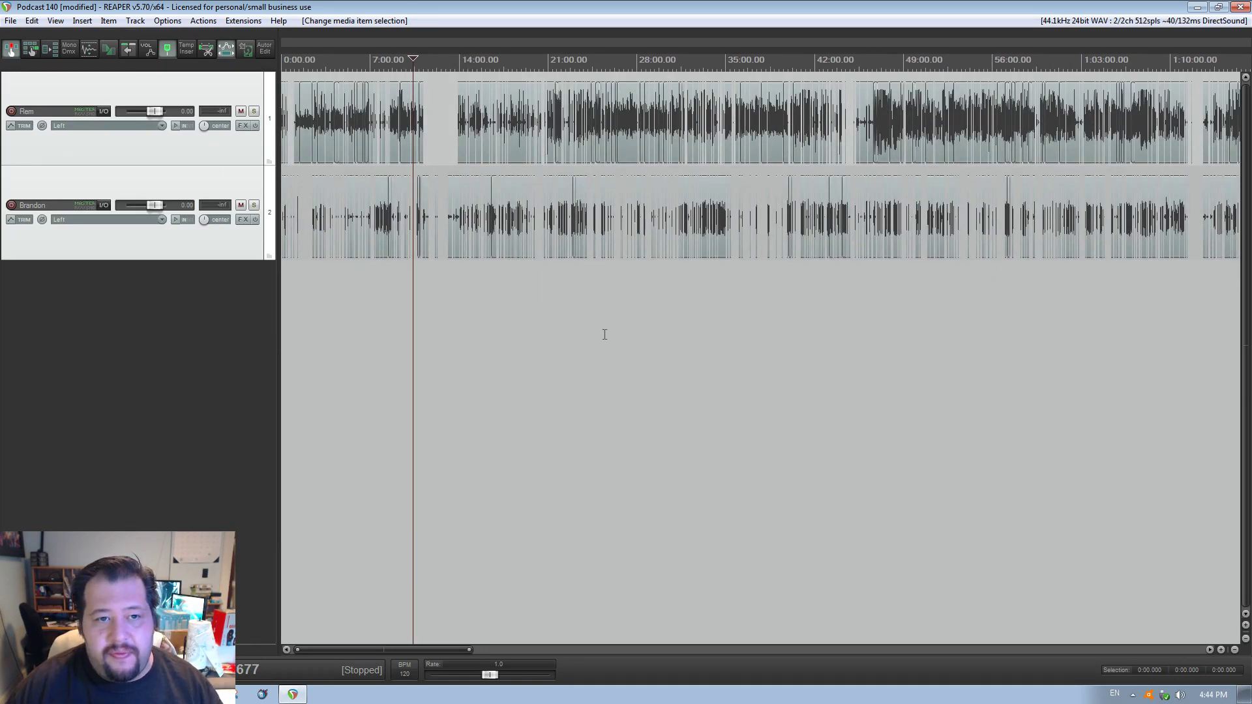
- Play short passages of both tracks from about 14:04, 15:27 and 16:17
scroll(605, 333, up, 6)
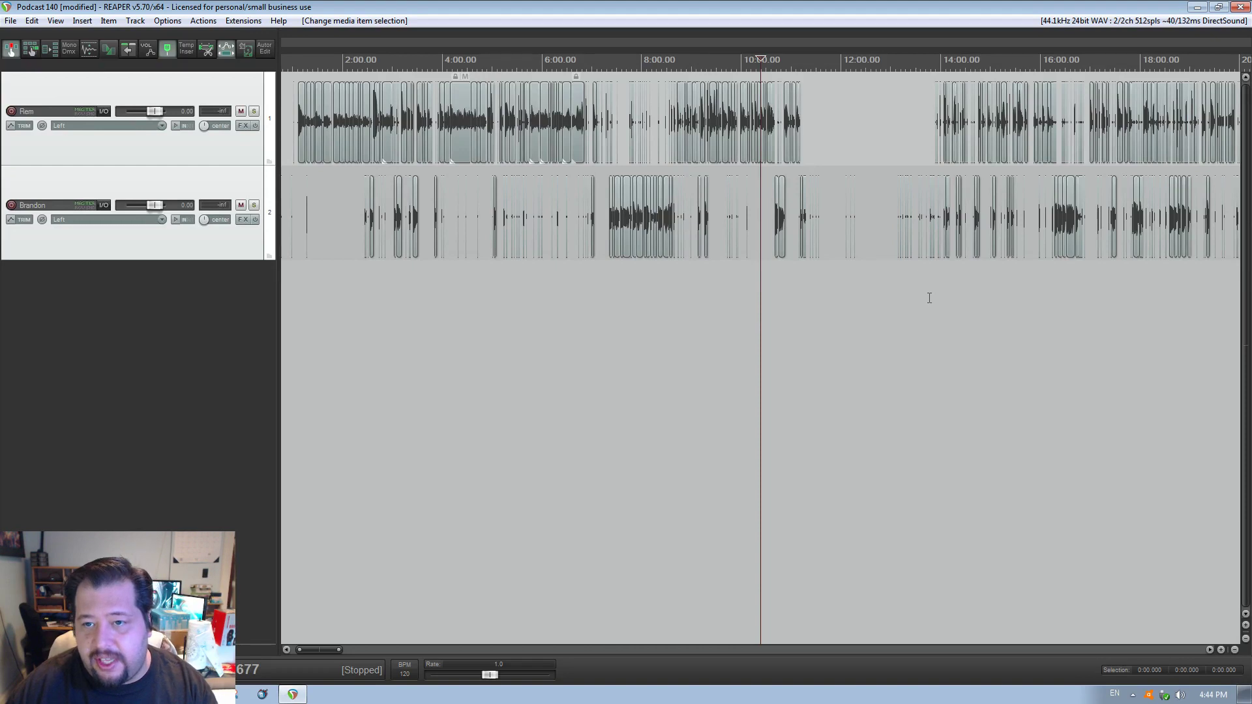
scroll(940, 301, up, 10)
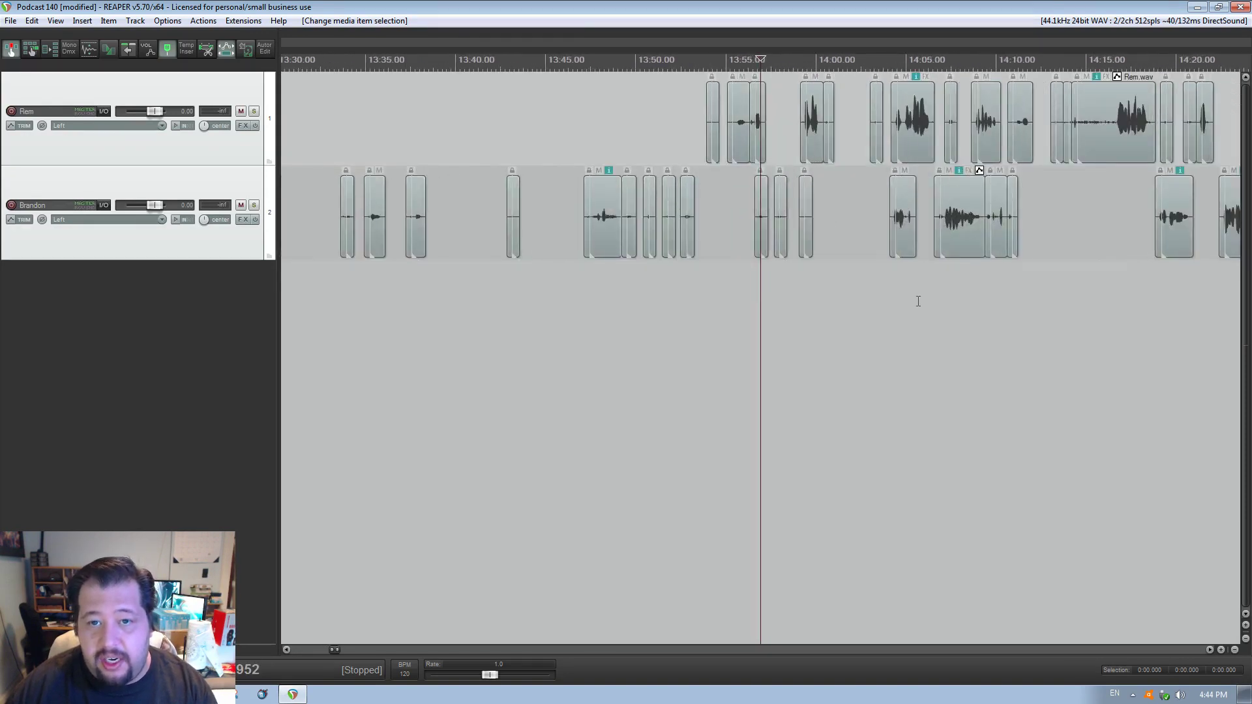
click(903, 279)
key(space)
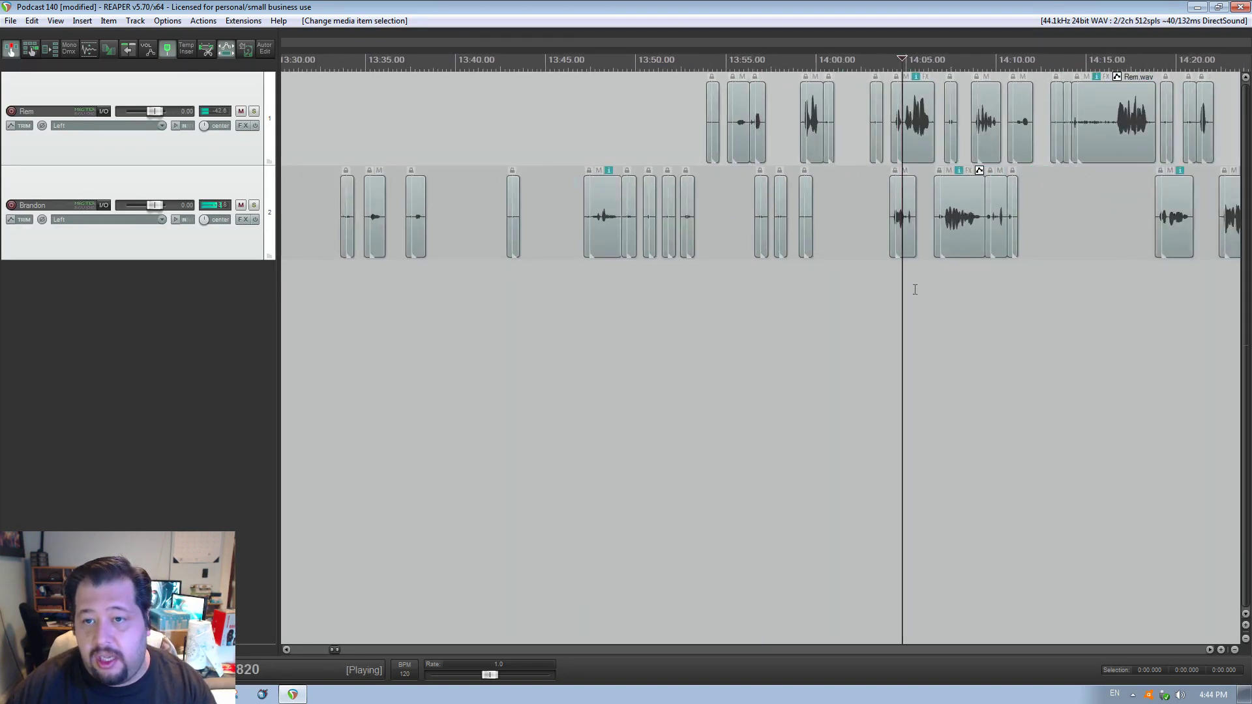
key(space)
scroll(1126, 295, down, 5)
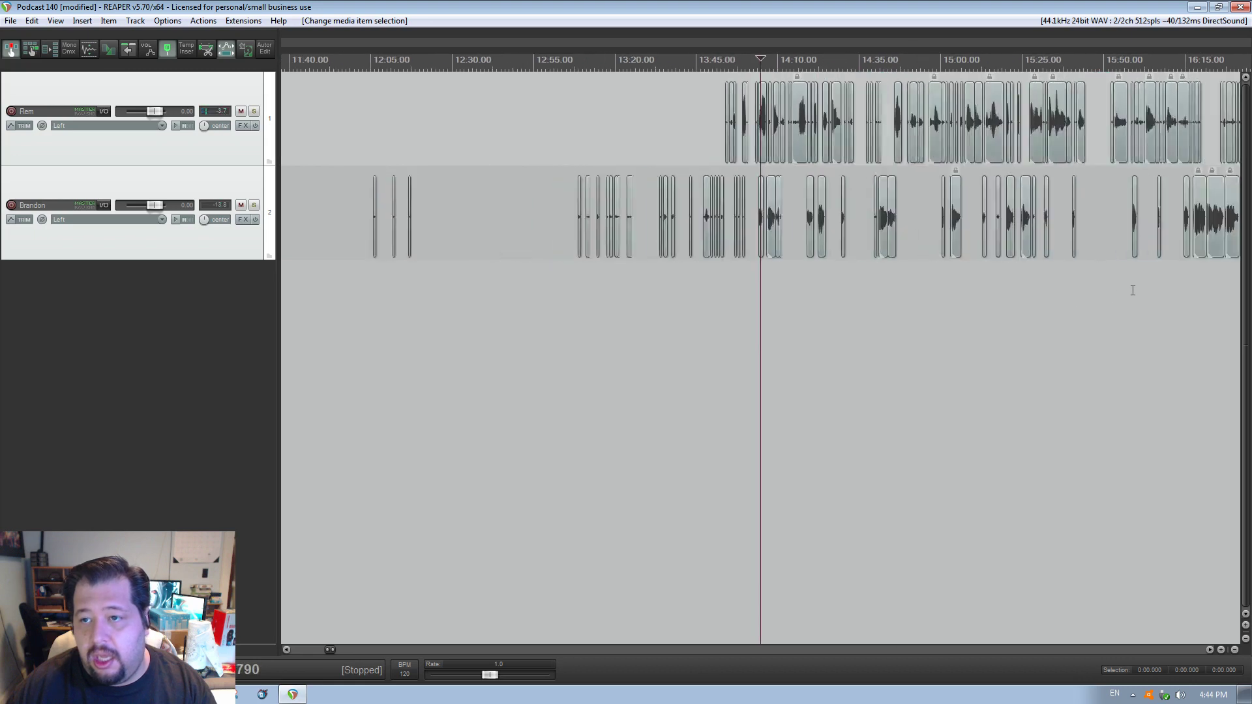
click(1030, 300)
key(space)
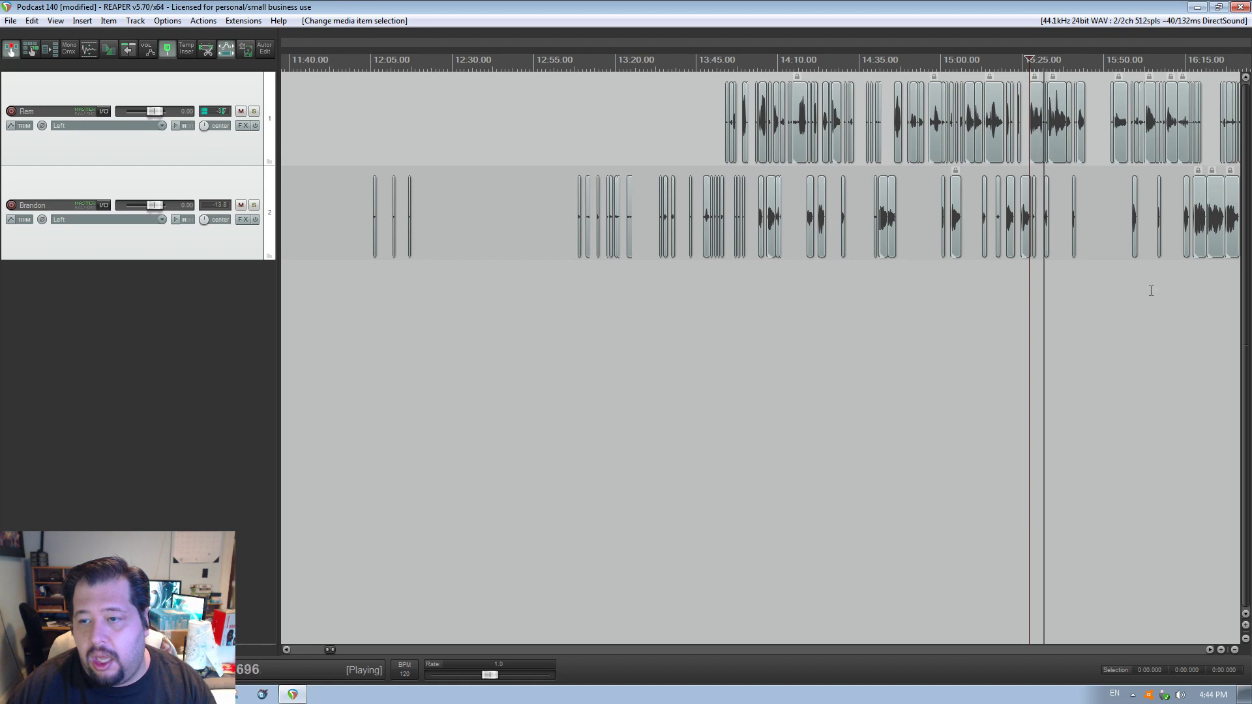
click(1191, 294)
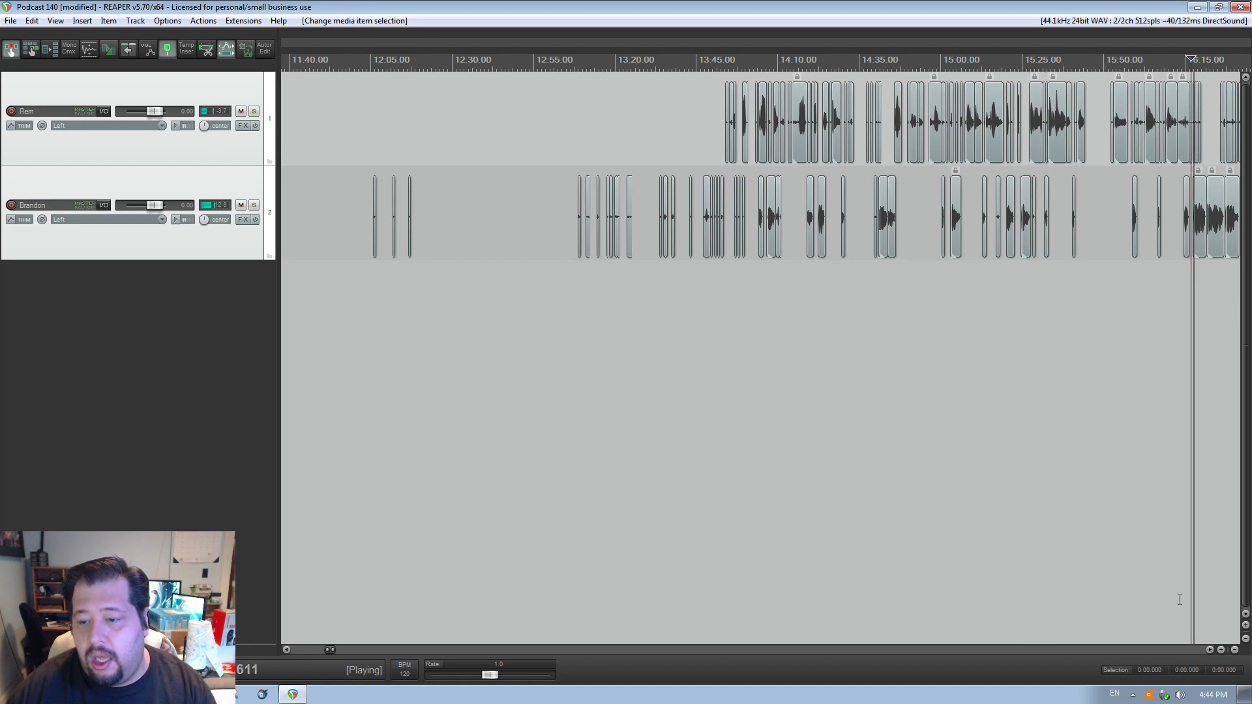
- Continue auditioning both tracks from about 17:31, 21:09 and 21:34, and stop playback
drag(1208, 649, 1209, 650)
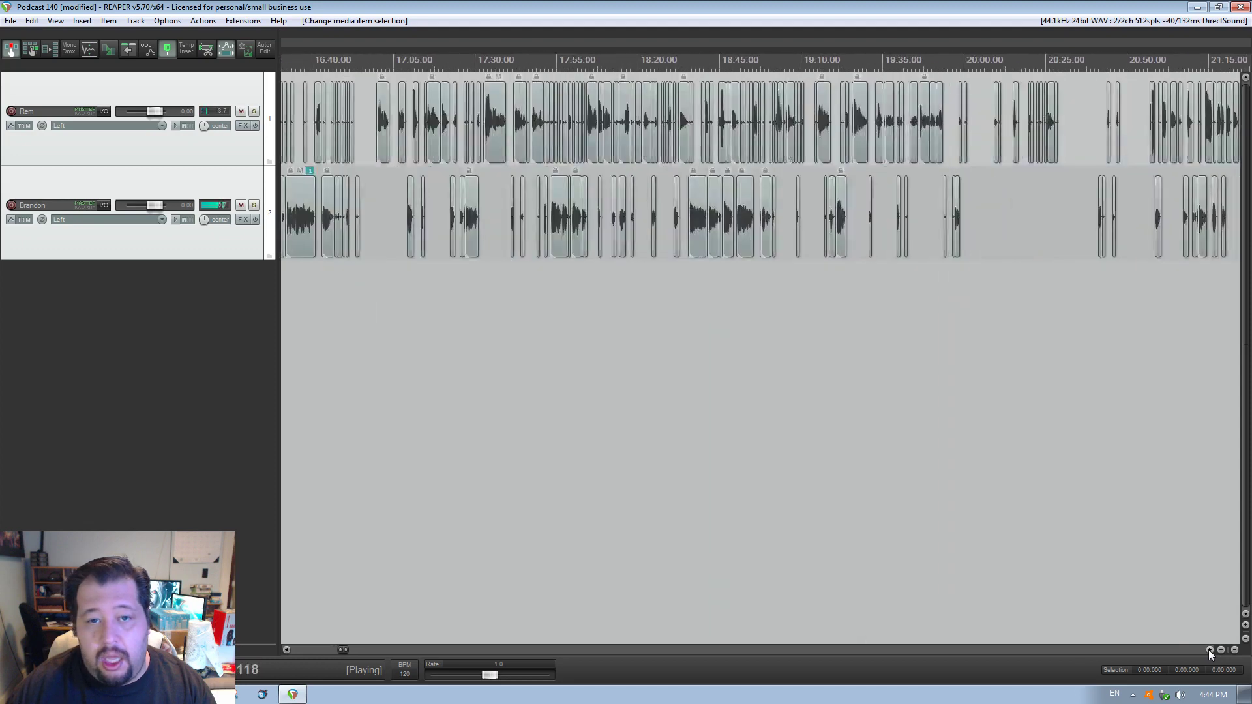
click(481, 279)
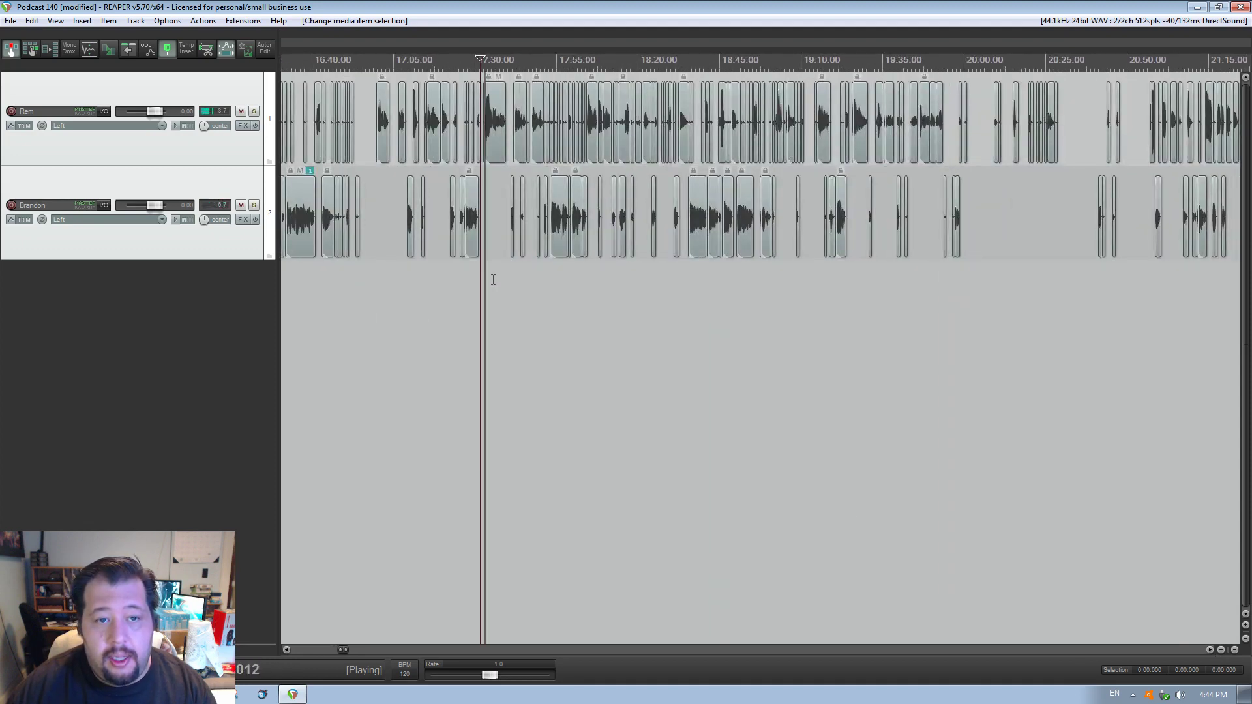
click(1191, 309)
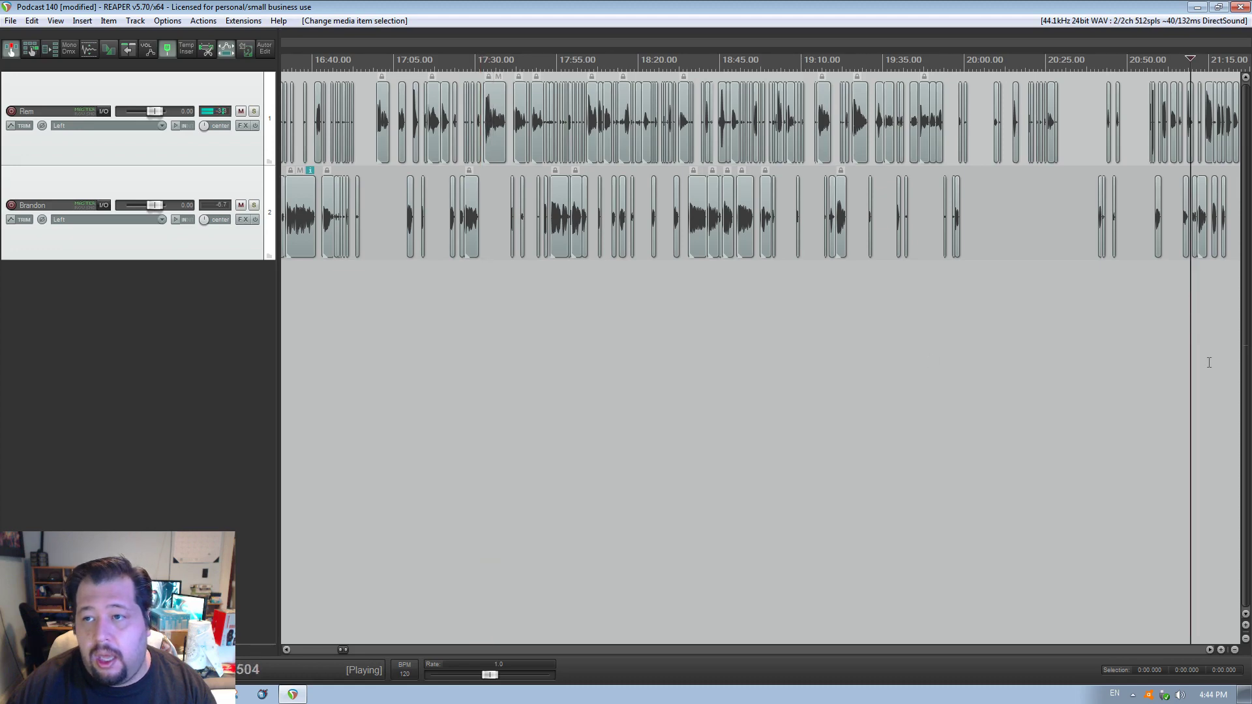
click(1210, 649)
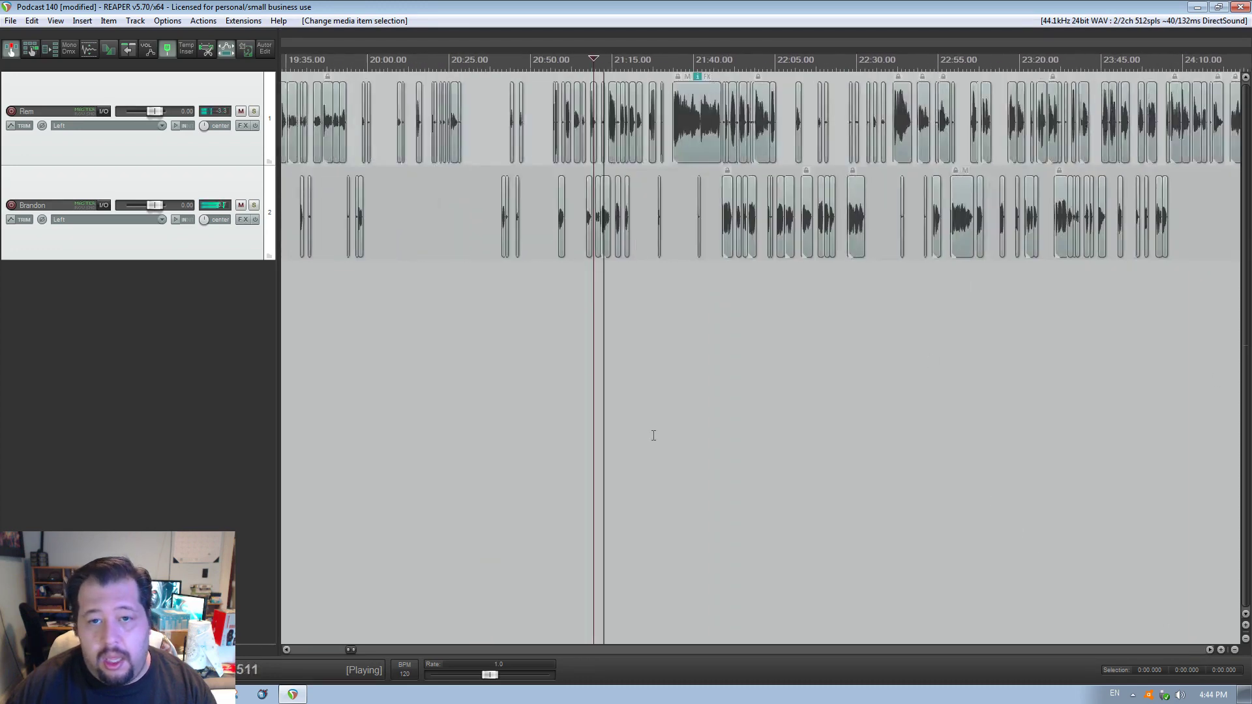
click(678, 289)
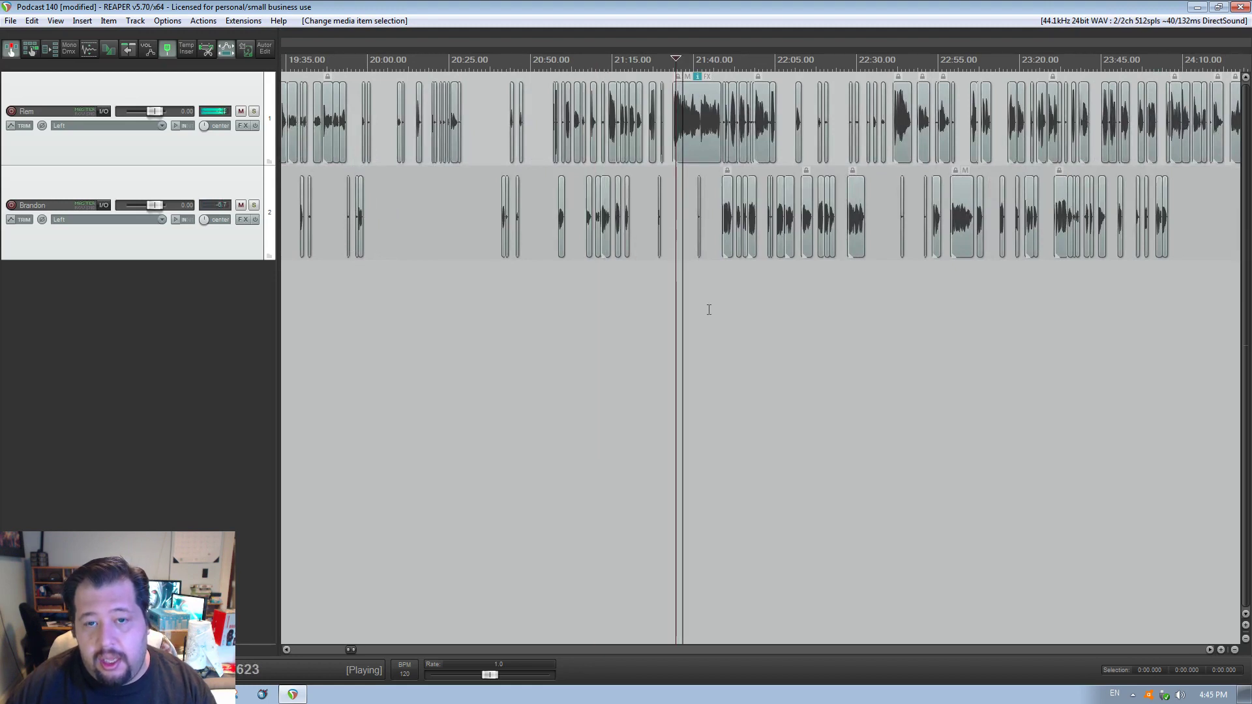
key(space)
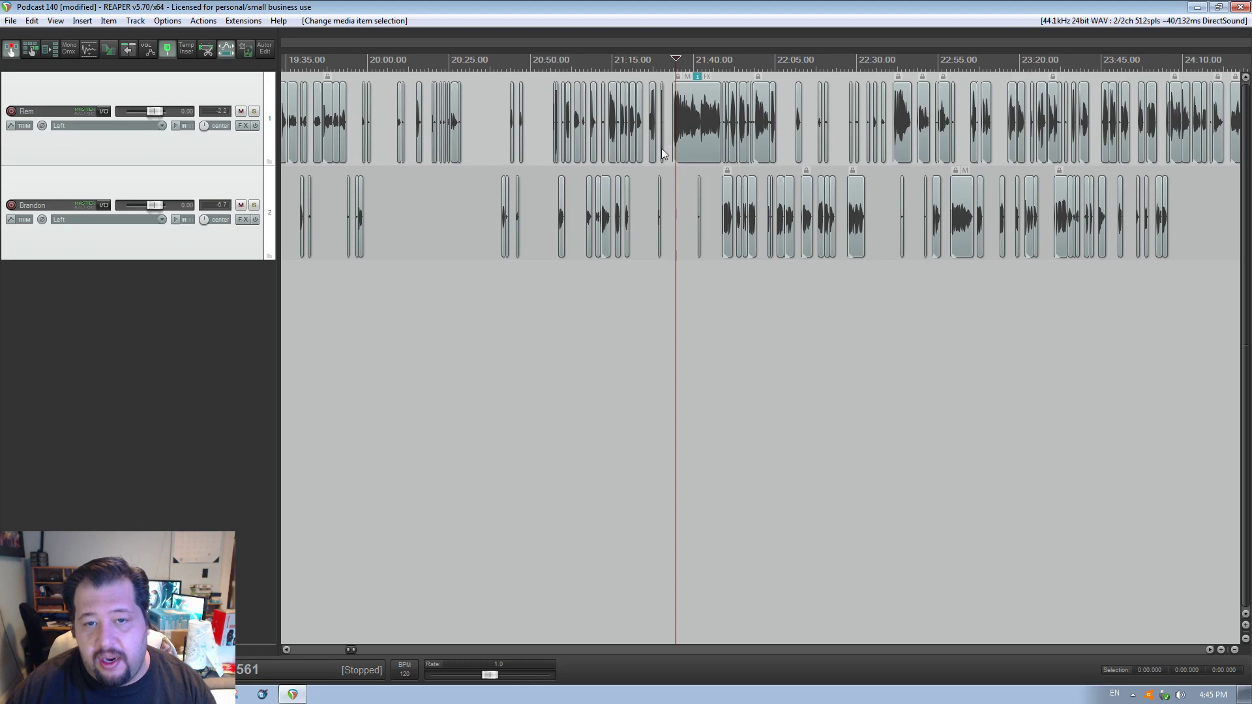
- Select all clips before about 21:34 on both tracks and cut them with ripple editing enabled
drag(669, 143, 5, 209)
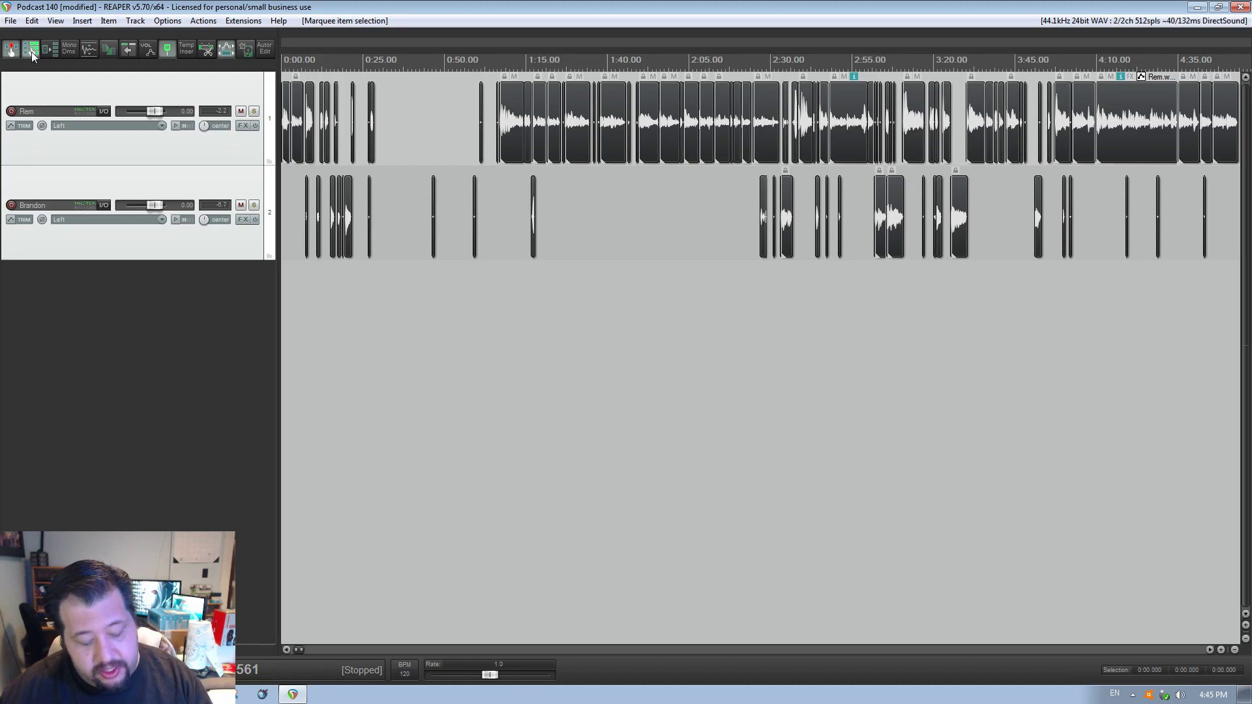
key(ctrl+x)
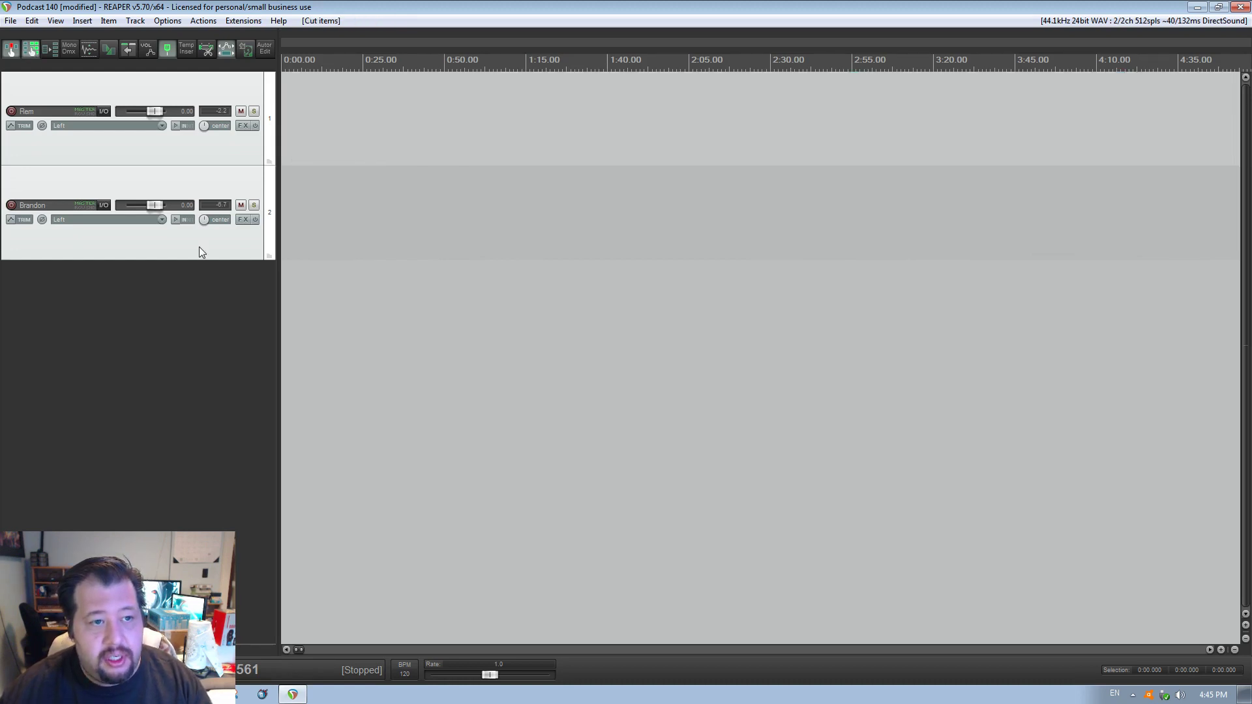
scroll(645, 305, down, 5)
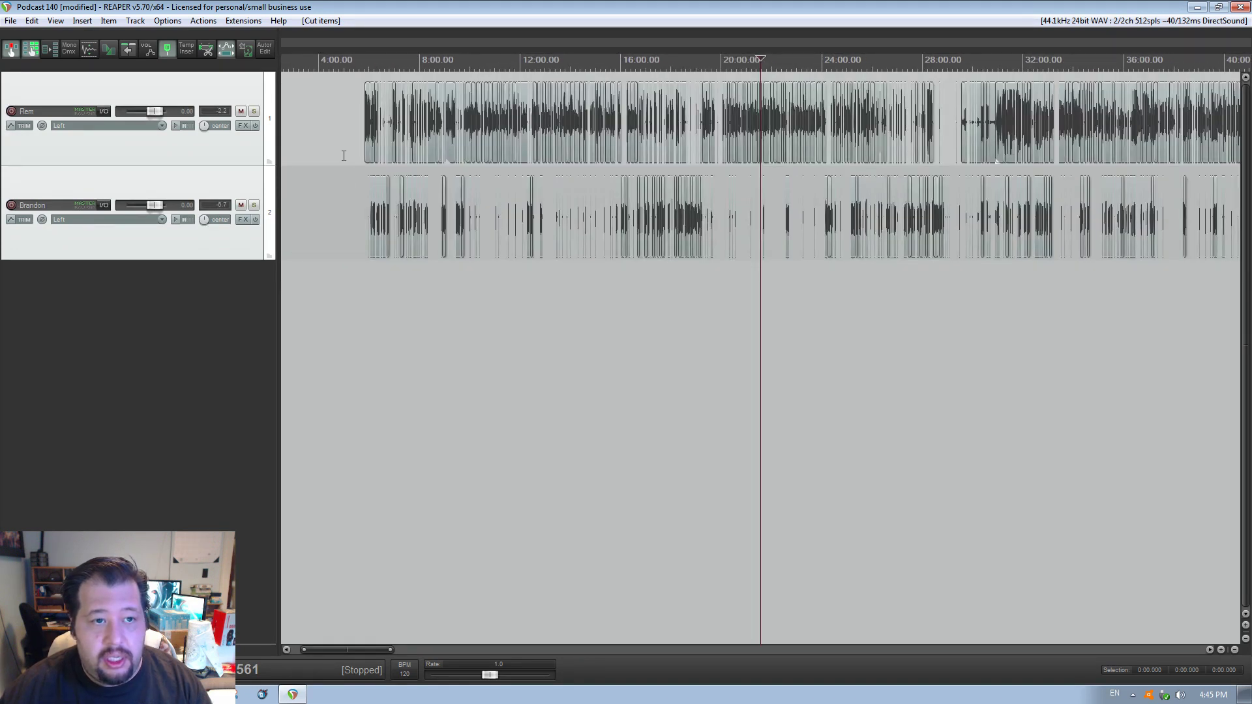
- Ripple-move the first remaining clip on track 1 earlier so it starts at about 0:54, and deselect it
scroll(357, 185, up, 3)
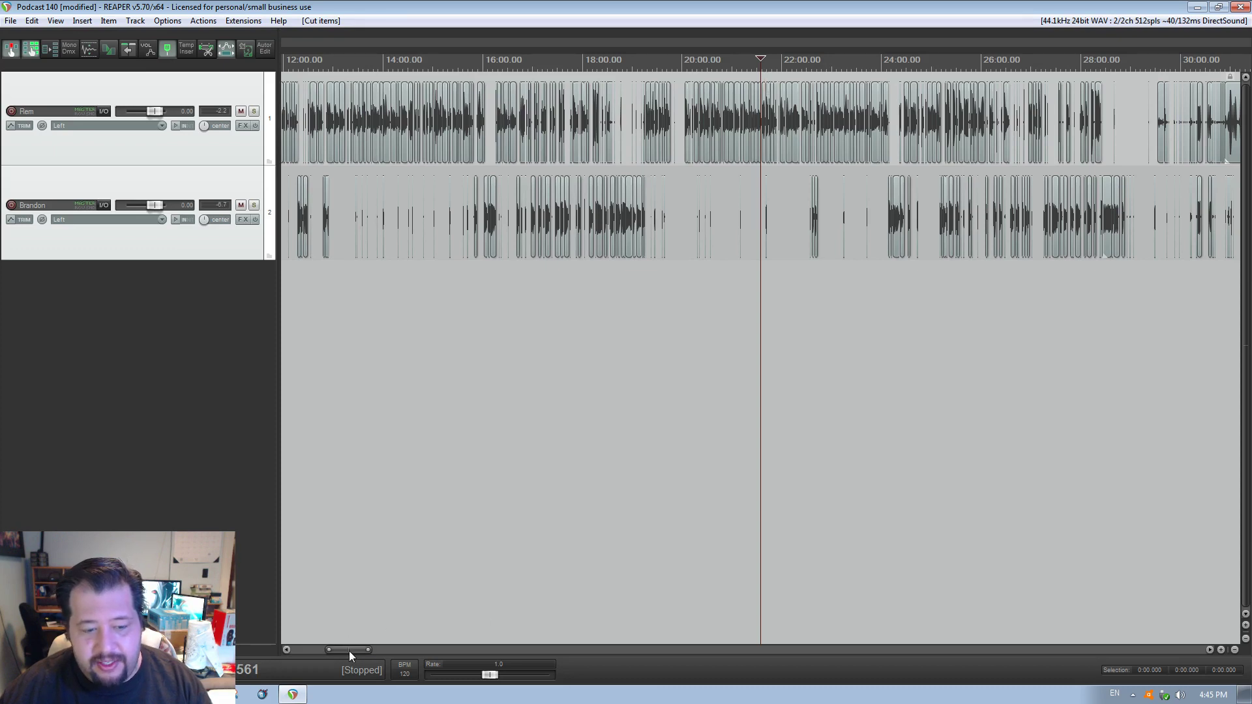
drag(349, 651, 260, 642)
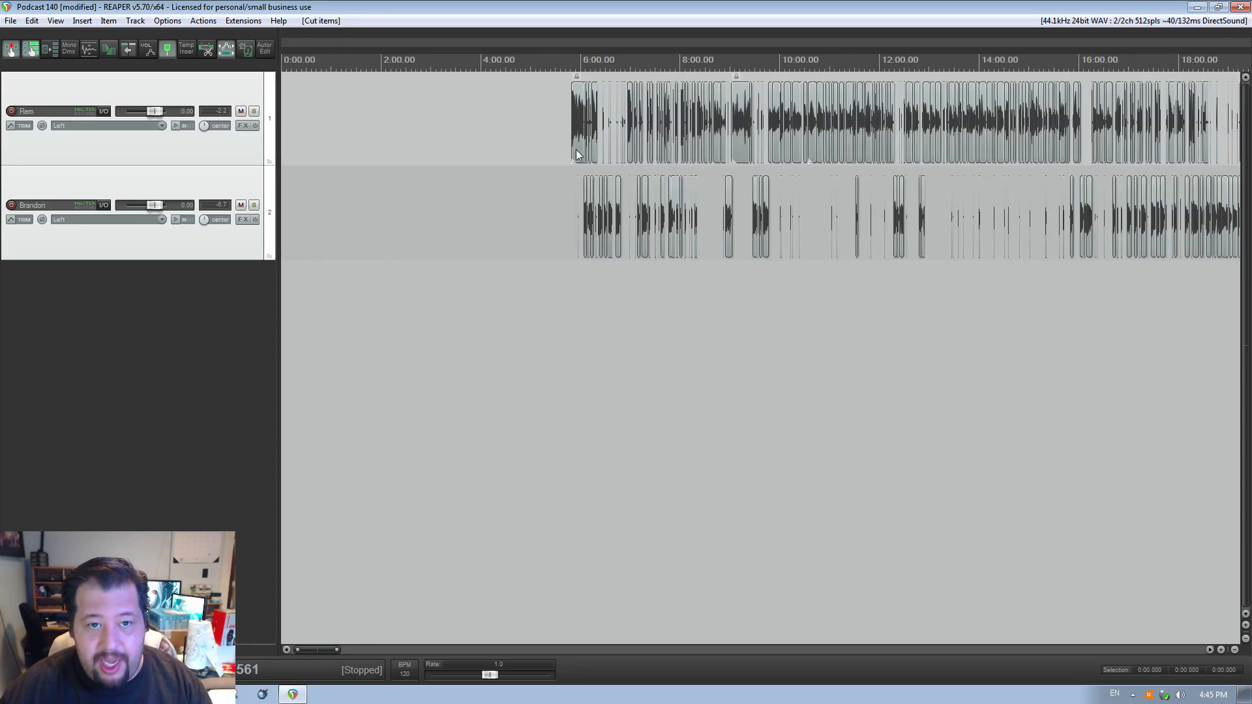
drag(576, 155, 359, 135)
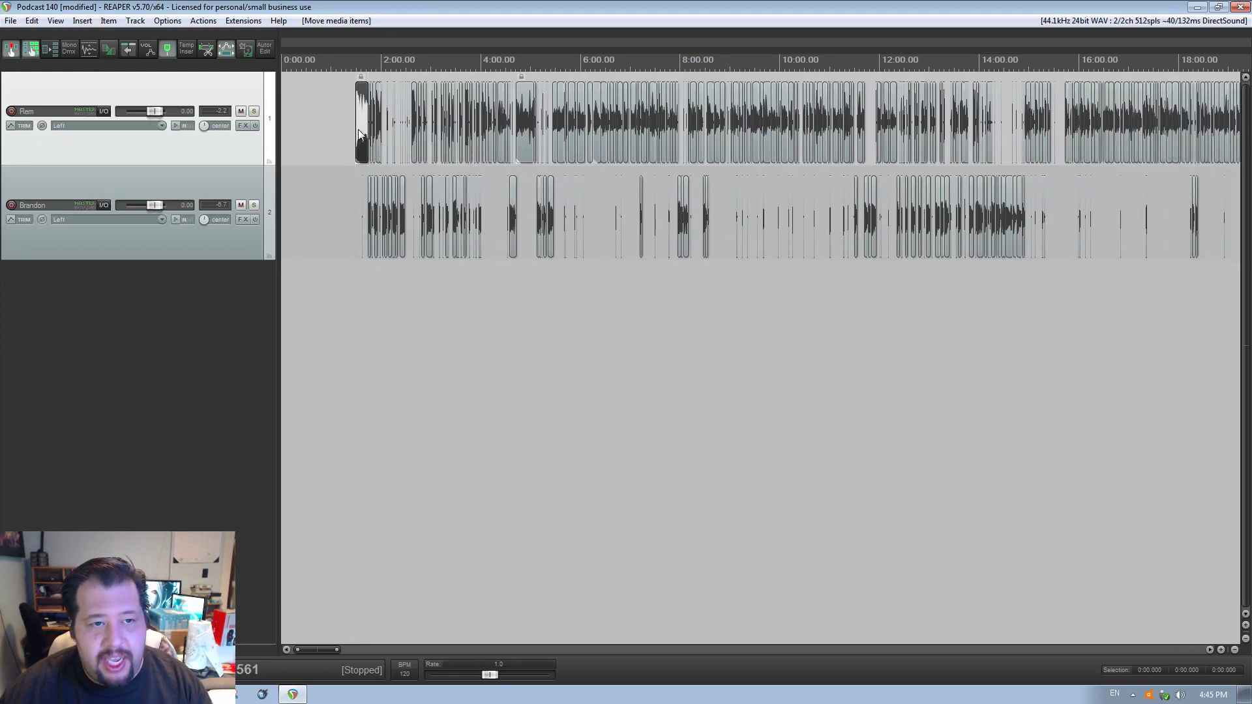
click(351, 173)
scroll(387, 180, up, 8)
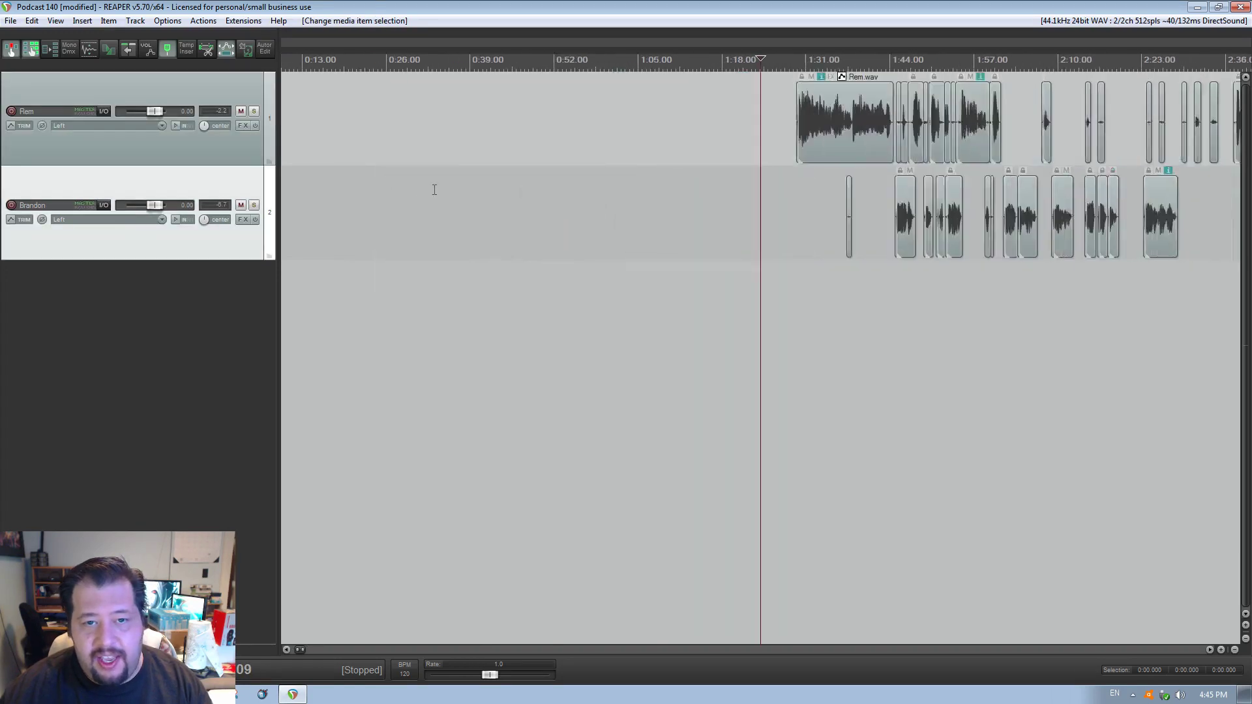
drag(875, 123, 560, 120)
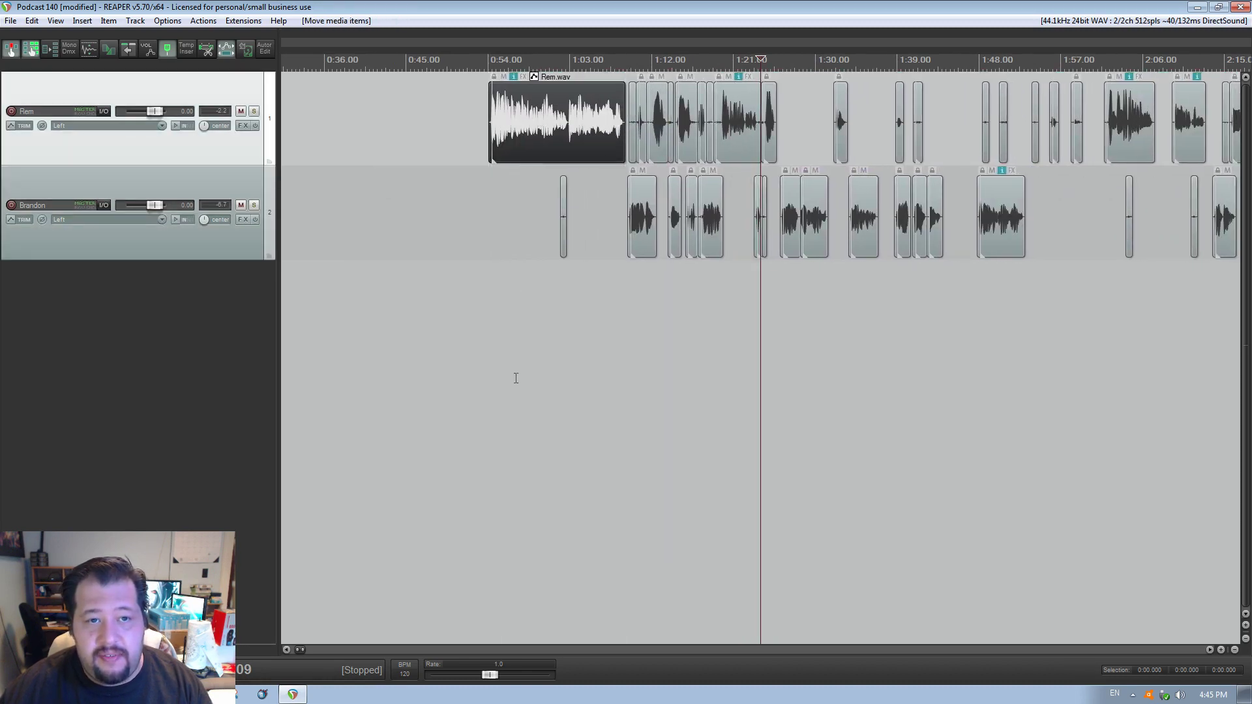
click(516, 432)
- Paste the cut clips past the end of both tracks at about 1:50:00 and deselect them
scroll(980, 460, down, 15)
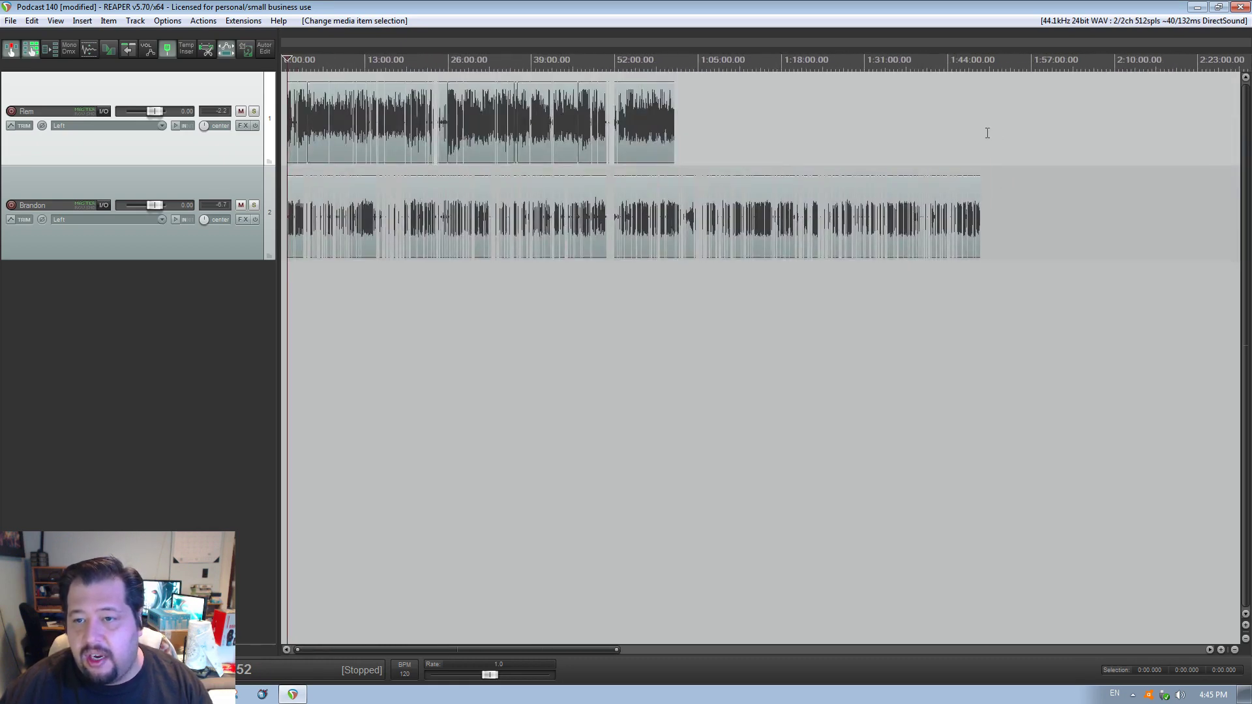
click(988, 133)
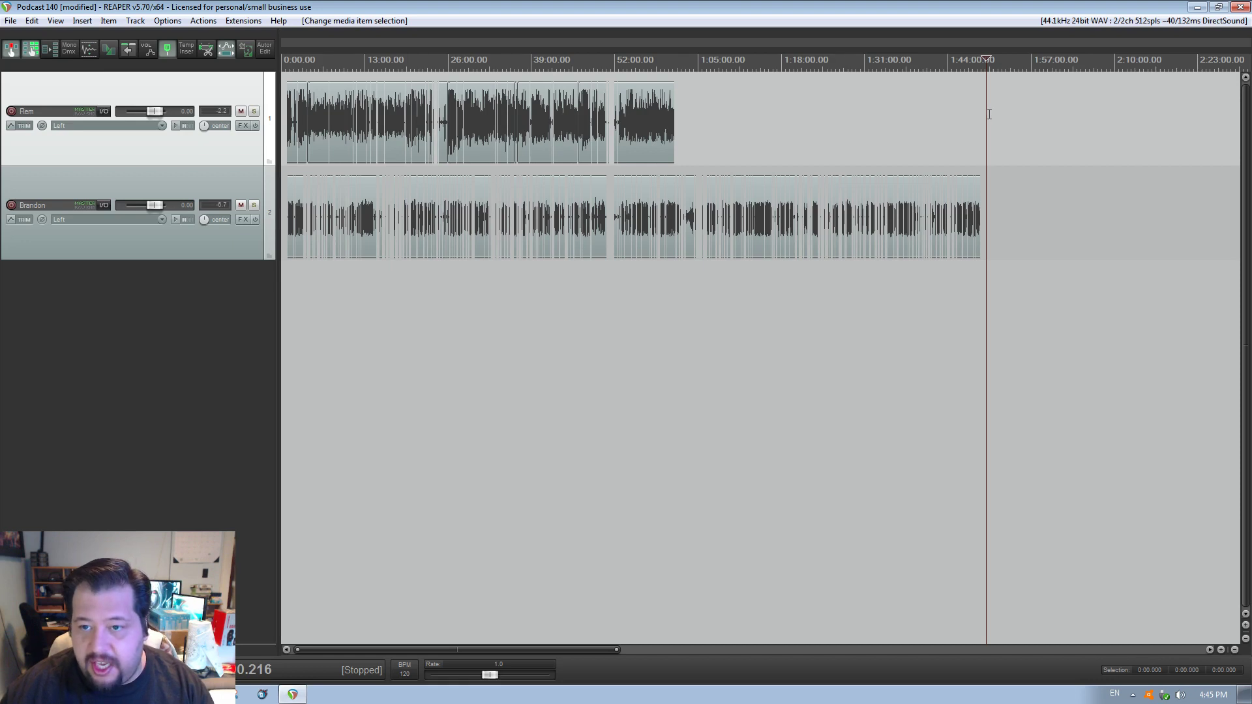
key(ctrl+v)
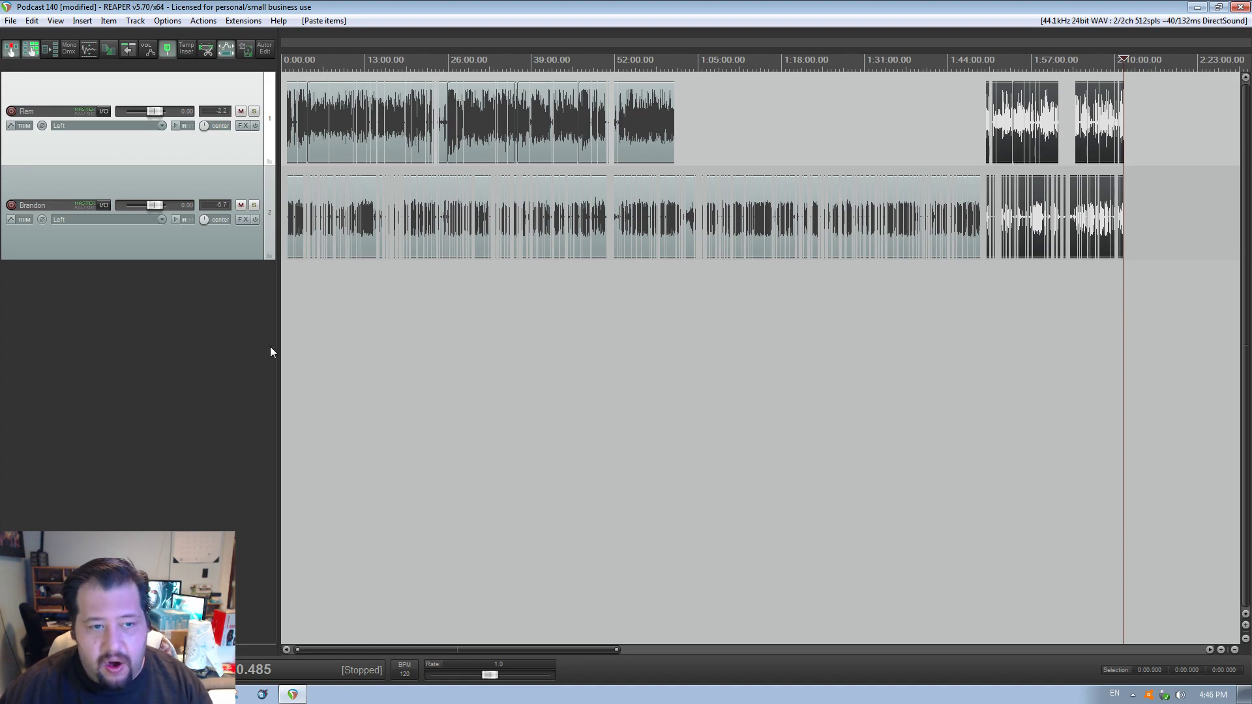
click(295, 267)
- Clear the track selection and insert the track template Black Vortex w opener.RTrackTemplate from the Track Tempates folder
scroll(302, 279, up, 15)
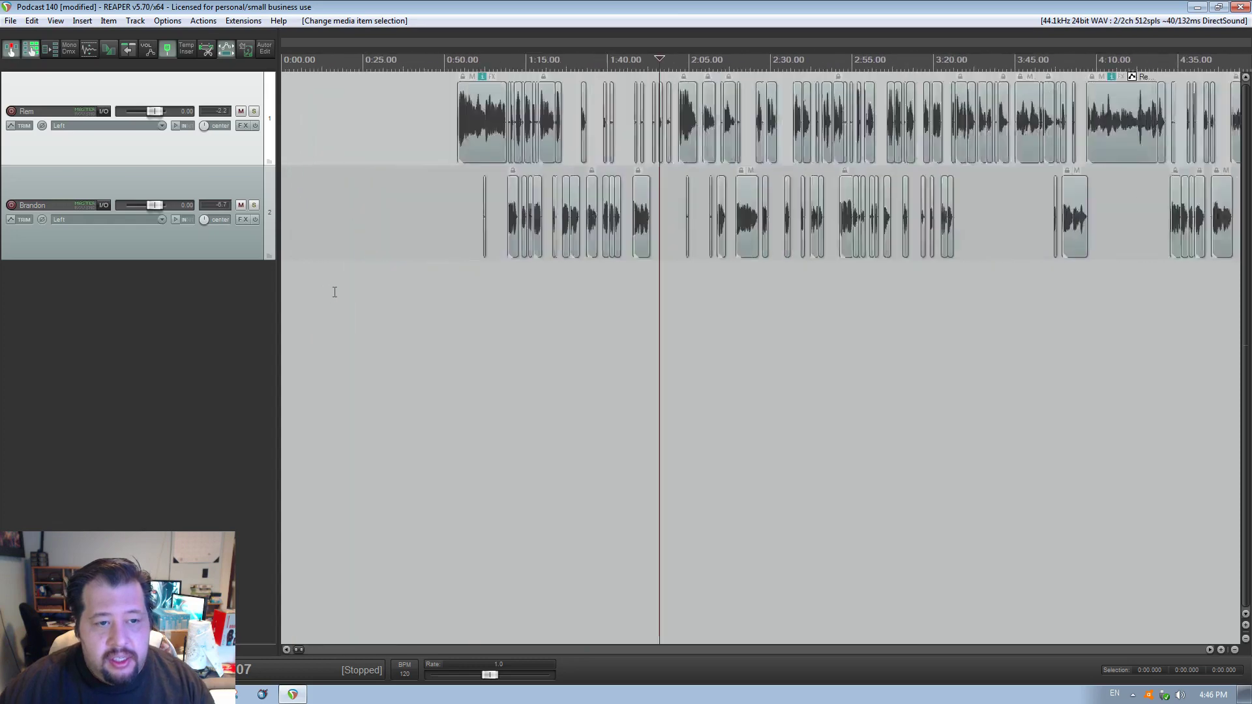
scroll(442, 341, up, 5)
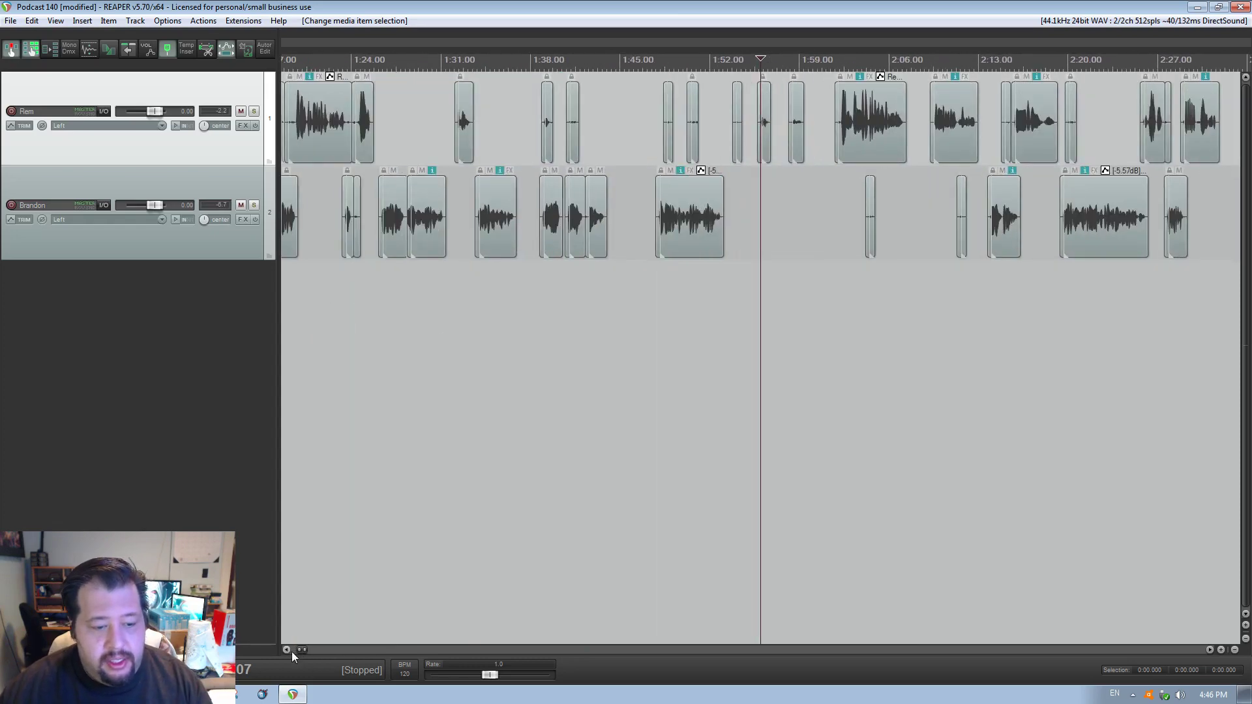
drag(286, 650, 286, 650)
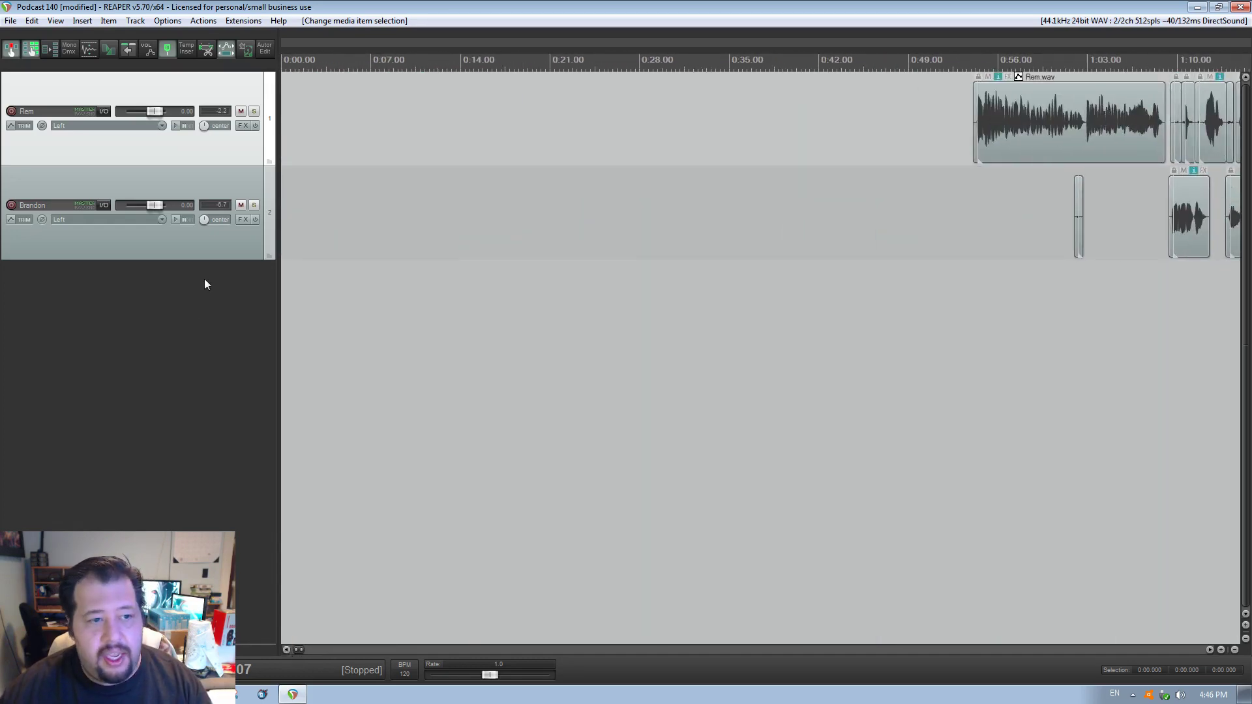
click(189, 358)
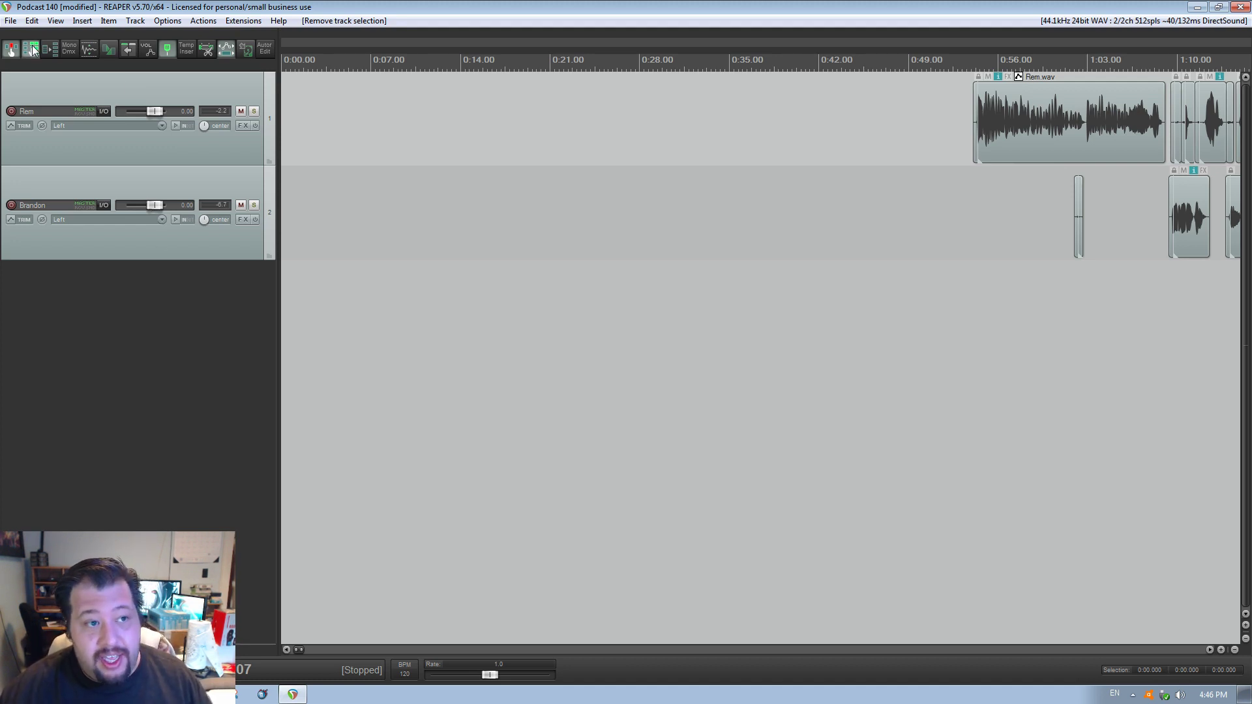
click(186, 51)
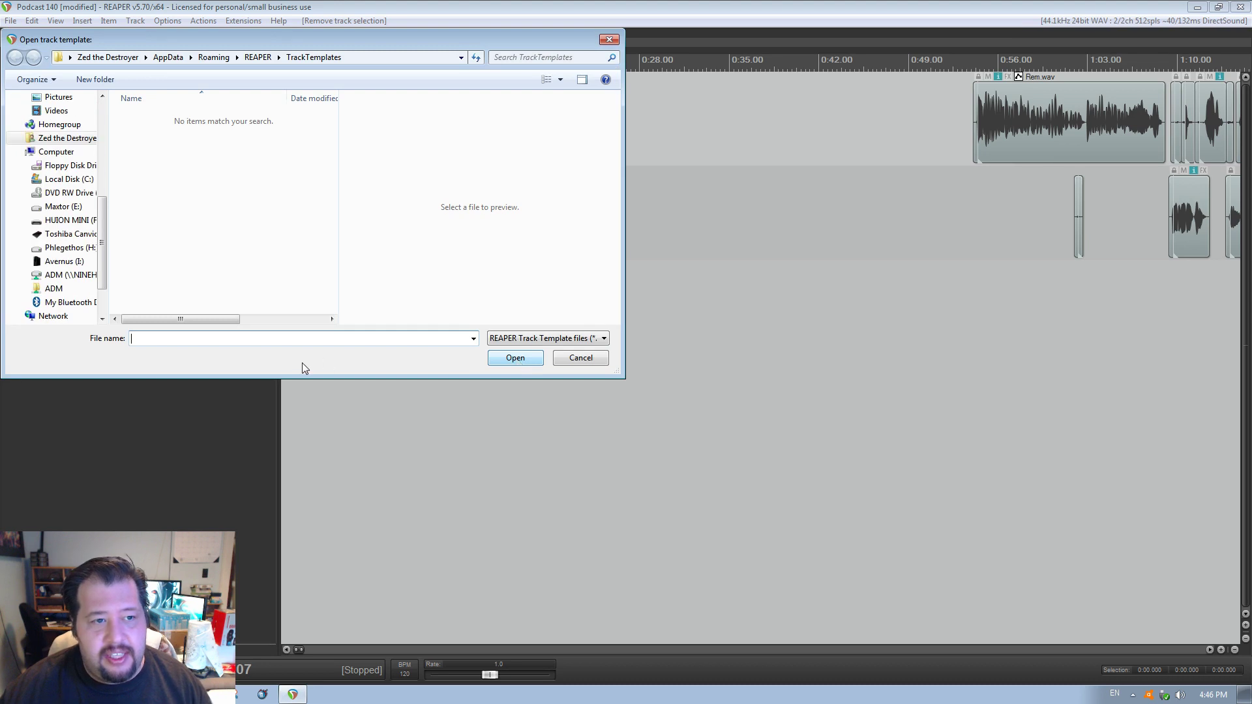
drag(99, 267, 100, 143)
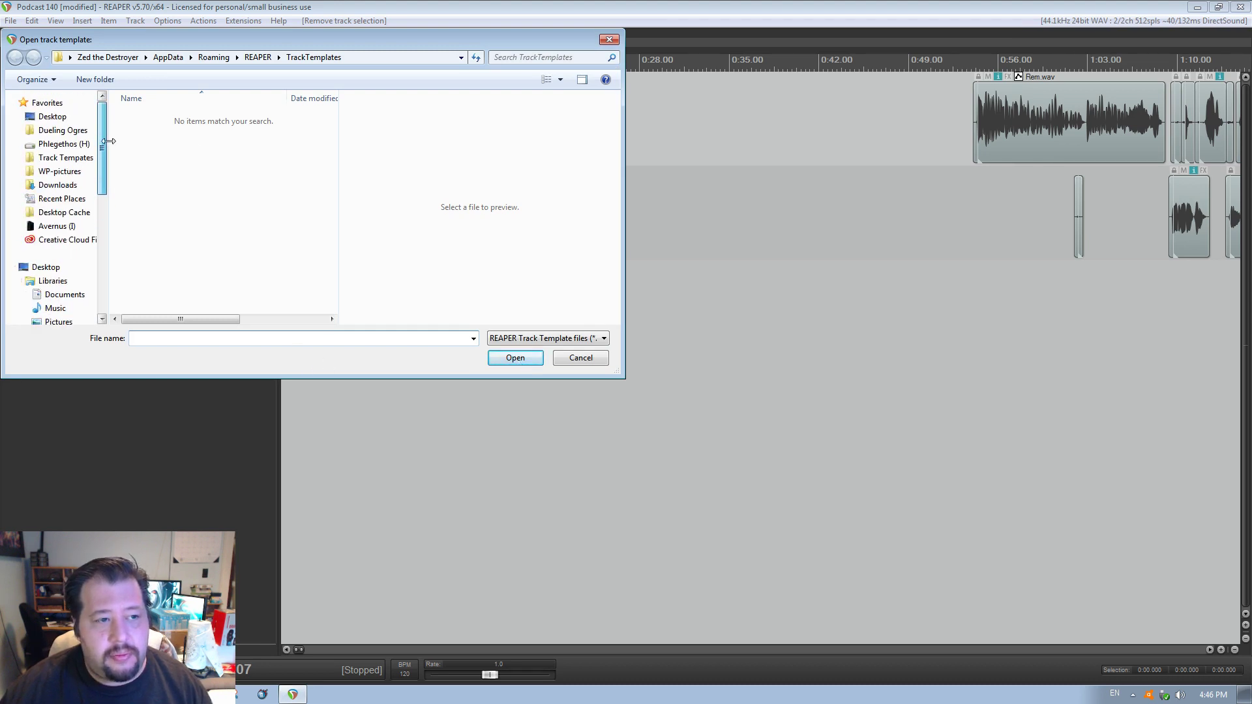
click(62, 158)
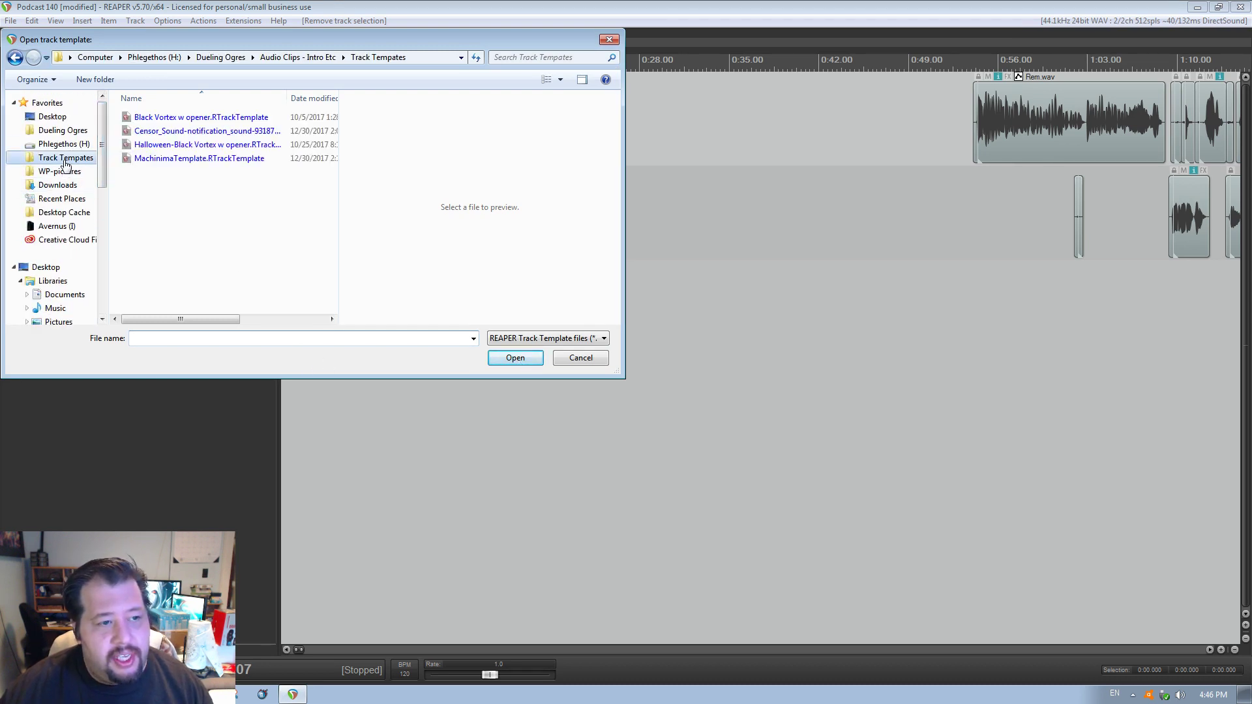
click(175, 123)
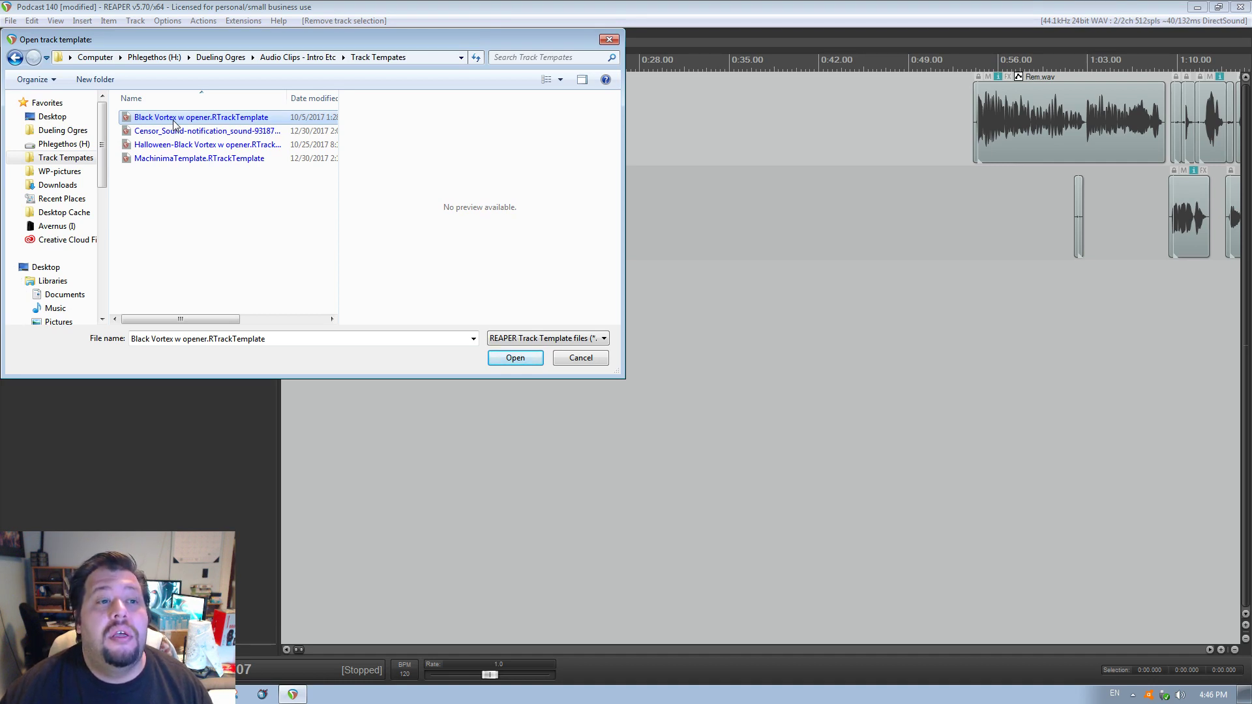
double_click(173, 121)
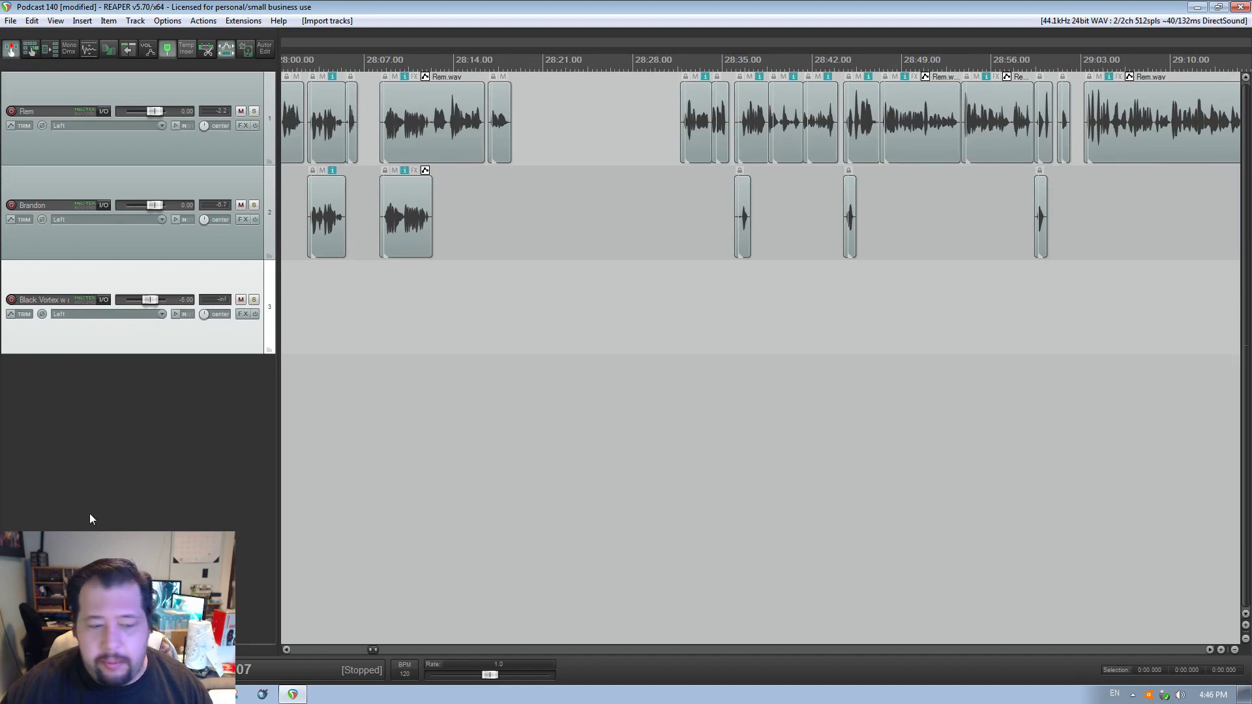
- Ripple-move the first clip on track 1 slightly later to start at about 0:54.7, over the tail of the opener music
click(291, 641)
drag(286, 650, 288, 651)
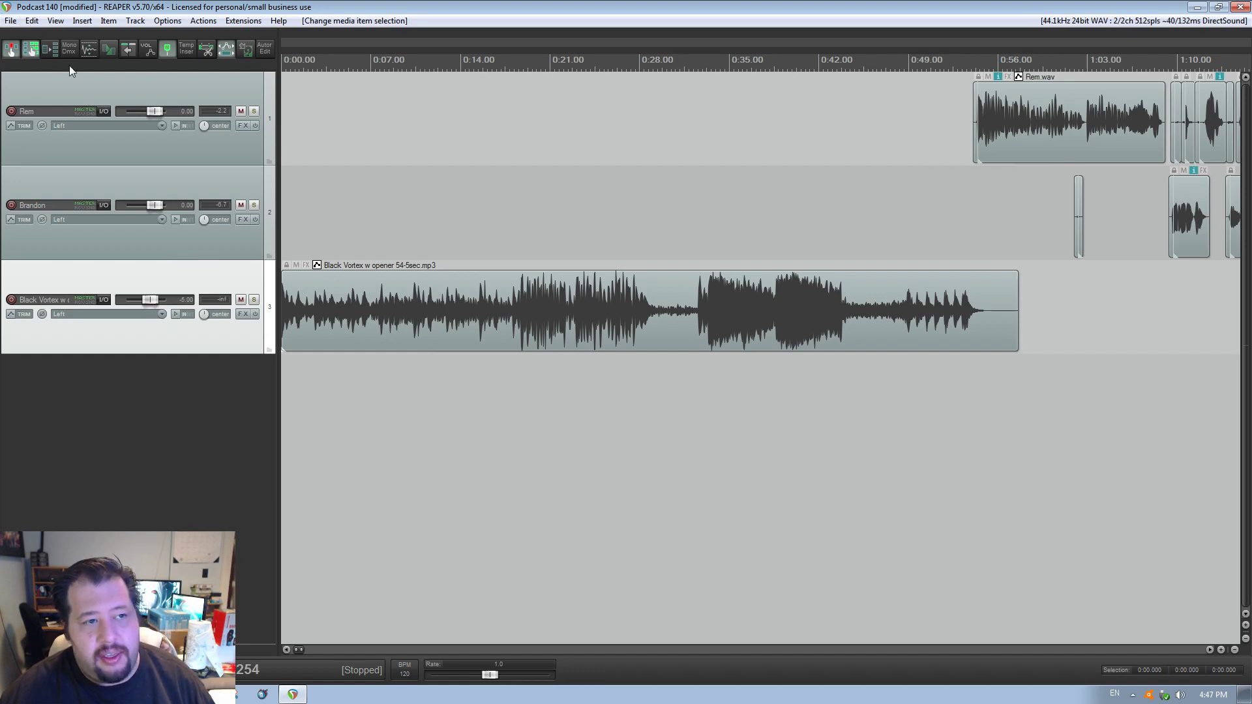
drag(1004, 151, 1013, 152)
click(941, 411)
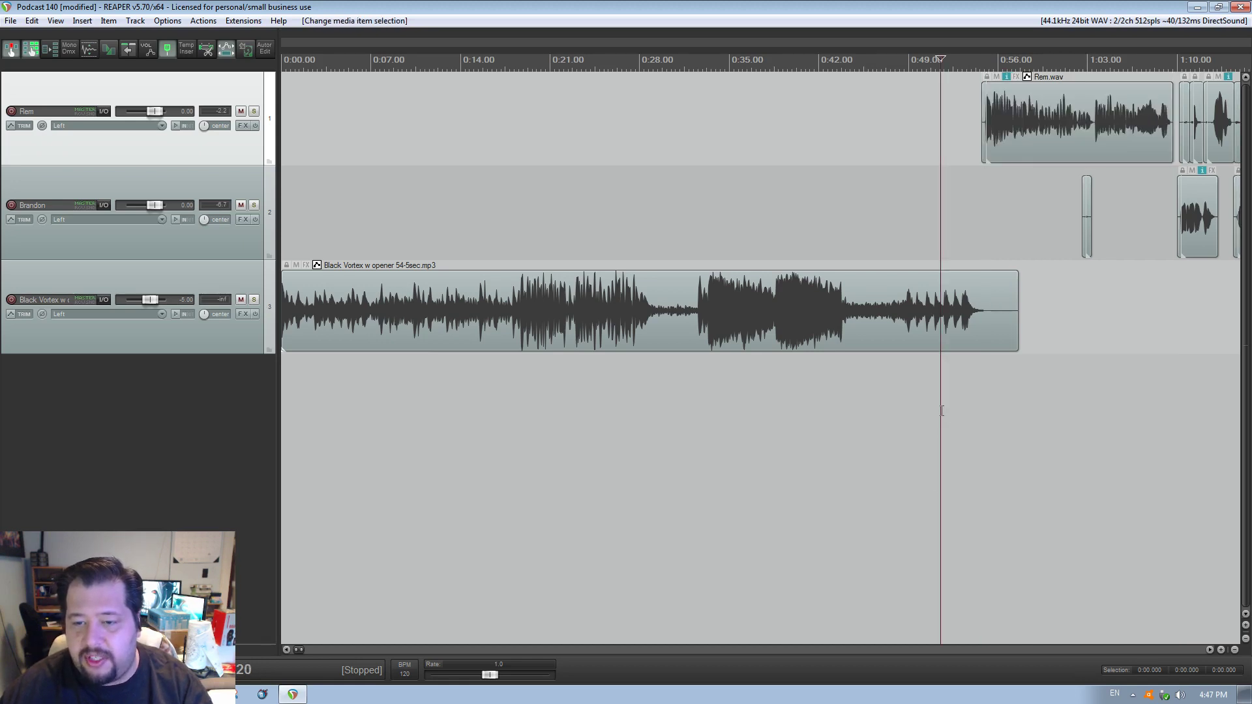
scroll(1073, 337, up, 4)
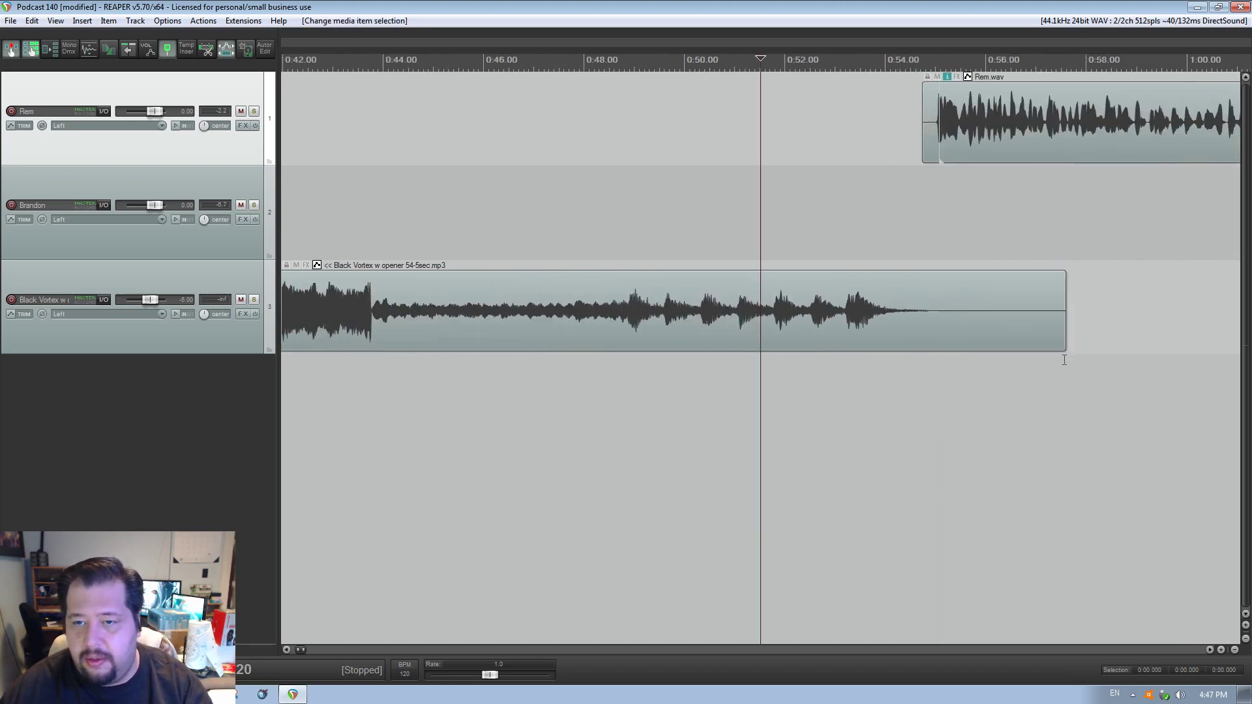
- Play back the transition from the opener music into the first speech clip twice, starting at about 0:46.8
scroll(1208, 648, right, 3)
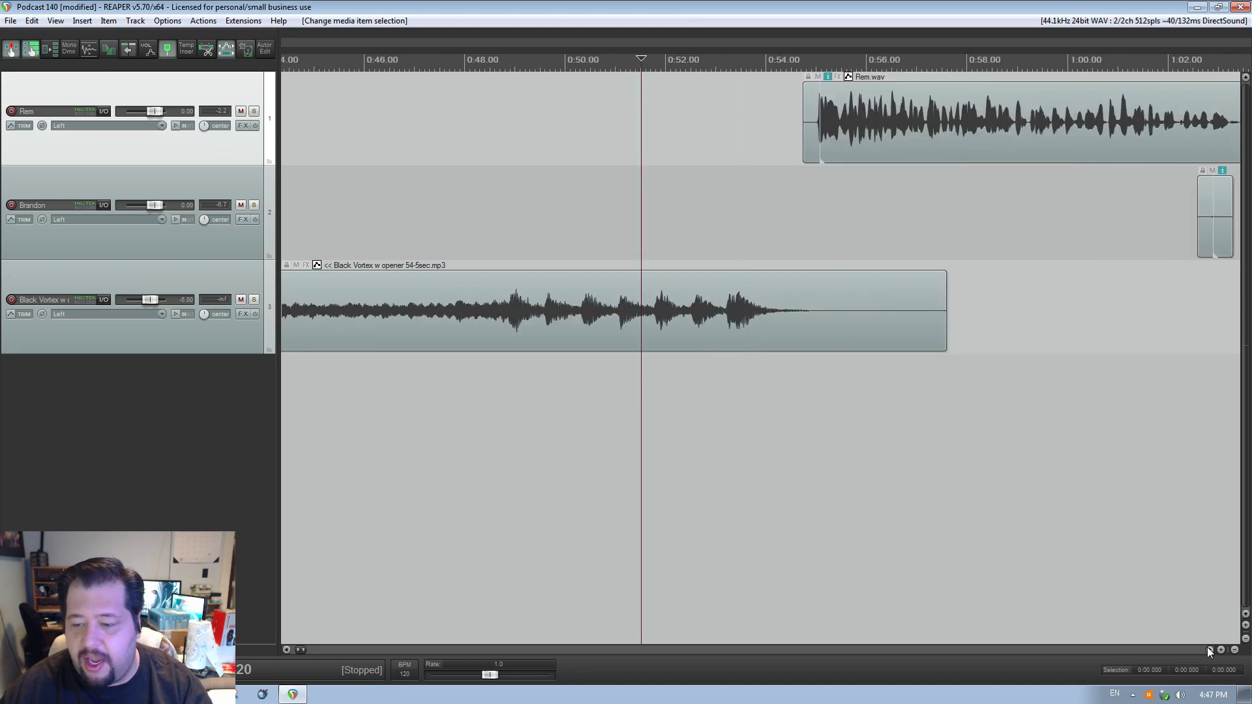
click(286, 408)
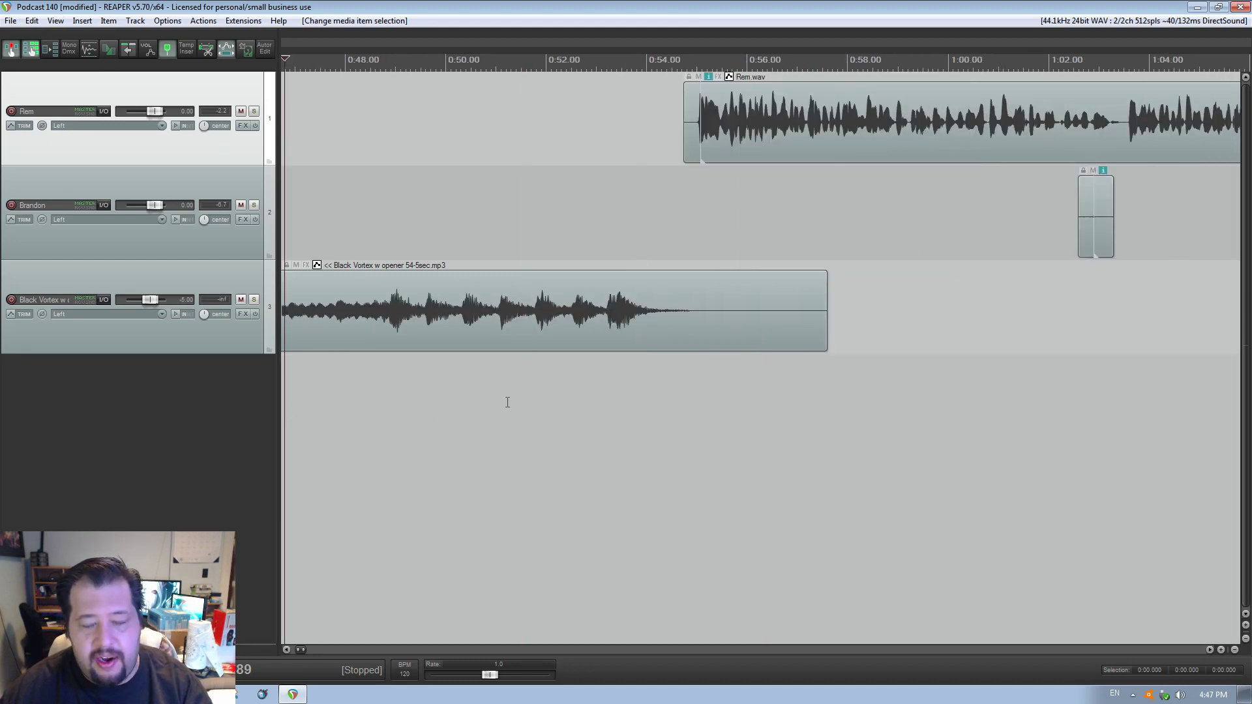
scroll(655, 420, left, 2)
key(space)
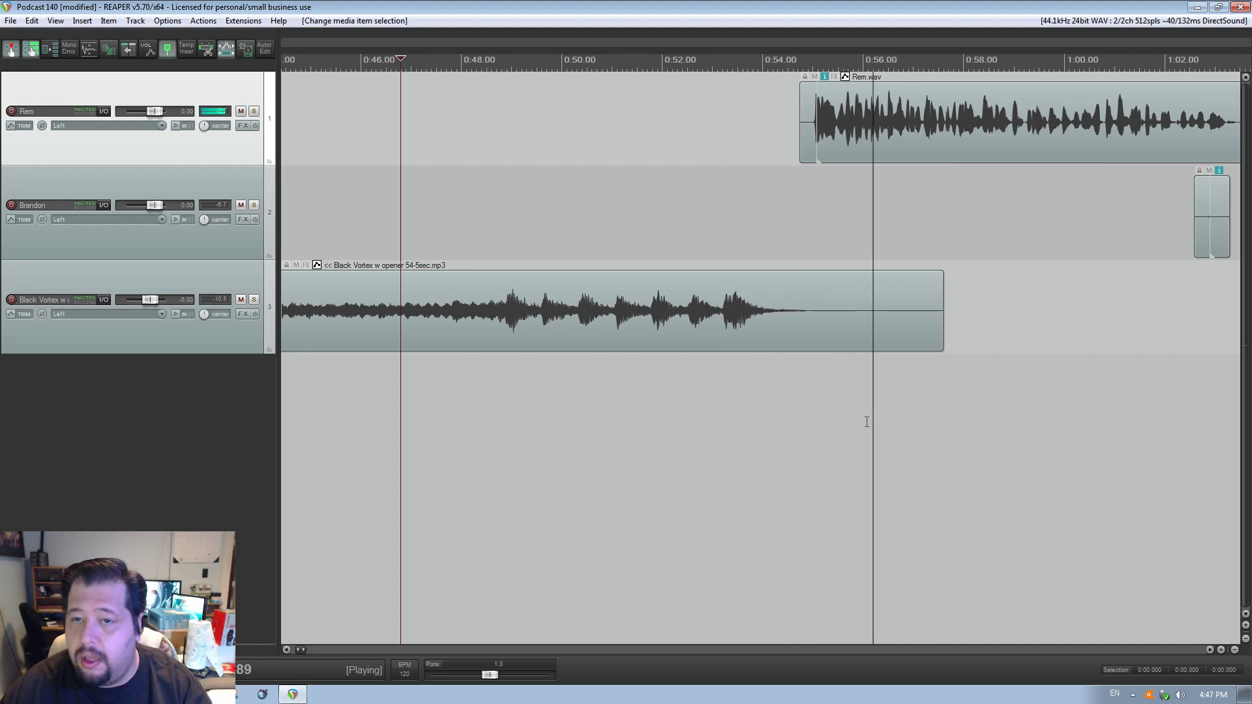
key(space)
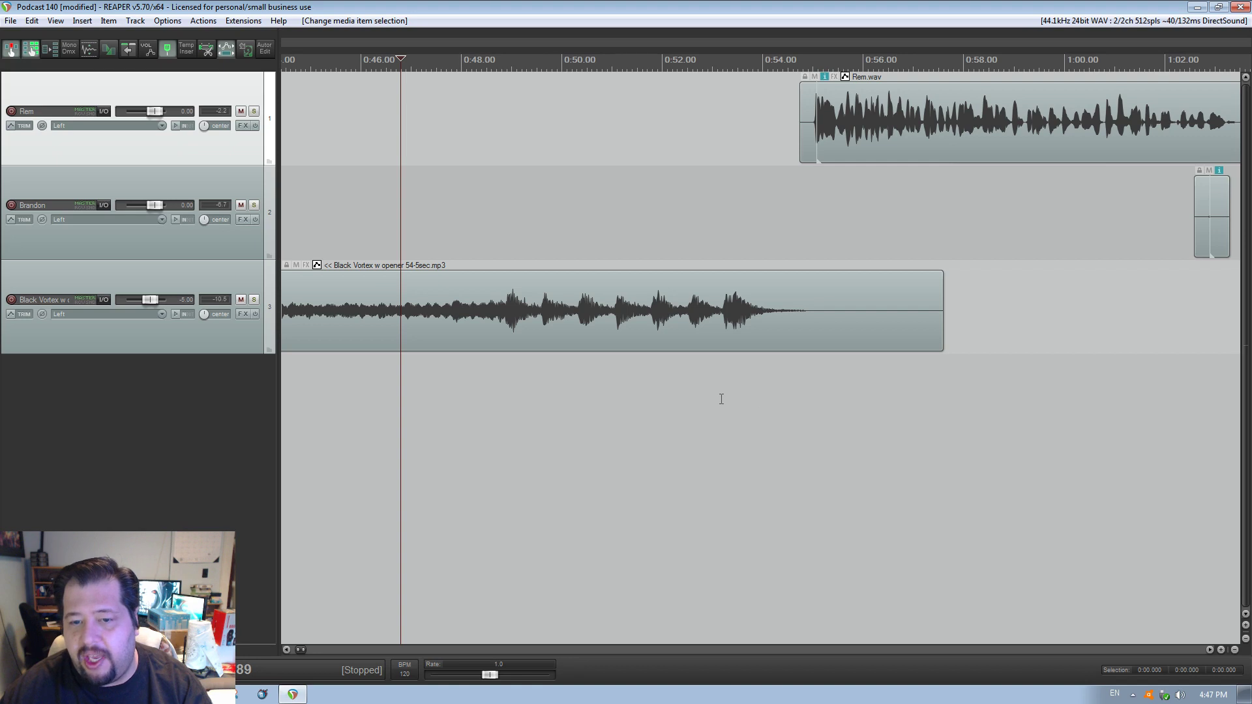
key(space)
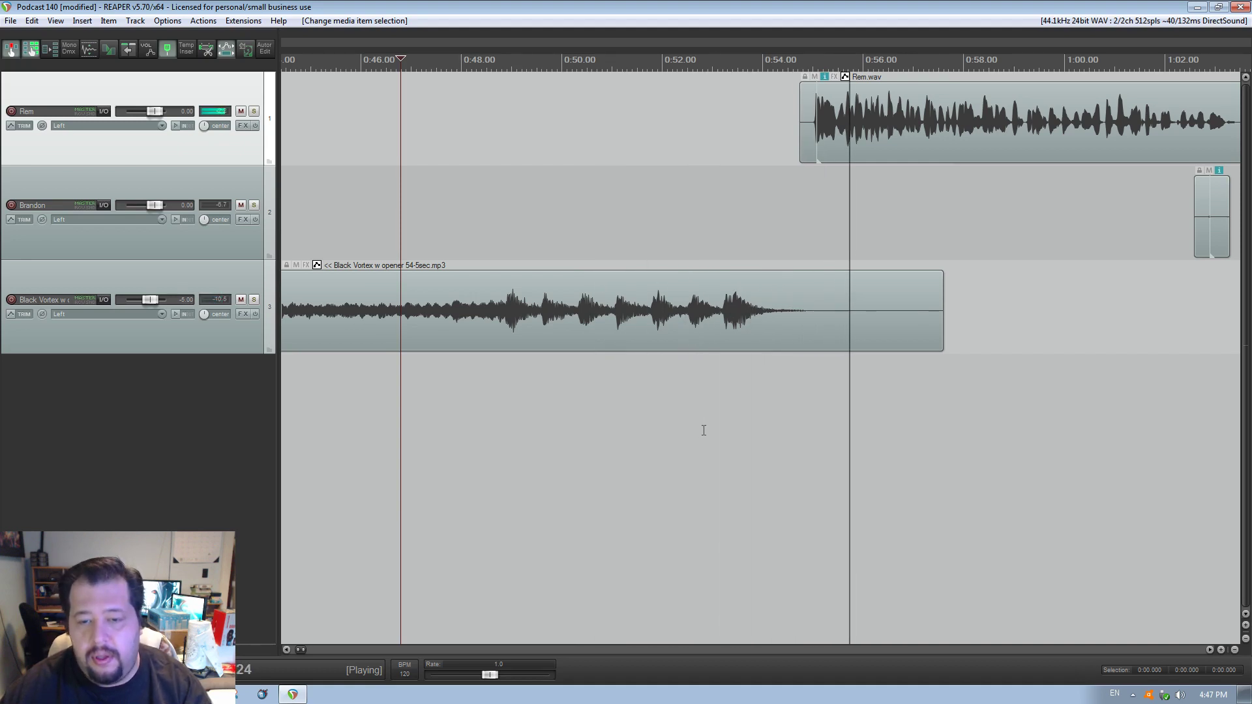
key(space)
- Ripple-move the first clip on track 1 slightly later to start at about 0:54.8, and play from the music through that clip
drag(865, 130, 869, 128)
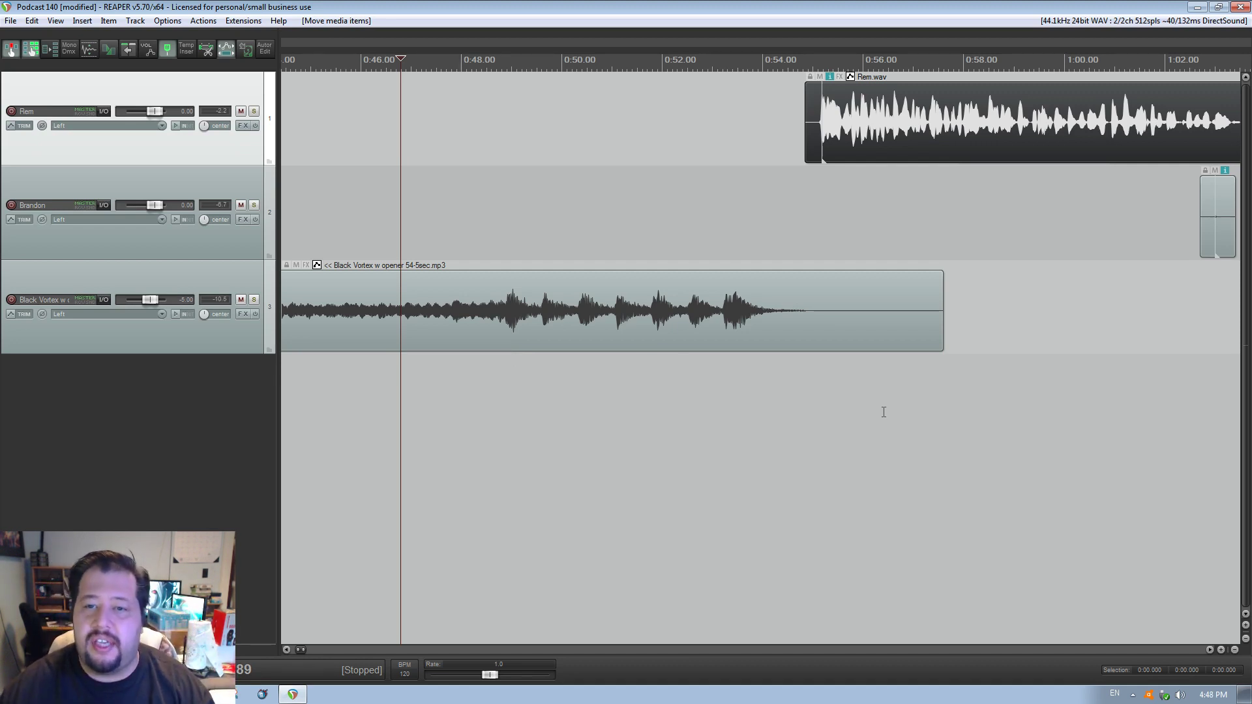
key(space)
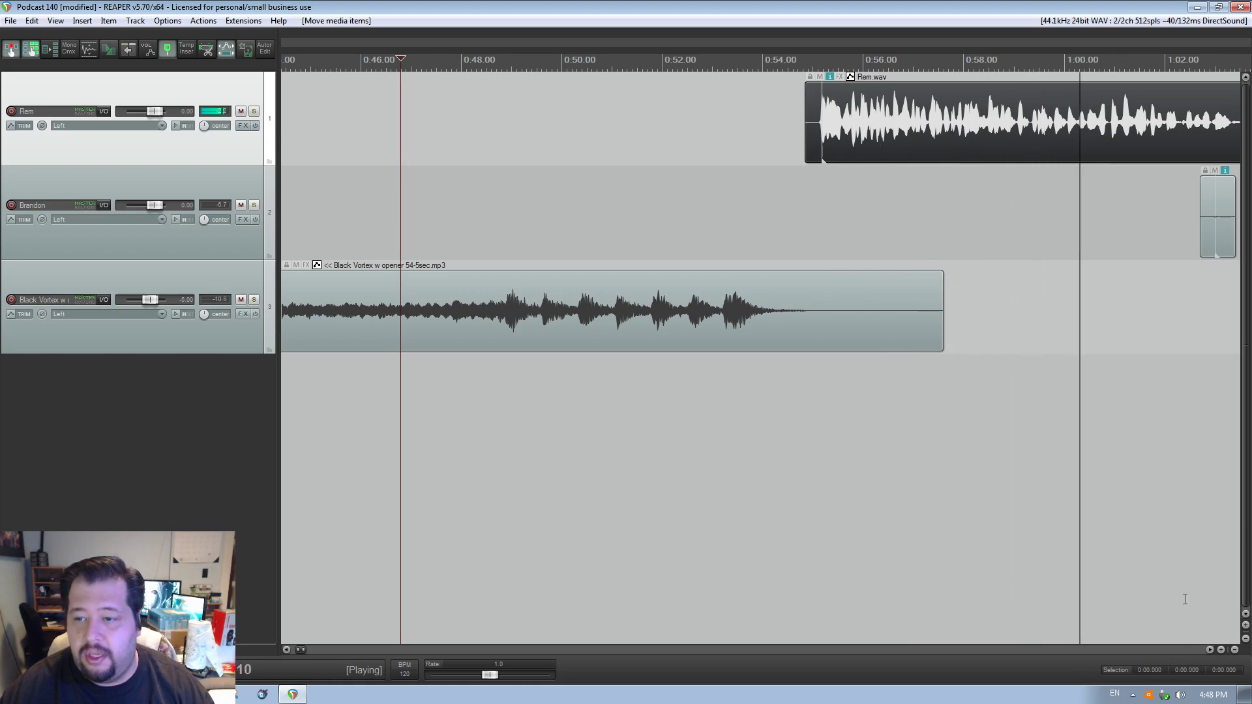
click(1209, 650)
click(1208, 651)
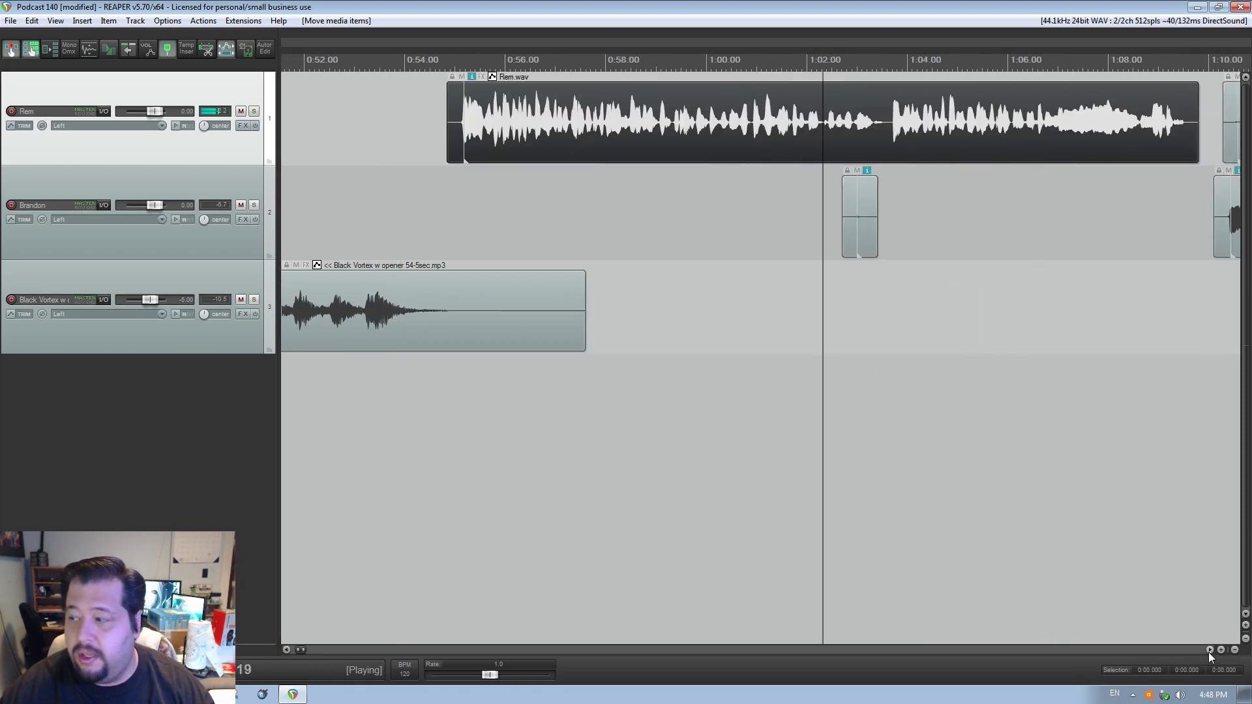
click(1209, 650)
click(1209, 650)
click(1209, 651)
click(1209, 650)
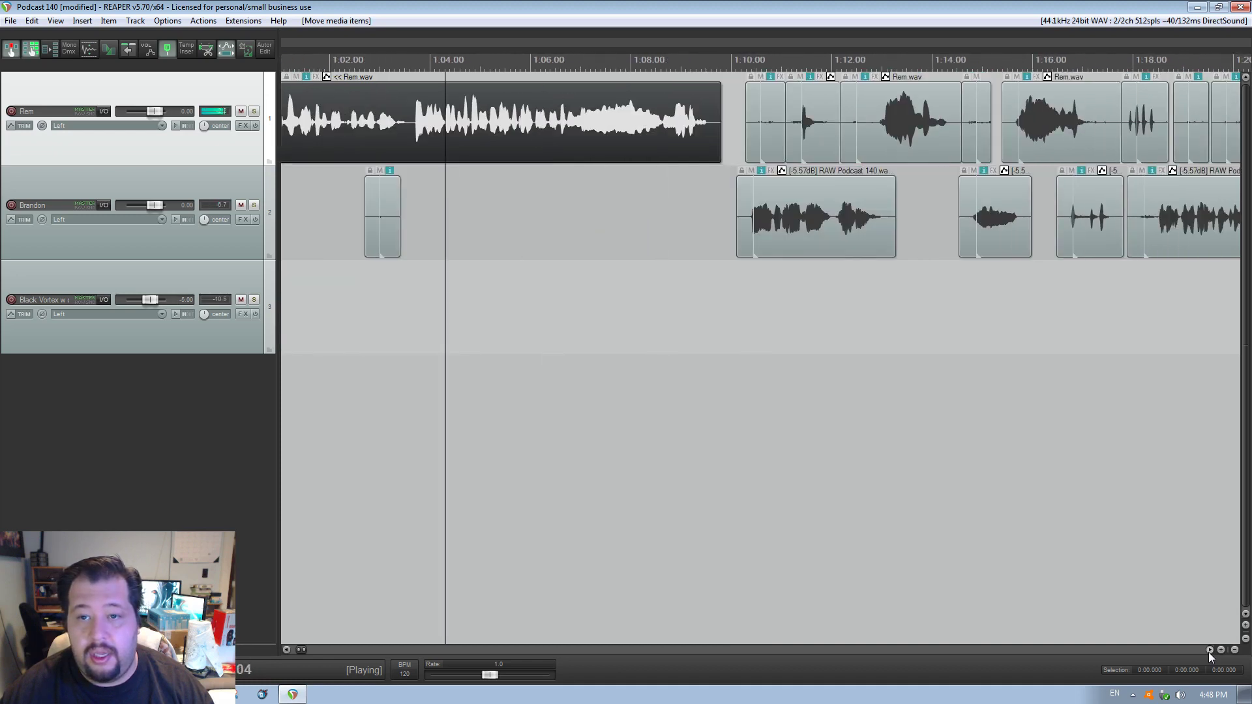
click(1209, 650)
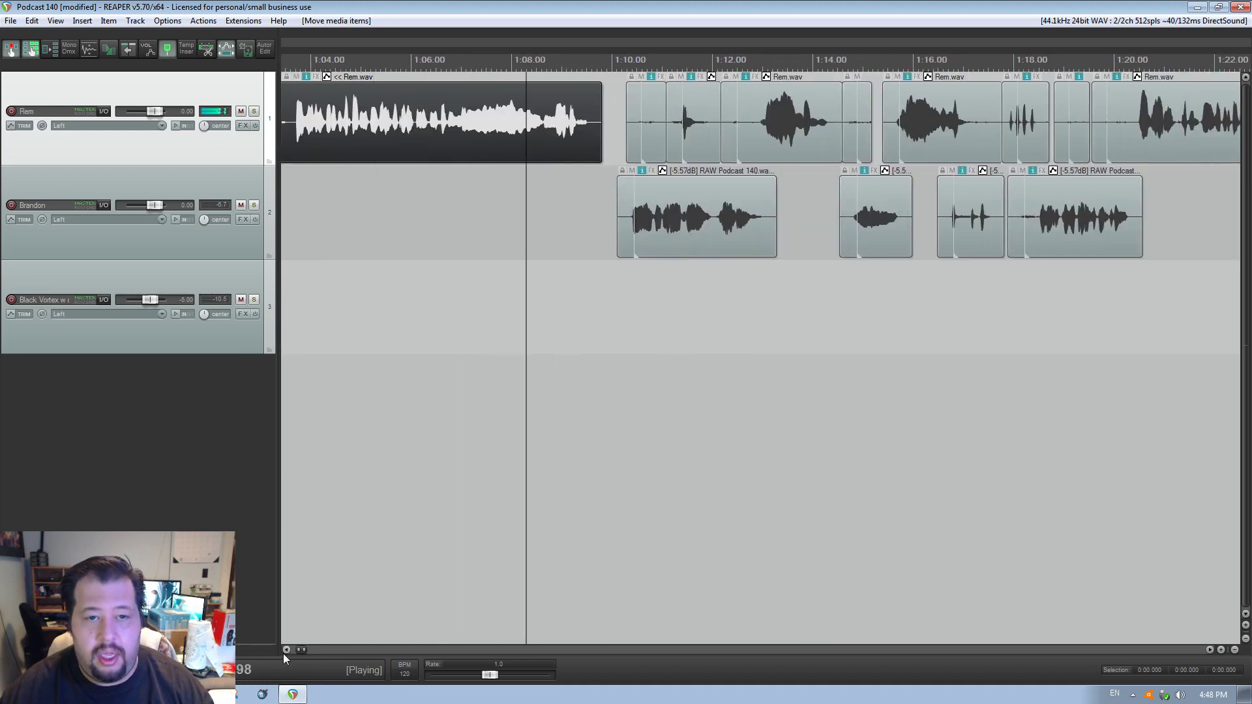
key(space)
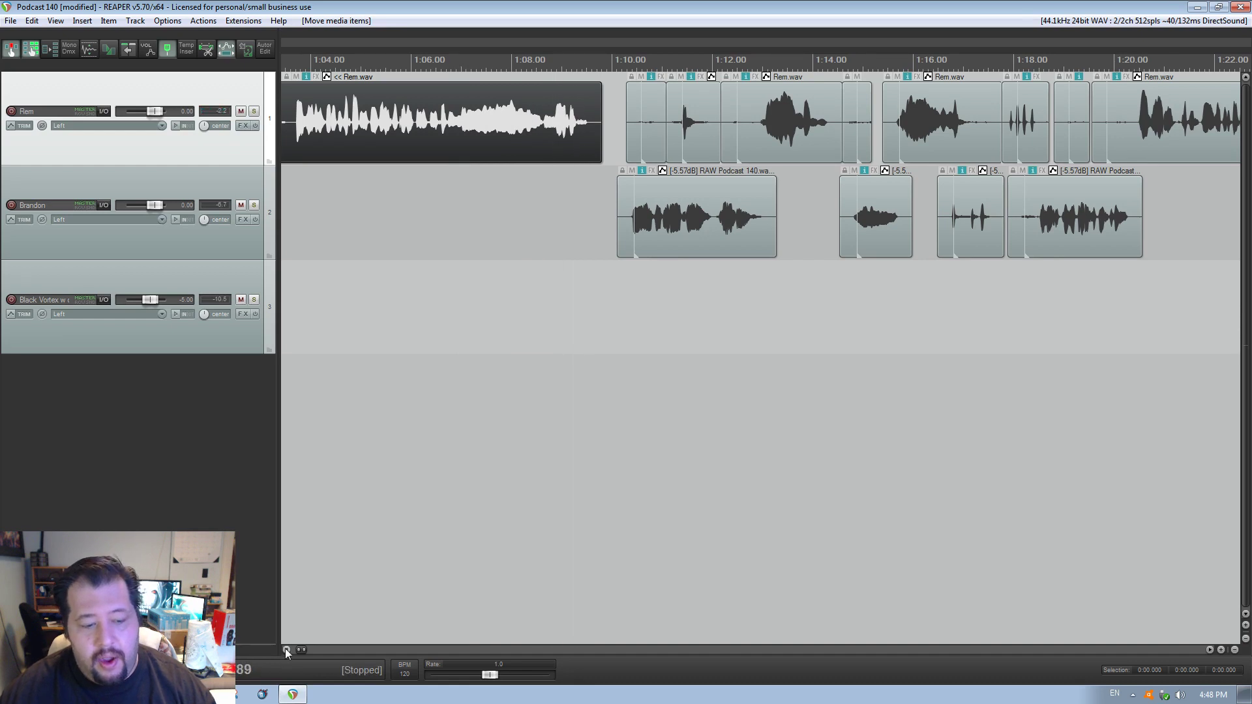
- With ripple editing off, delete the short silent clips at about 1:03 on track 2 and about 1:10.5 on track 1
click(285, 651)
click(286, 650)
click(286, 651)
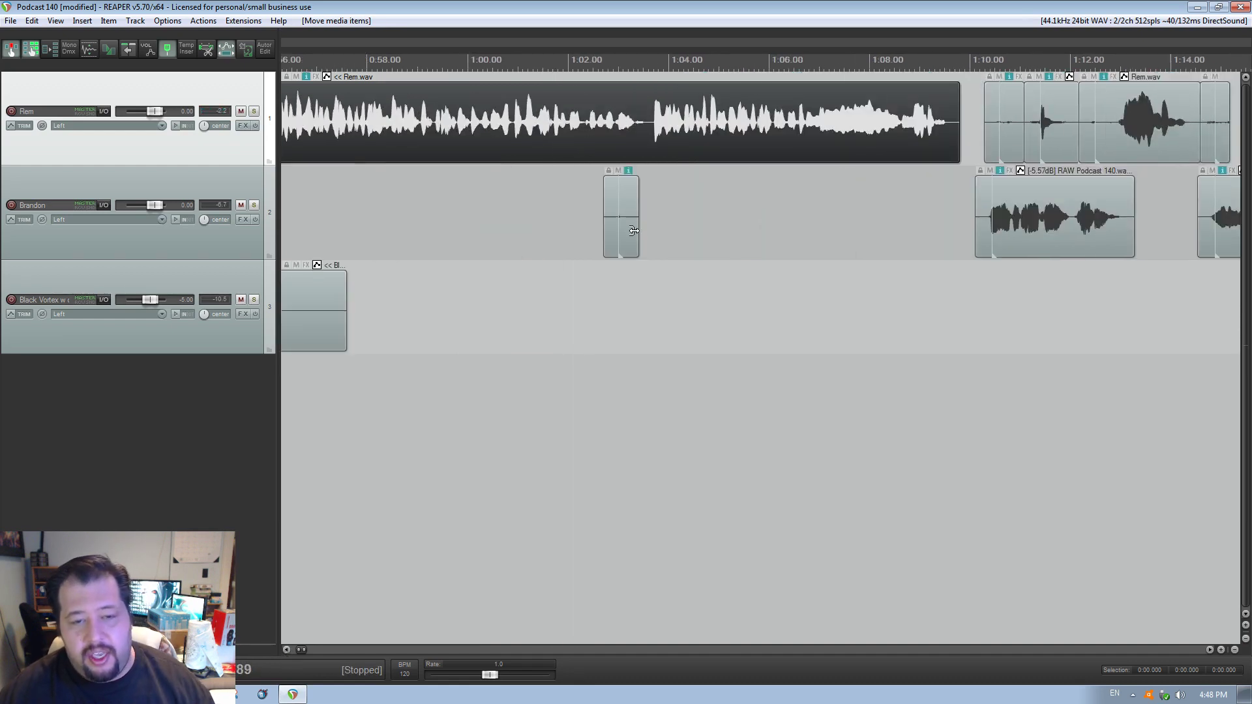
click(614, 246)
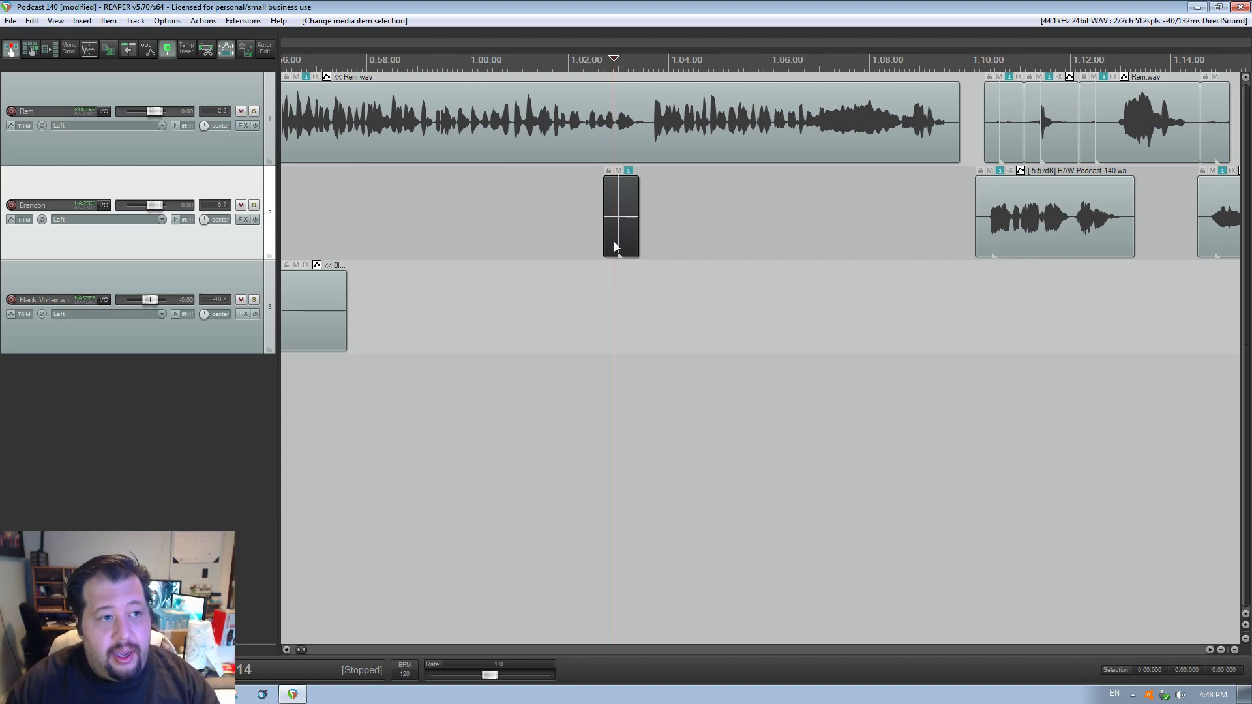
key(Delete)
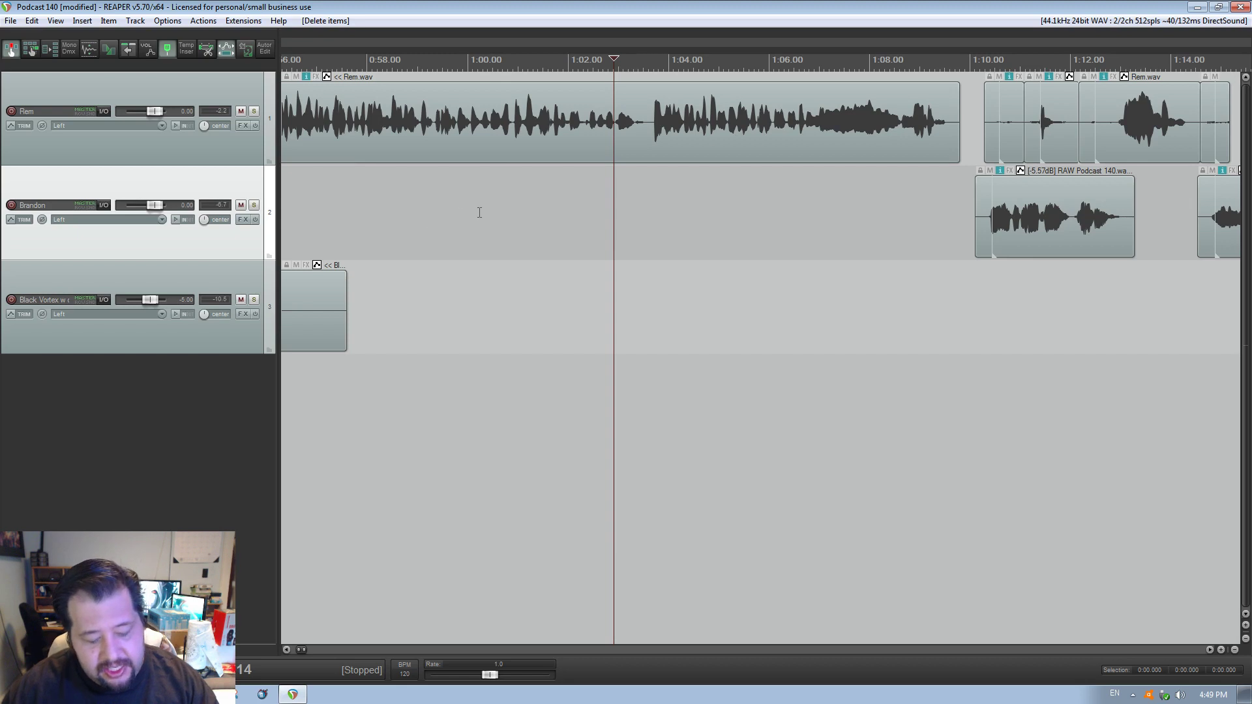
key(alt+p)
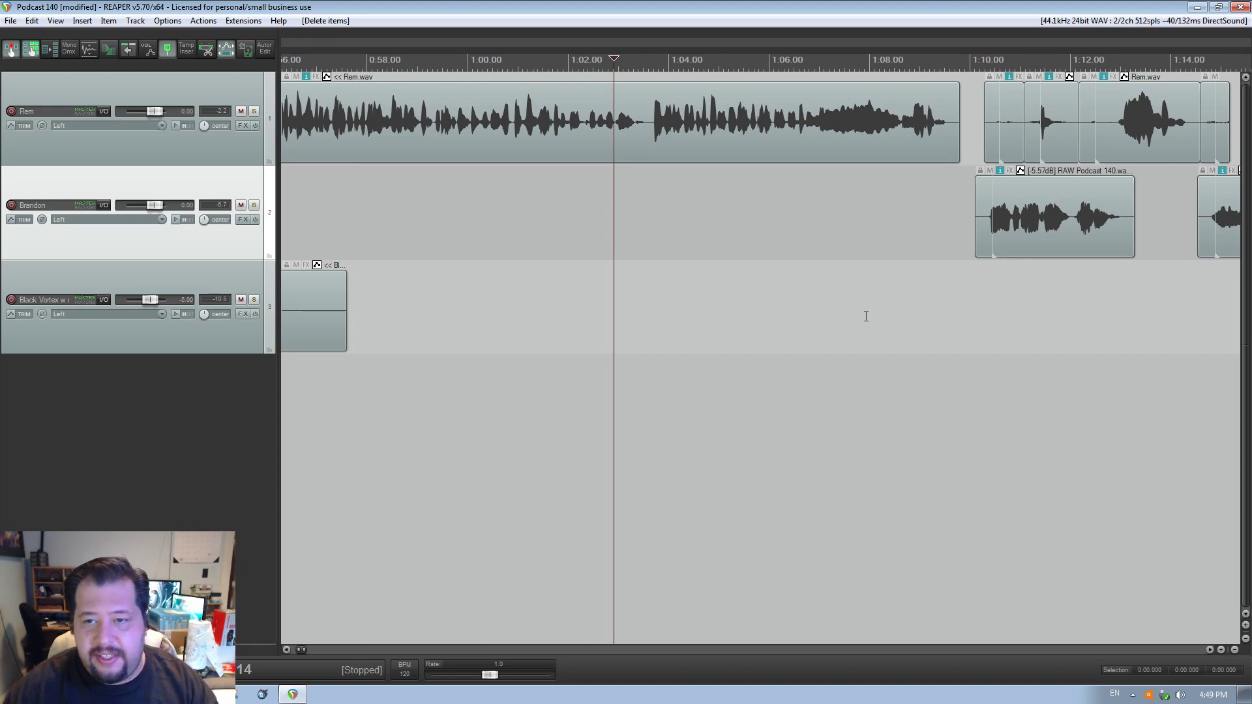
click(1002, 141)
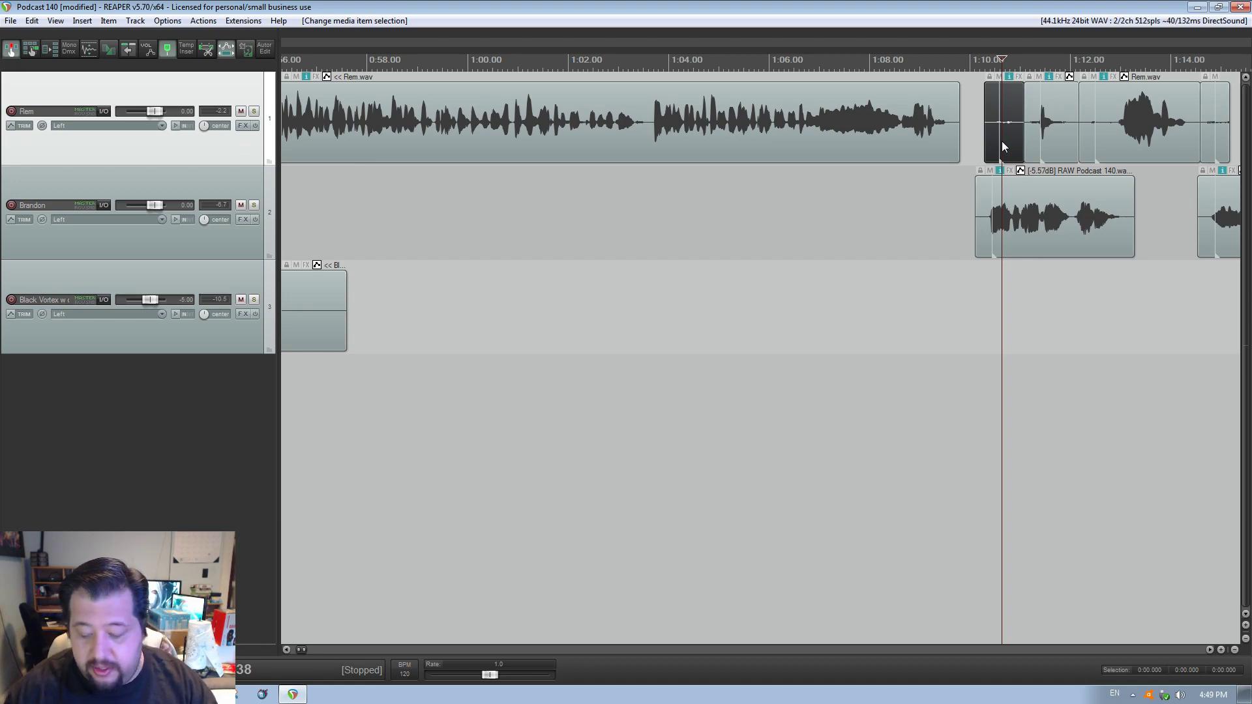
key(Delete)
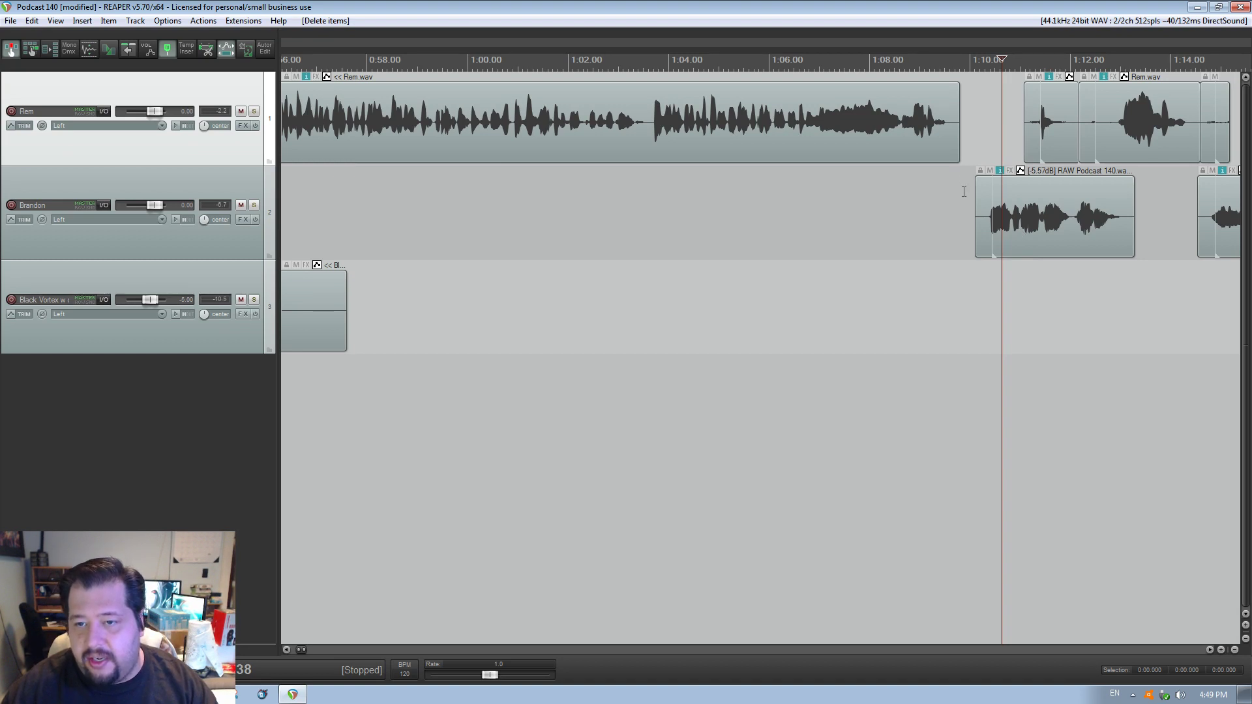
- Ripple-move the first speech clip on track 2 earlier to start where track 1's long clip ends, and check the Snap/grid options
drag(964, 191, 971, 193)
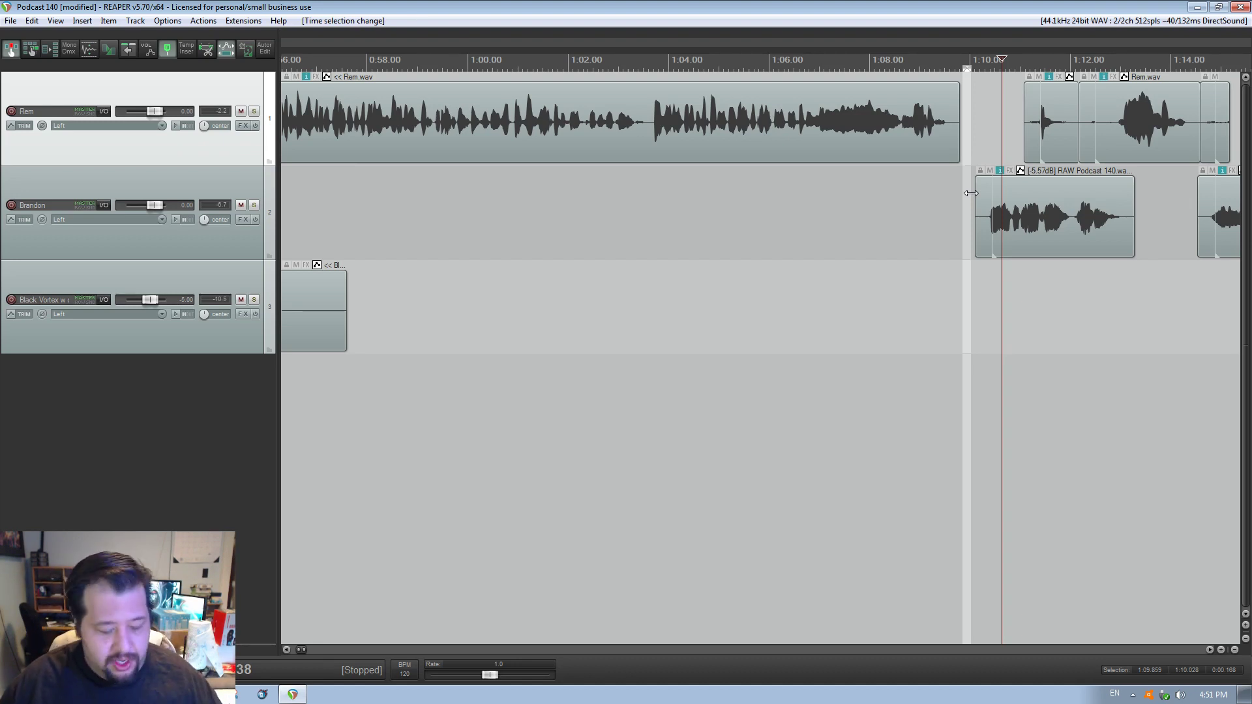
key(Escape)
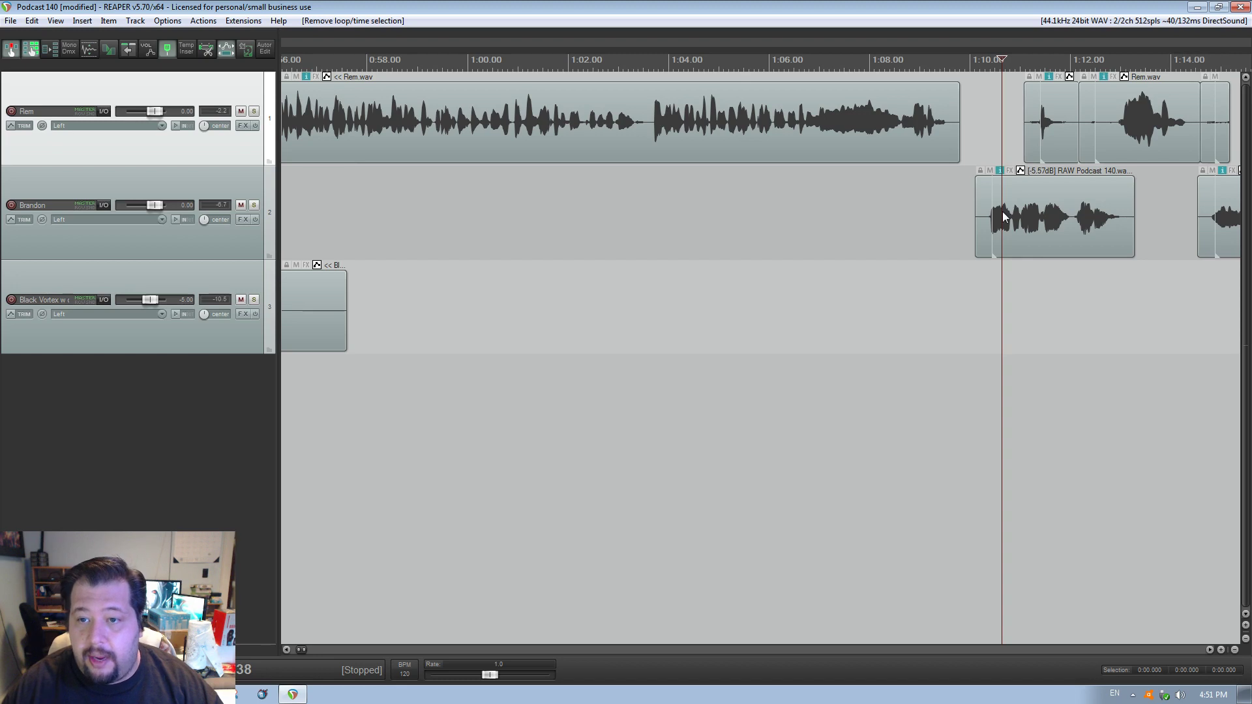
drag(1004, 221, 988, 221)
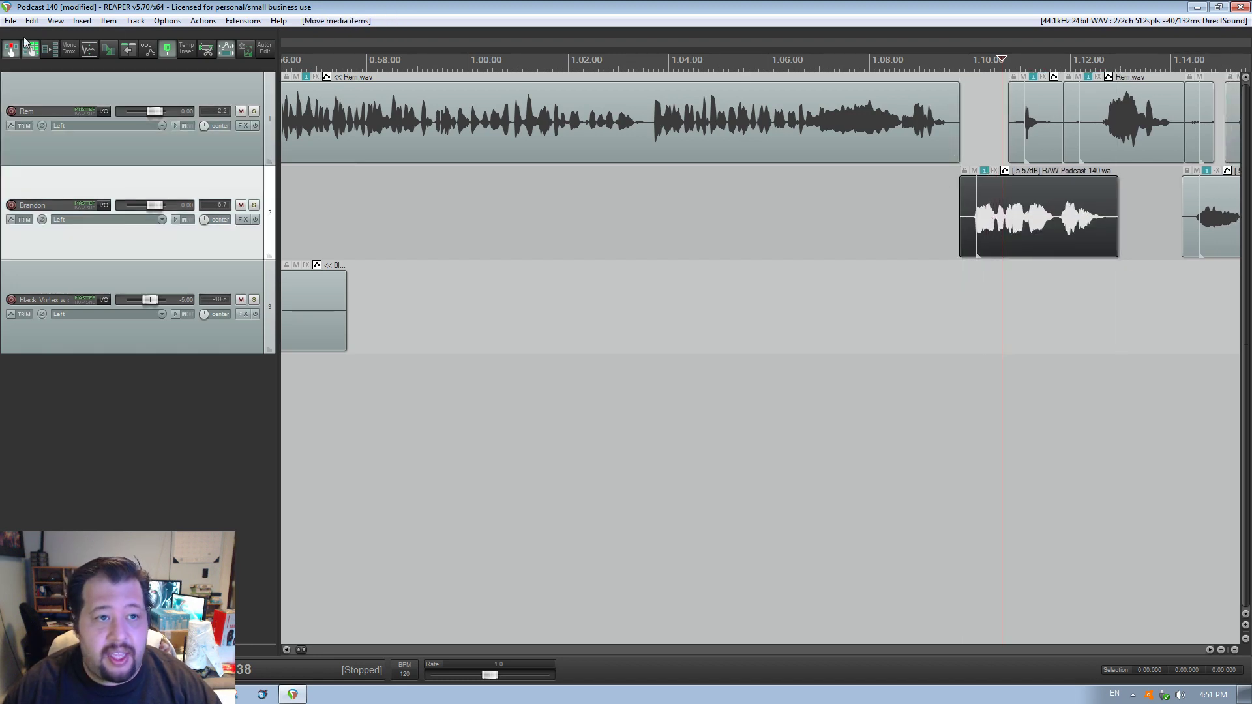
click(167, 22)
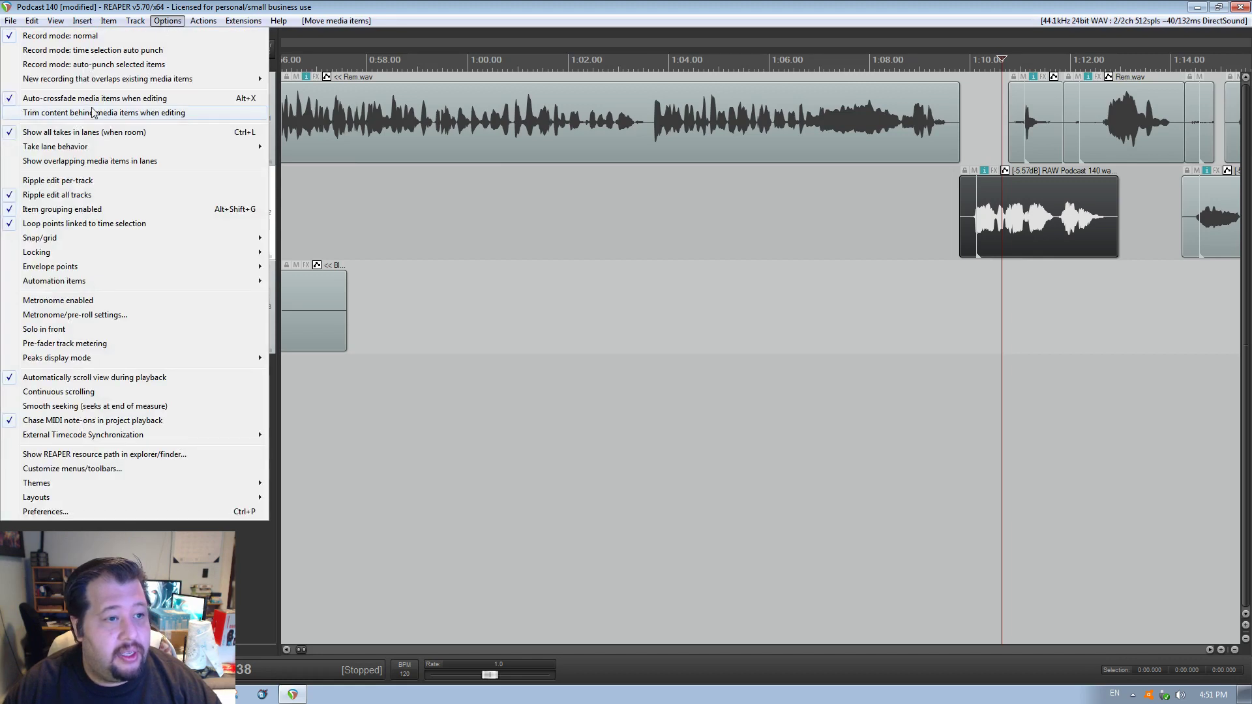
mouse_move(55, 238)
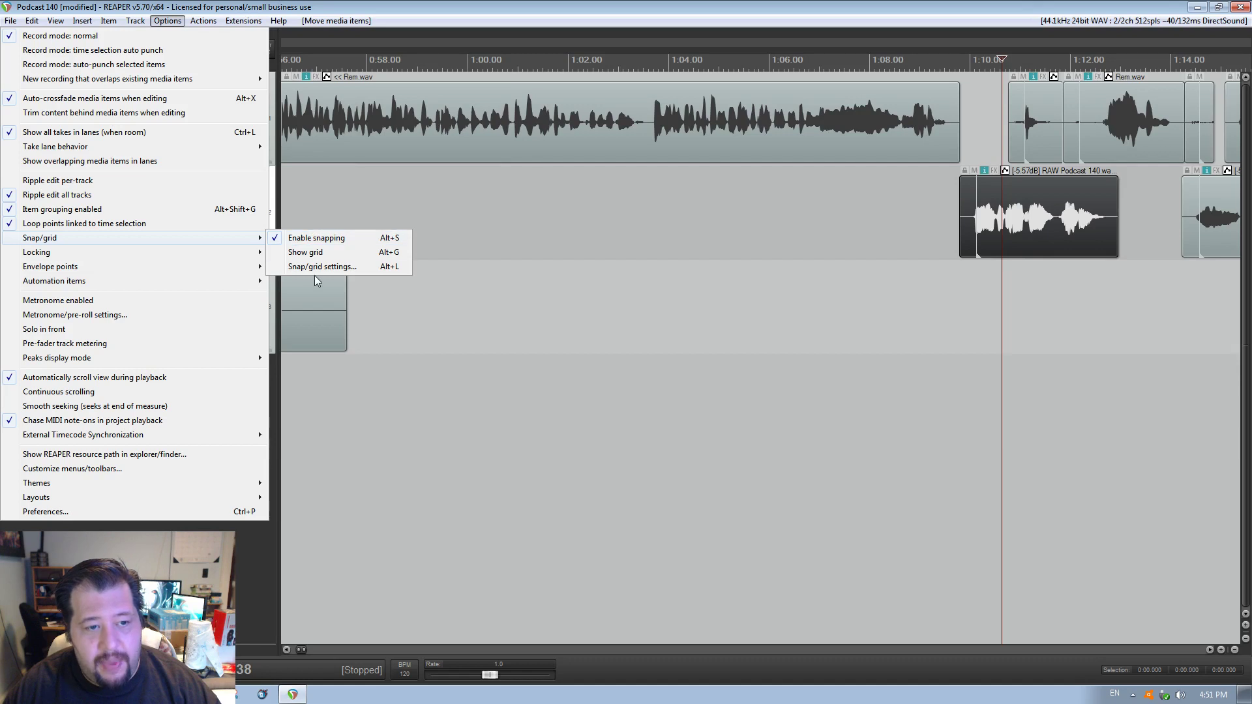
click(950, 131)
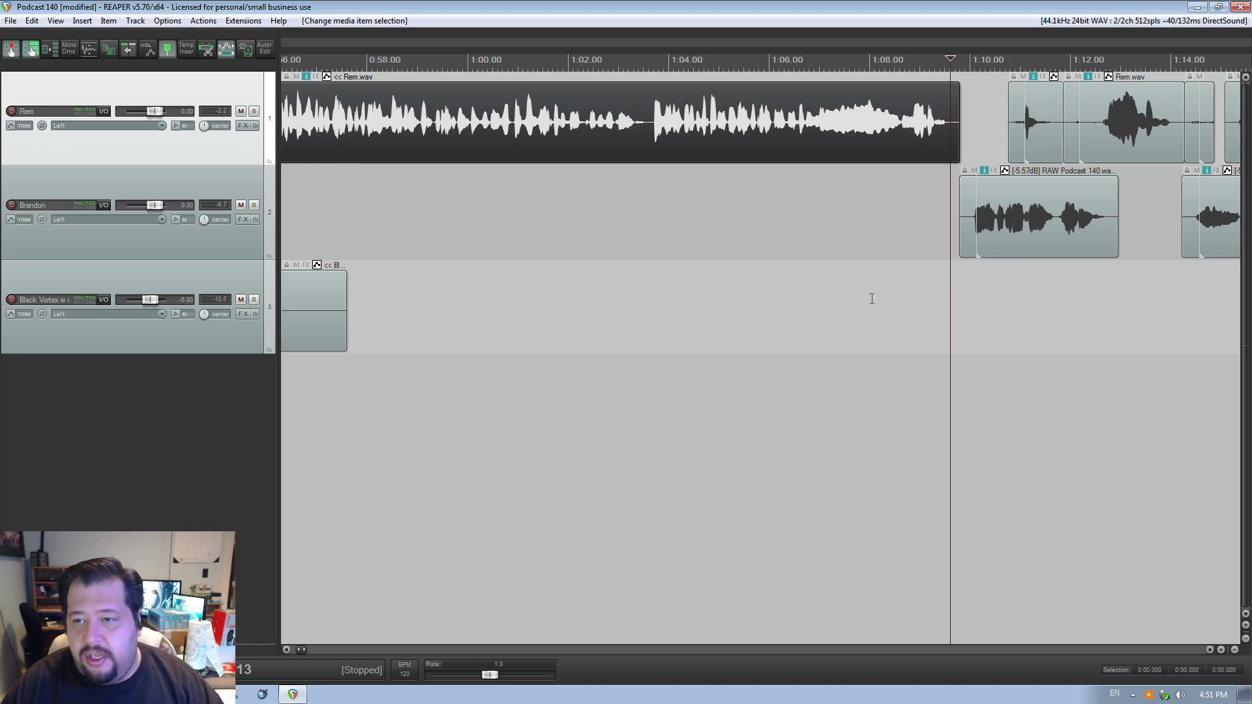
- Play the edited conversation from about 1:00 to about 1:20 to check the clip spacing on both tracks
click(483, 292)
key(space)
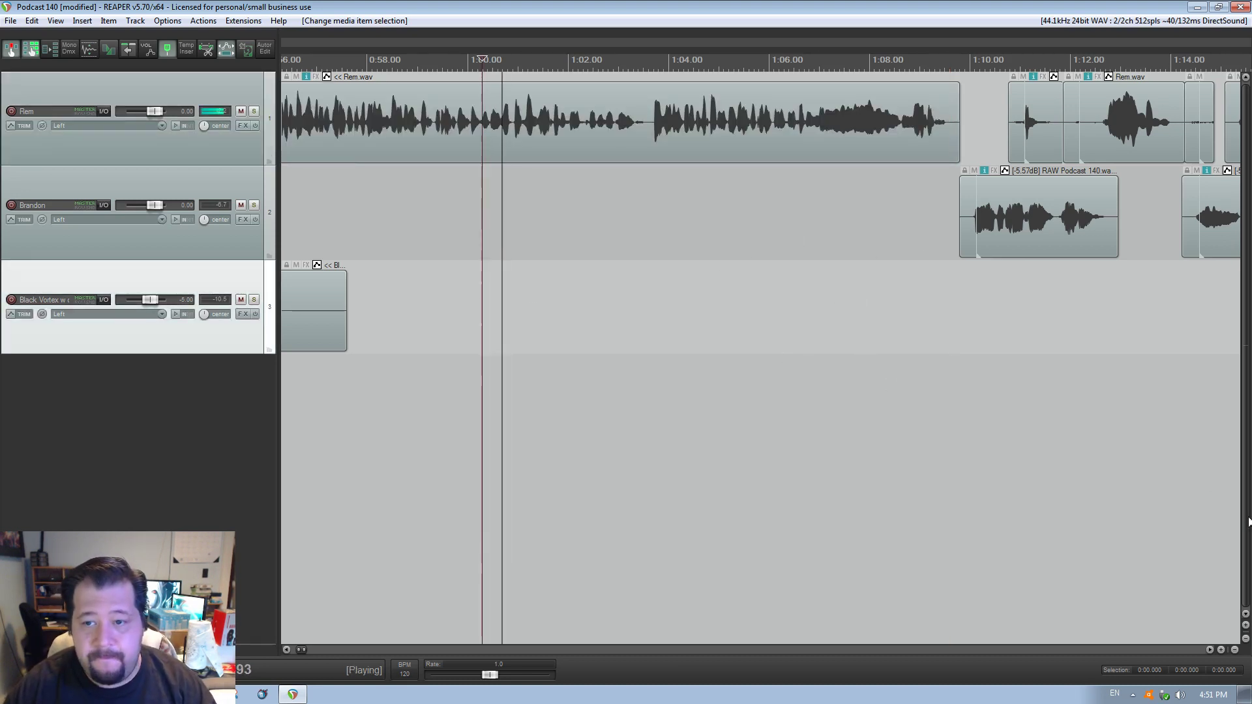
click(1210, 652)
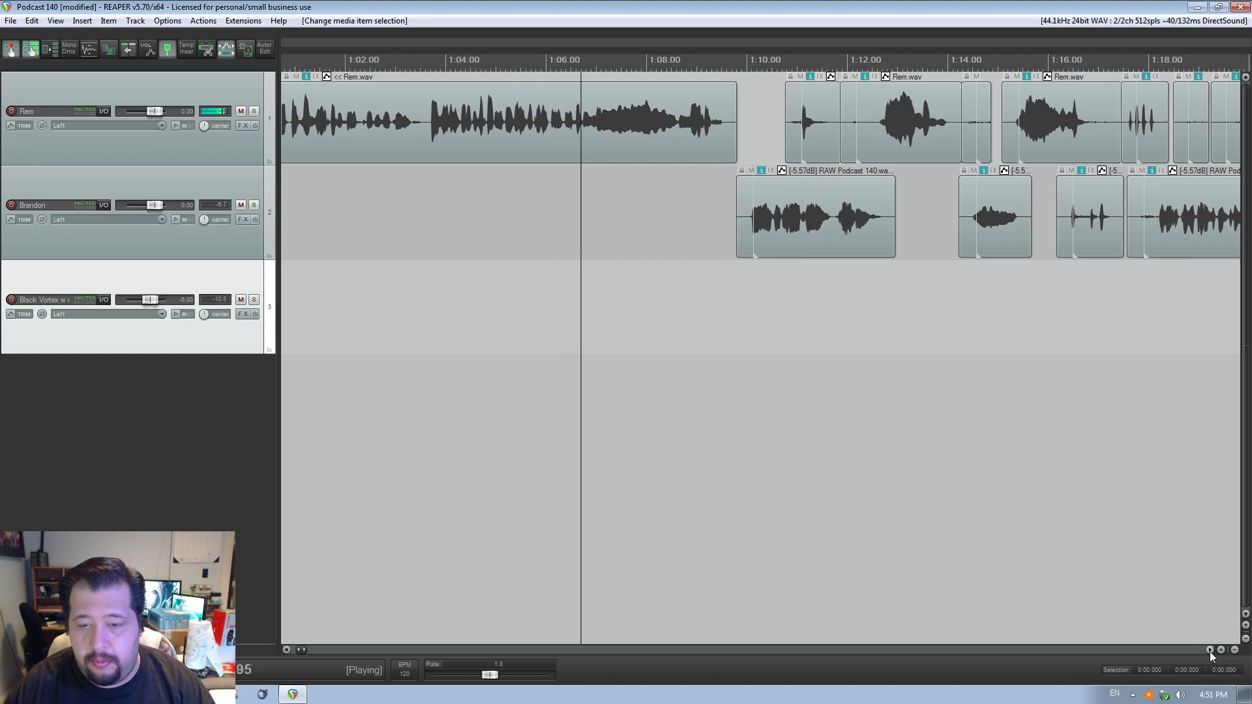
click(1211, 652)
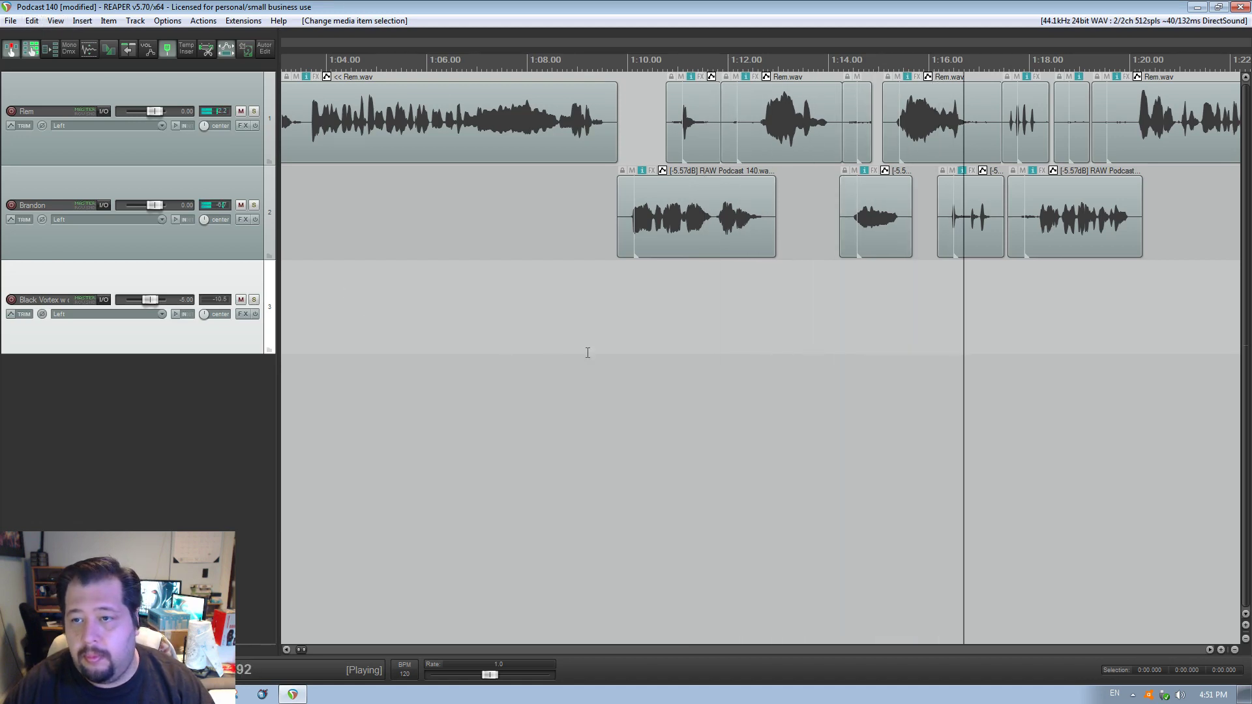
click(1212, 651)
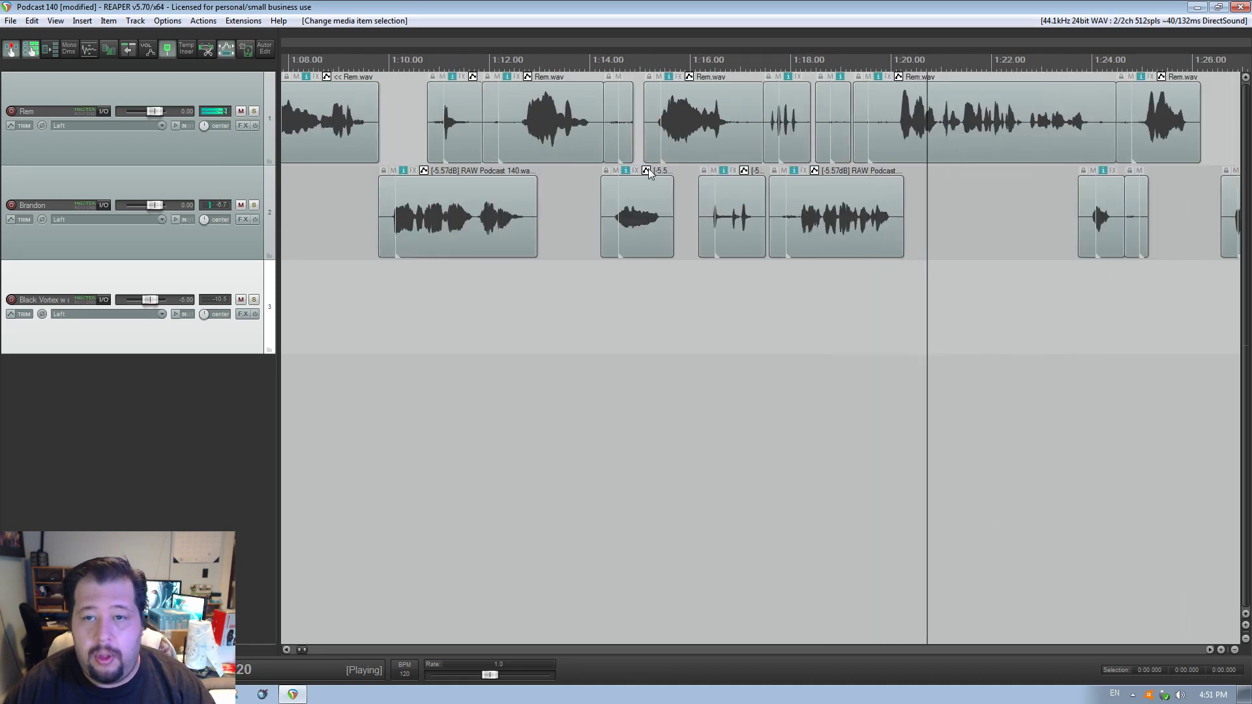
key(space)
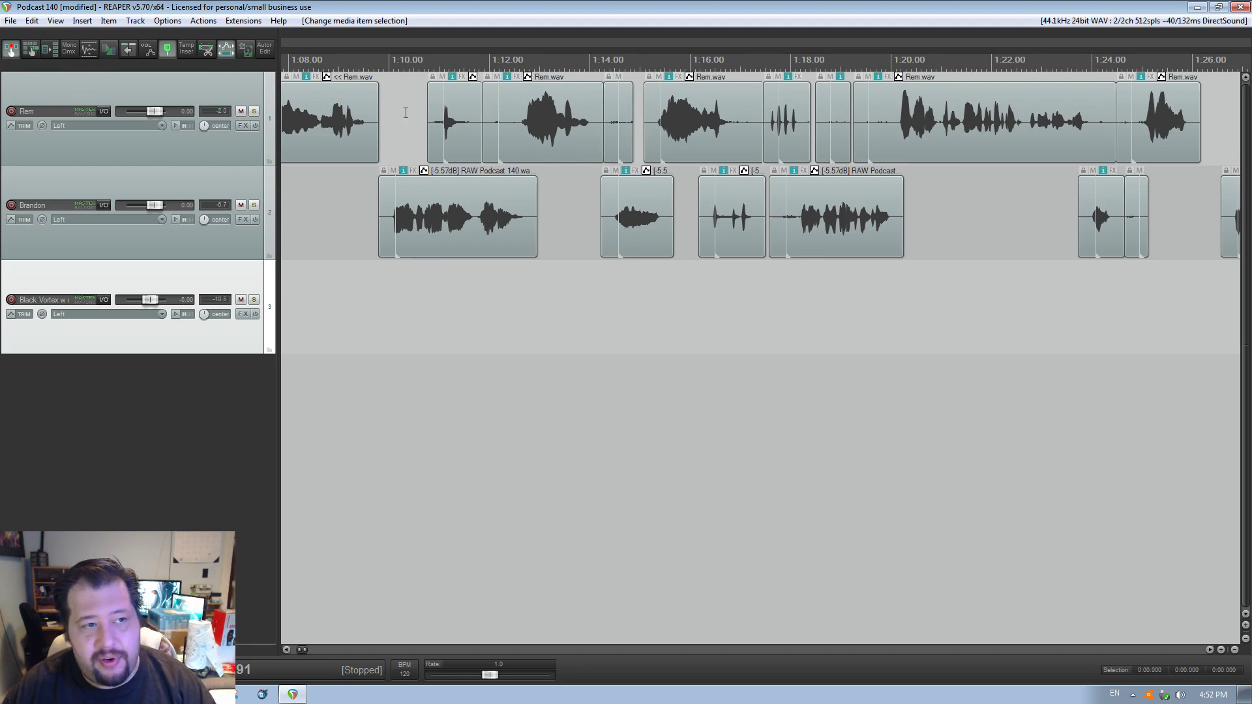
- Delete the near-silent clips on track 1 at about 1:14.7 and 1:18.7 without shifting the following clips
click(629, 148)
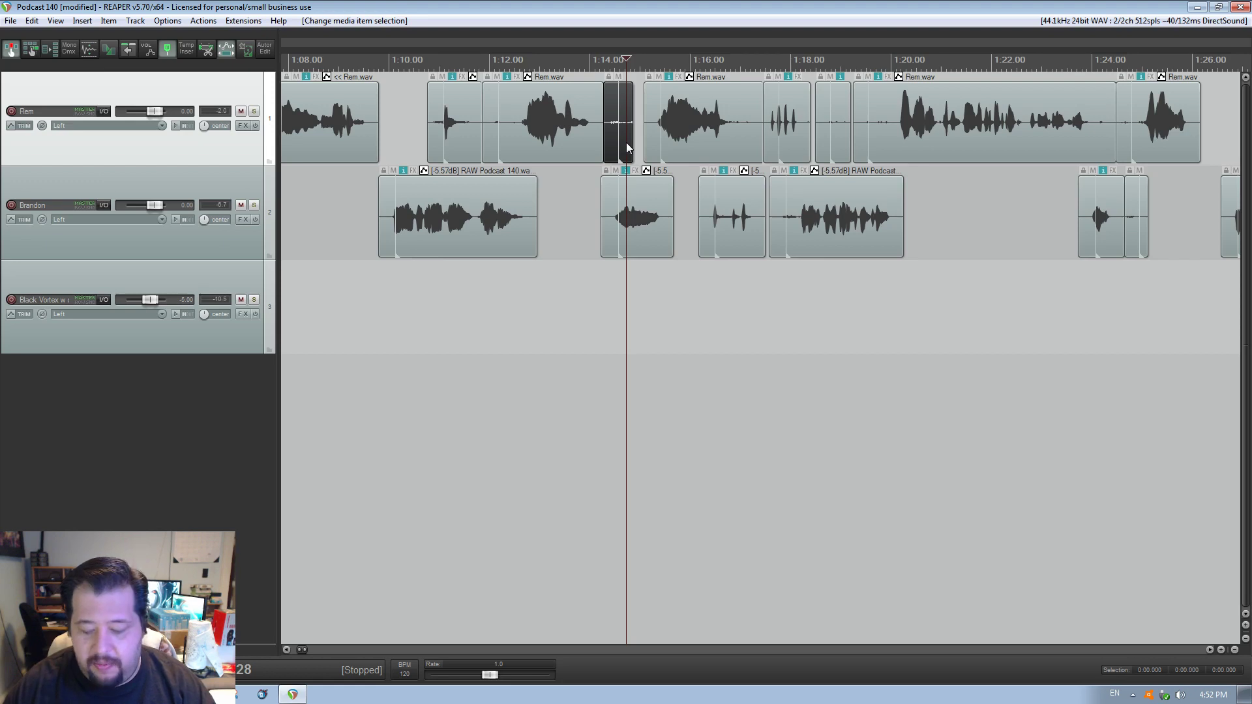
key(Delete)
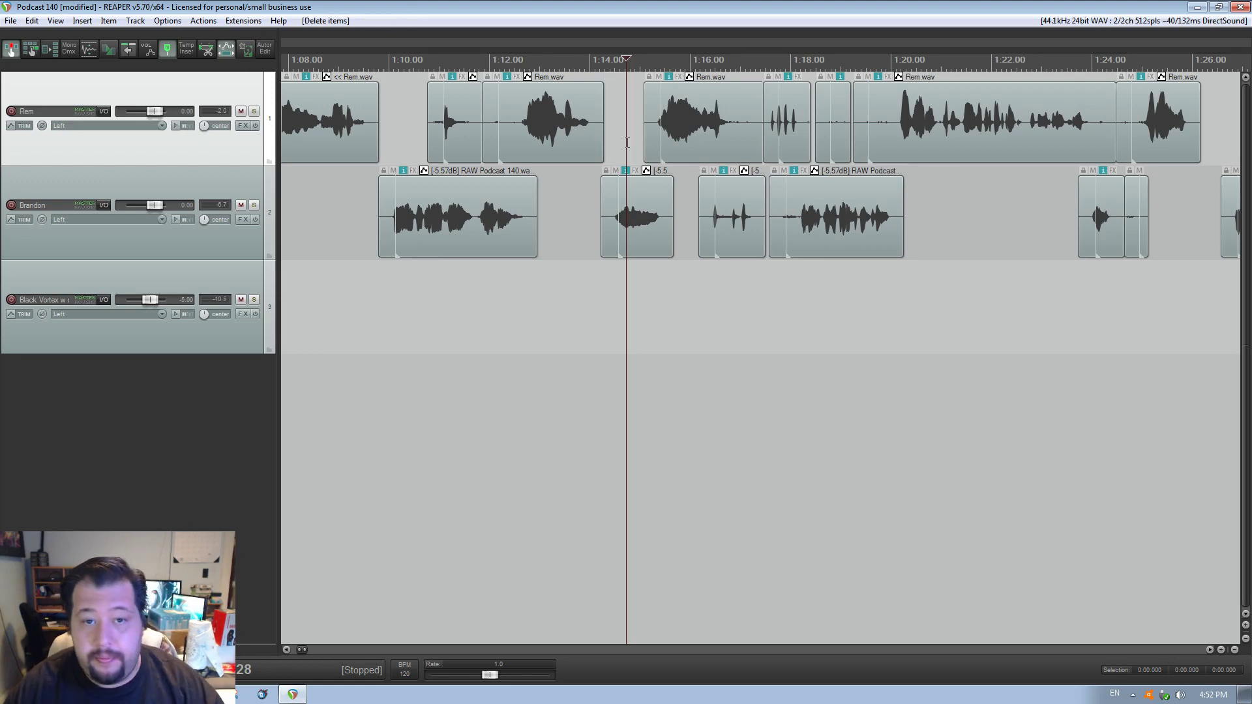
click(828, 144)
key(Delete)
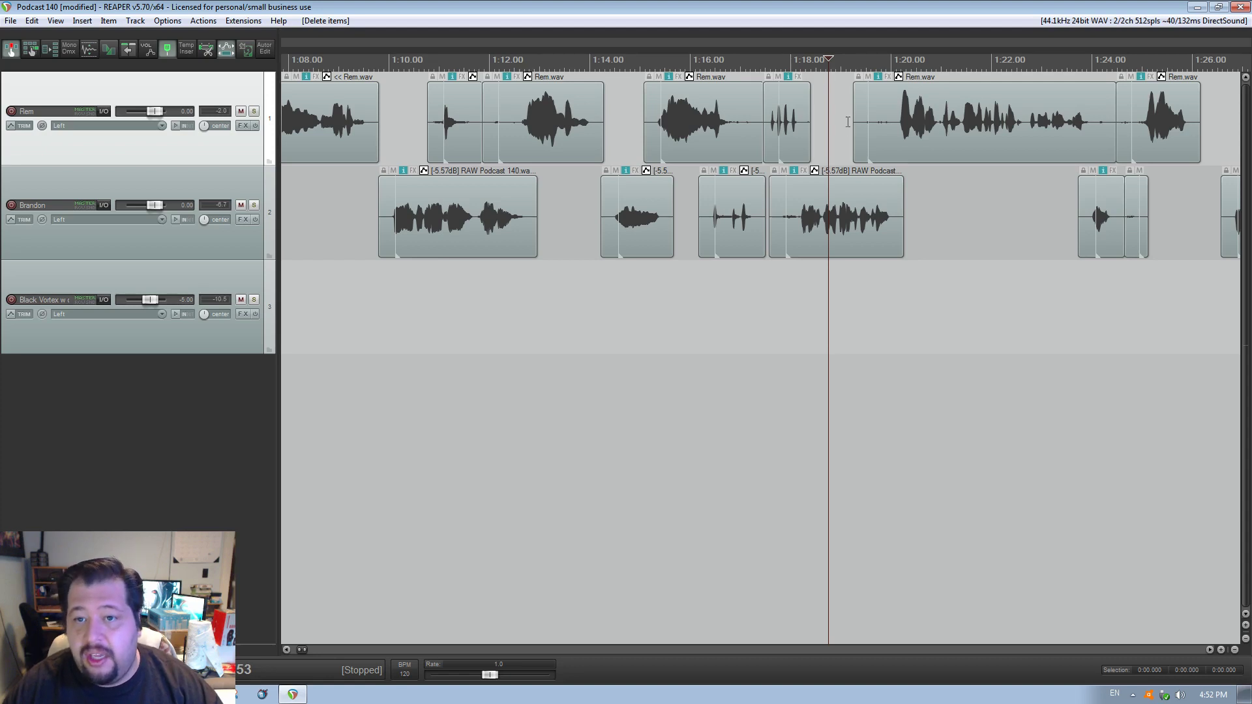
- Trim the start of track 1's speech clip to about 1:20, and delete the track 2 clip spanning about 1:17.6 to 1:20.2
drag(854, 134, 893, 139)
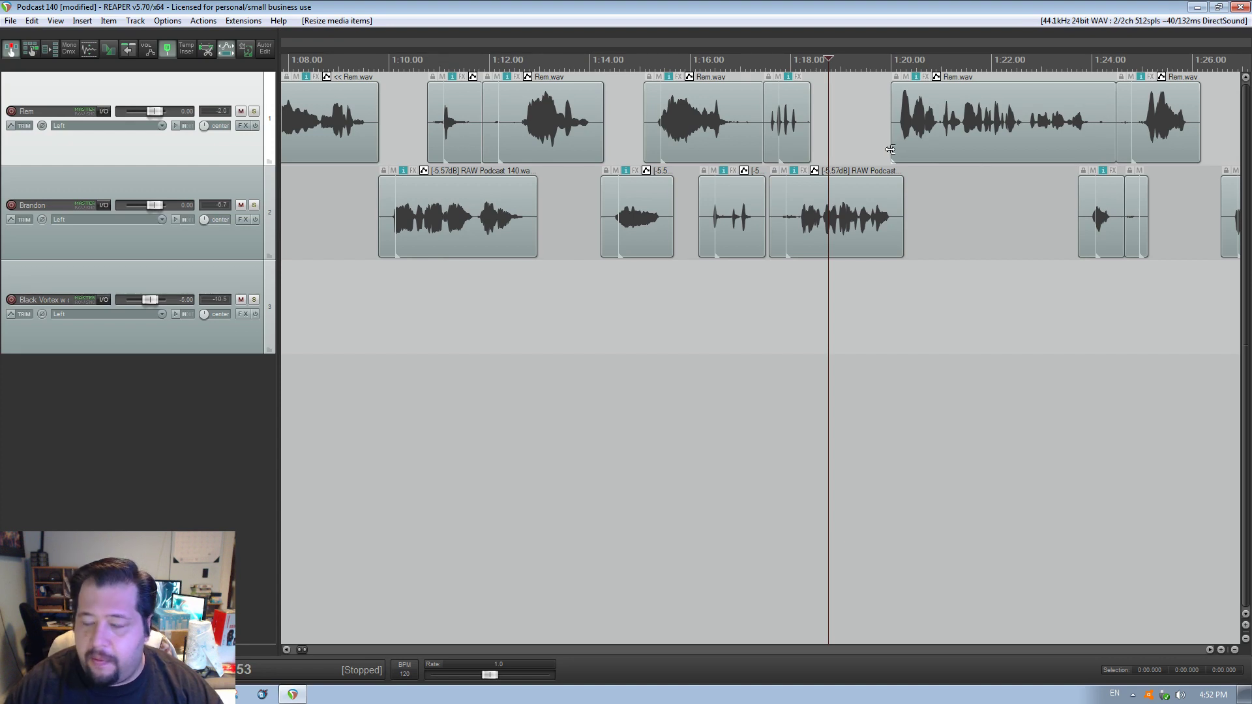
mouse_move(891, 149)
mouse_down()
mouse_move(785, 155)
mouse_move(892, 153)
mouse_up()
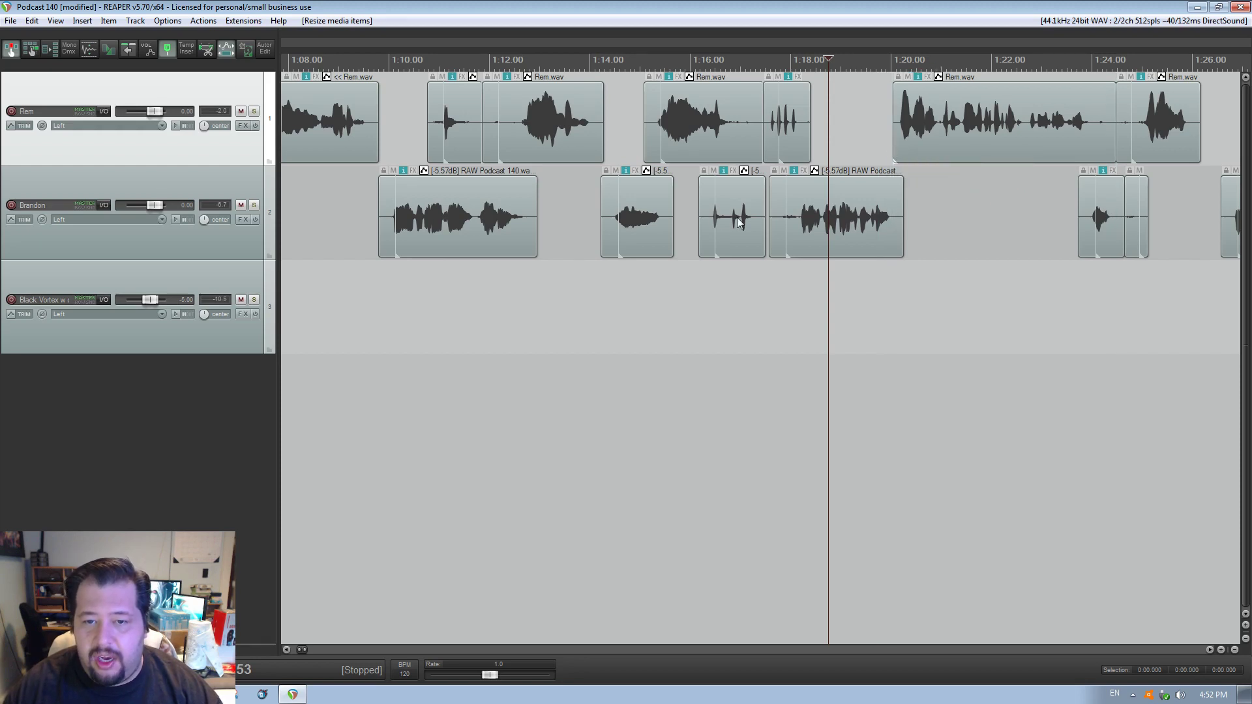
click(805, 242)
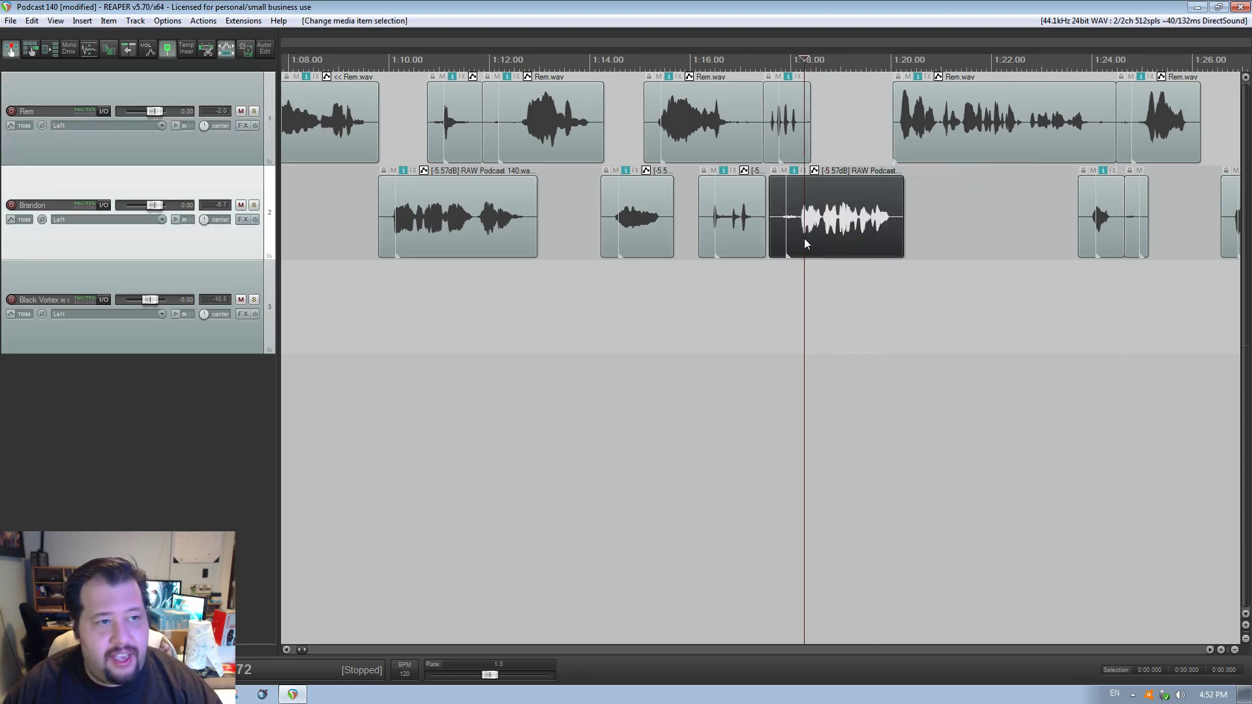
key(Delete)
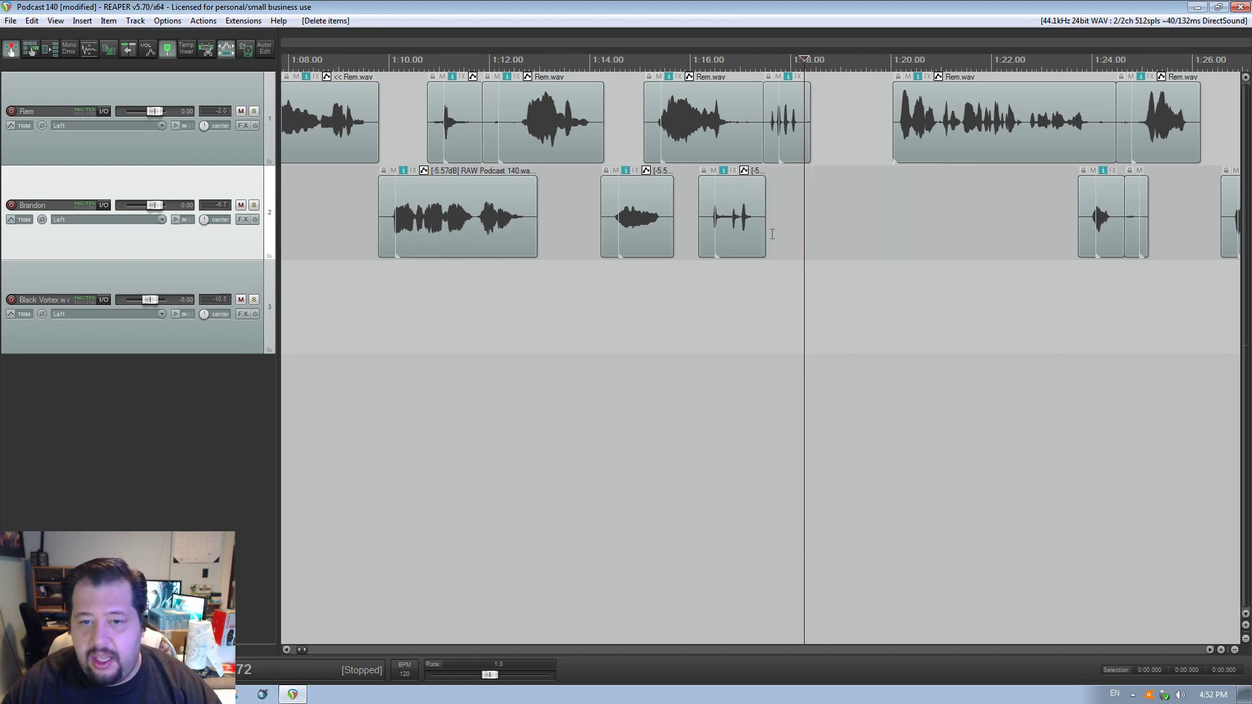
- Undo the deletion of track 2's speech clip at about 1:17.6, and delete the near-silent clip at about 1:24.7
drag(764, 238, 903, 233)
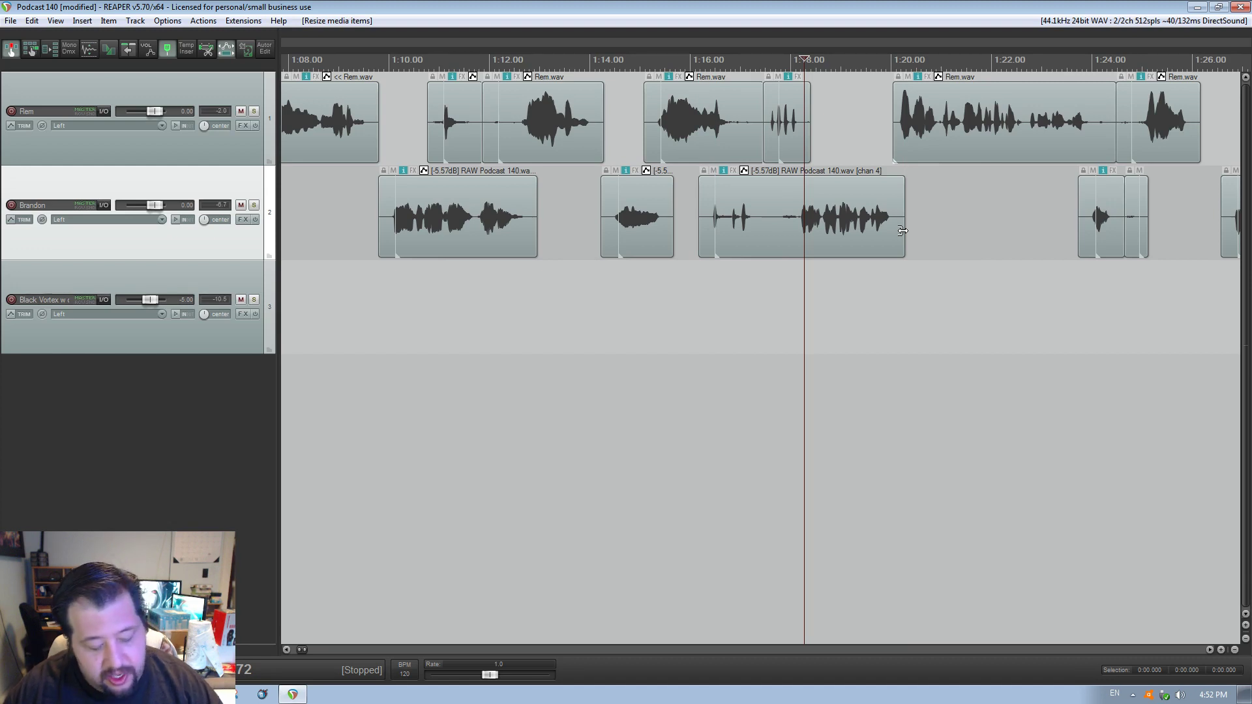
click(902, 230)
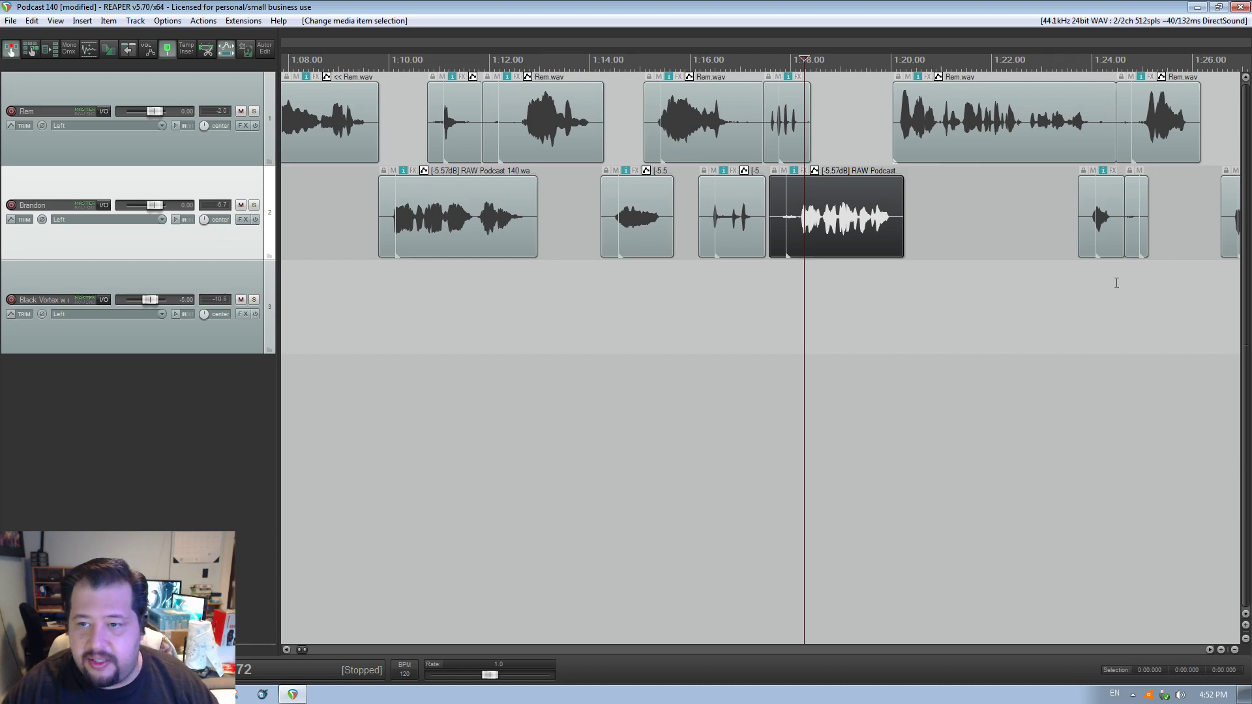
click(1137, 242)
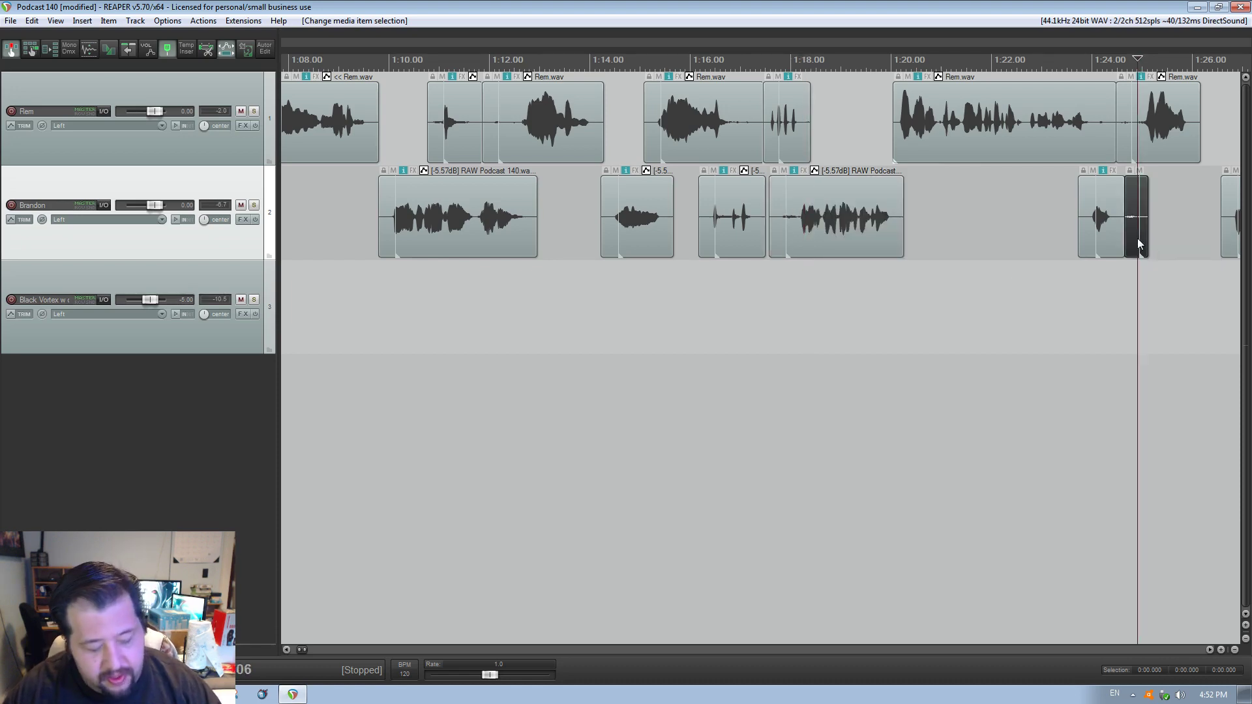
key(Delete)
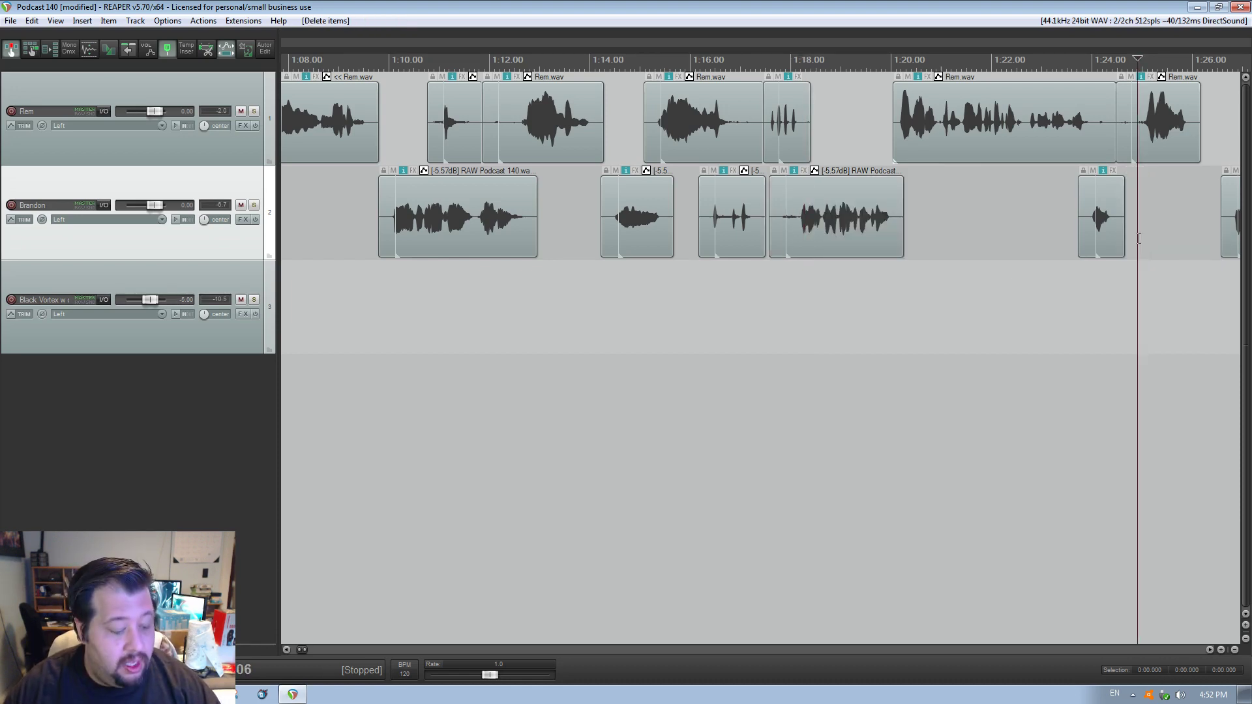
- Play from about 1:16 and ripple-move the alternating clips on both tracks to start at about 1:26.2, 1:31.4 and 1:32.9, closing the pauses
click(698, 350)
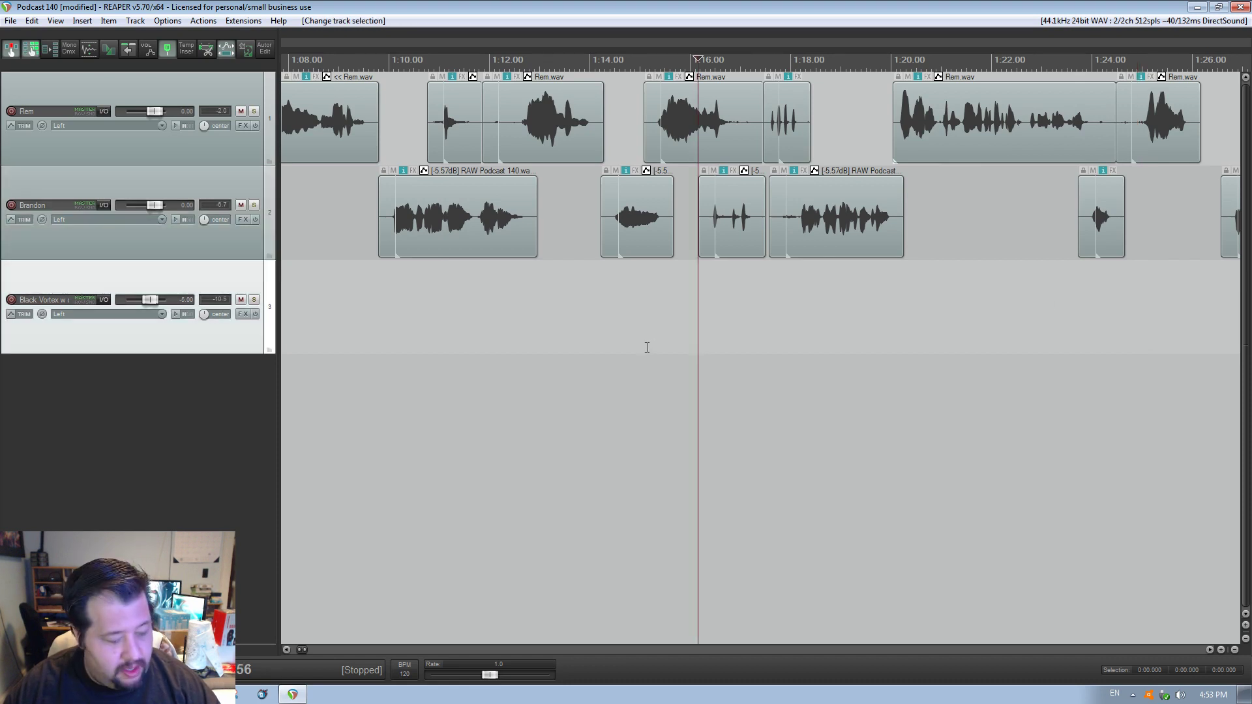
key(space)
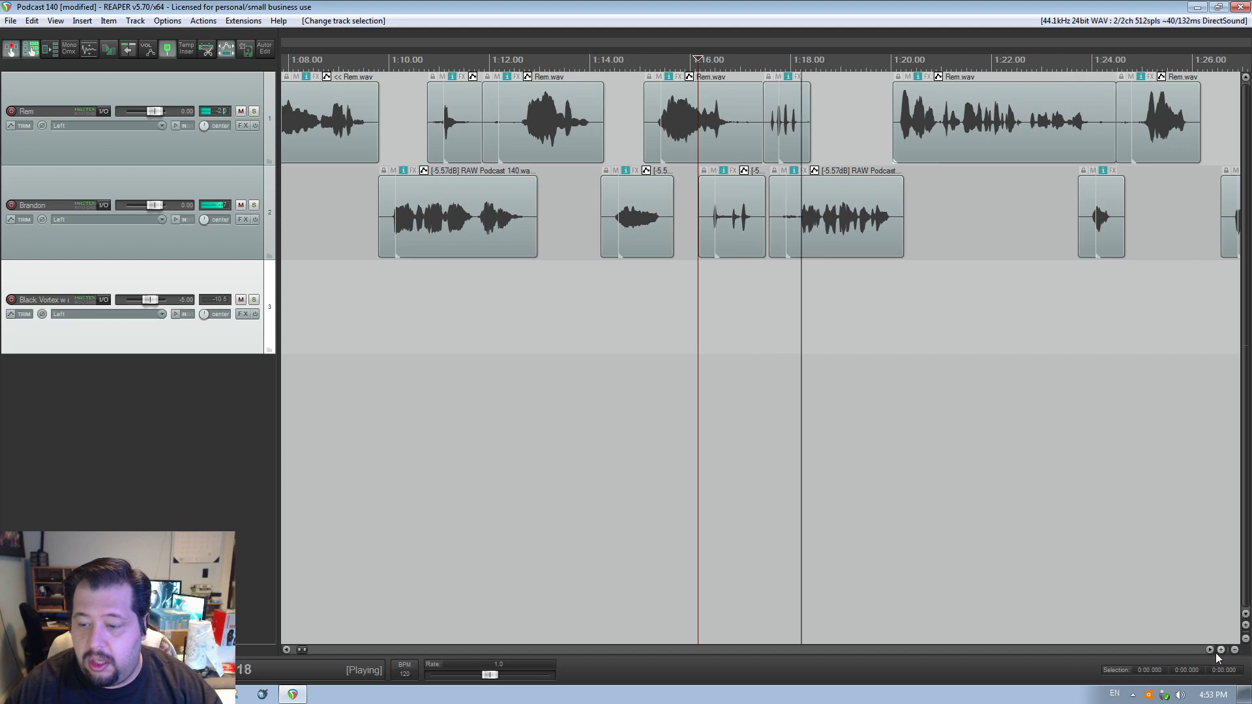
scroll(1212, 653, right, 3)
scroll(1212, 652, right, 1)
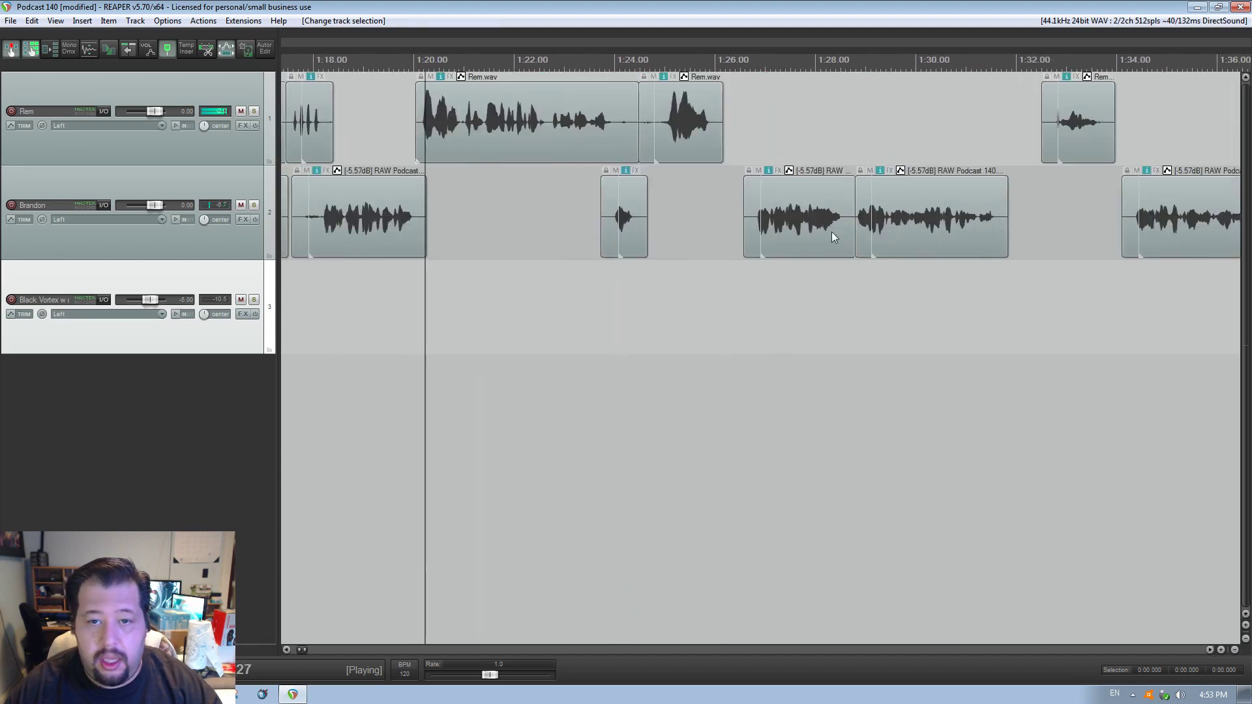
drag(792, 226, 772, 226)
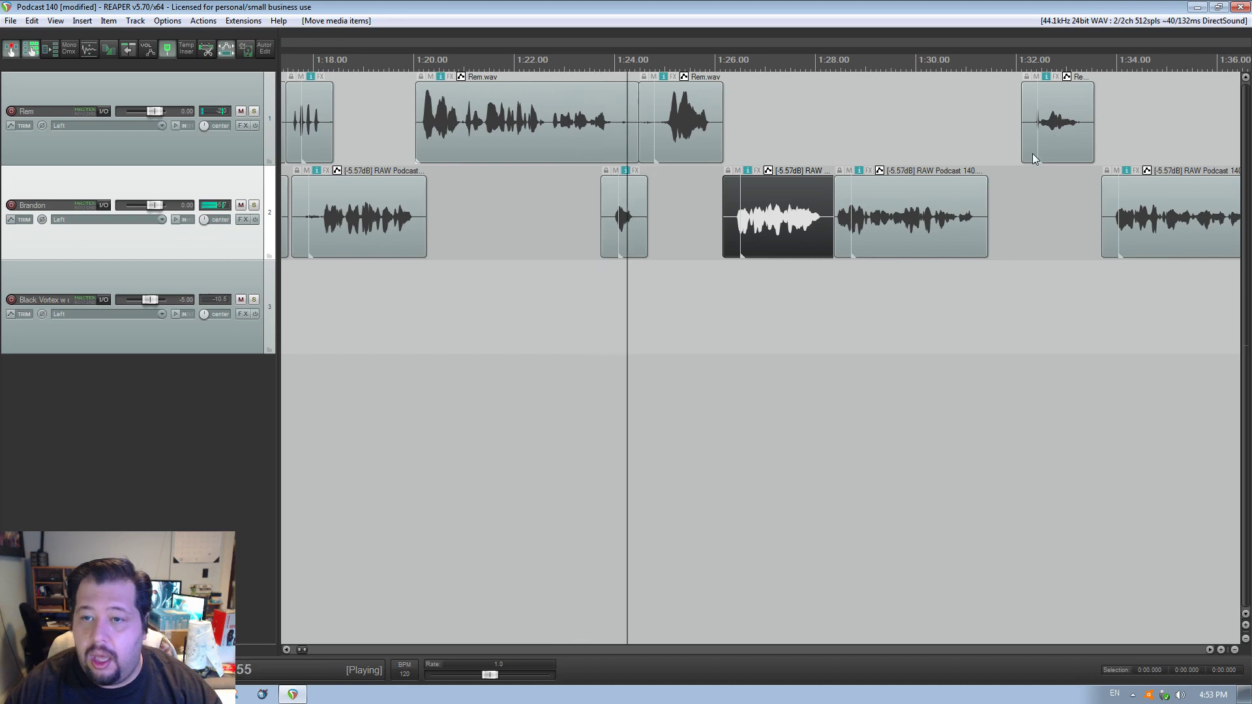
drag(1050, 134, 1016, 143)
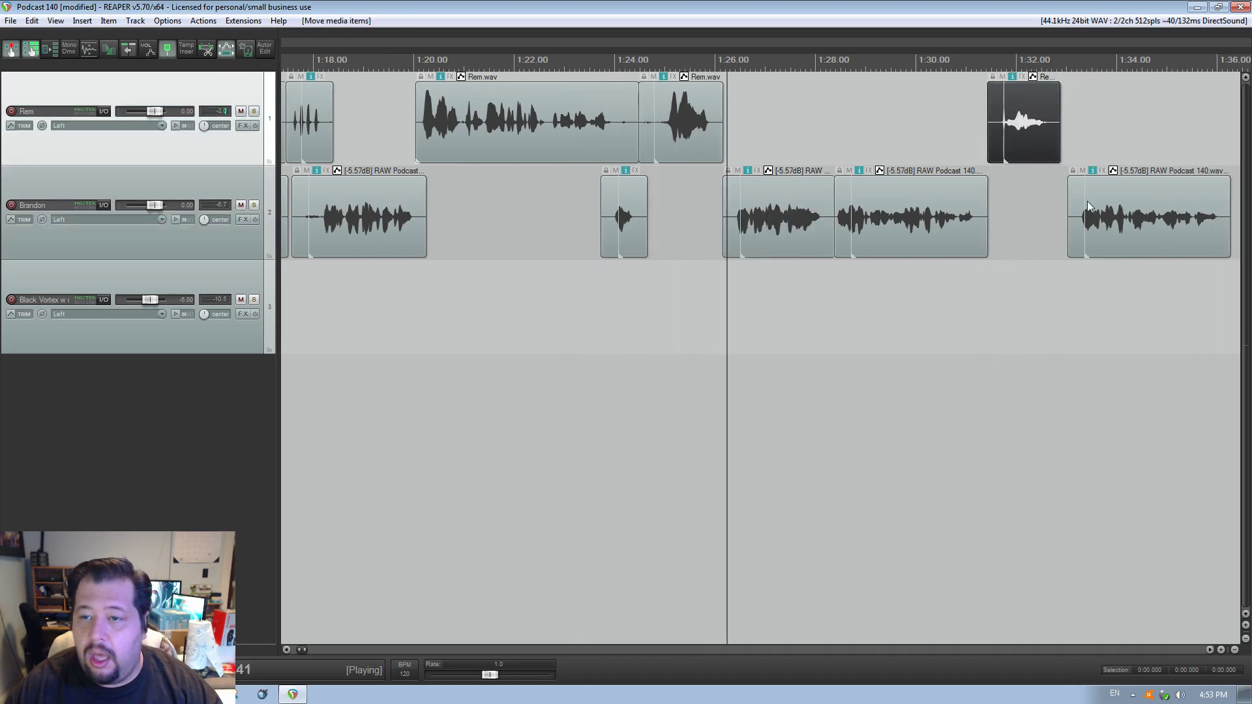
drag(1118, 225, 1109, 221)
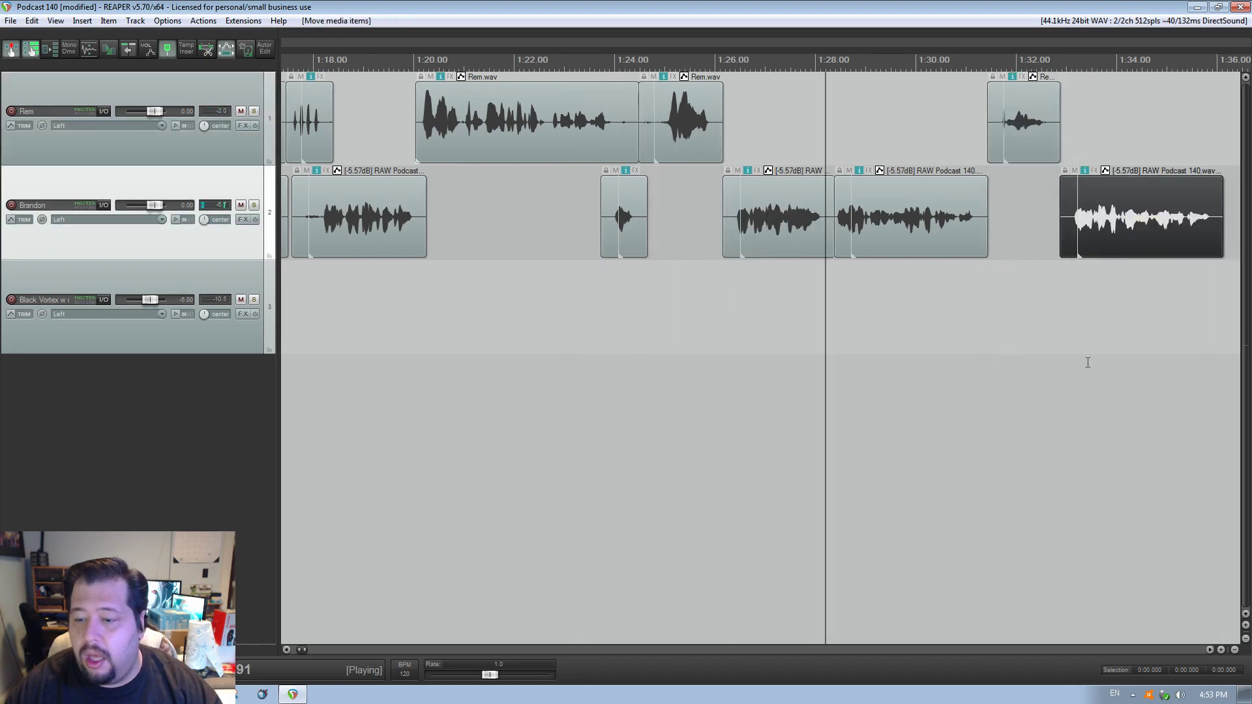
- Ripple-move track 2's next clips against their preceding clips, starting at about 1:36.1, 1:37.9 and 1:41.2
click(1210, 651)
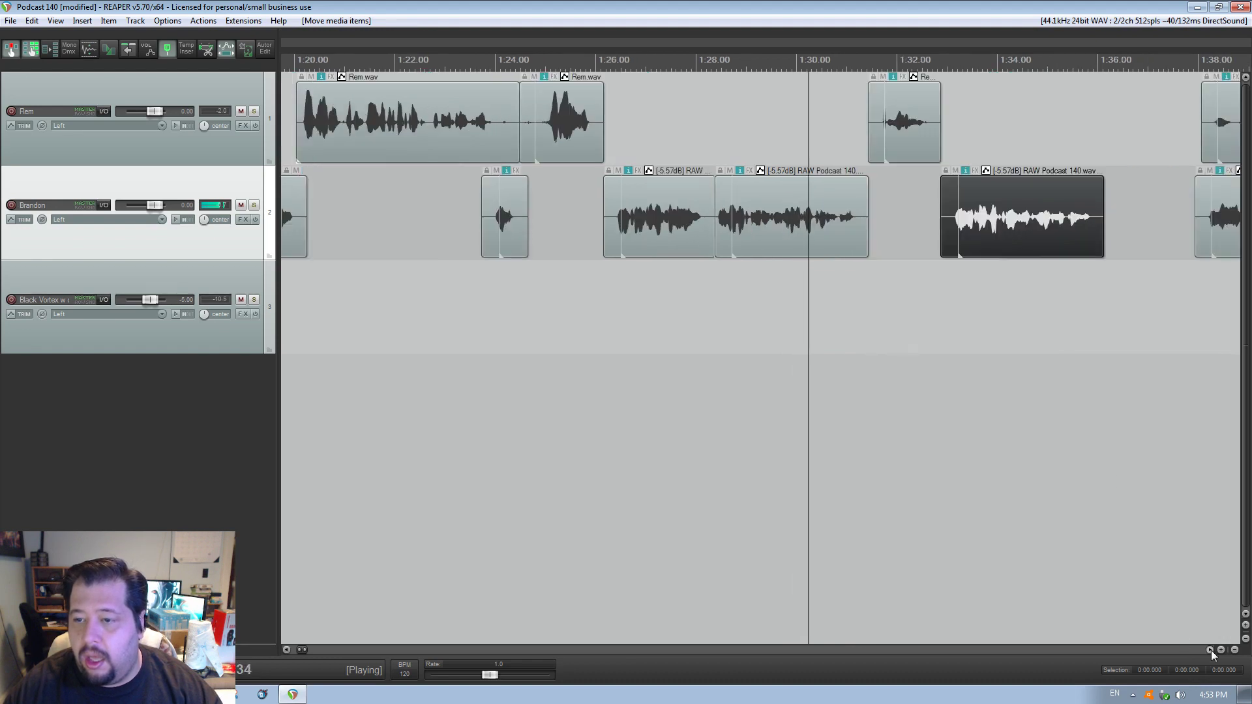
click(1210, 650)
click(845, 229)
drag(845, 228, 757, 221)
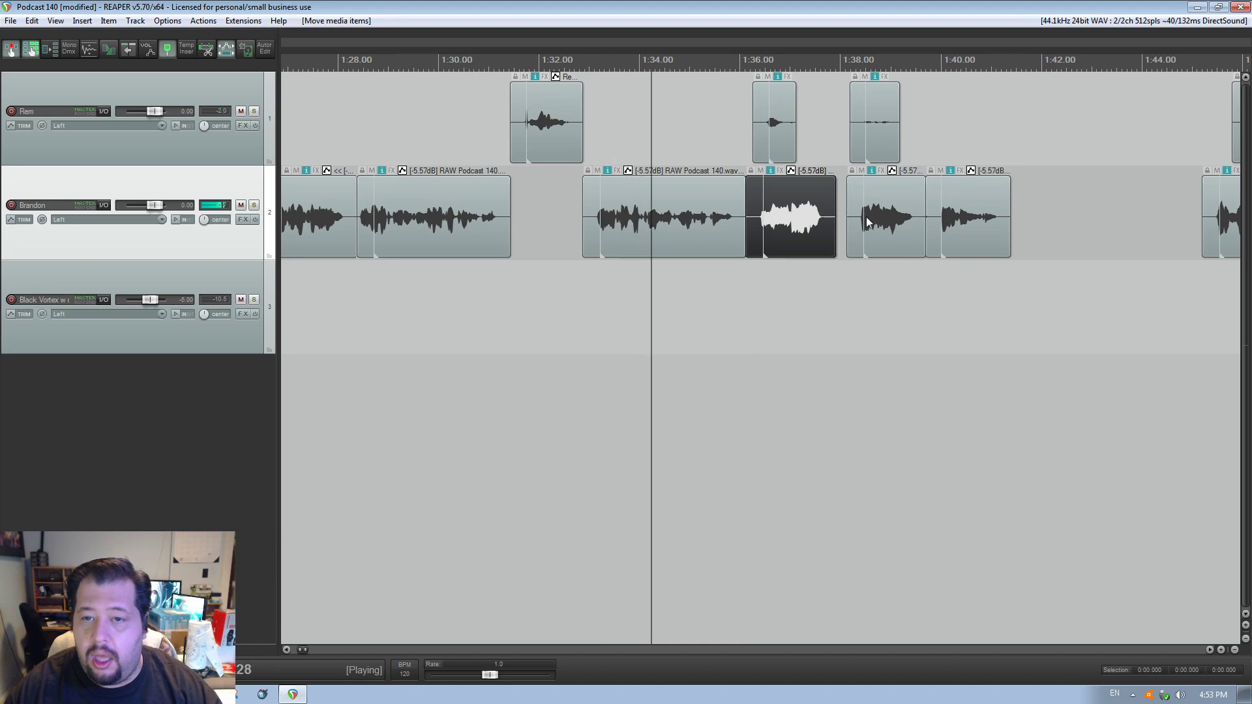
drag(858, 222, 846, 222)
drag(1195, 231, 1031, 240)
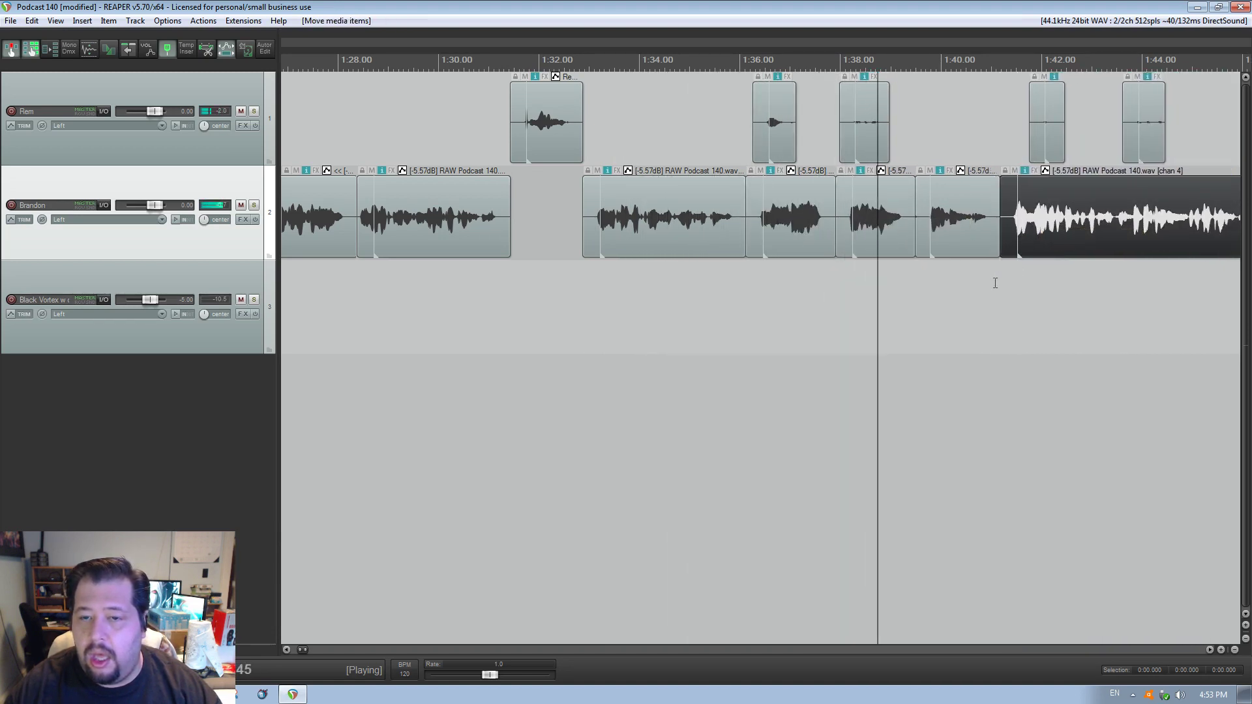
- Delete the near-silent track 1 clips at about 1:41.8, 1:43.6 and 1:47.2 without shifting the following clips
click(1210, 649)
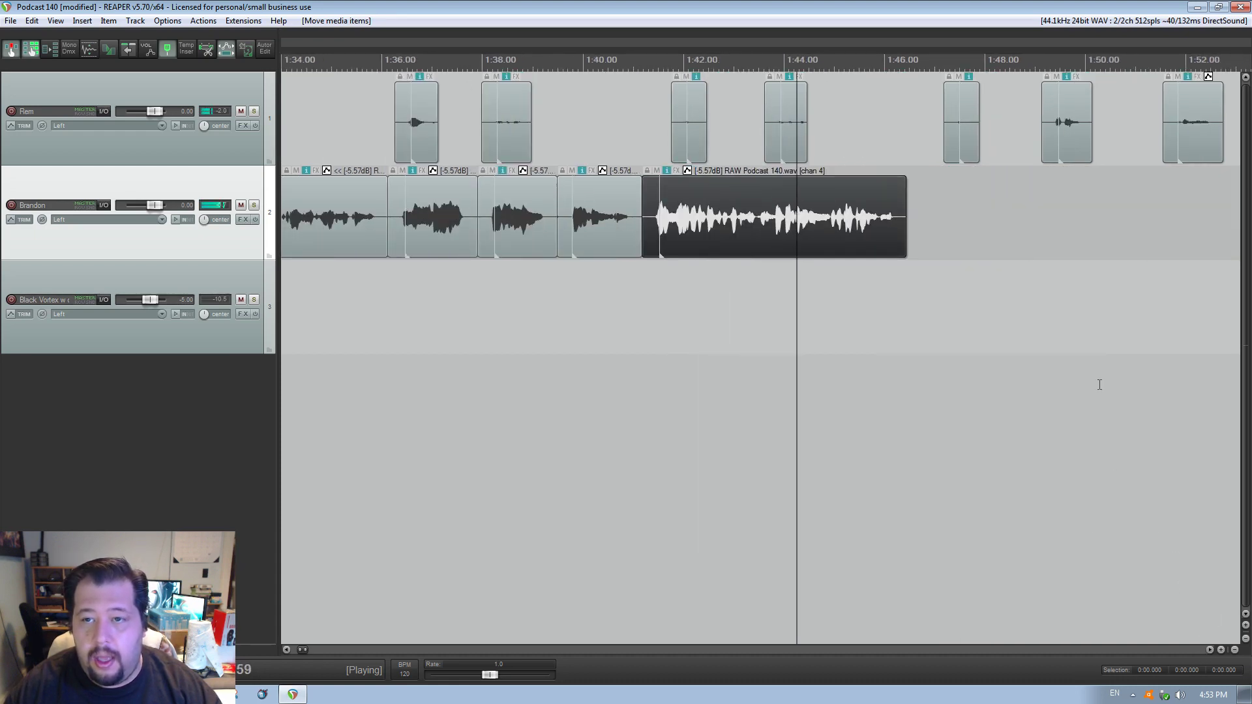
click(397, 313)
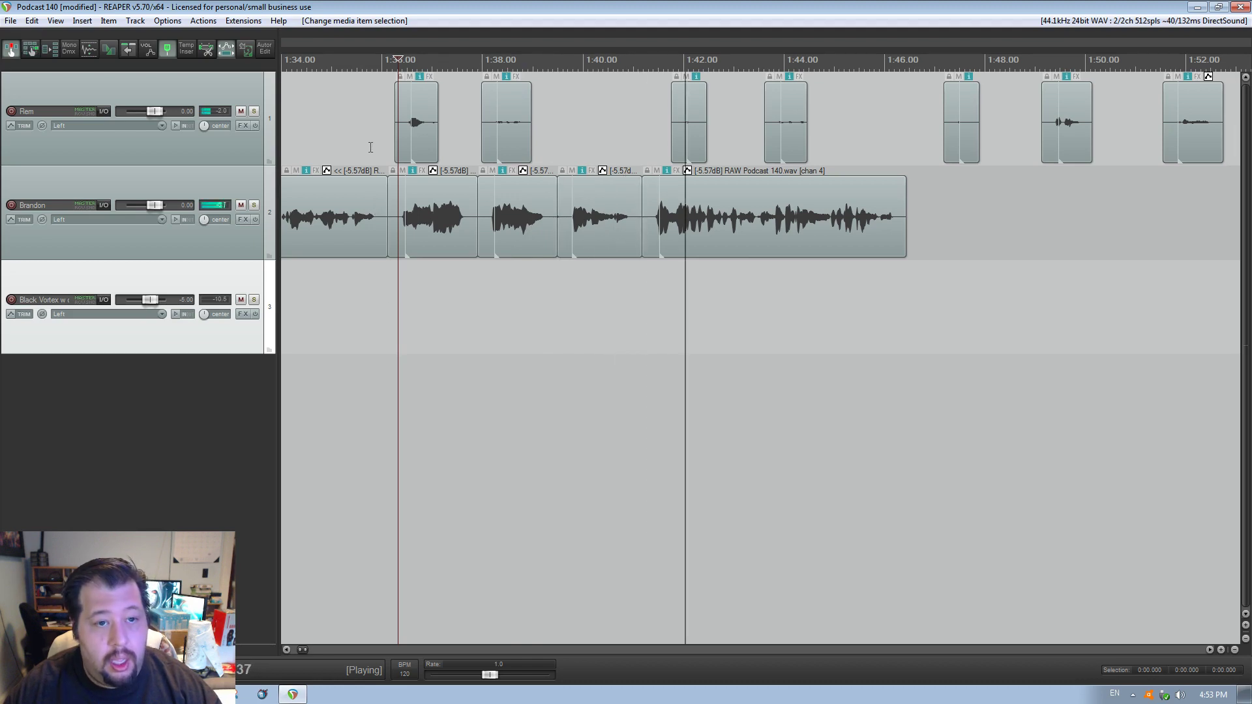
drag(378, 114, 700, 151)
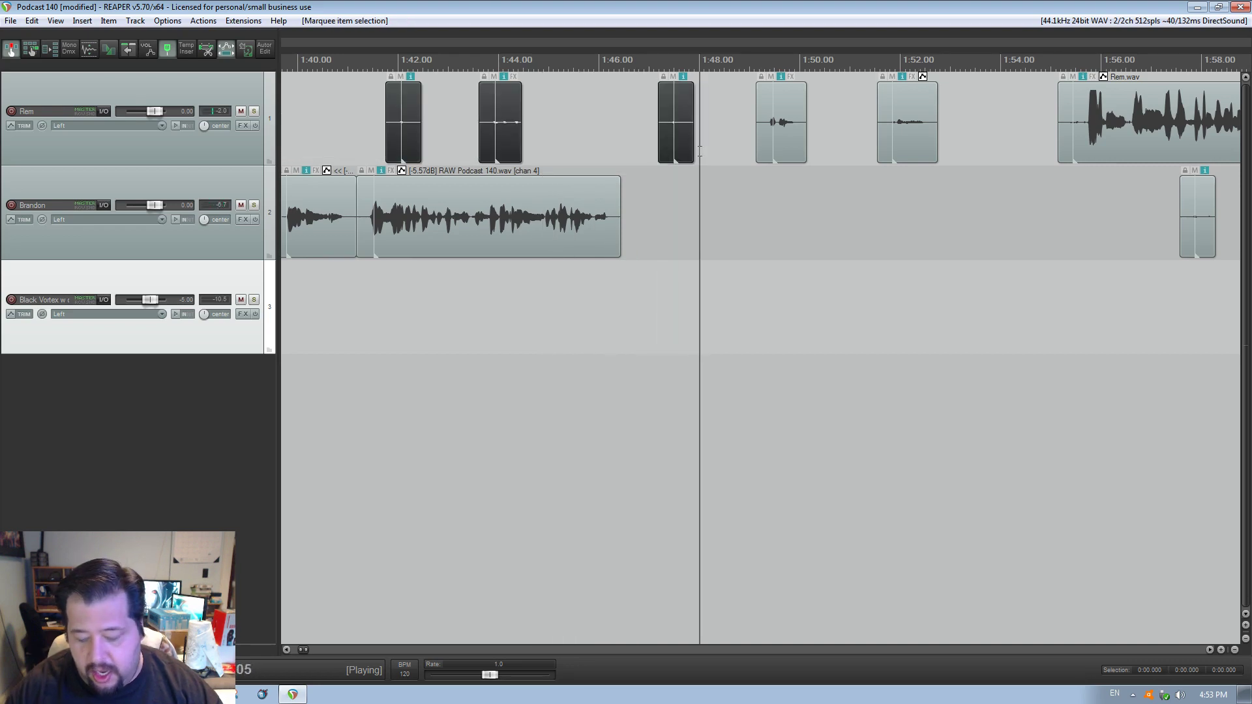
key(Delete)
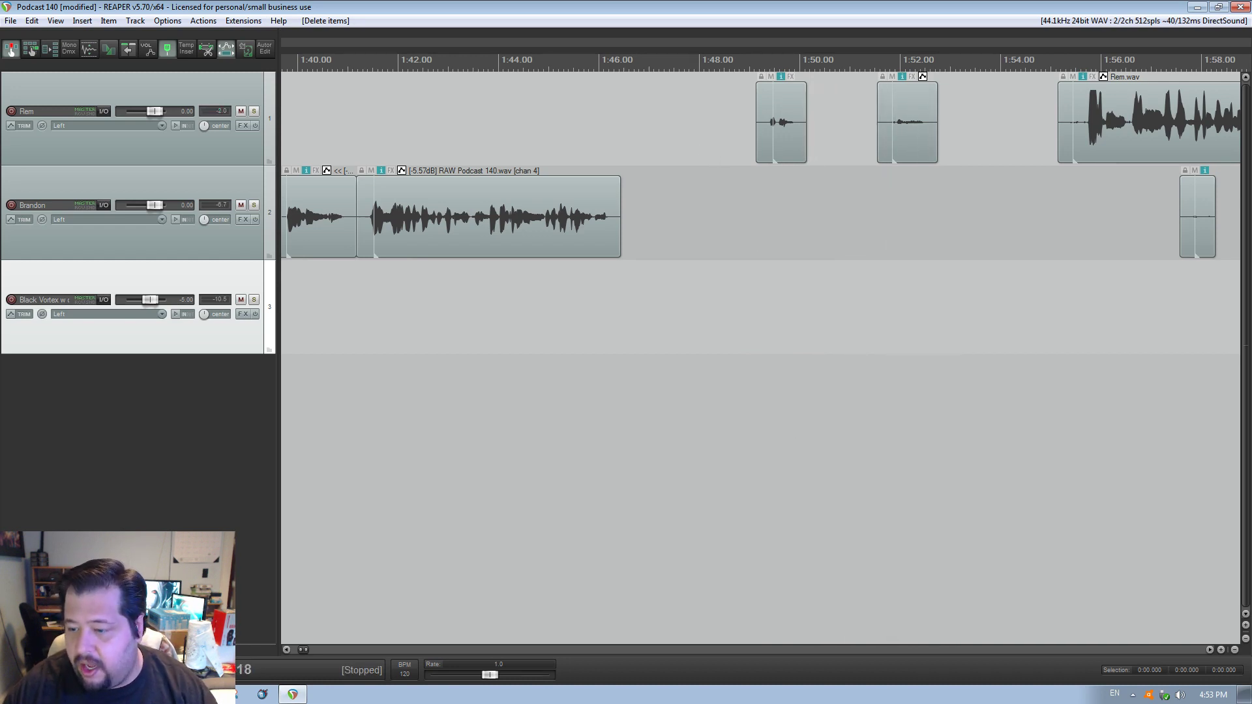
key(alt+Tab)
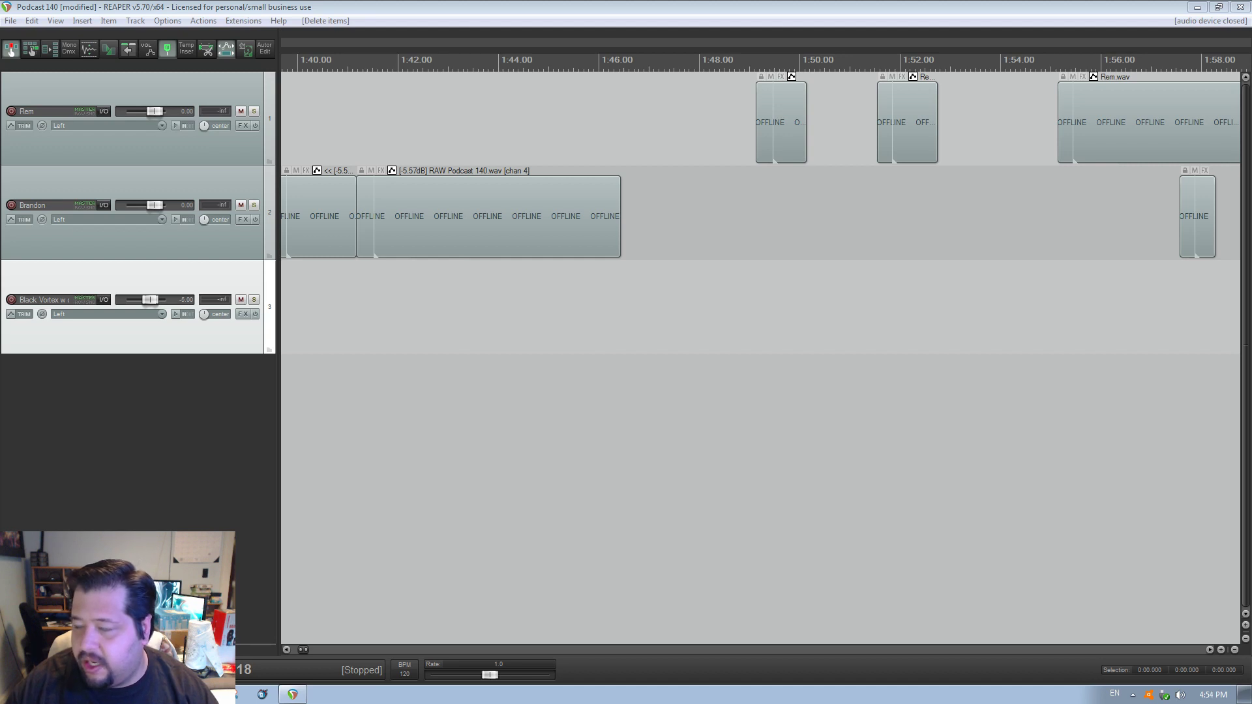
click(771, 7)
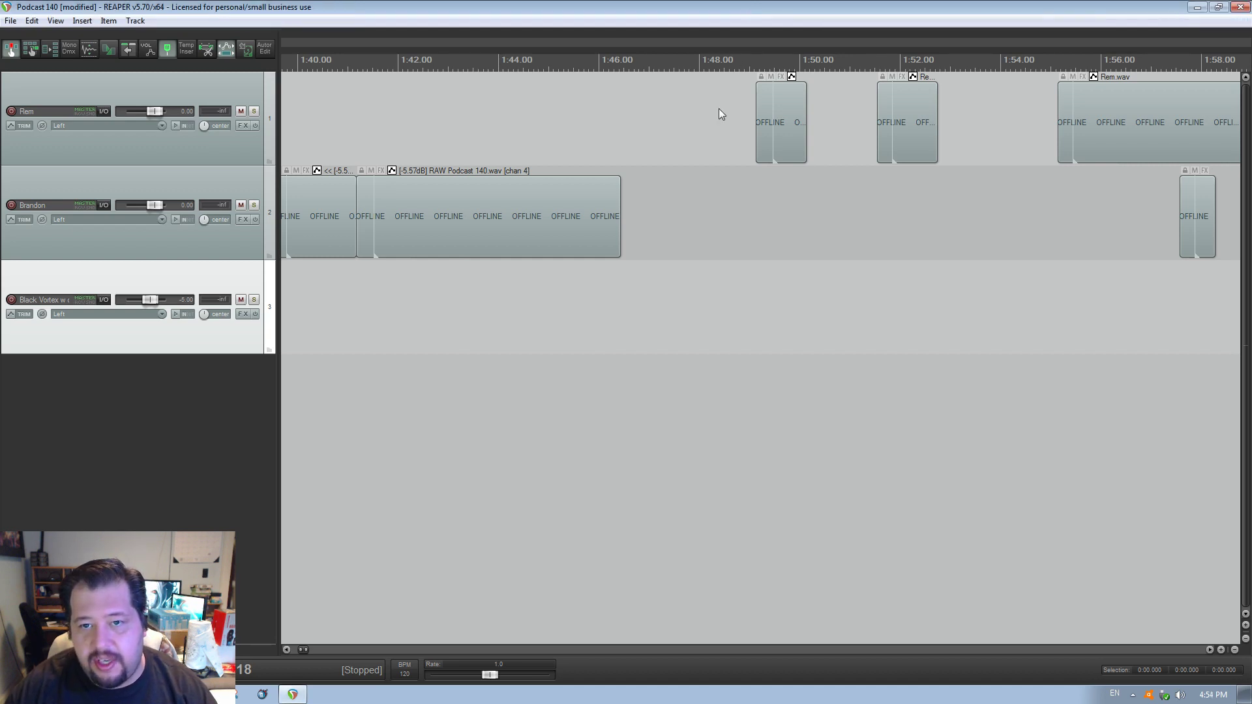
- Play from about 1:48, and delete track 1's two quiet clips at about 1:49.1 and 1:51.6 without shifting the following clips
click(700, 276)
key(space)
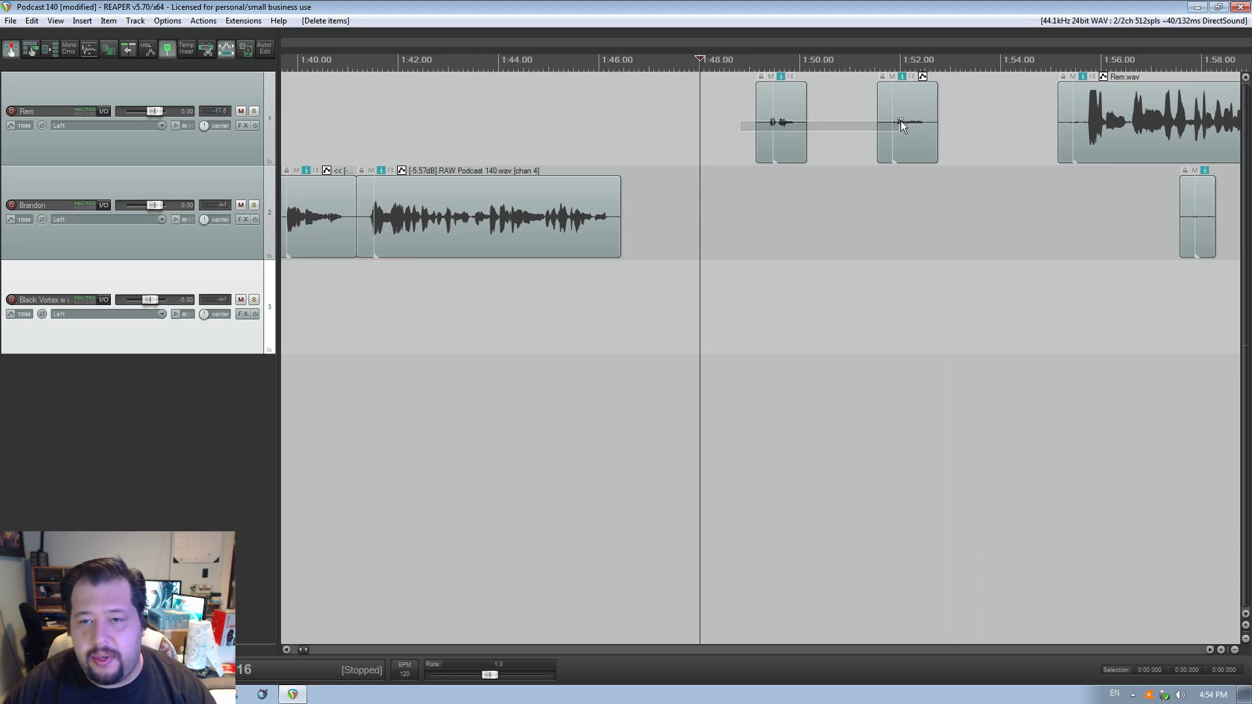
drag(901, 124, 909, 123)
key(Delete)
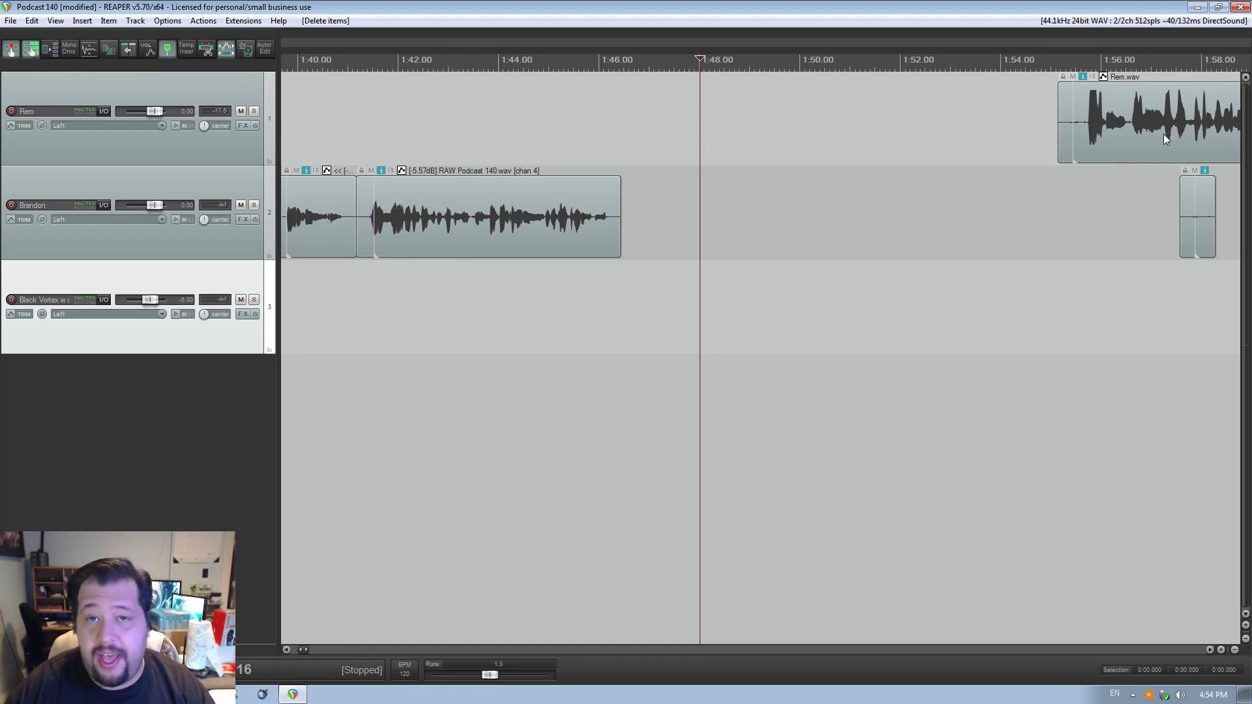
- Trim and ripple-move track 1's next speech clip to start at about 1:46.4, and close the gaps before the speech clips at about 1:51.6 and 1:55.3
drag(1164, 135, 702, 139)
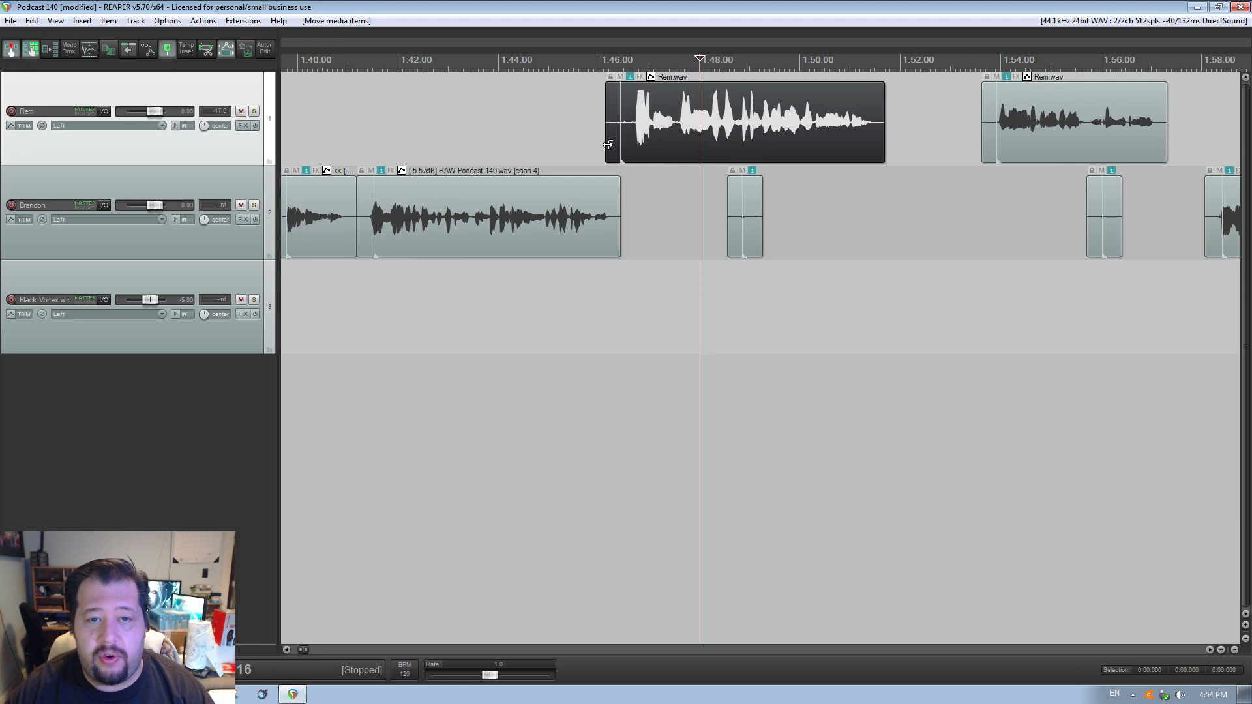
drag(608, 144, 651, 146)
drag(1029, 136, 926, 136)
drag(1162, 218, 1124, 221)
- Play from about 1:40.3, and ripple-move track 2's long speech clip to start at about 2:00.8, where track 1's clip ends
click(315, 151)
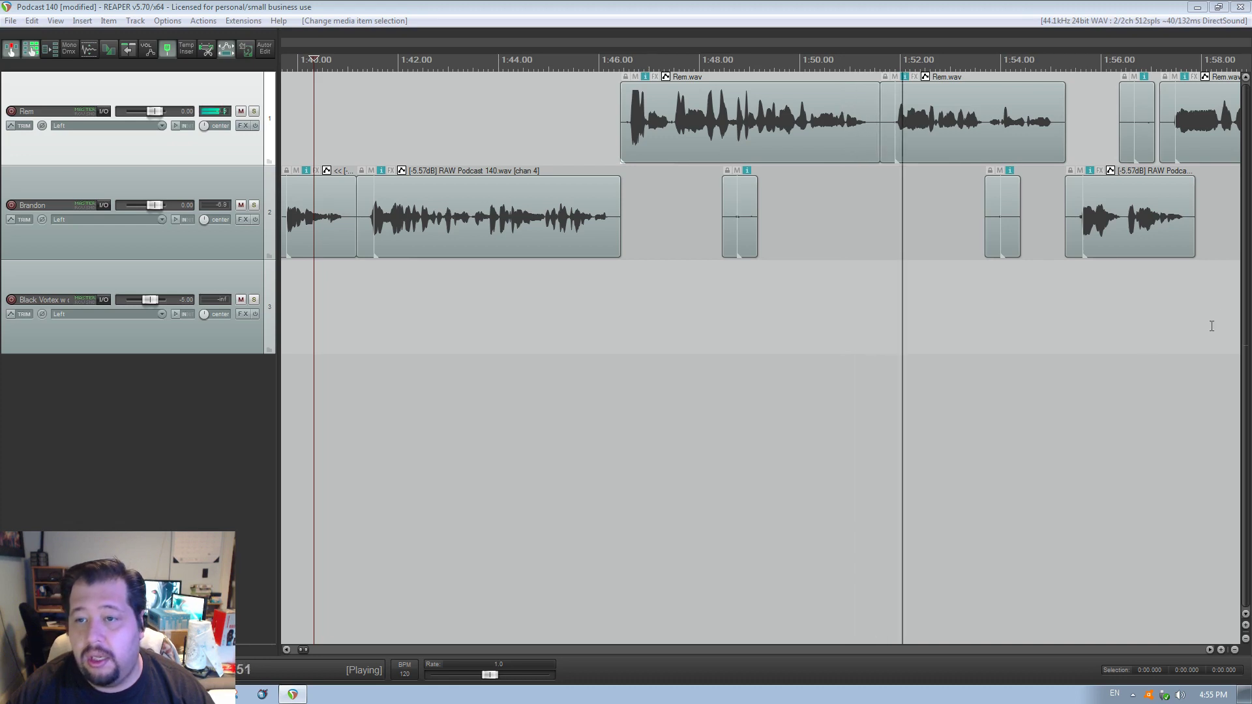
click(1211, 649)
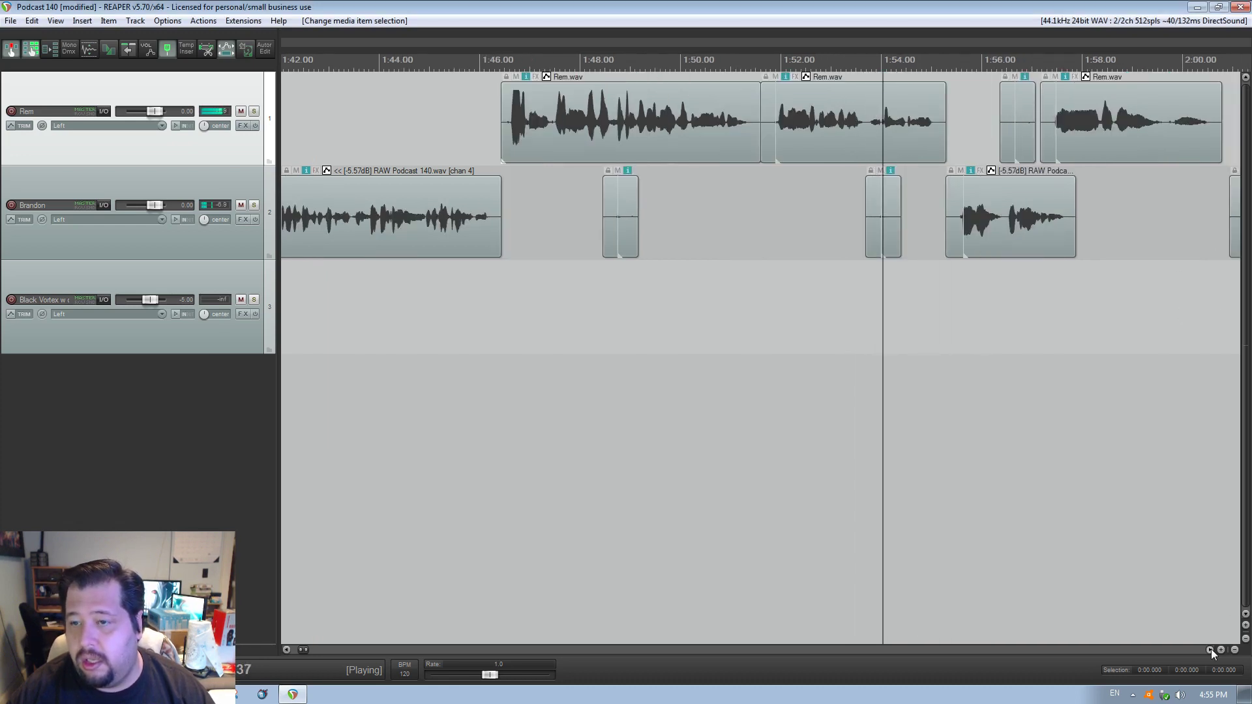
drag(923, 230, 914, 230)
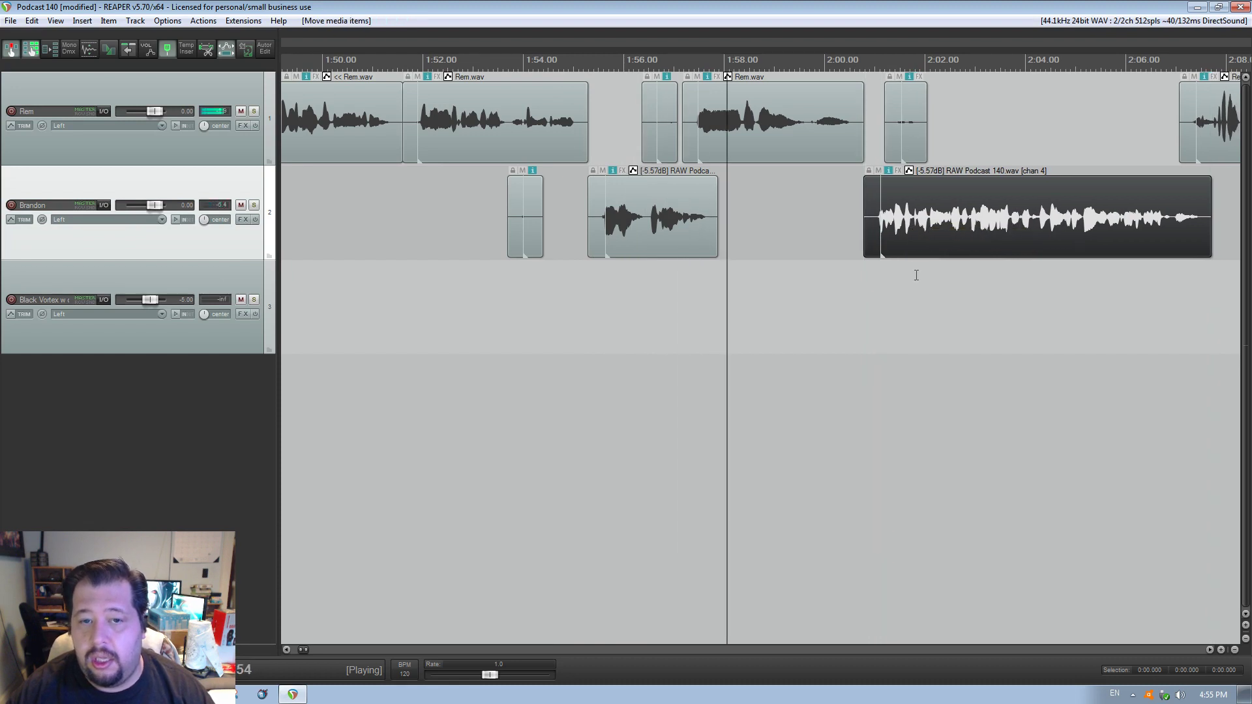
- Ripple-move track 2's short clip to start at about 2:13.2 and track 1's following speech clip to start at about 2:14.8
click(1211, 650)
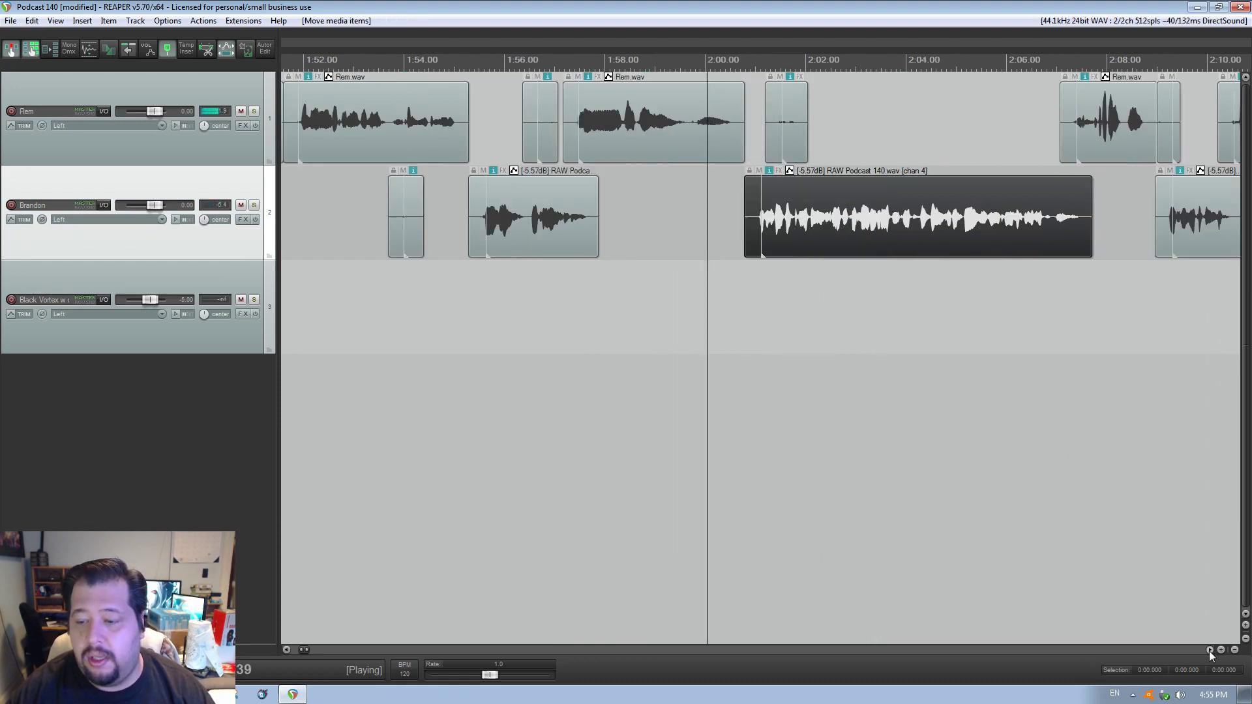
click(1210, 651)
click(1210, 651)
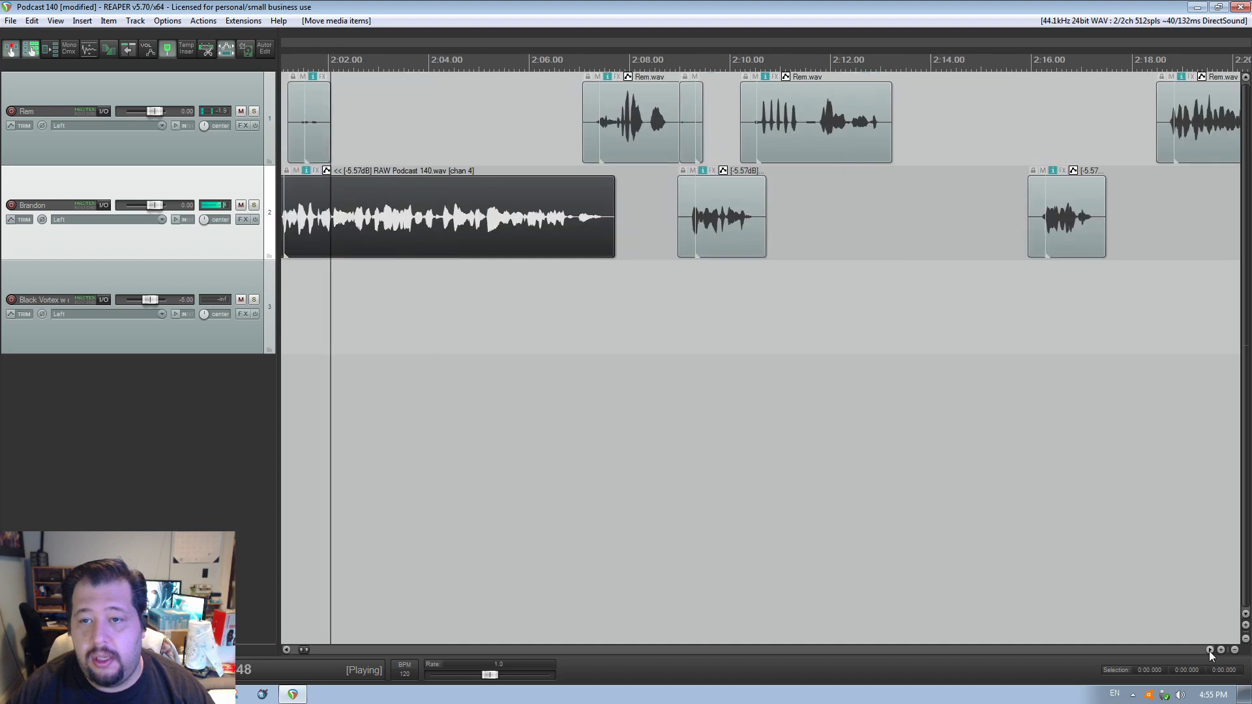
drag(1082, 213, 942, 217)
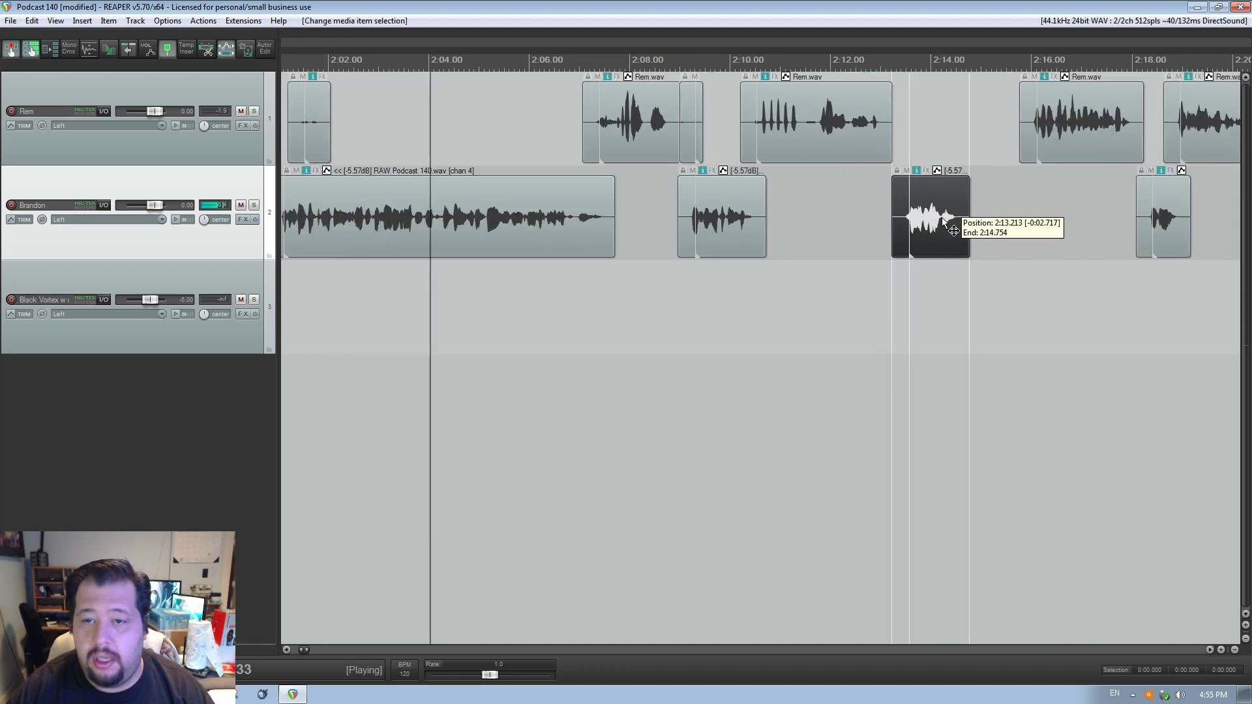
drag(1021, 130, 988, 132)
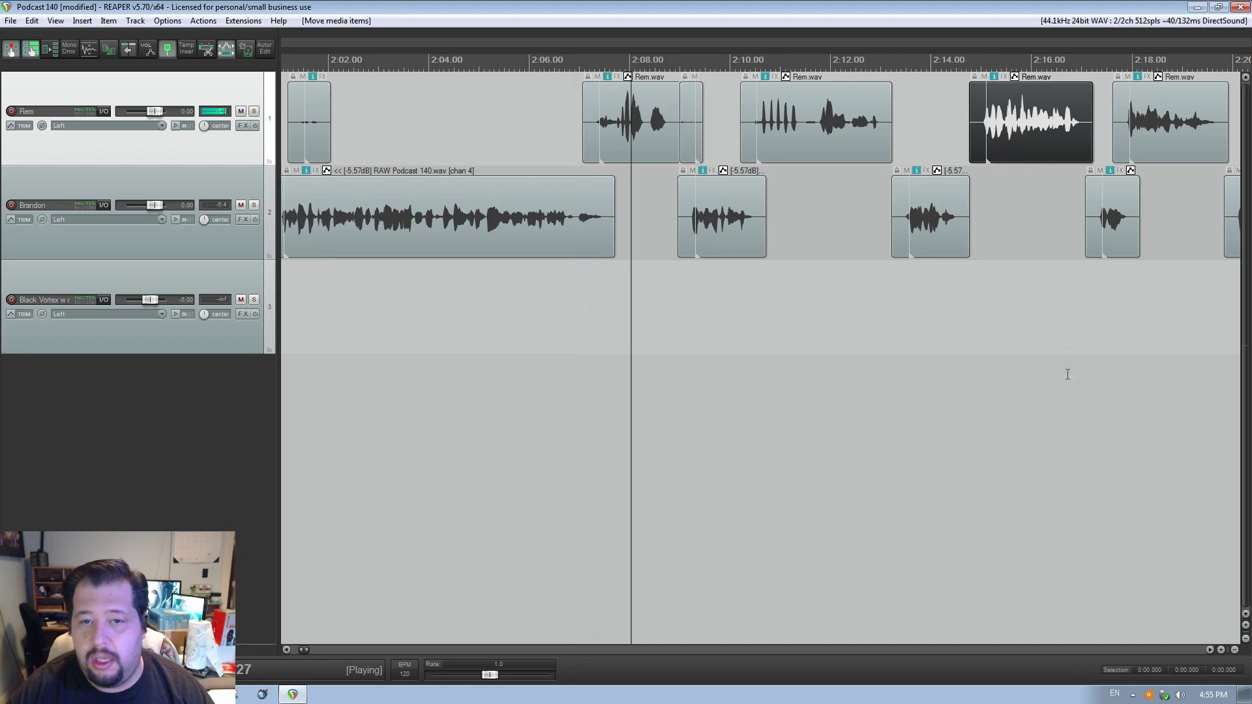
- Ripple-move track 1's speech clip to start at about 2:26.5 and track 2's short clip to start at about 2:32.6, against their preceding clips
click(1211, 651)
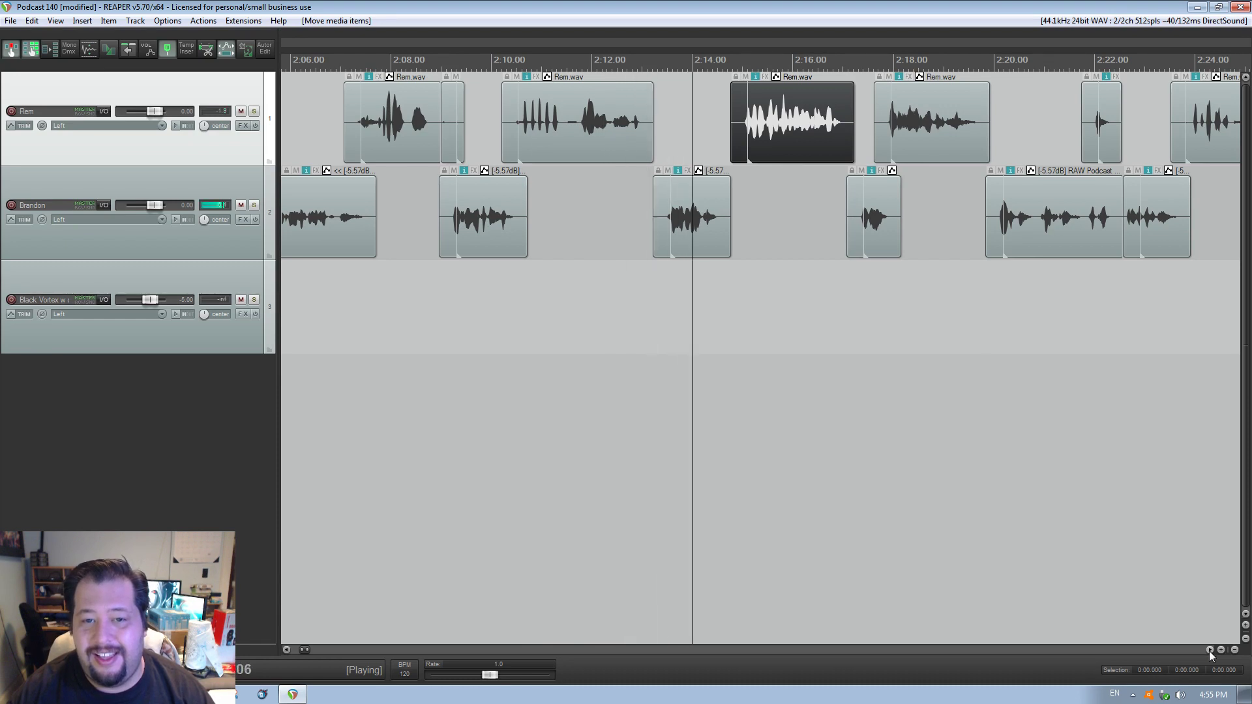
click(1209, 651)
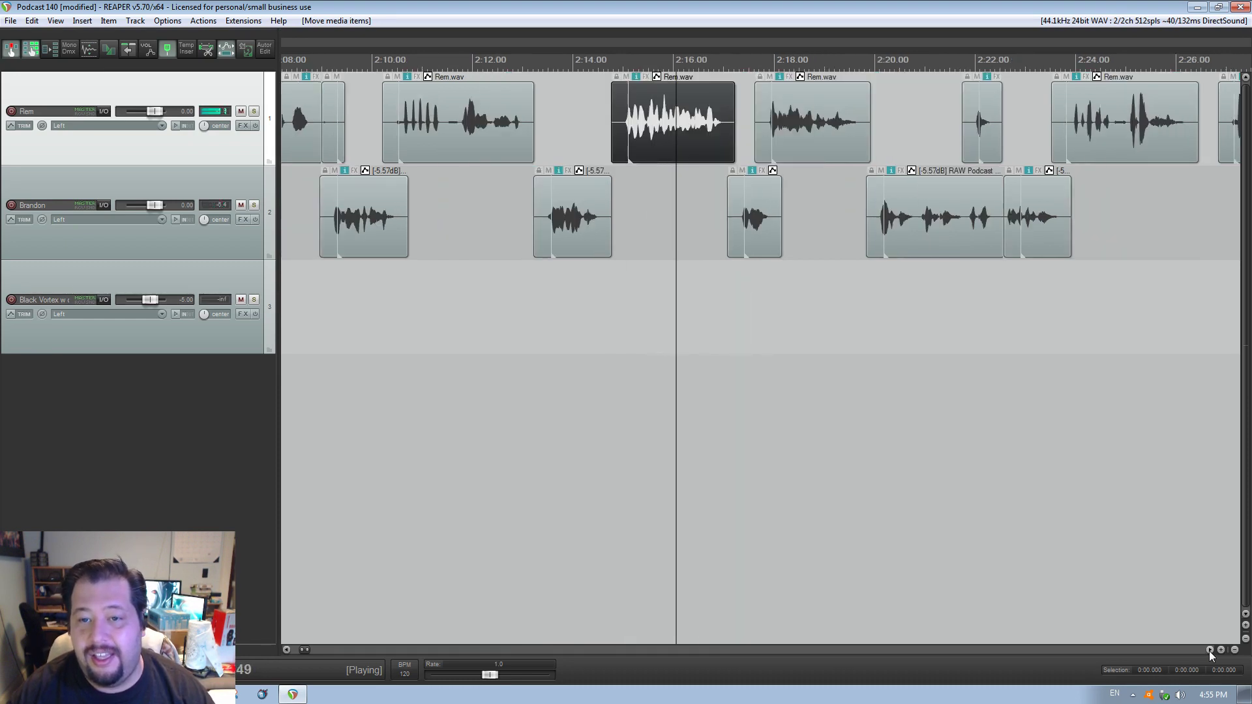
click(1209, 651)
click(1210, 651)
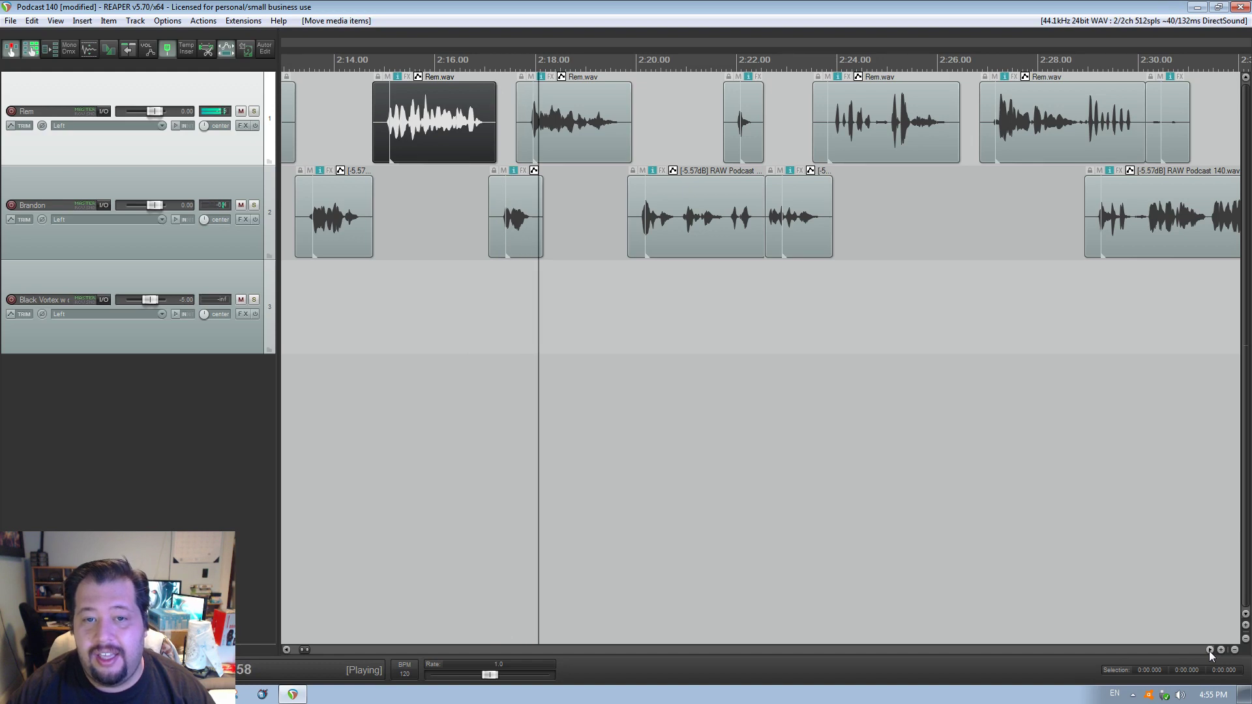
click(1209, 651)
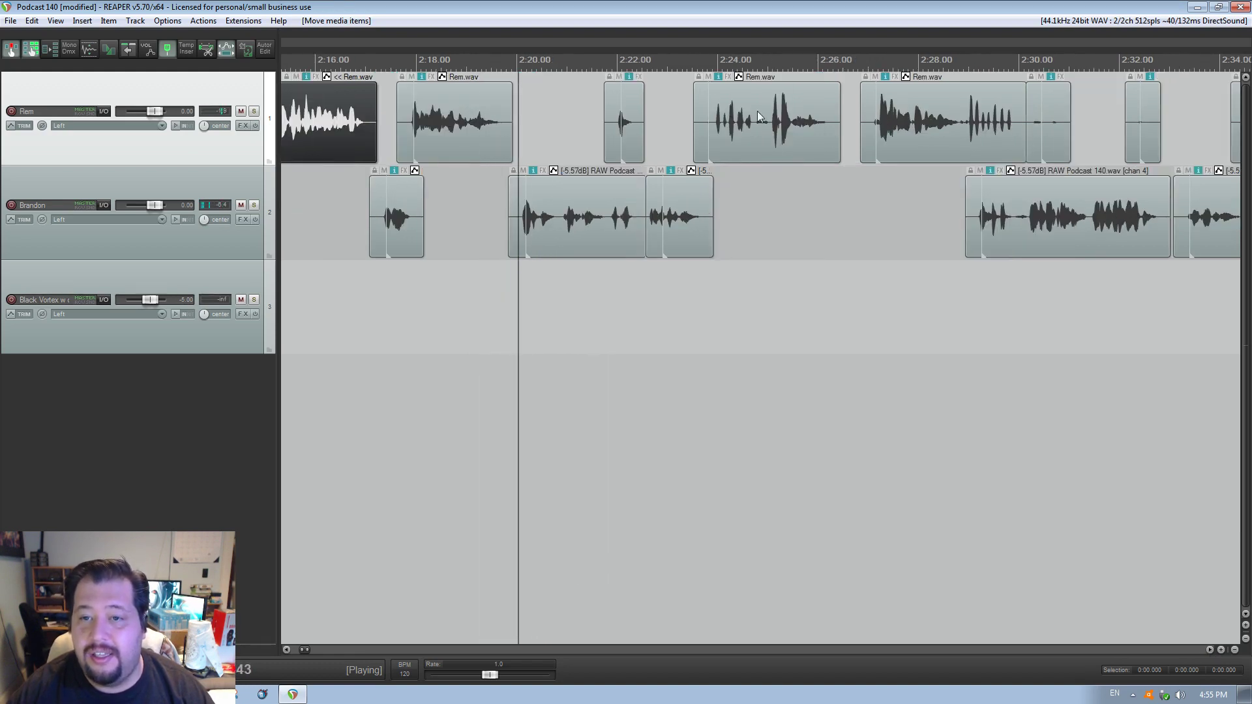
click(903, 135)
drag(903, 135, 886, 134)
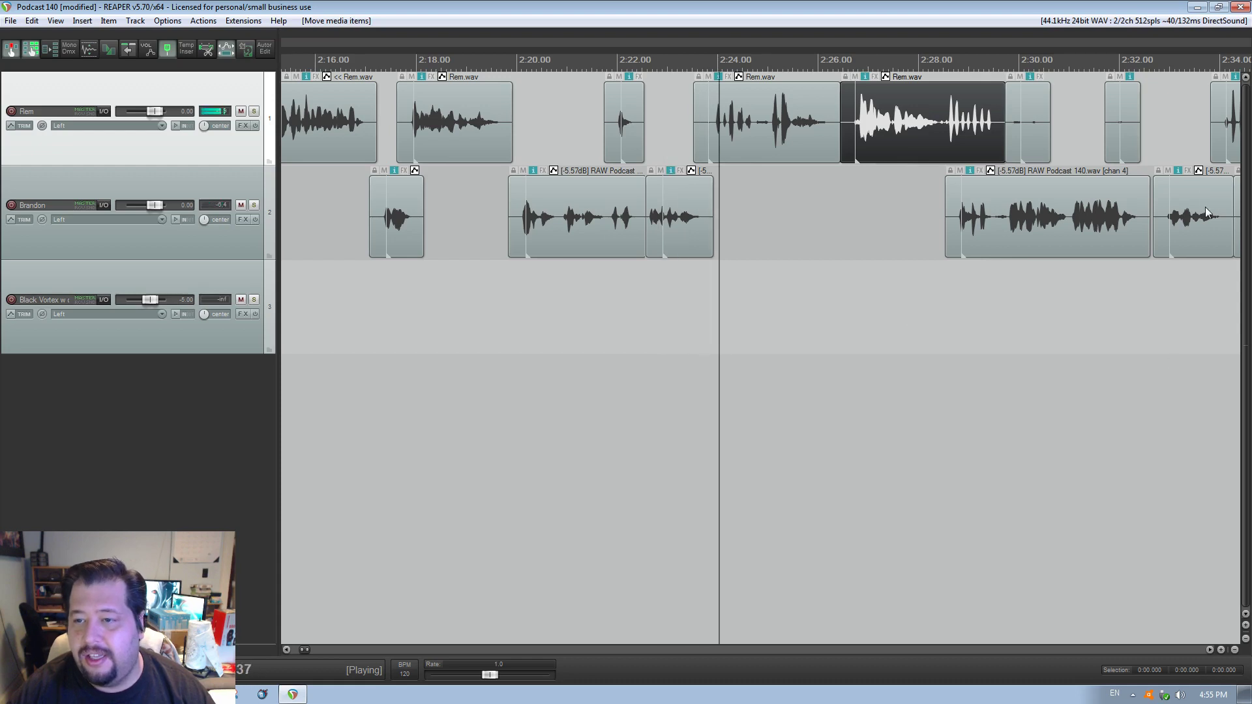
drag(1199, 218, 1194, 222)
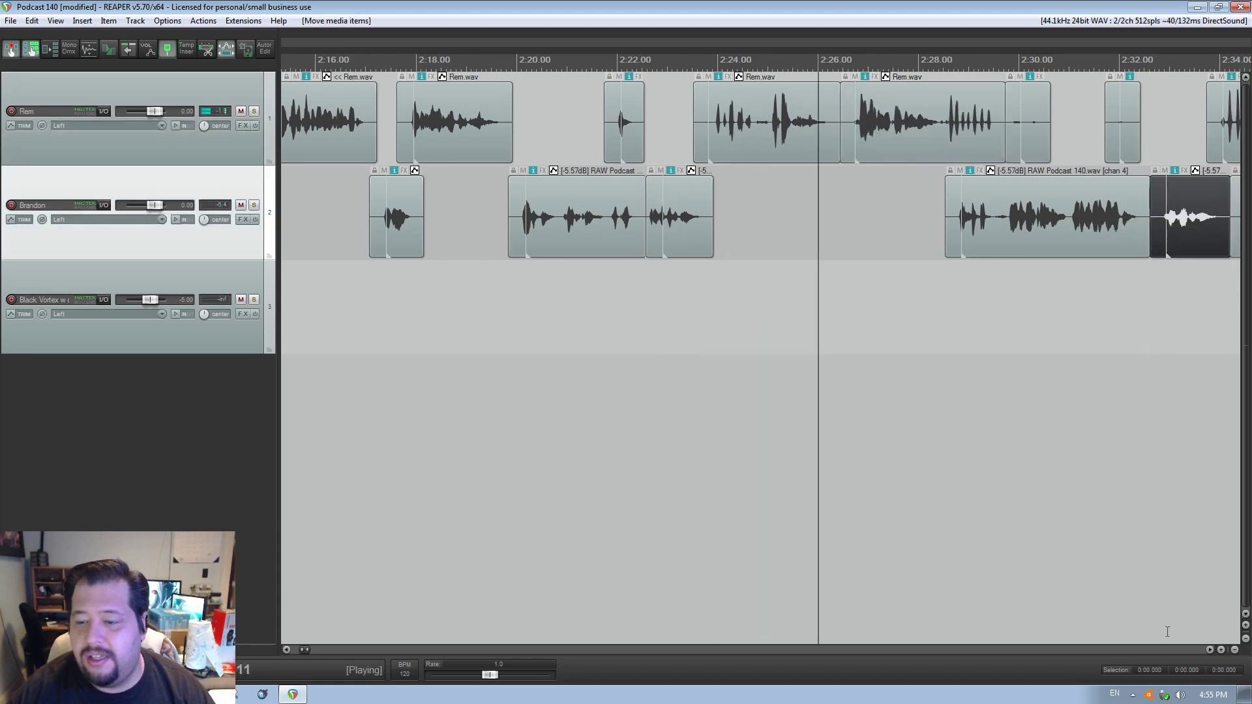
- Ripple-move track 2's short clip to start at about 2:39.1 and its next speech clip to start at about 2:40.1, closing the gaps
click(1215, 648)
click(1215, 649)
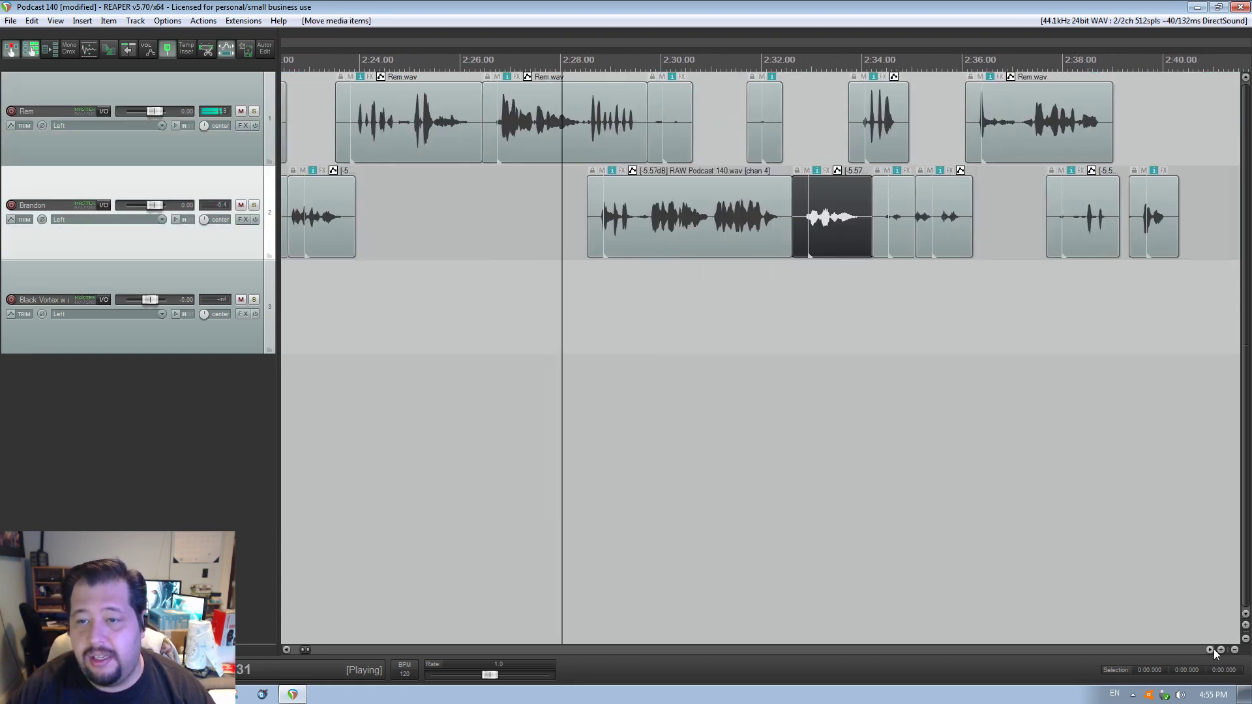
click(1215, 648)
click(1215, 649)
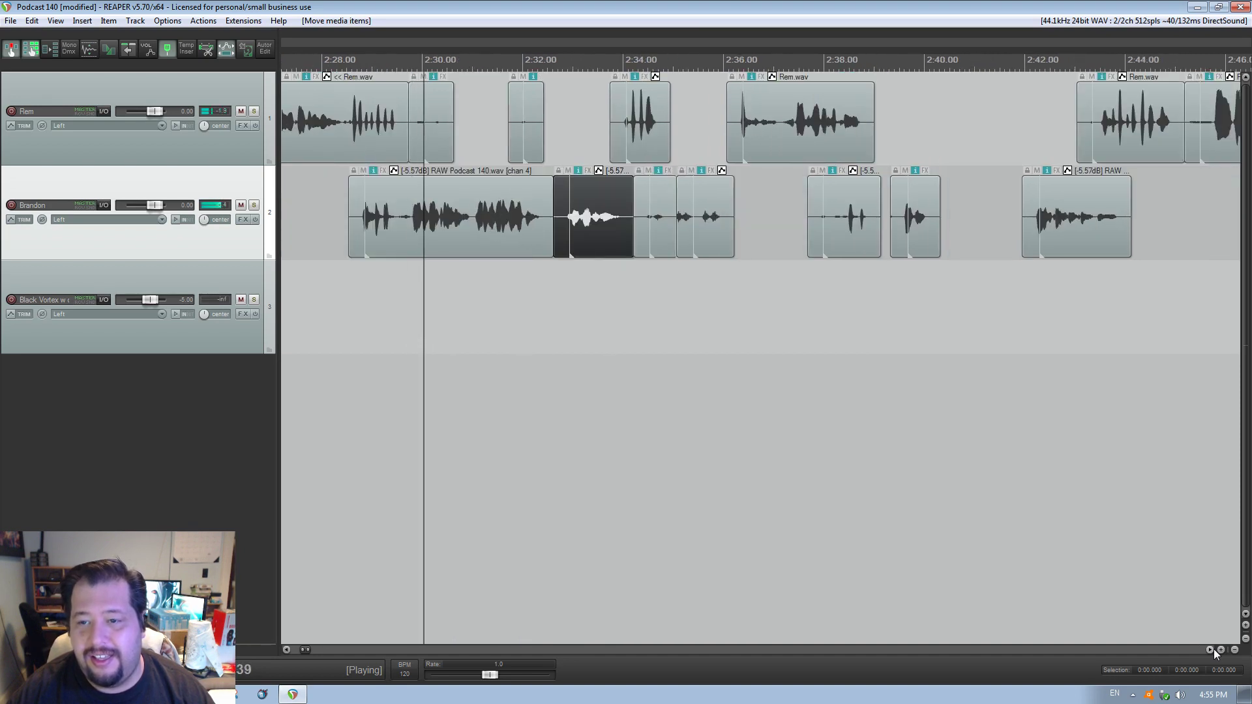
drag(925, 203, 915, 204)
drag(1071, 222, 991, 222)
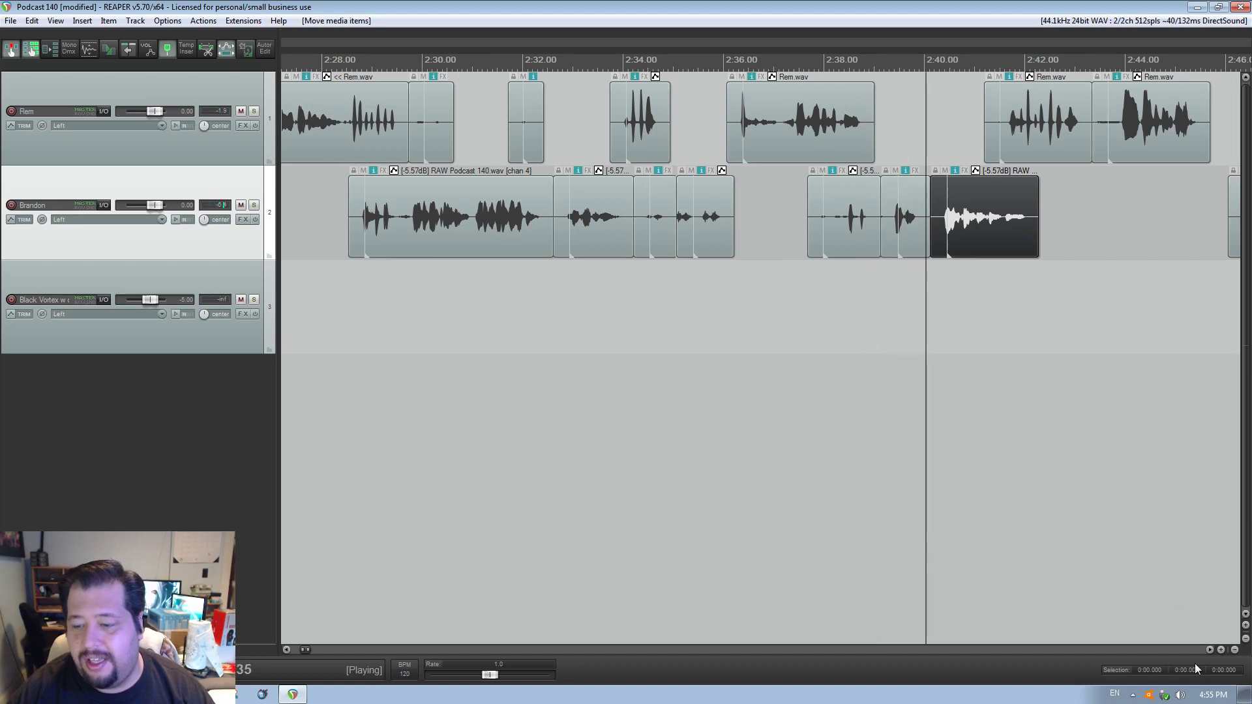
- Ripple-move track 2's next three clips to start at about 2:45.6, 2:49.0 and 2:51.5
click(1210, 650)
click(1210, 650)
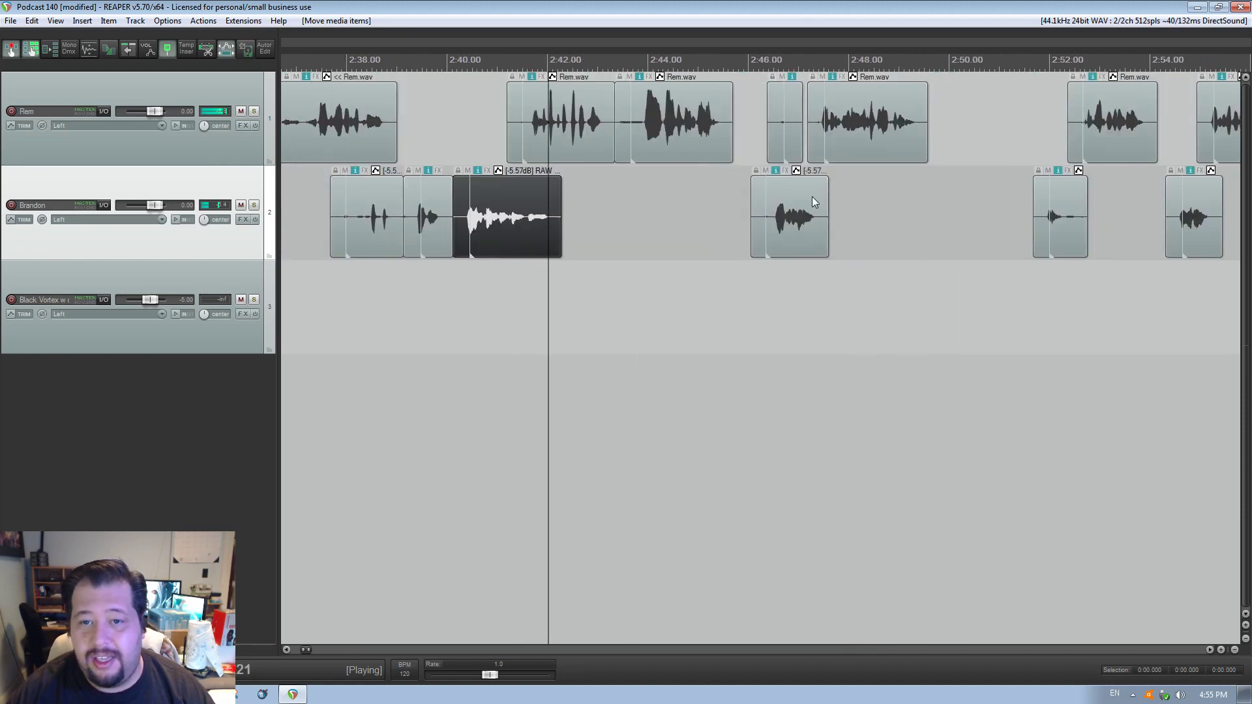
drag(812, 202, 789, 204)
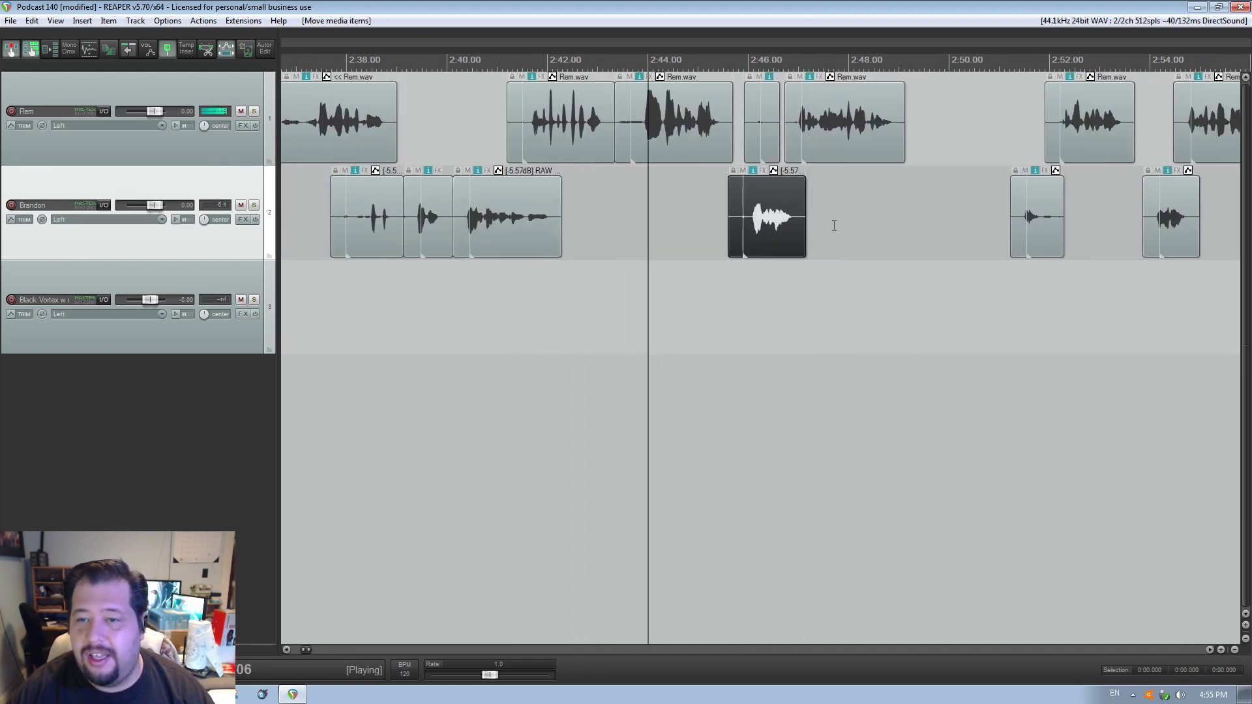
drag(1045, 217, 929, 212)
drag(1070, 236, 1056, 239)
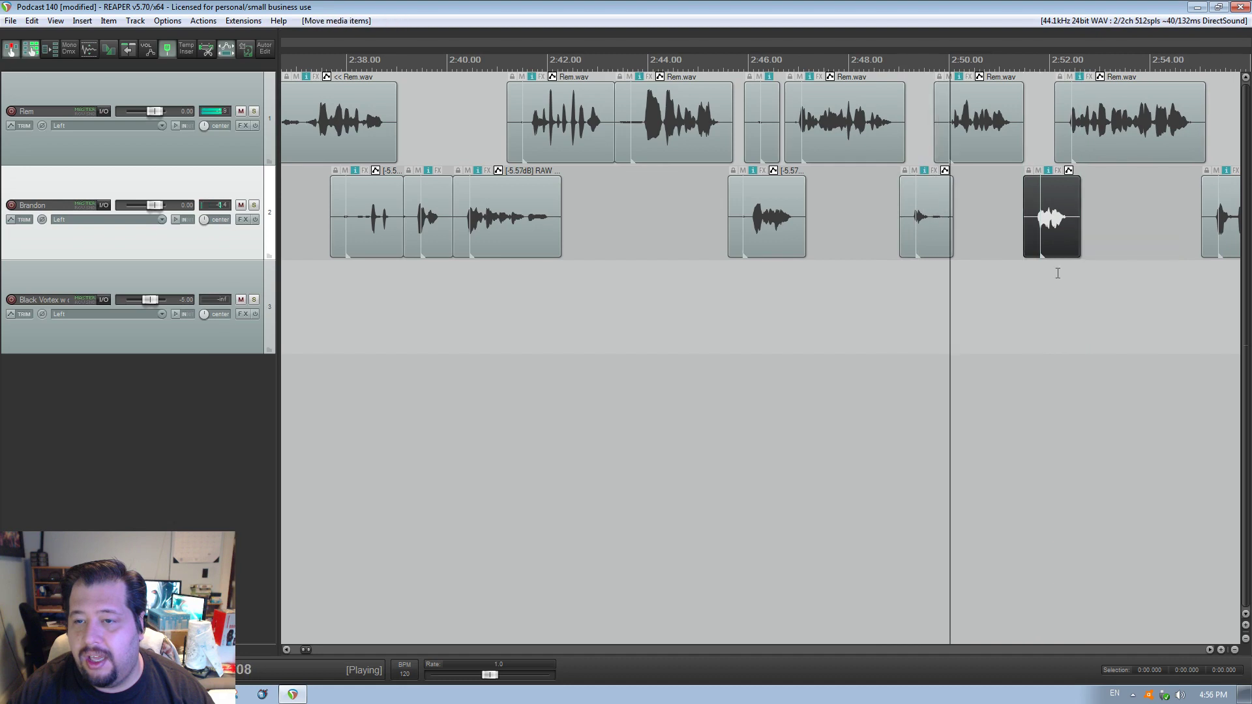
- Ripple-move track 1's speech clip to start at about 3:05.3, against the preceding clip
click(1210, 651)
click(1210, 650)
click(1210, 650)
click(1210, 650)
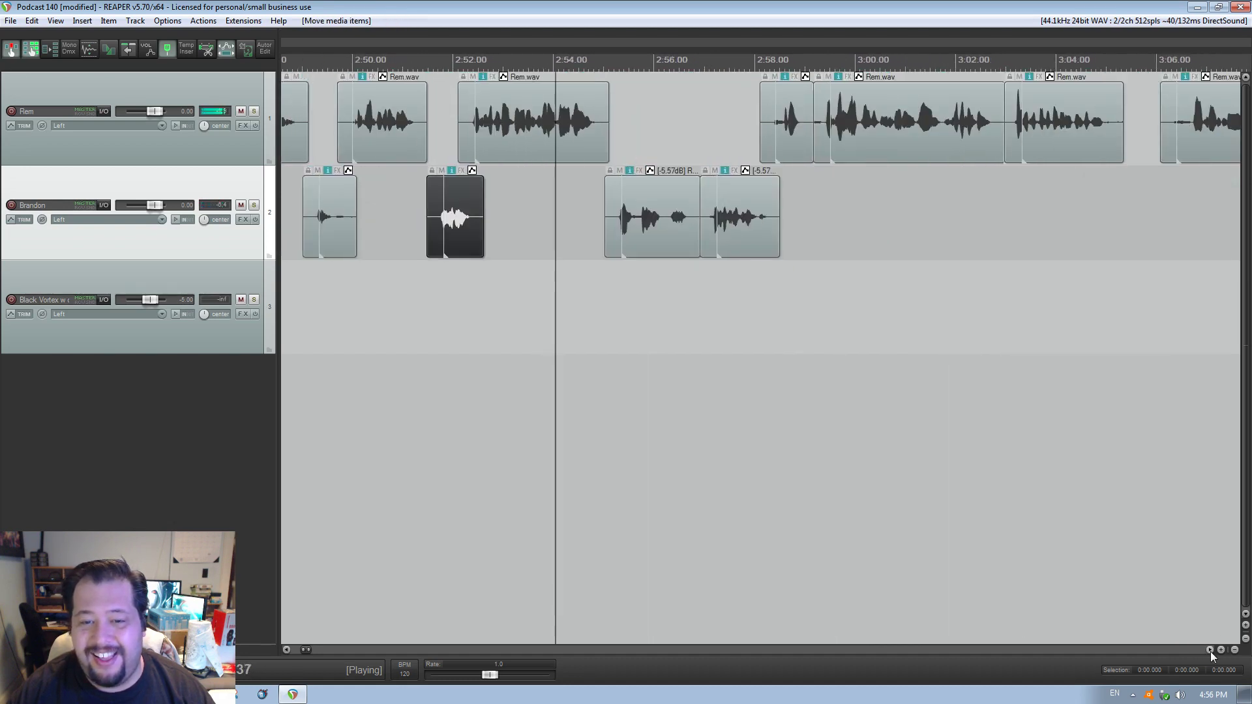
click(1210, 651)
click(1102, 141)
drag(1101, 140, 1063, 147)
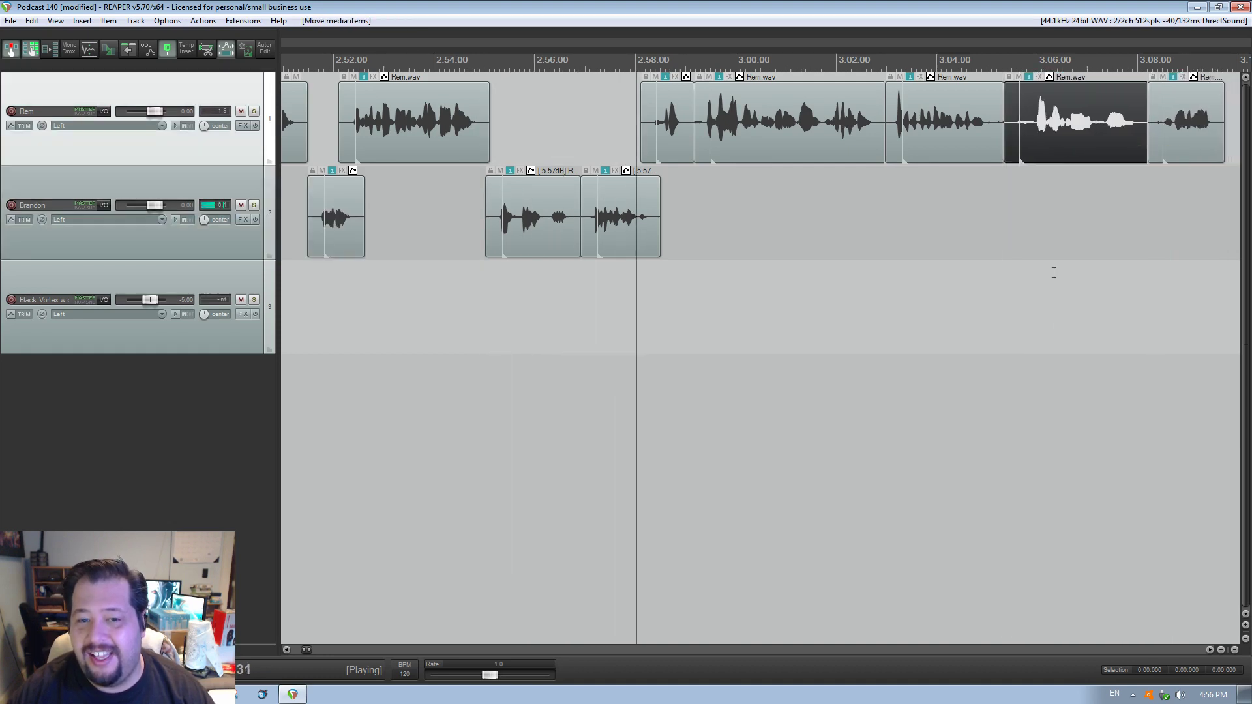
- Delete track 1's short silent clip at about 3:10.7 and ripple-move the following speech clip to start at about 3:09.7
click(1209, 649)
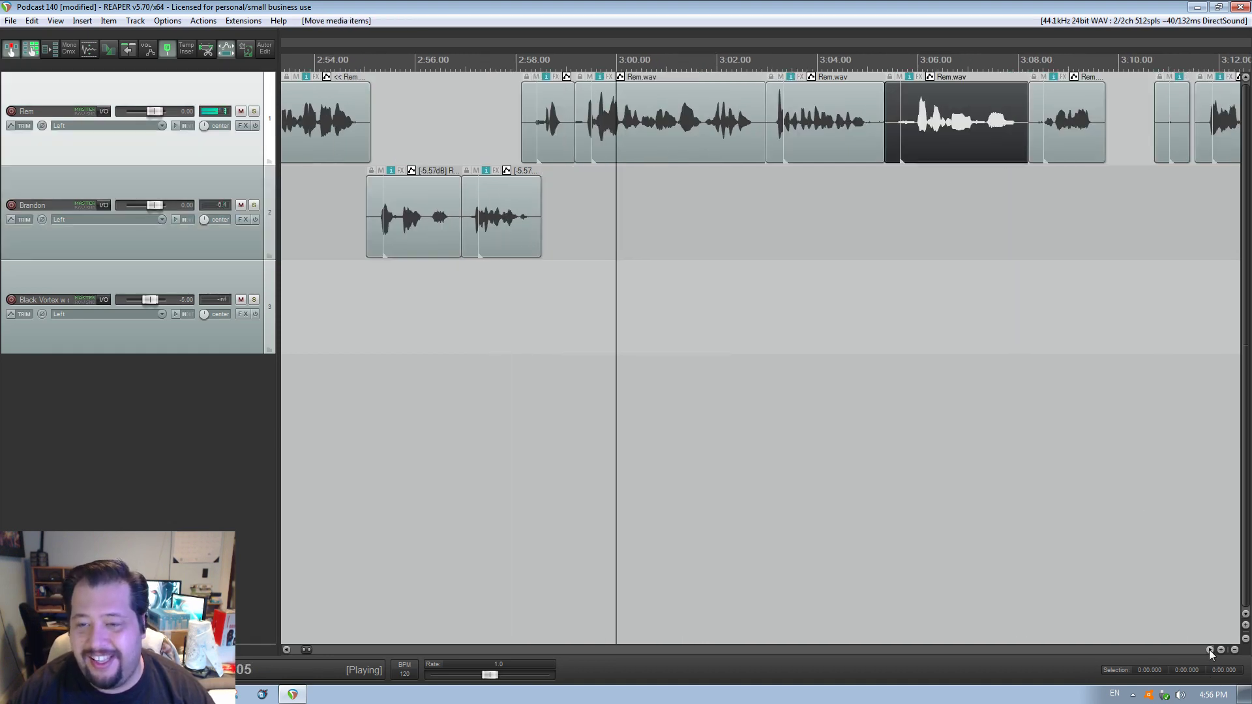
click(1209, 649)
click(1055, 128)
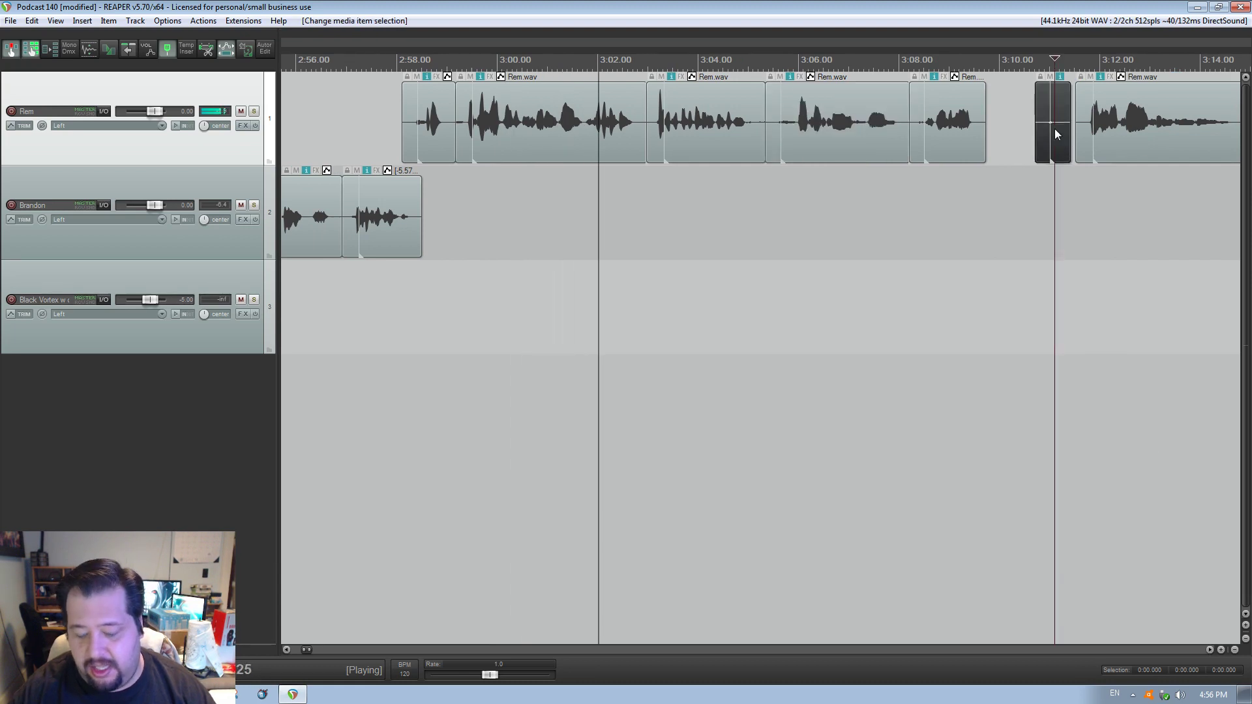
key(Delete)
drag(1057, 133, 1036, 132)
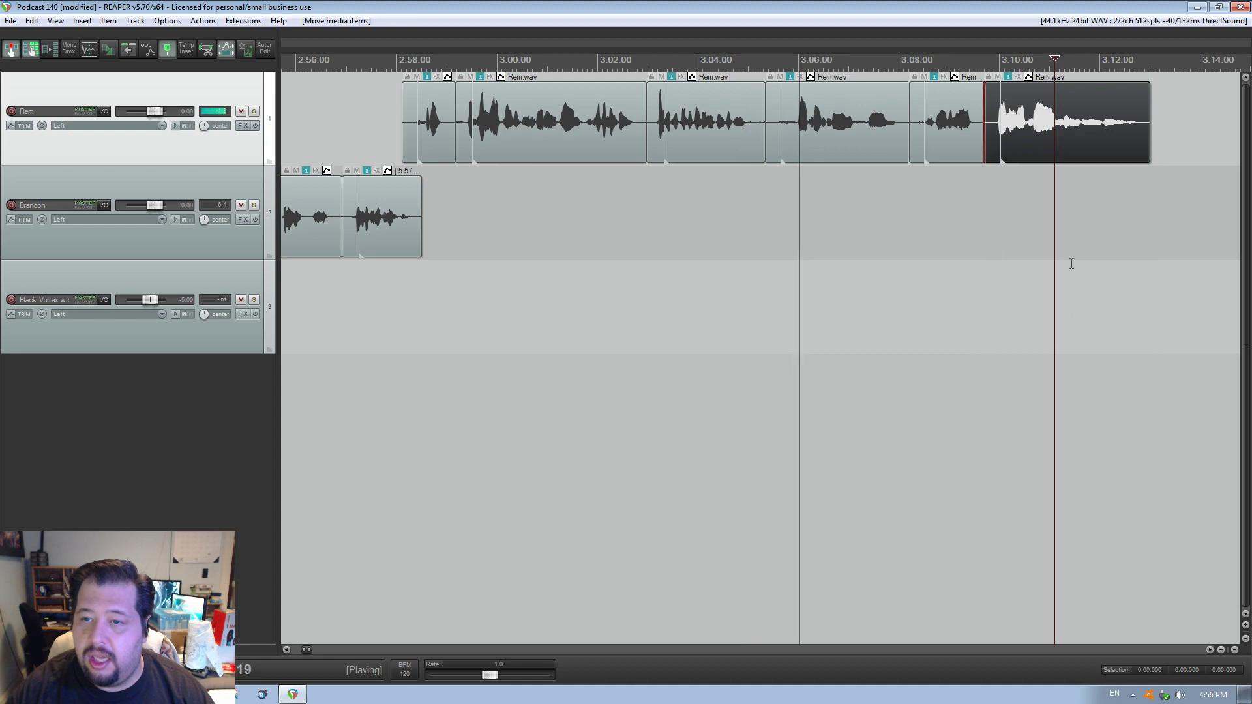
- Play from about 3:01.7, trim the silent end of track 1's clip, and ripple-move the next clip to start at about 3:02.8
click(1209, 651)
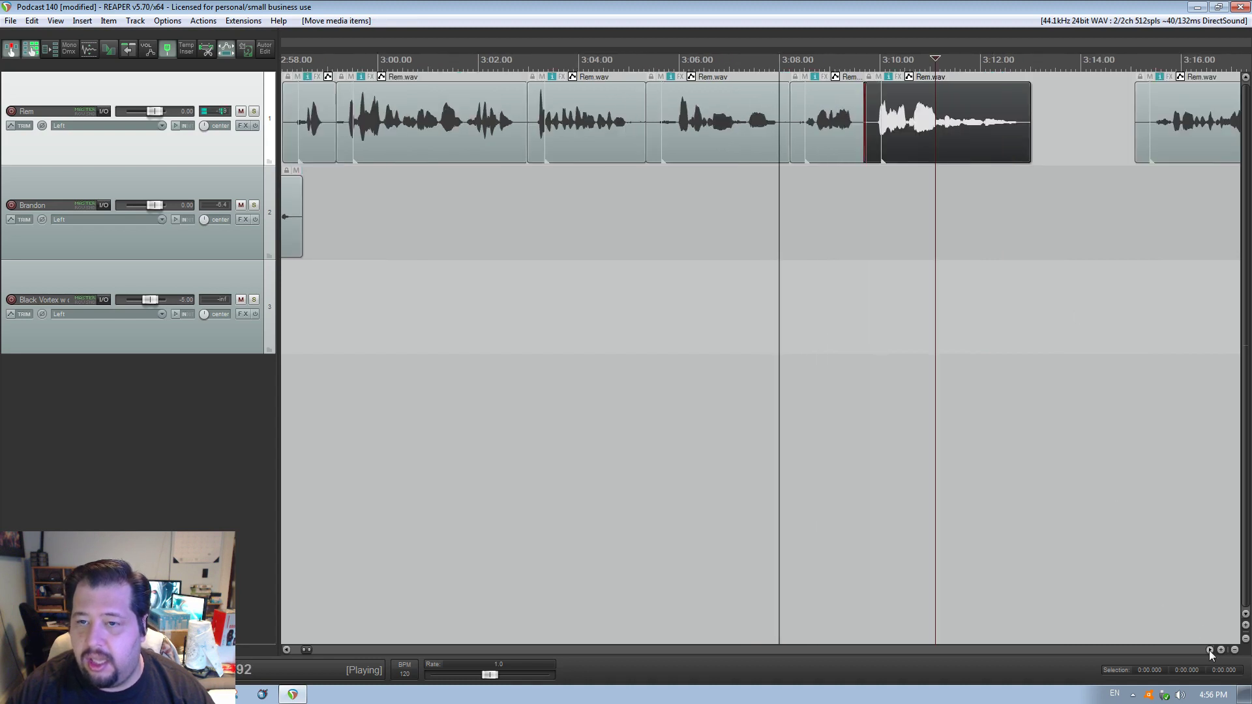
click(1210, 651)
click(287, 650)
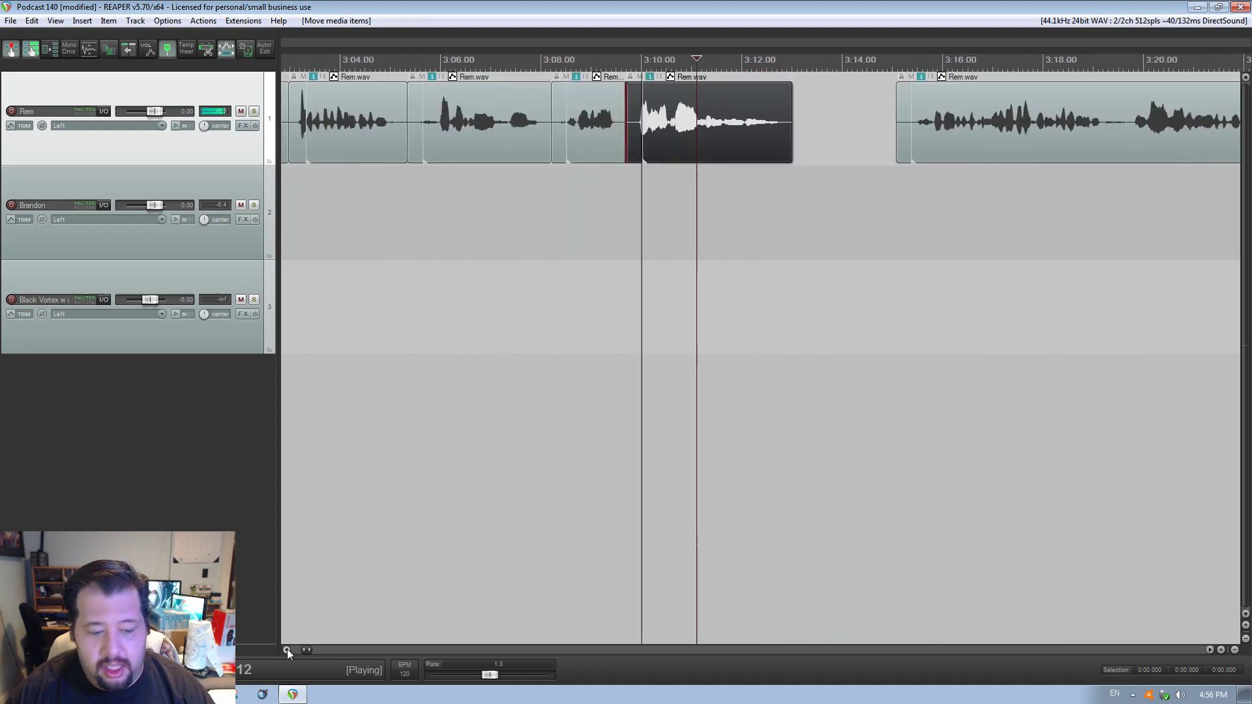
click(287, 650)
click(287, 650)
click(540, 259)
key(space)
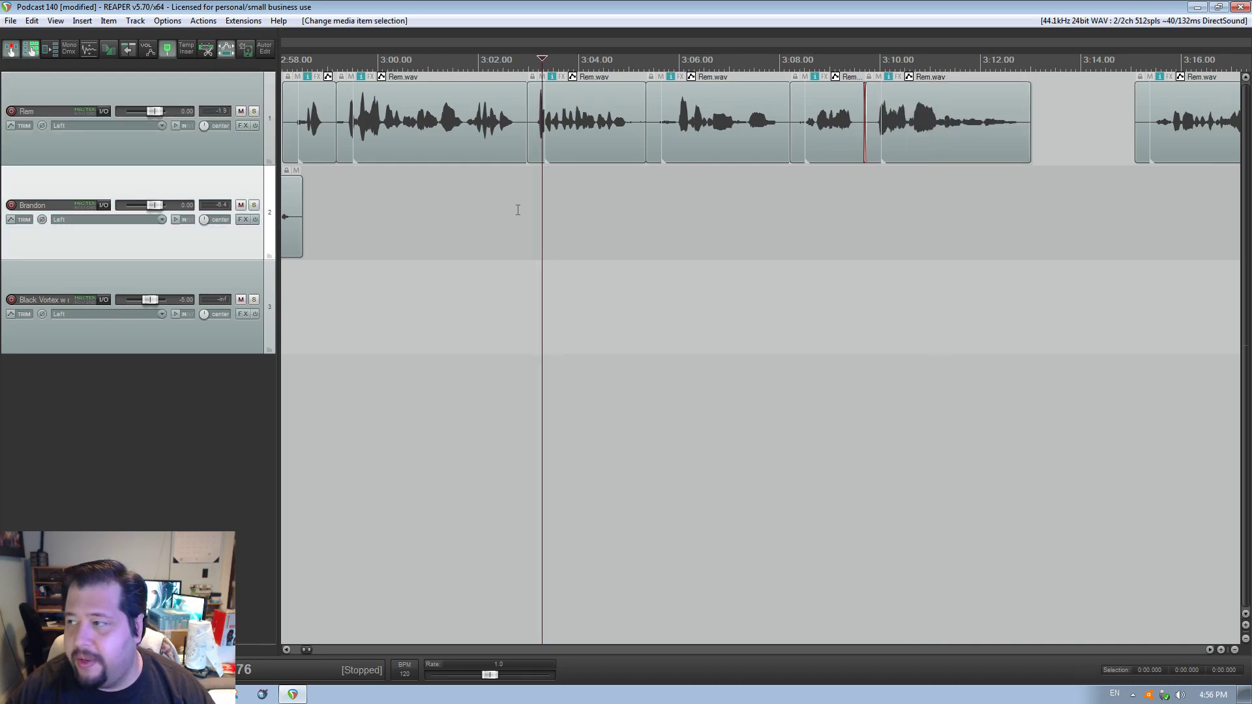
click(464, 247)
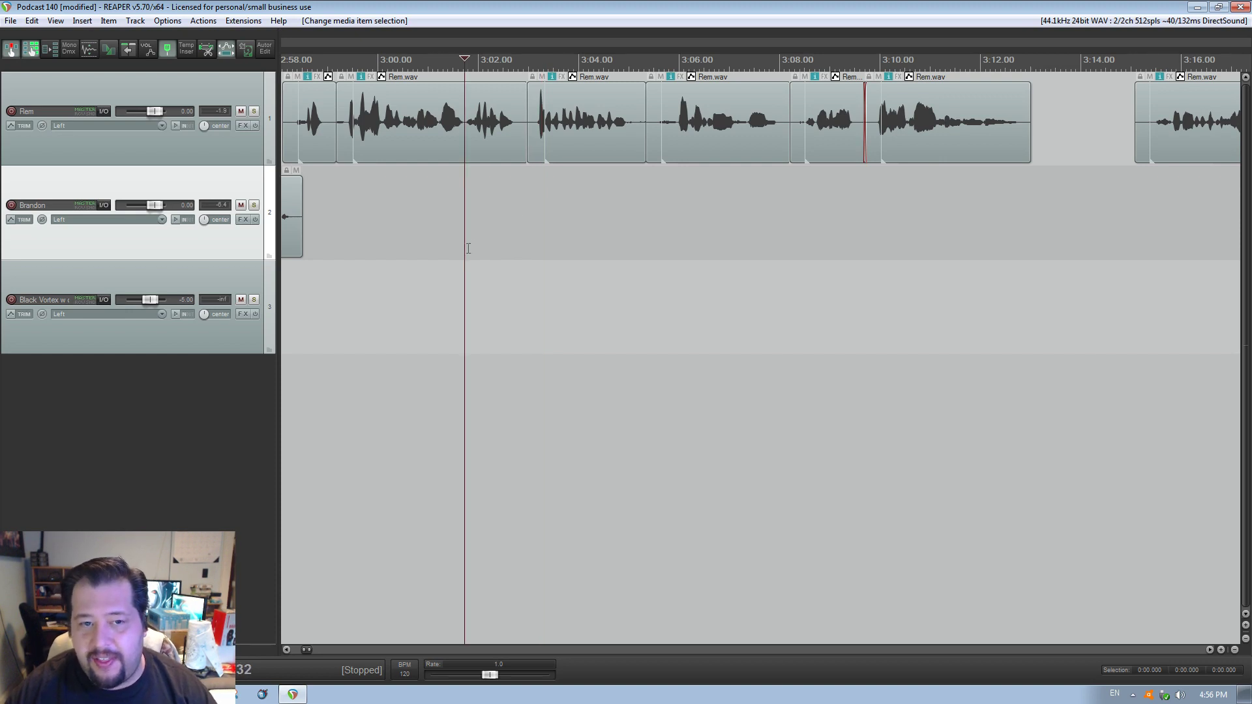
key(space)
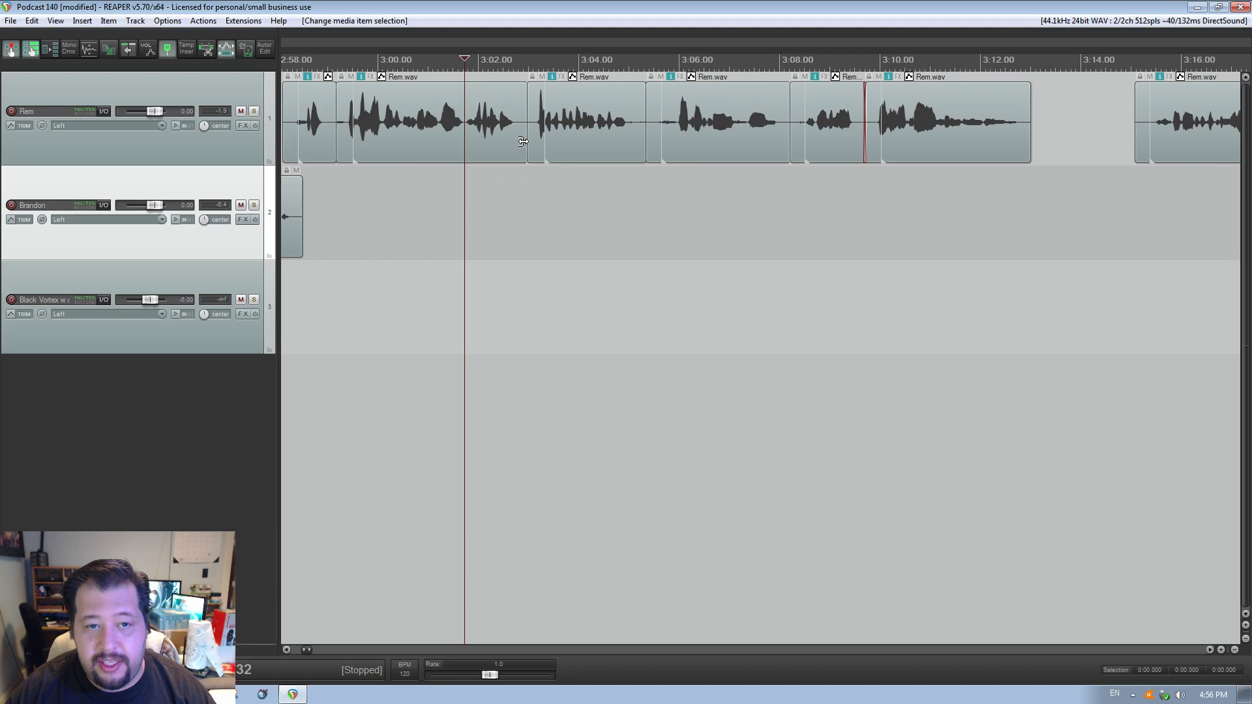
drag(525, 141, 558, 143)
key(space)
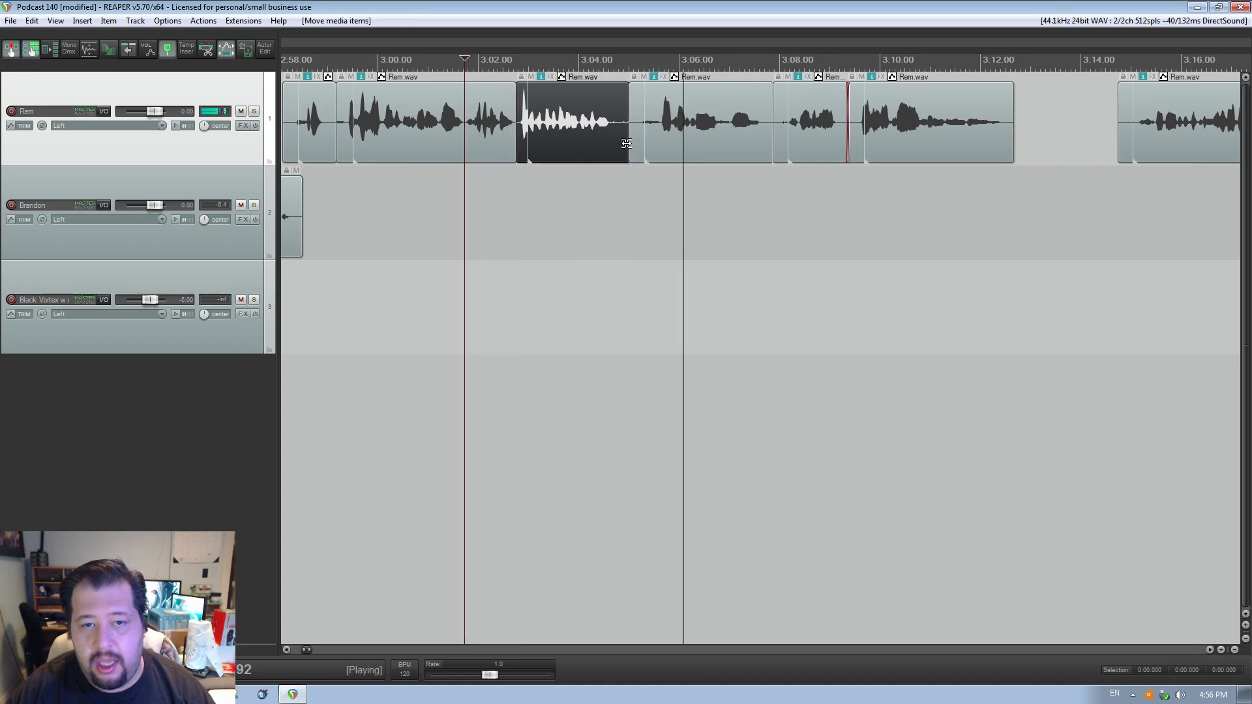
- Trim the silence around 3:05 between track 1's clips, and ripple-move its following speech clips to start at about 3:04.6 and 3:11.7
key(space)
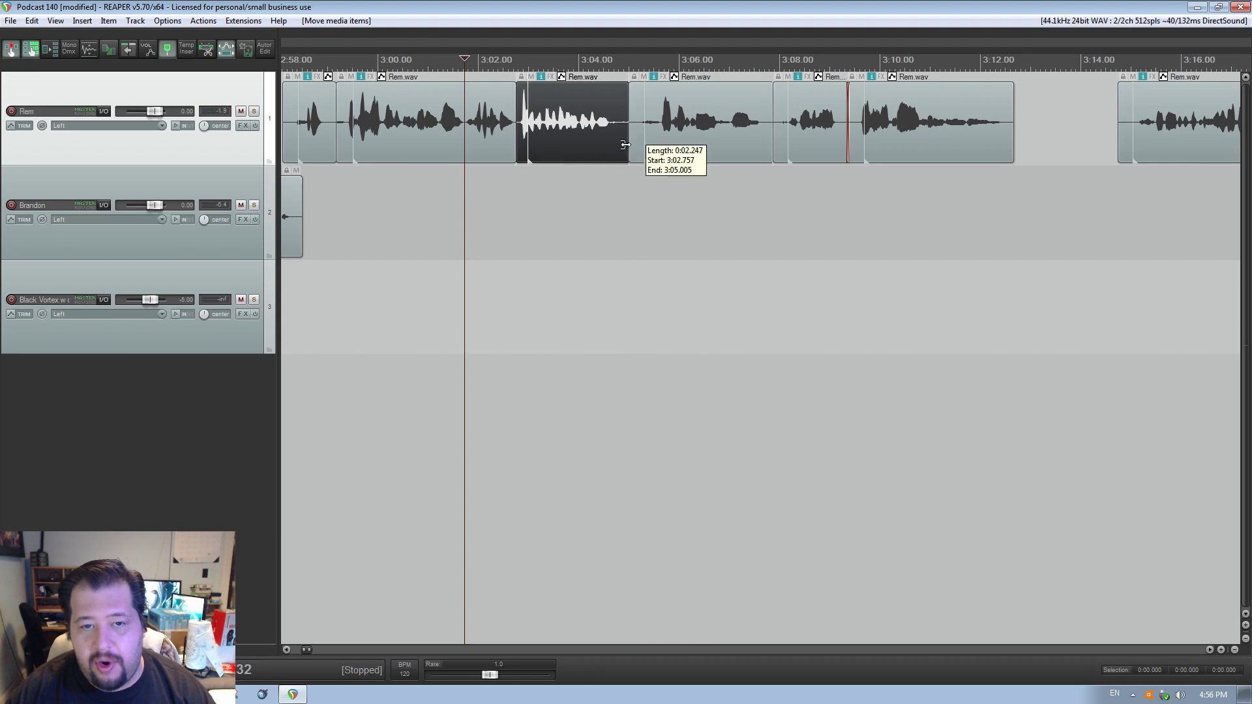
mouse_move(625, 144)
mouse_down()
mouse_move(613, 146)
mouse_move(665, 153)
mouse_move(629, 147)
mouse_up()
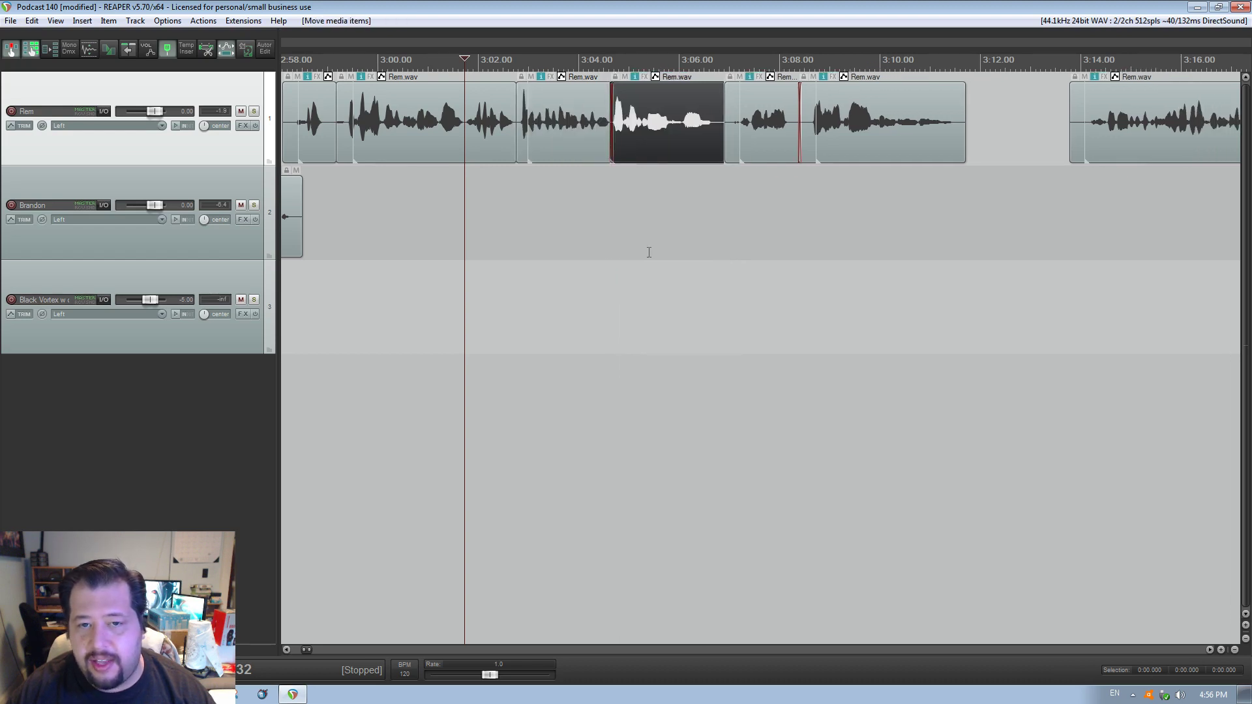
key(space)
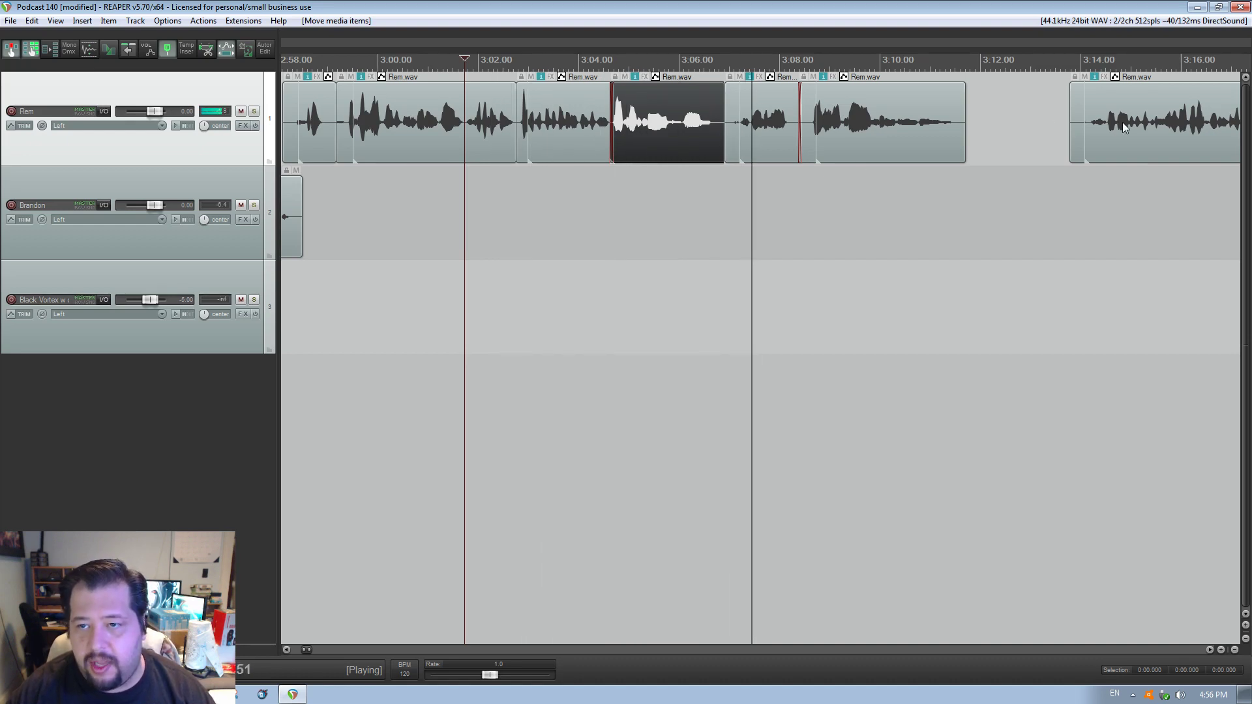
click(1102, 124)
drag(1103, 123, 998, 124)
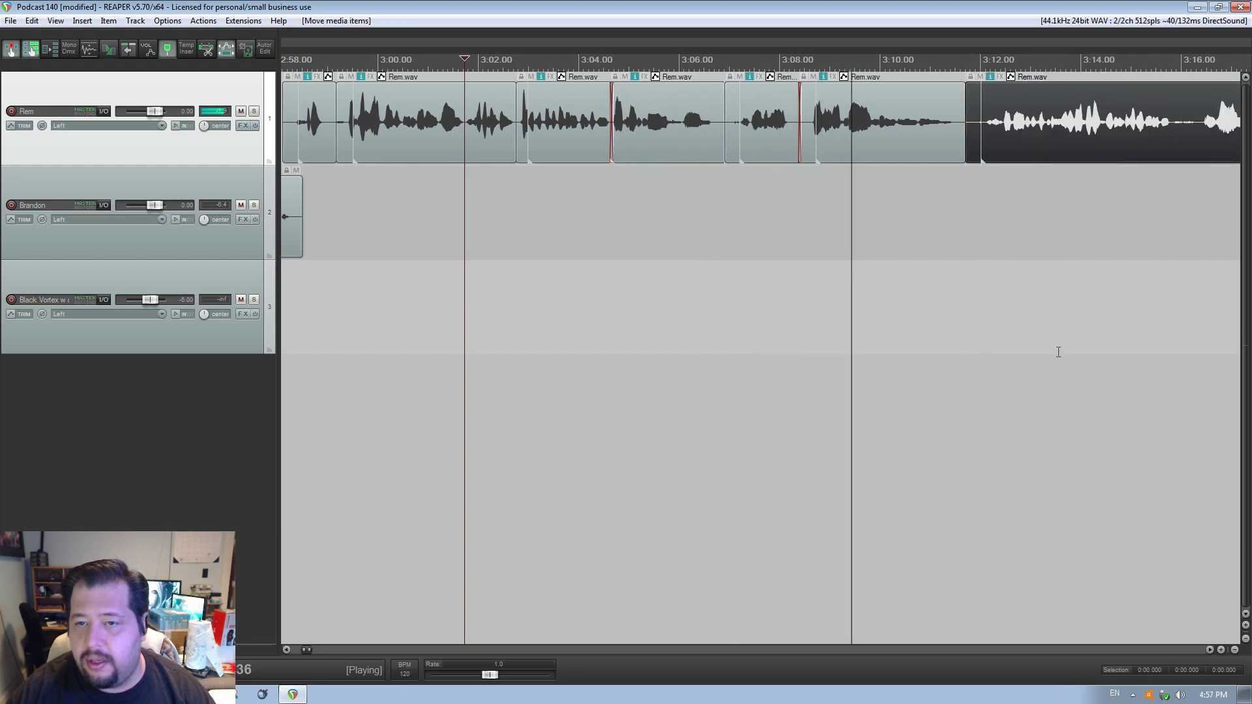
- Trim the end of track 1's speech clip to about 3:23.1 and ripple-move track 2's short clip to start there
click(1213, 648)
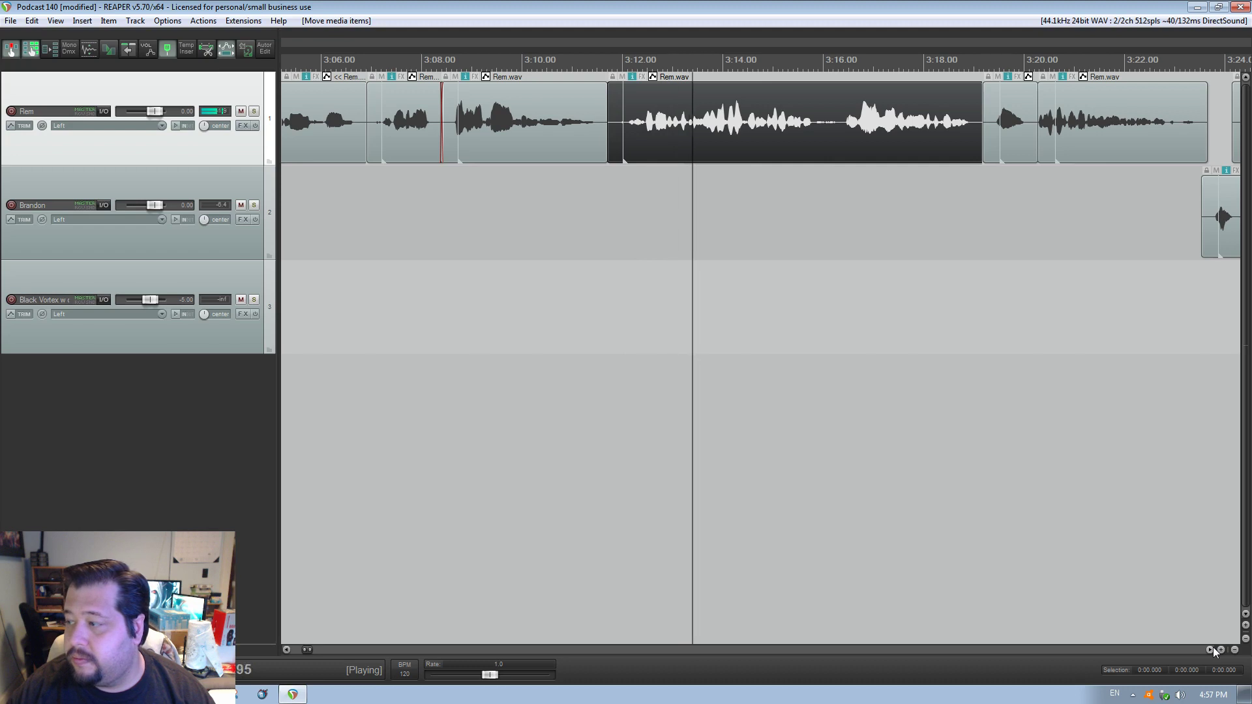
click(1211, 649)
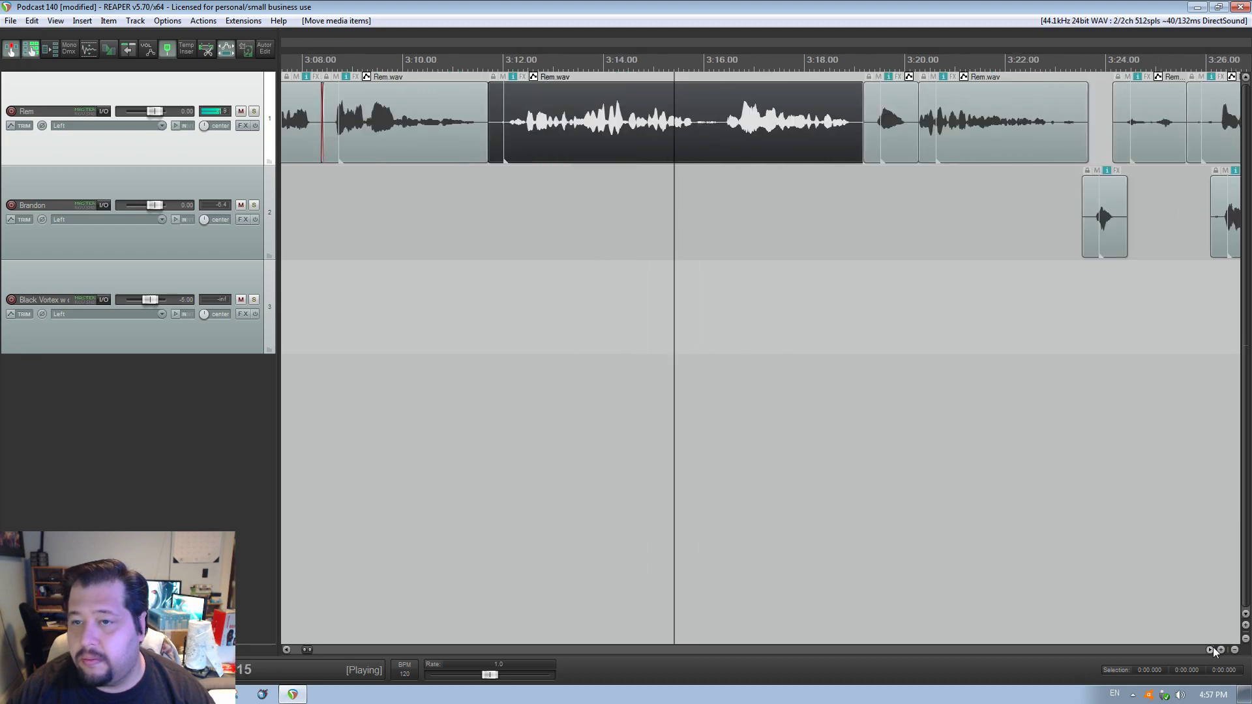
click(1211, 649)
click(1211, 649)
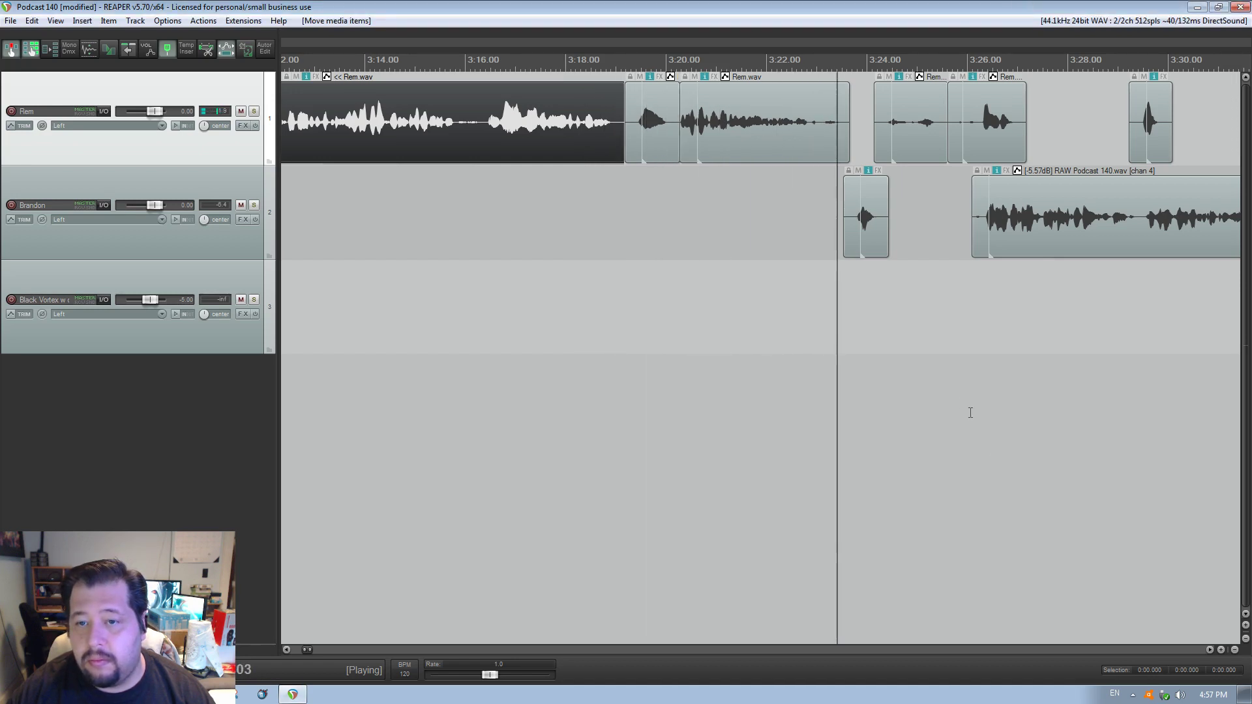
drag(845, 150, 823, 150)
drag(862, 205, 841, 212)
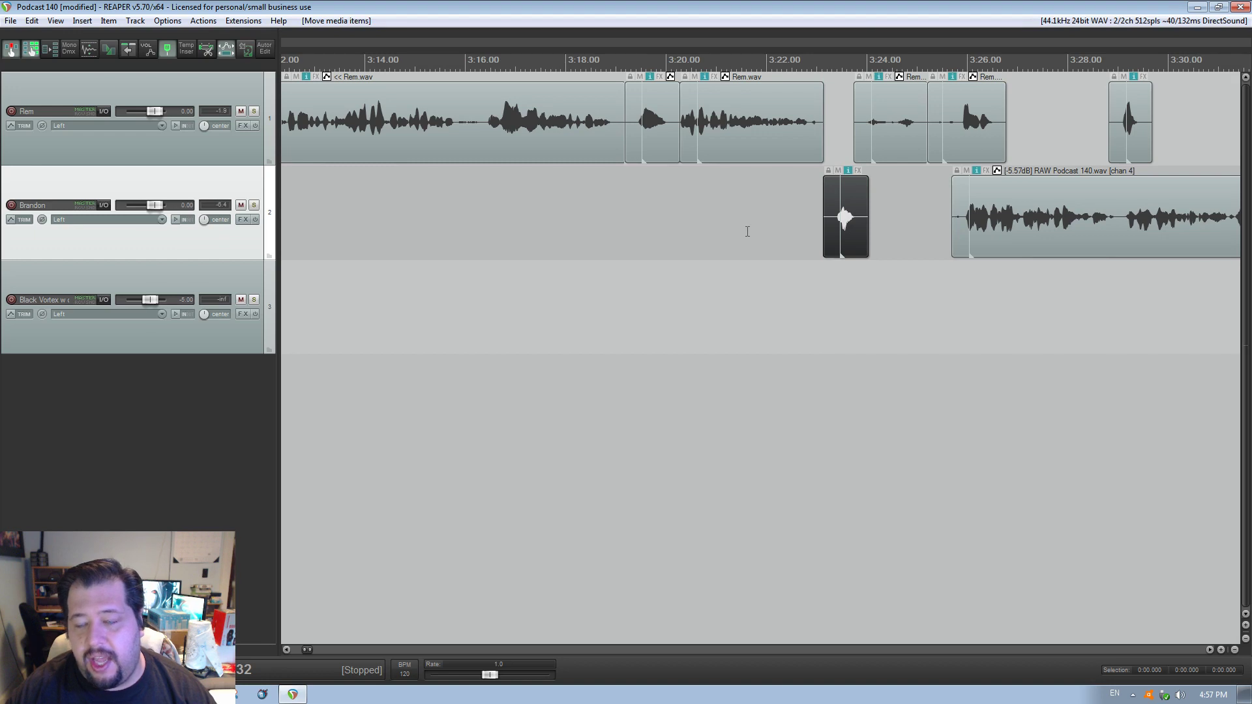
click(748, 231)
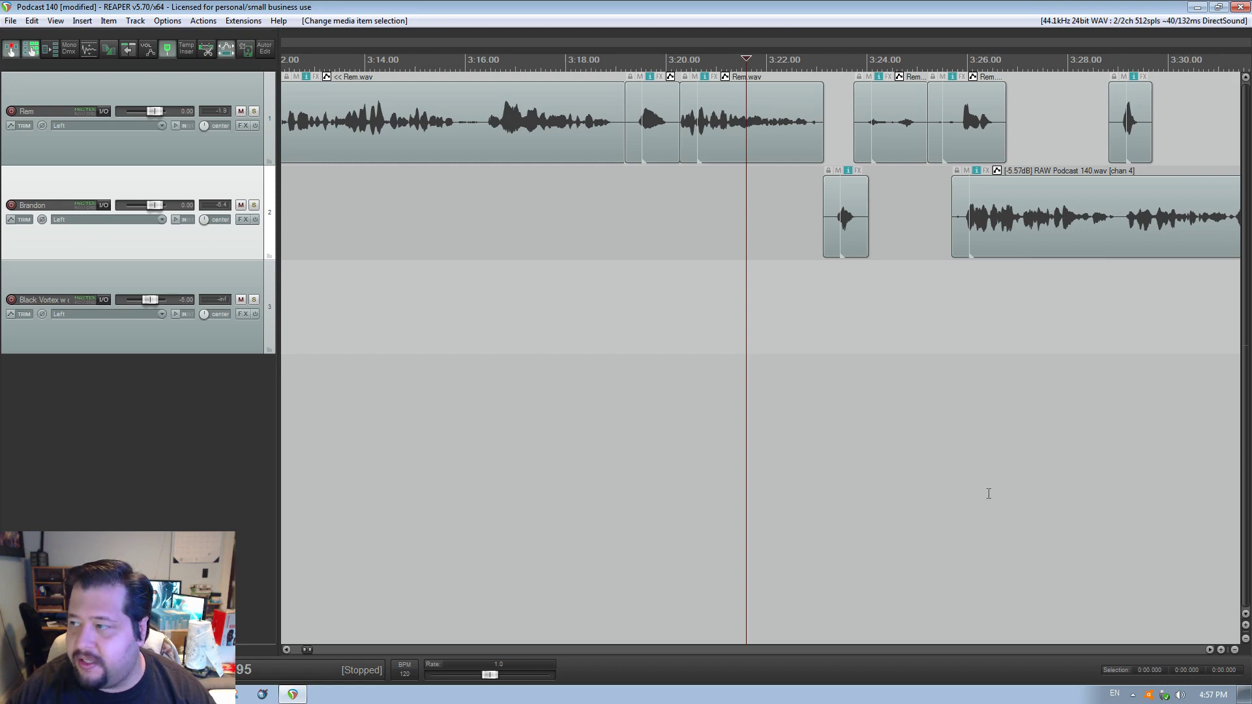
- Look over the remaining clips beyond 3:26 and play the conversation from about 7:04
click(1209, 650)
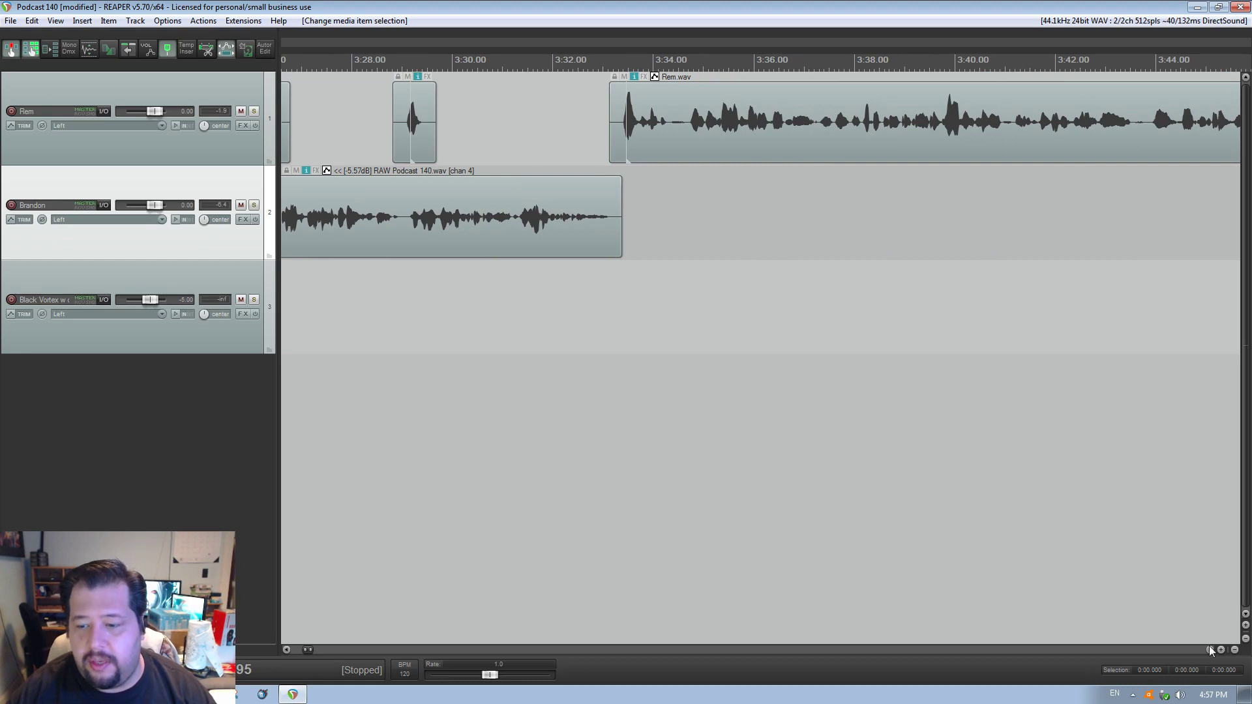
click(1210, 650)
scroll(1003, 240, down, 5)
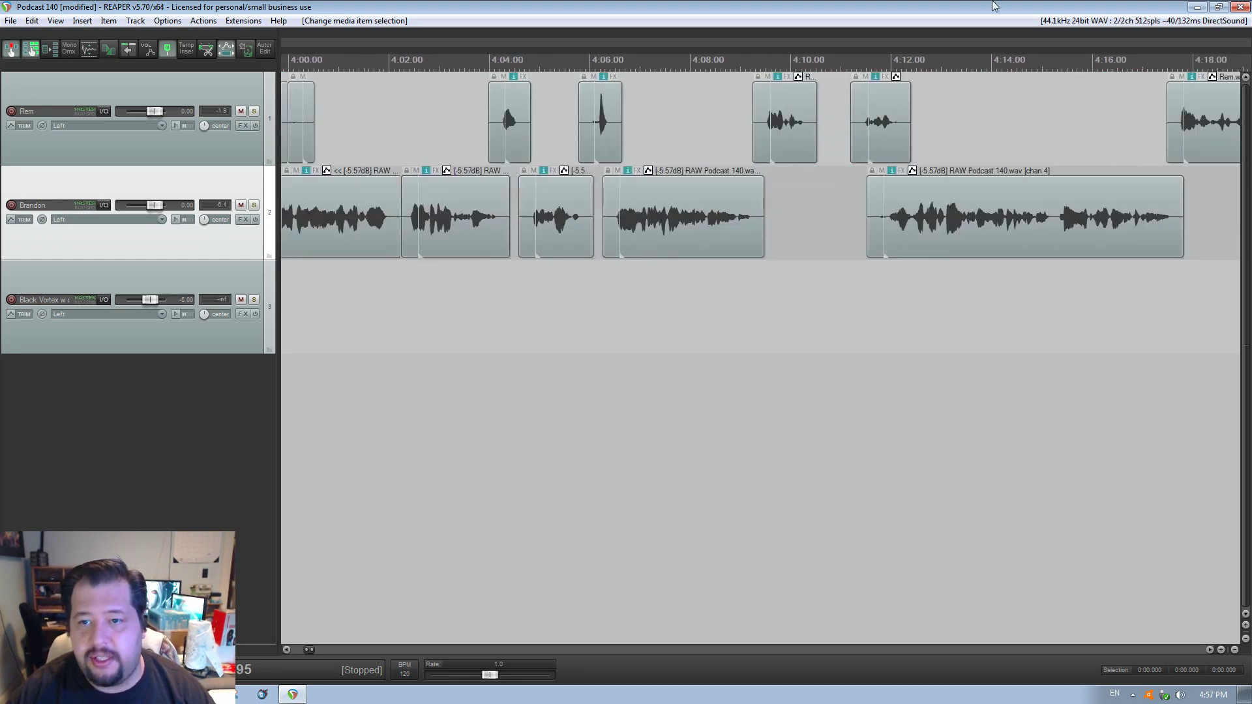
scroll(1003, 241, down, 6)
click(983, 279)
key(space)
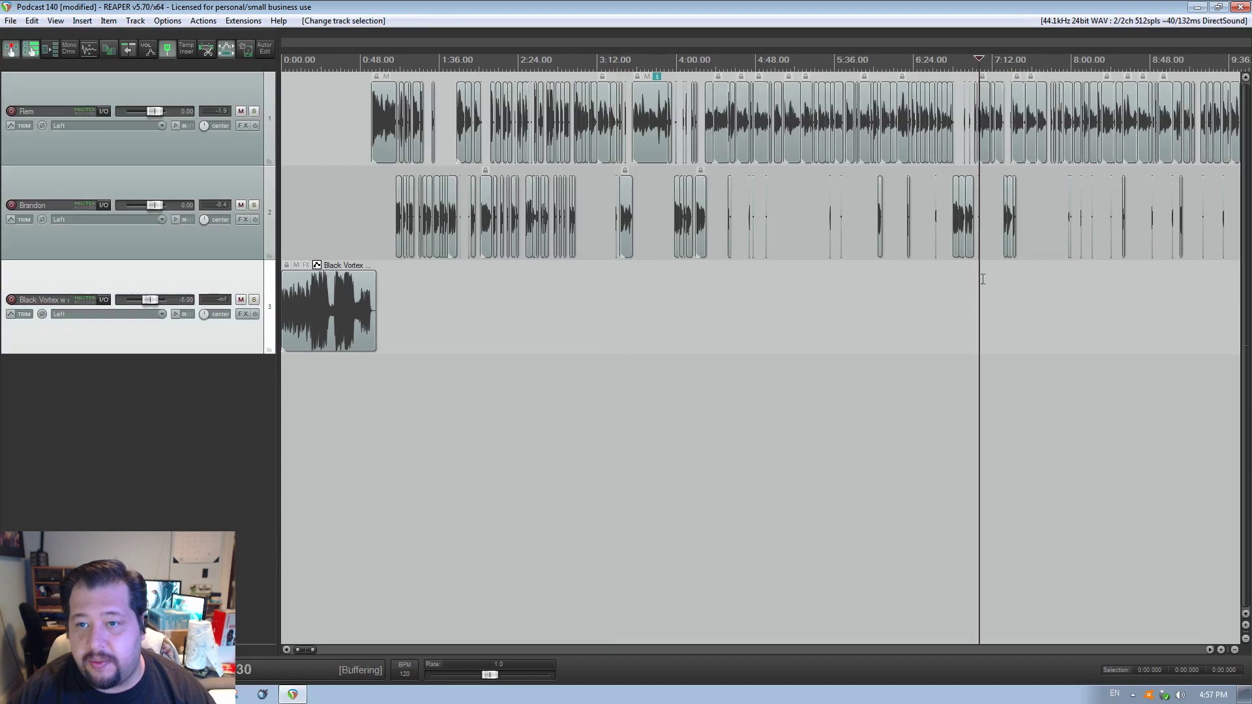
scroll(1014, 303, up, 6)
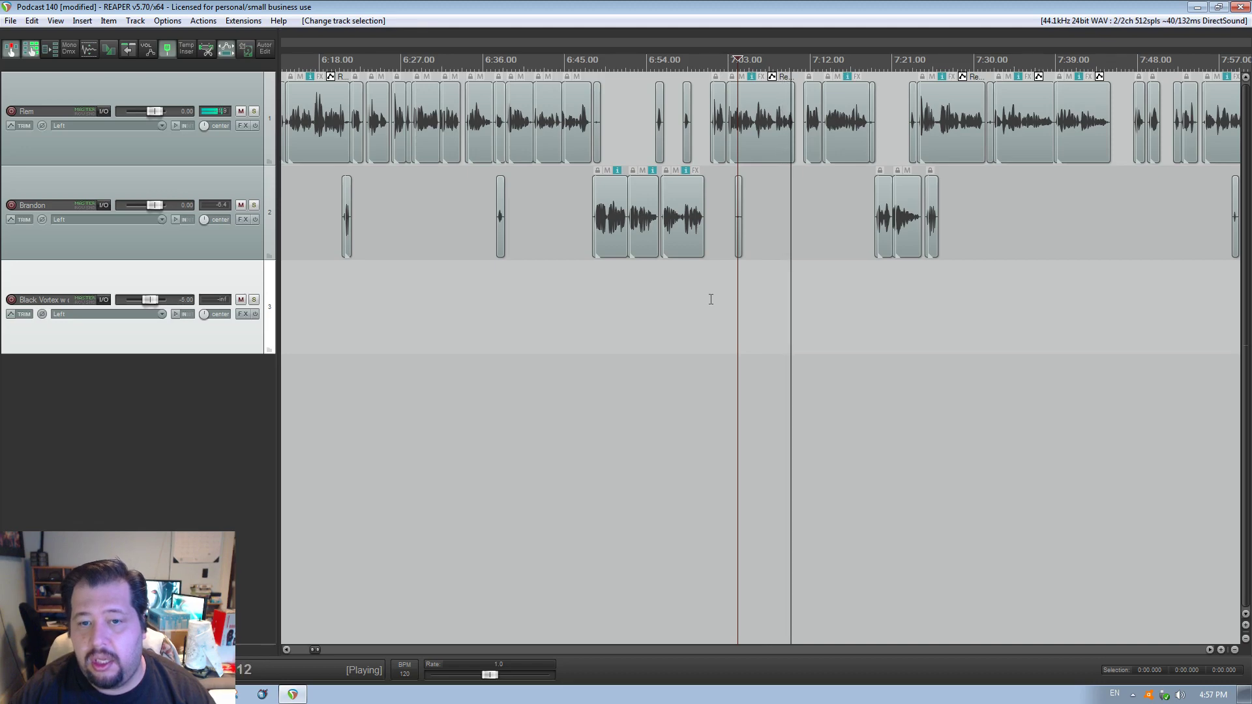
- Spot-check the remaining conversation by playing from about 15:53, 19:26, 27:45 and 28:26
scroll(1009, 324, down, 8)
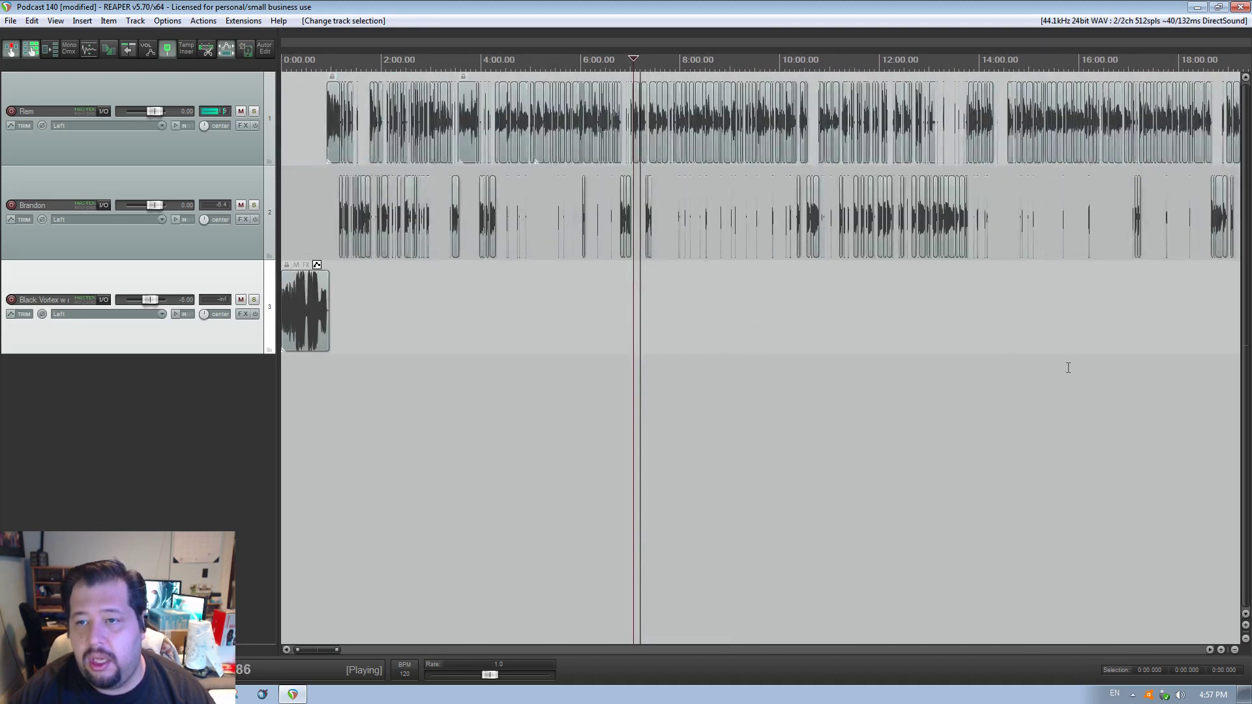
click(1071, 368)
scroll(1061, 374, up, 6)
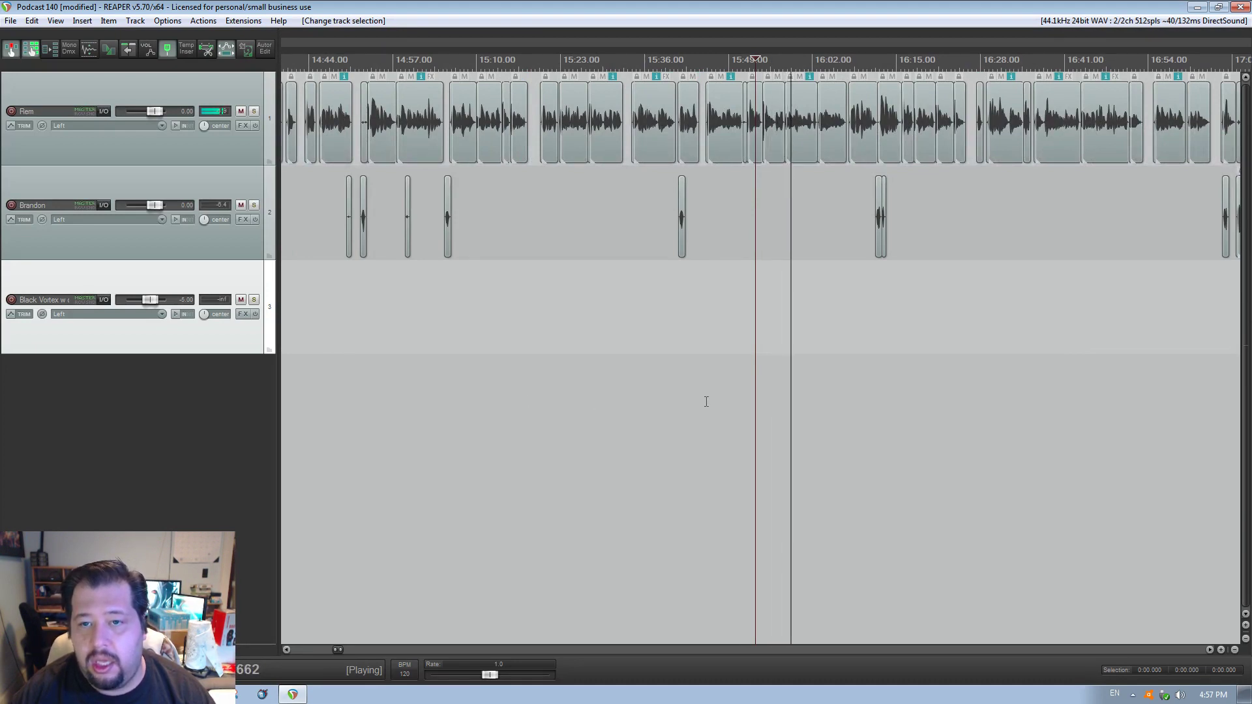
scroll(1102, 418, down, 4)
click(1103, 418)
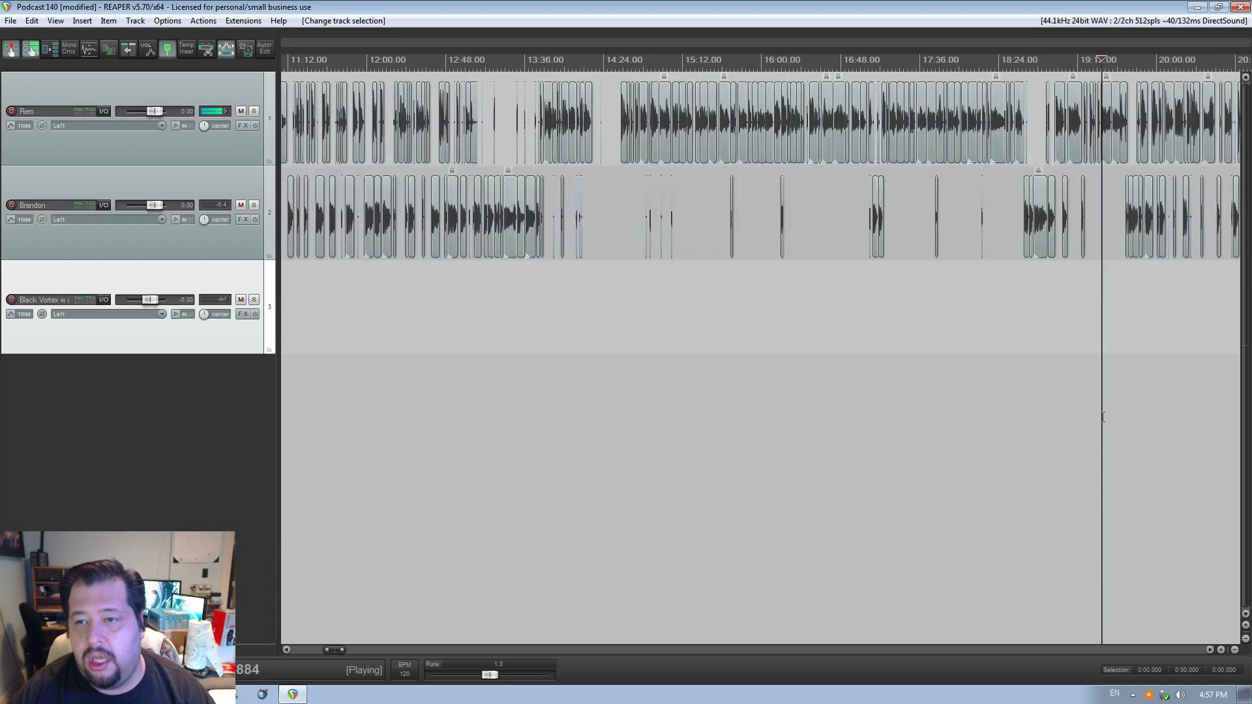
click(1210, 650)
click(969, 439)
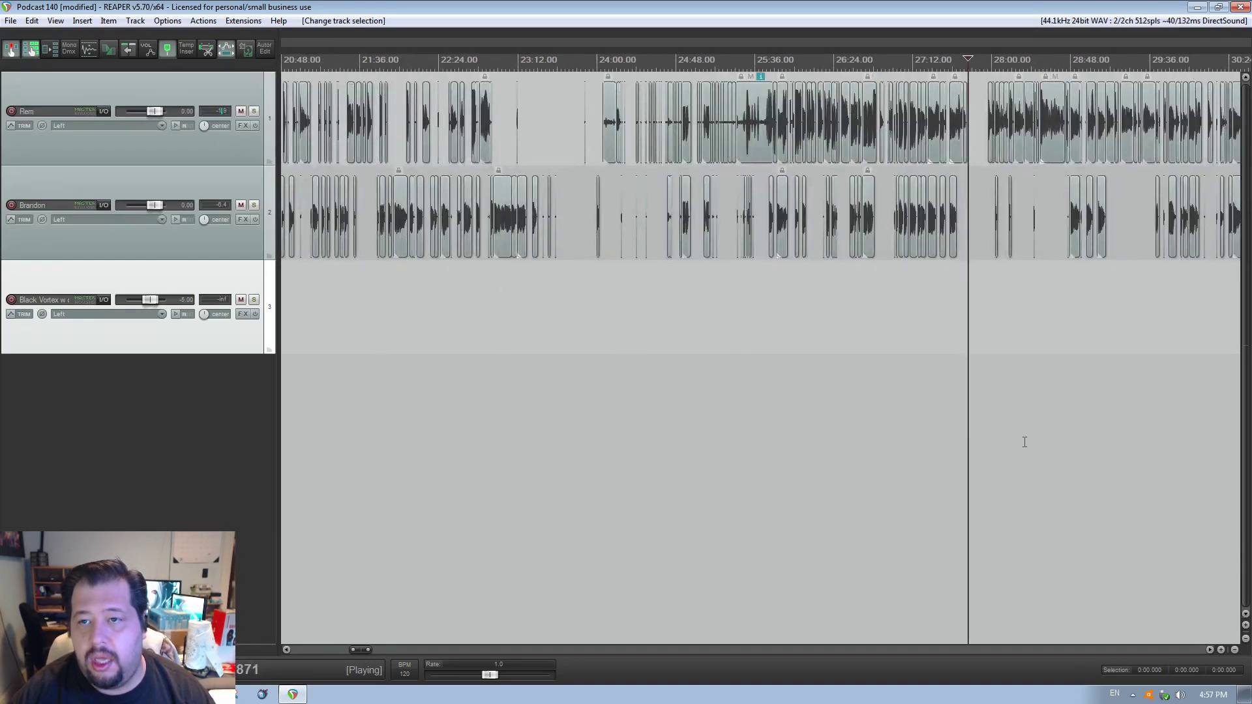
click(1035, 358)
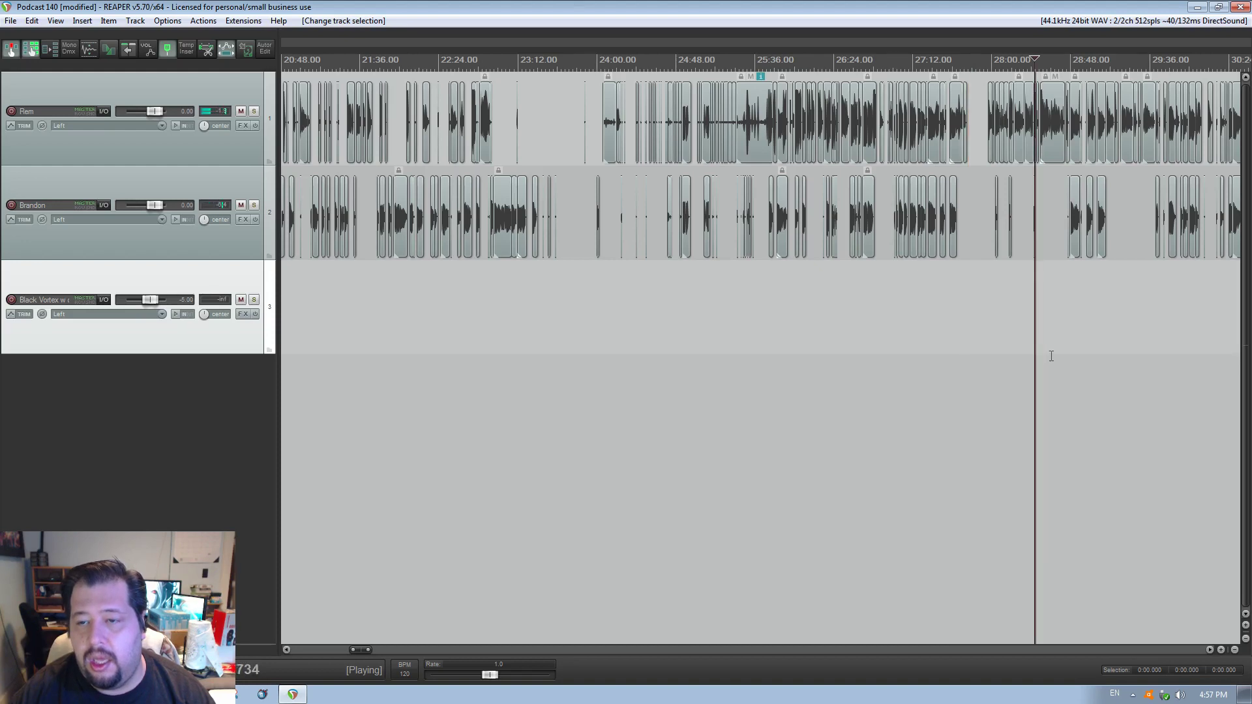
- Spot-check the conversation by playing from about 26:55, 22:37 and 21:58
scroll(1051, 356, up, 2)
scroll(1048, 358, up, 2)
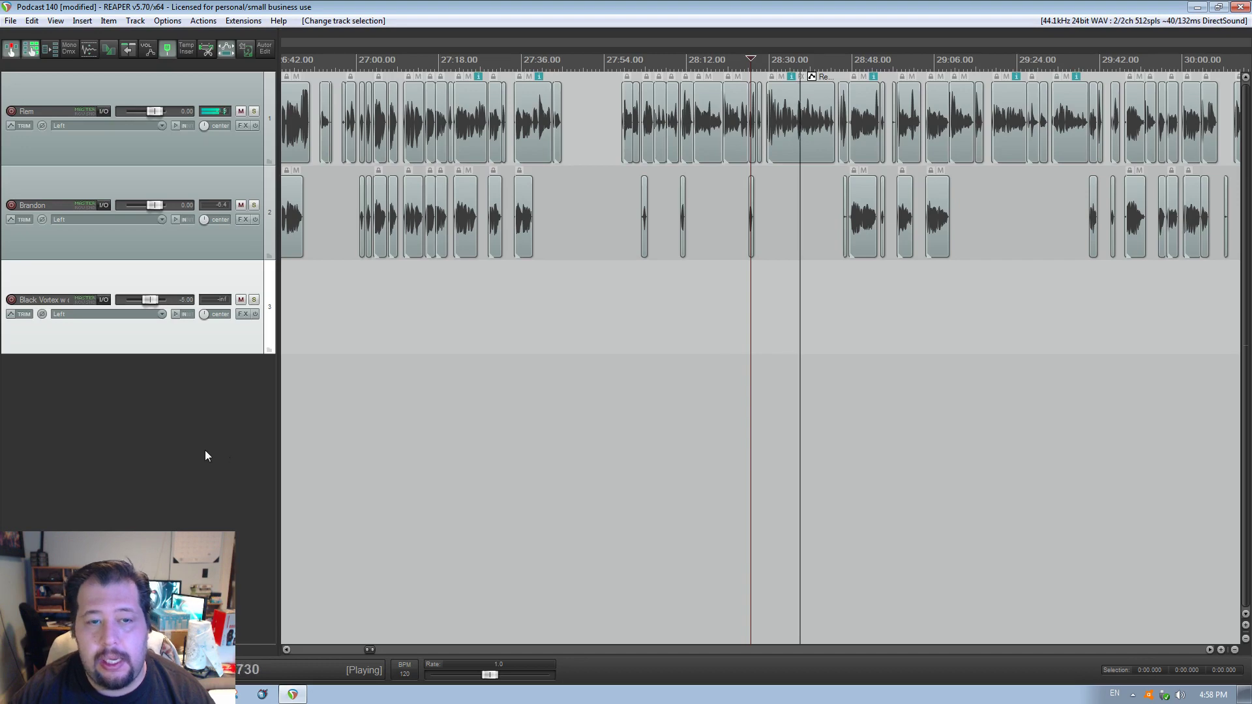
click(336, 424)
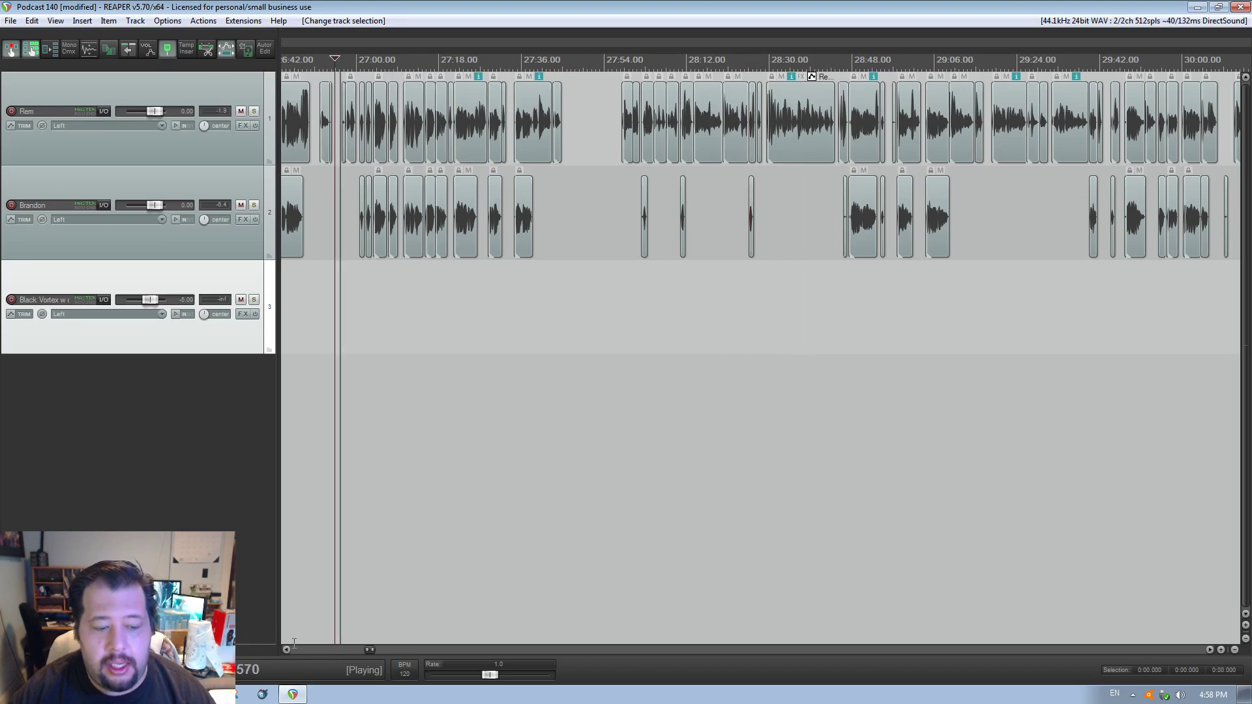
click(287, 650)
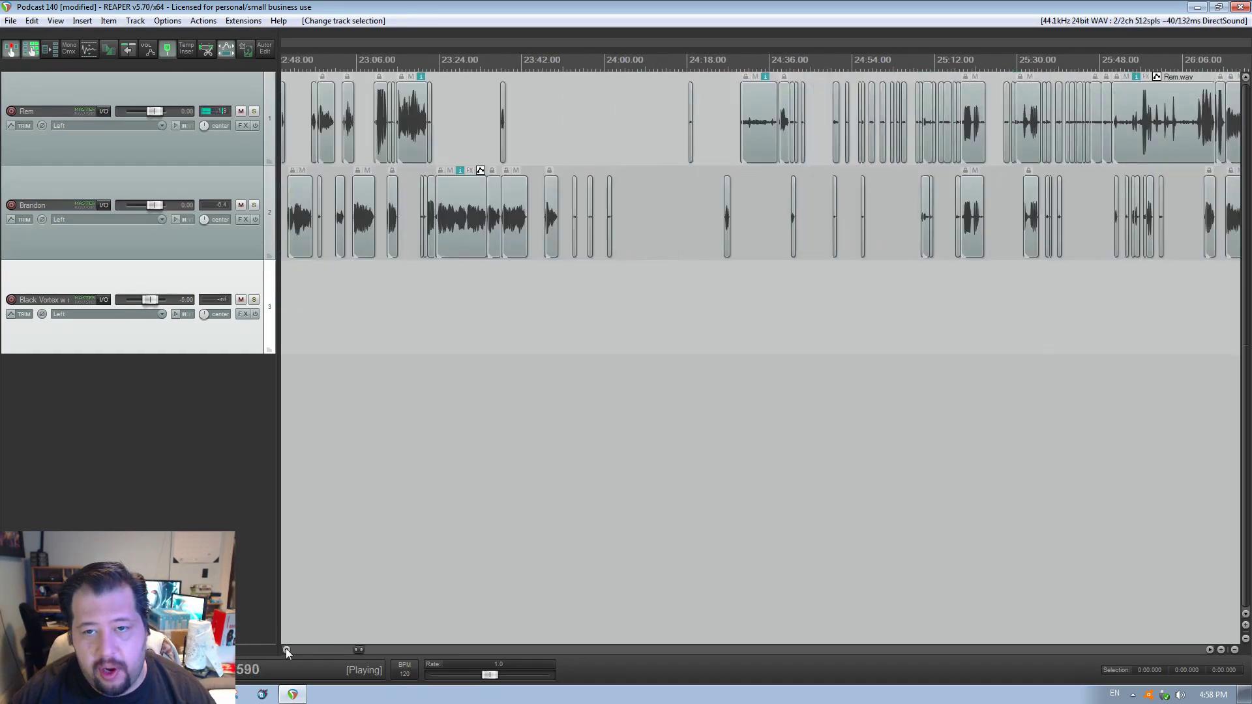
drag(286, 648, 286, 648)
click(700, 304)
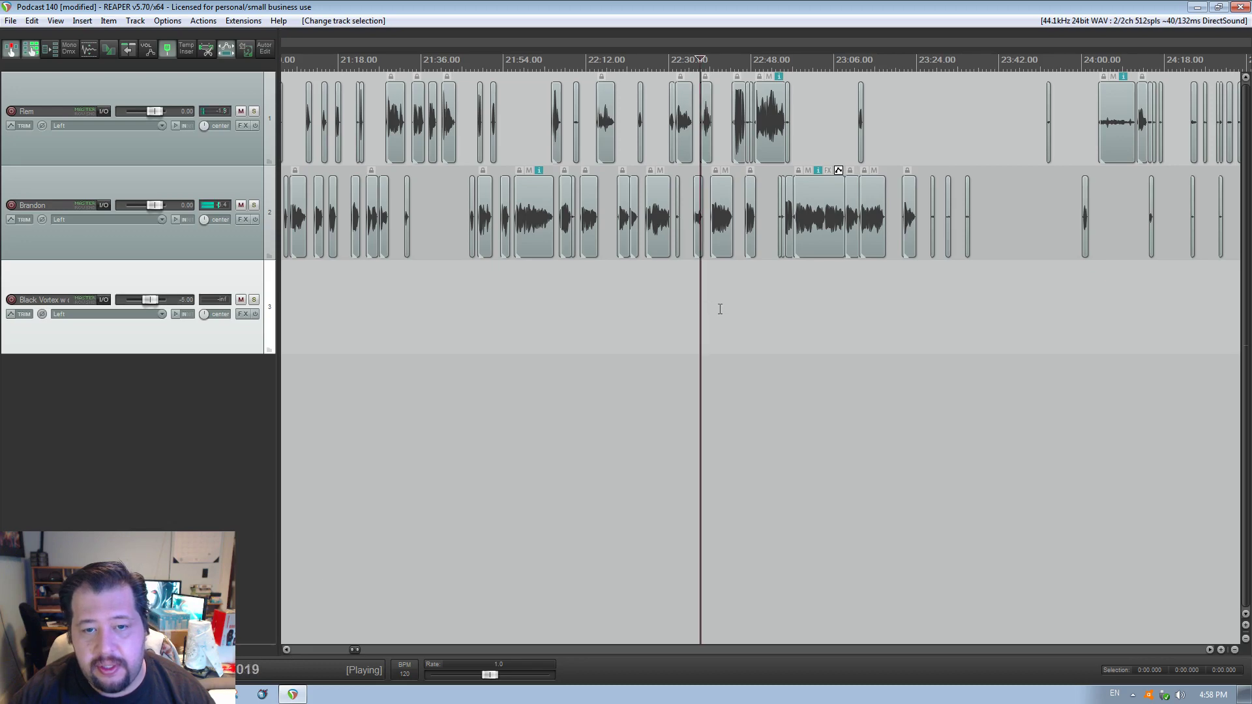
click(522, 303)
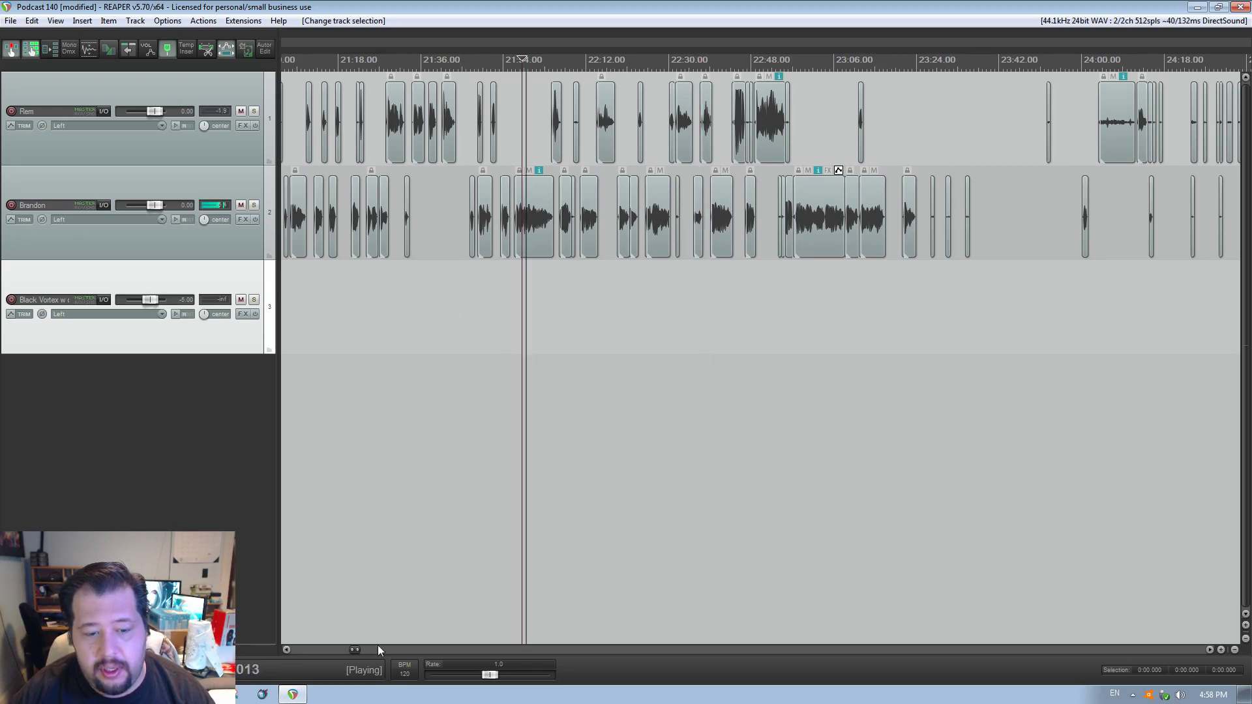
click(288, 650)
scroll(345, 601, right, 3)
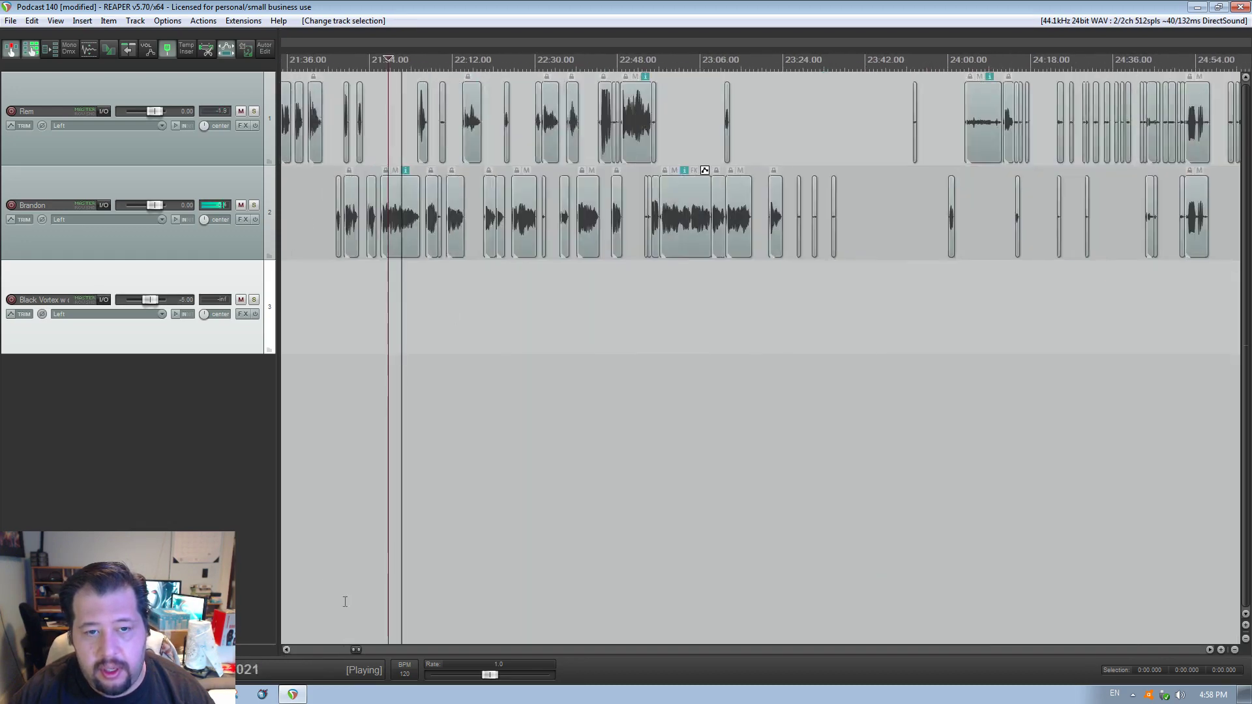
key(space)
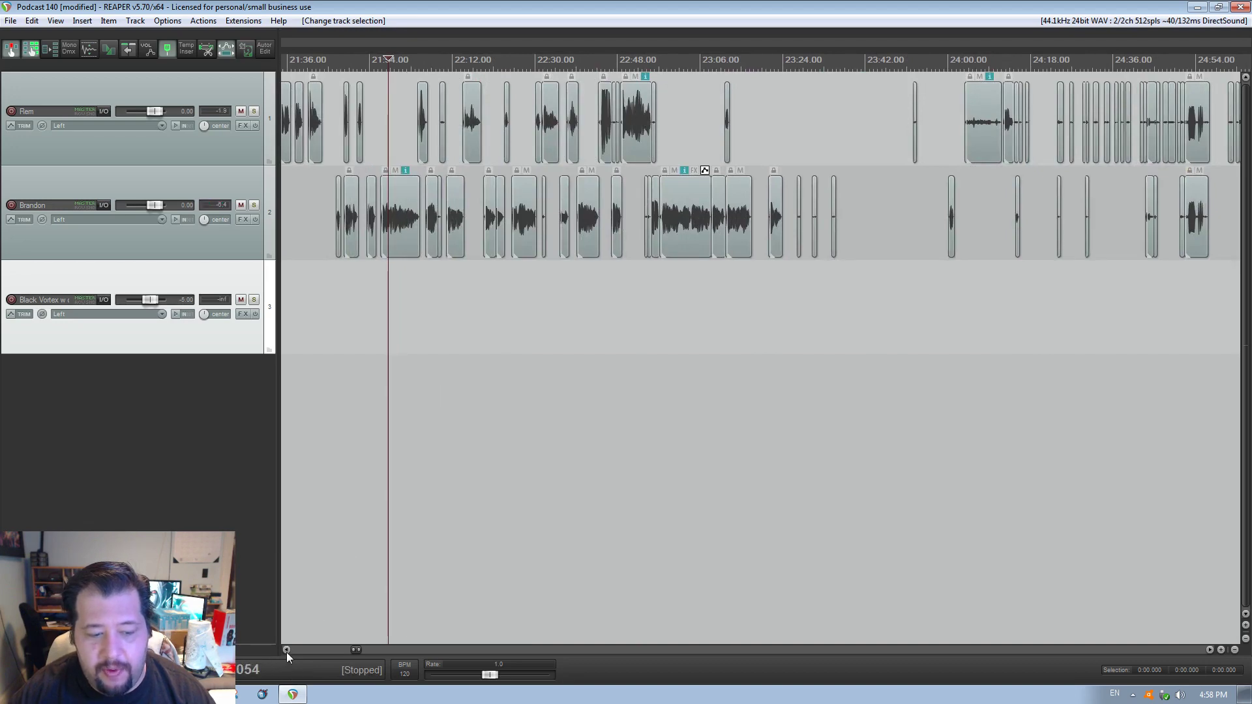
- Review the earlier part of the timeline, playing from about 14:35 and 18:42
click(287, 650)
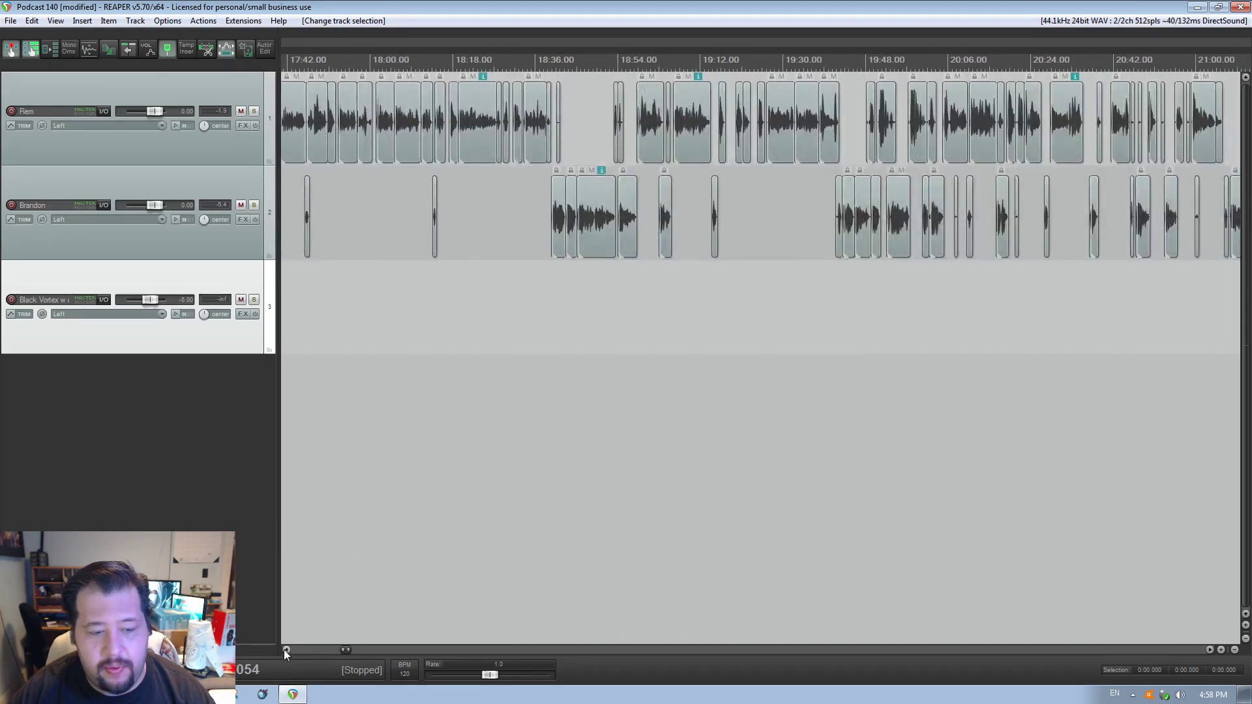
drag(285, 651, 285, 650)
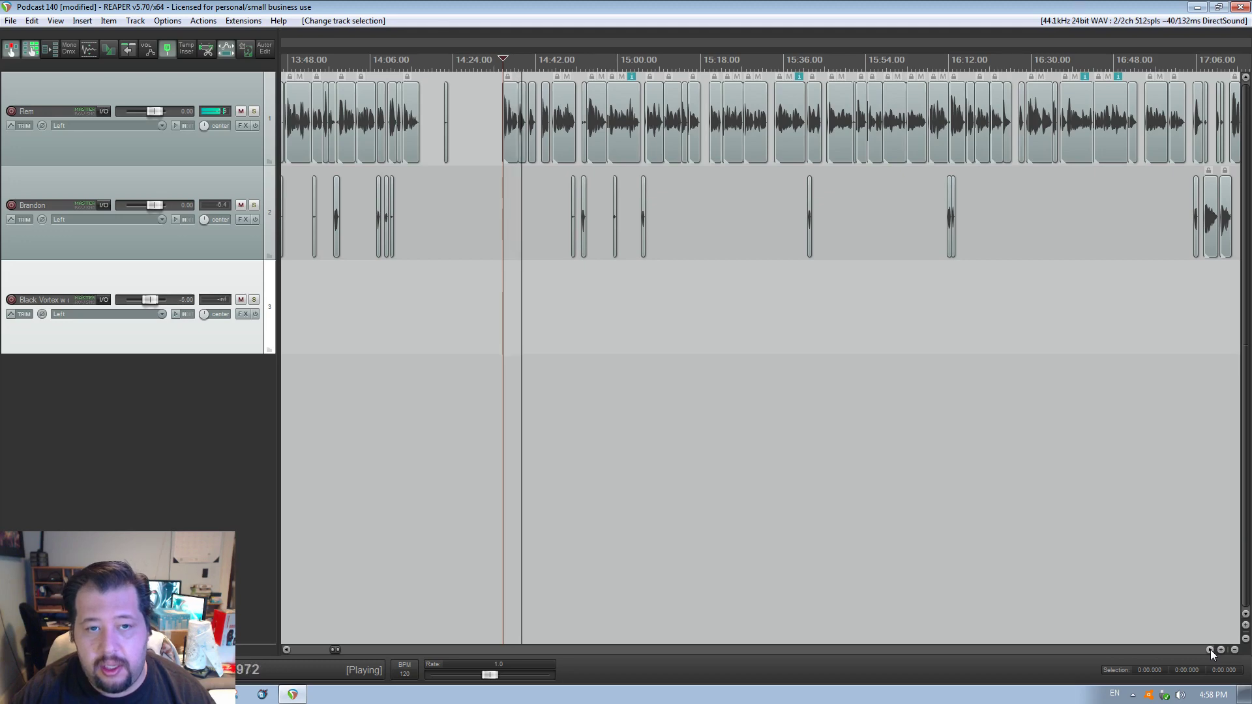
drag(1211, 650, 1211, 650)
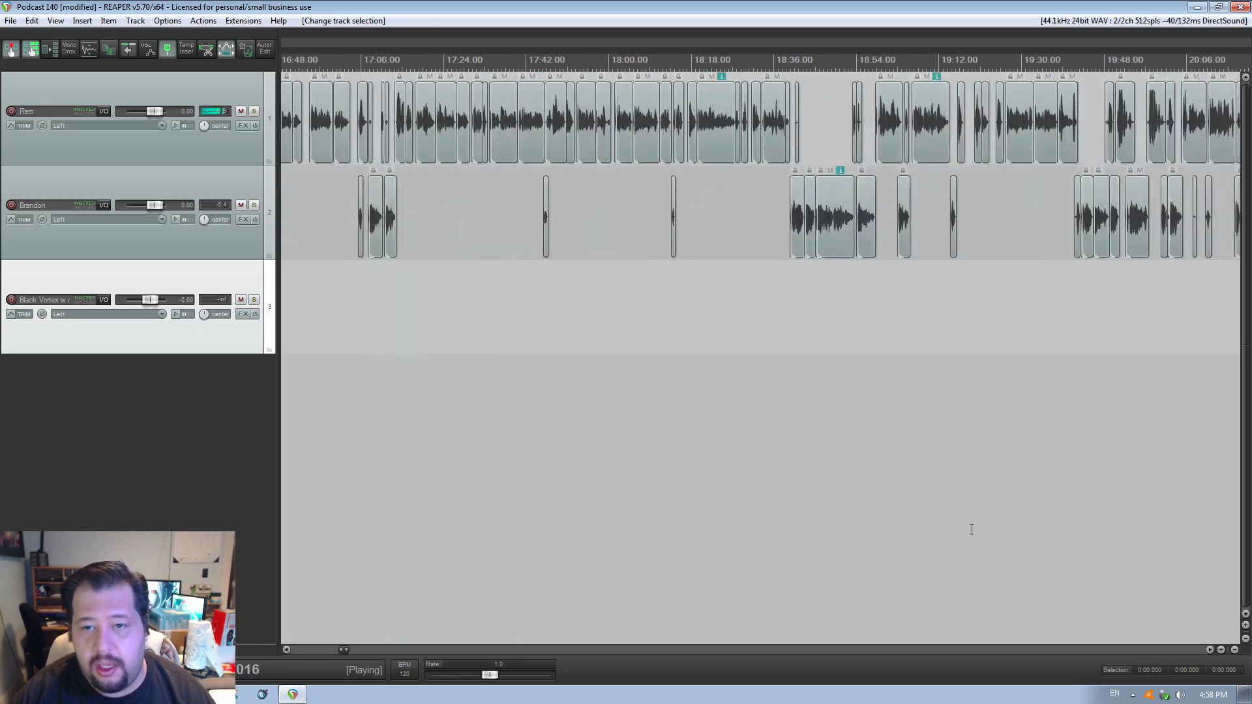
click(802, 288)
key(space)
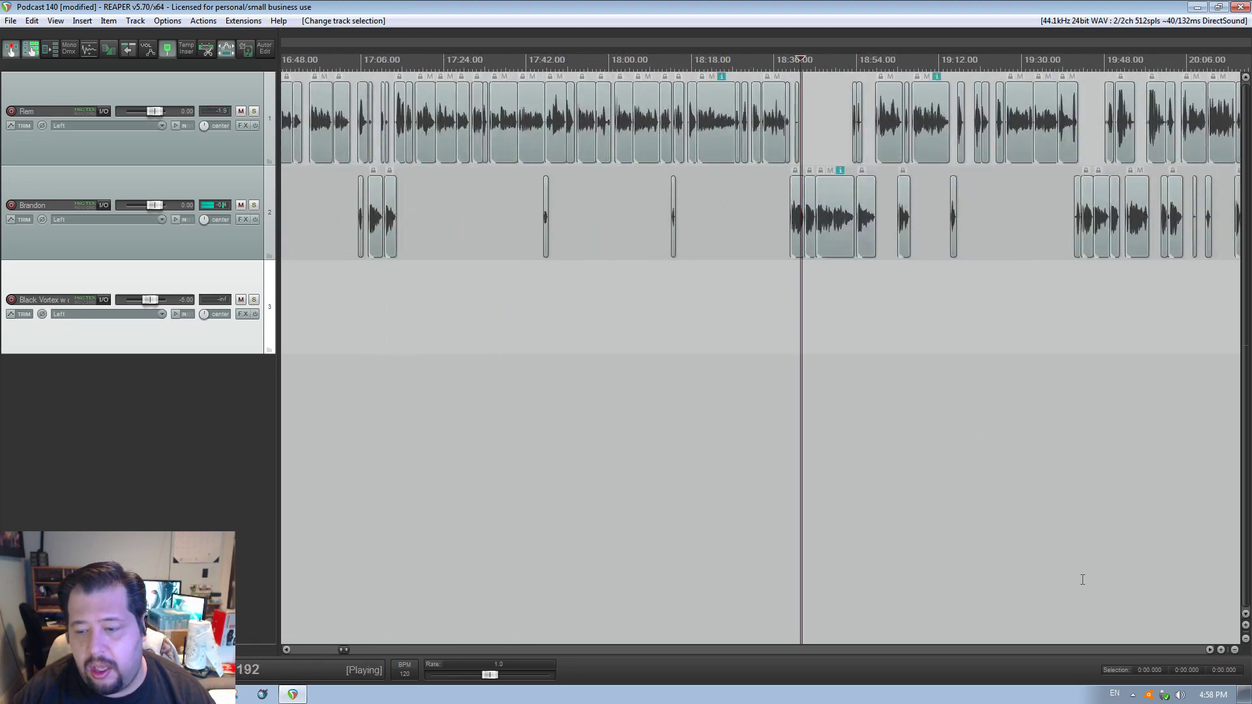
- Listen to the conversation from about 22:55, 21:58 and 22:26
drag(1211, 653, 1211, 653)
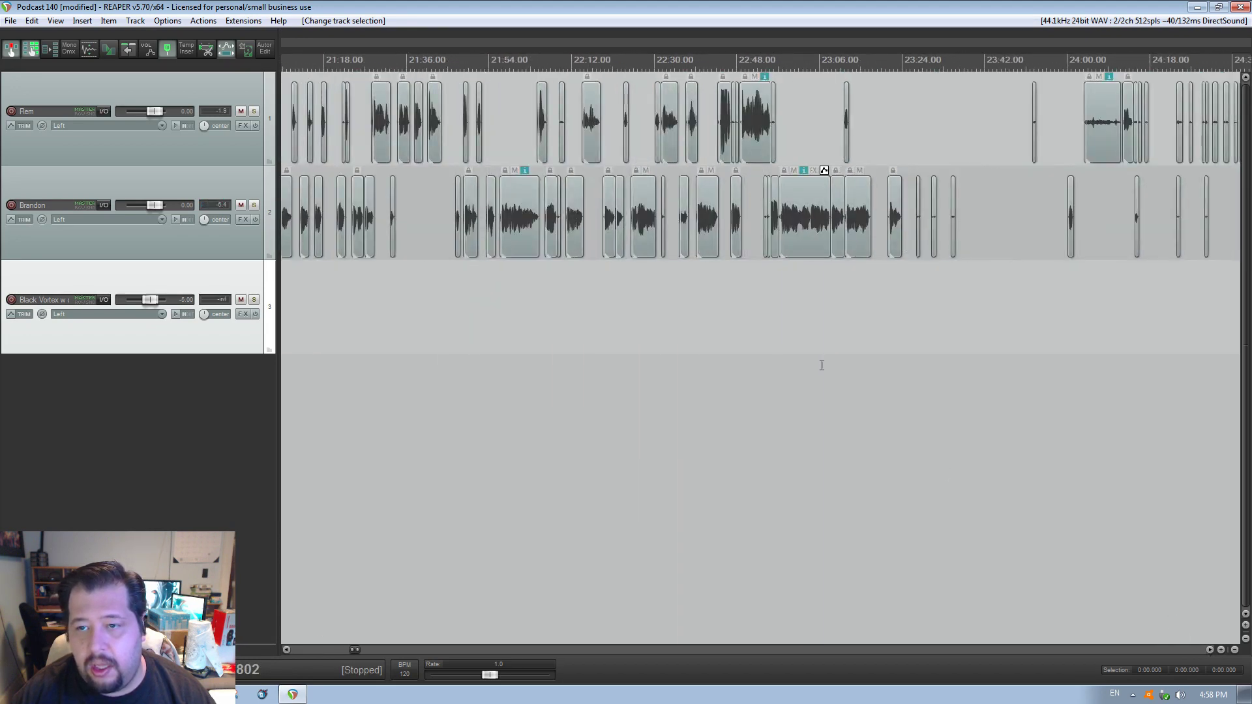
click(769, 332)
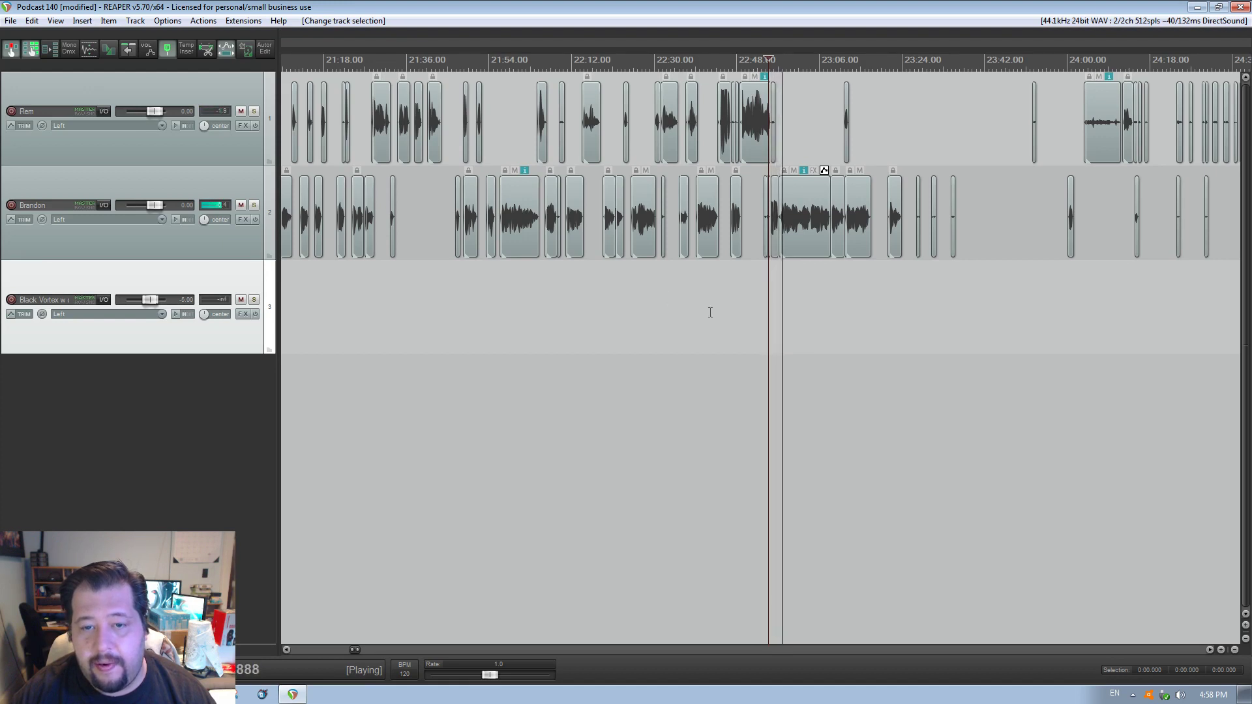
click(506, 294)
key(space)
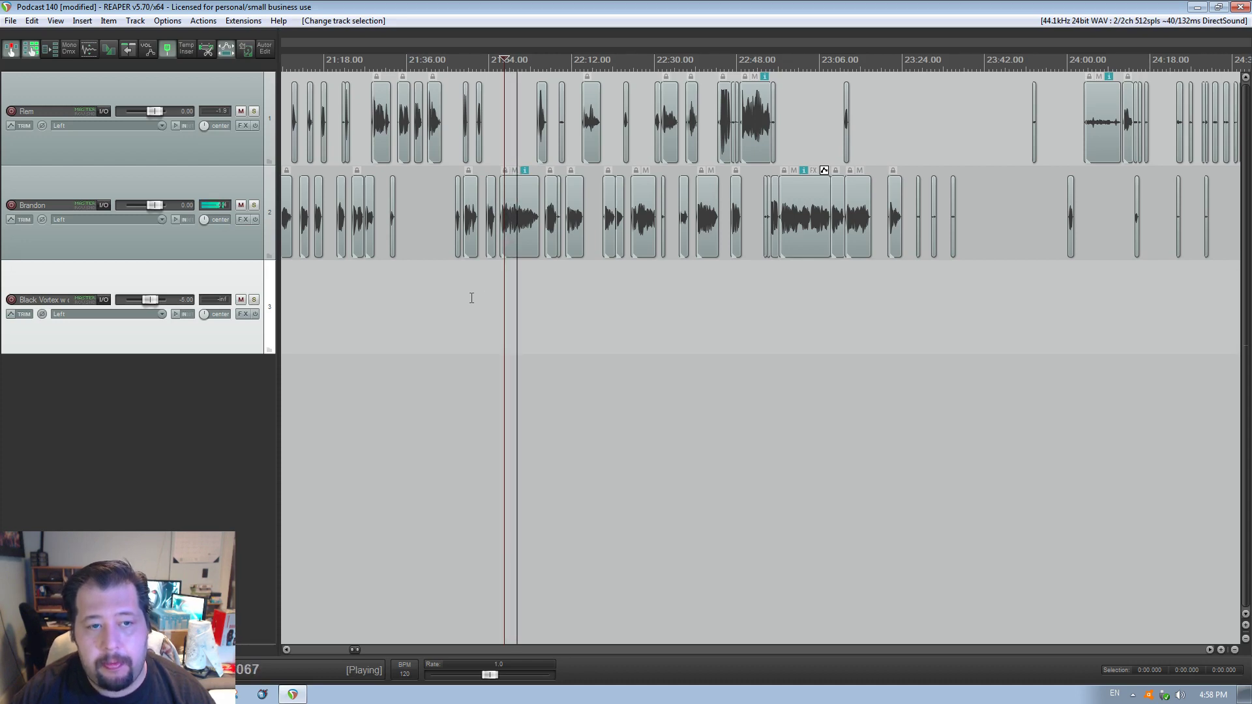
key(space)
click(636, 273)
key(space)
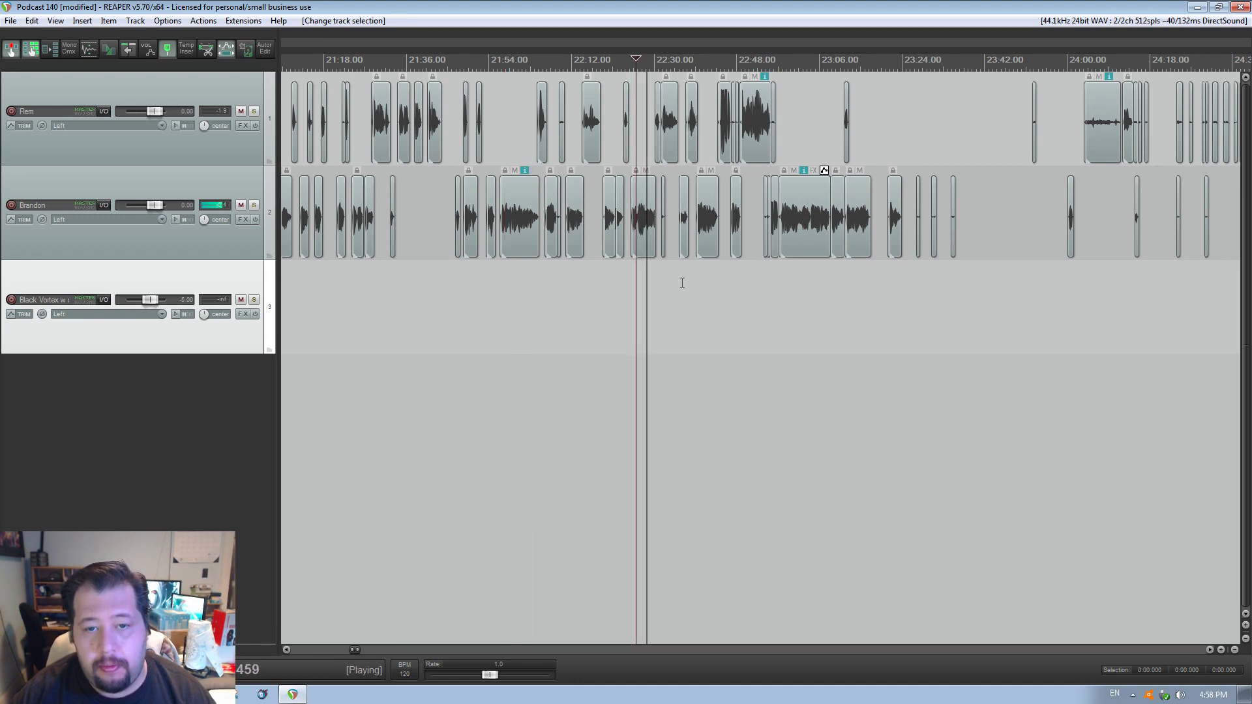
- Locate a passage worth marking by playing from about 19:43, 21:05, 21:57, 21:29 and 21:07
click(287, 649)
key(space)
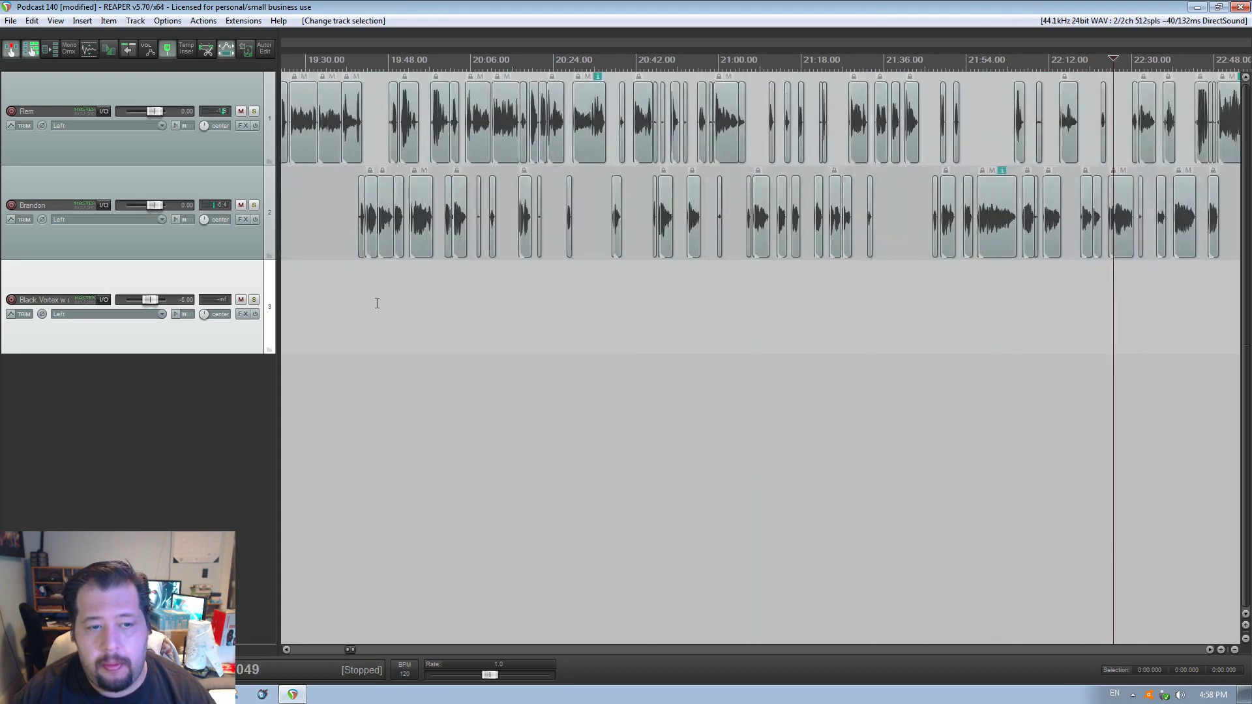
click(369, 304)
key(space)
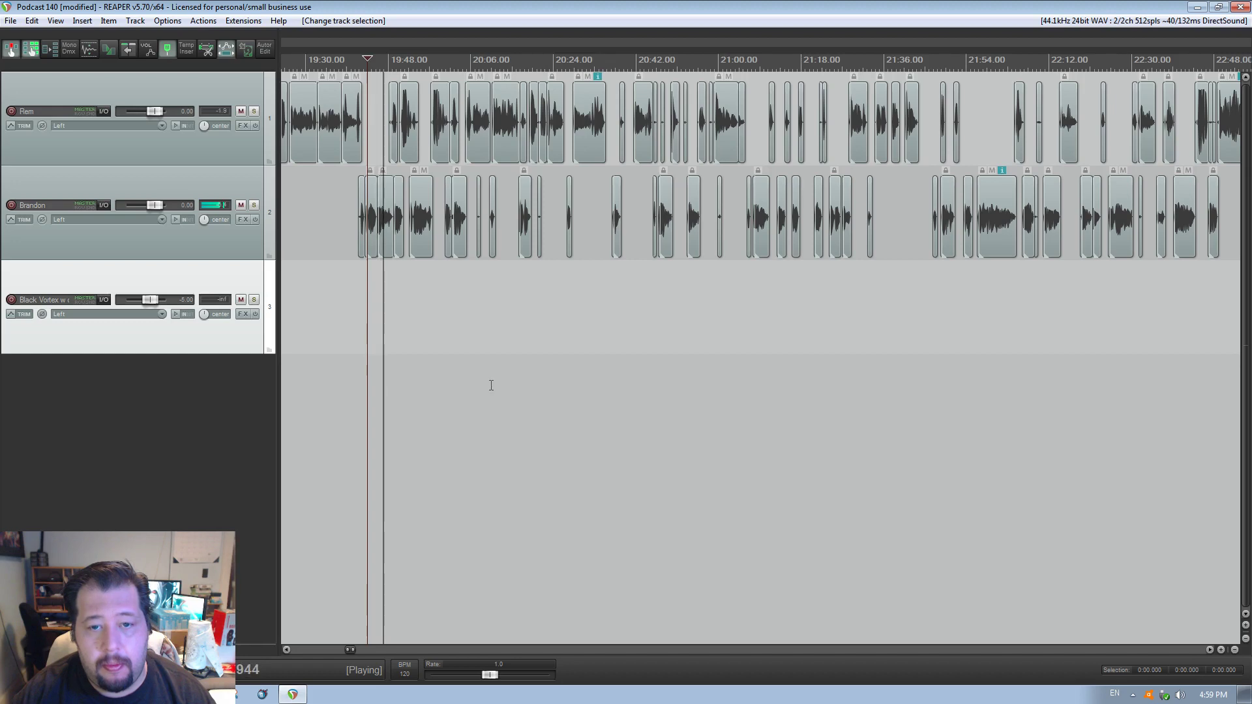
click(742, 325)
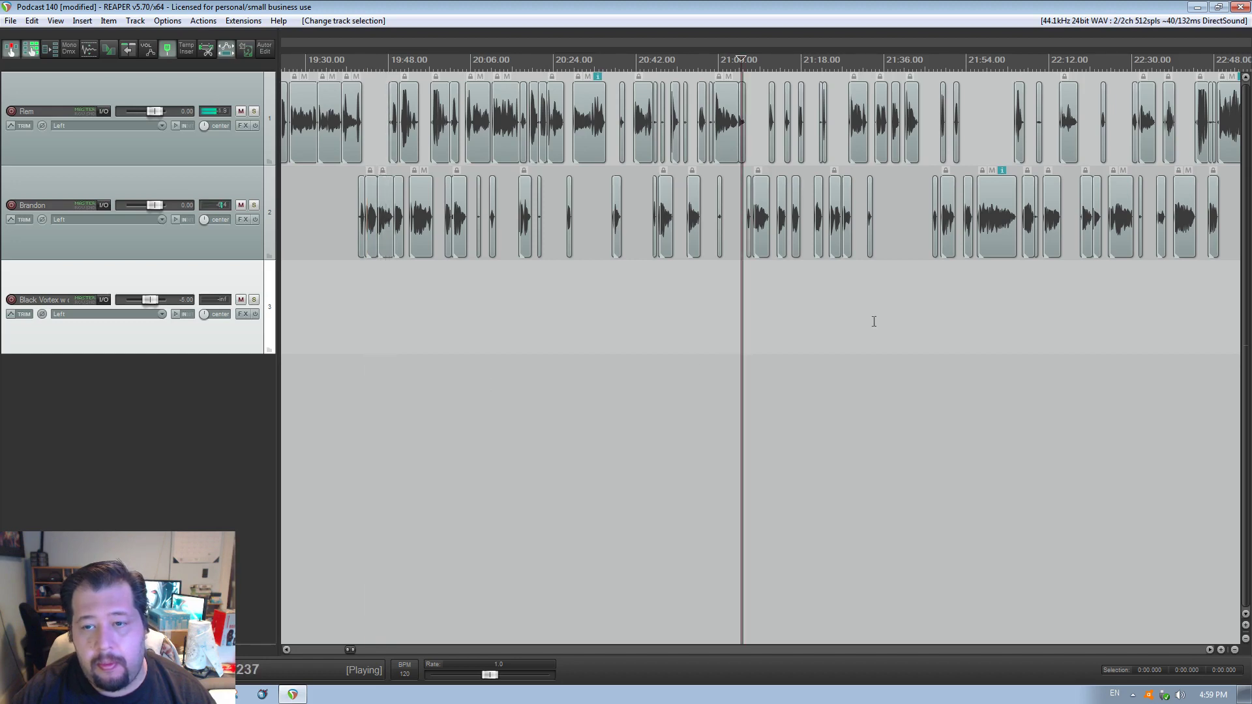
click(979, 287)
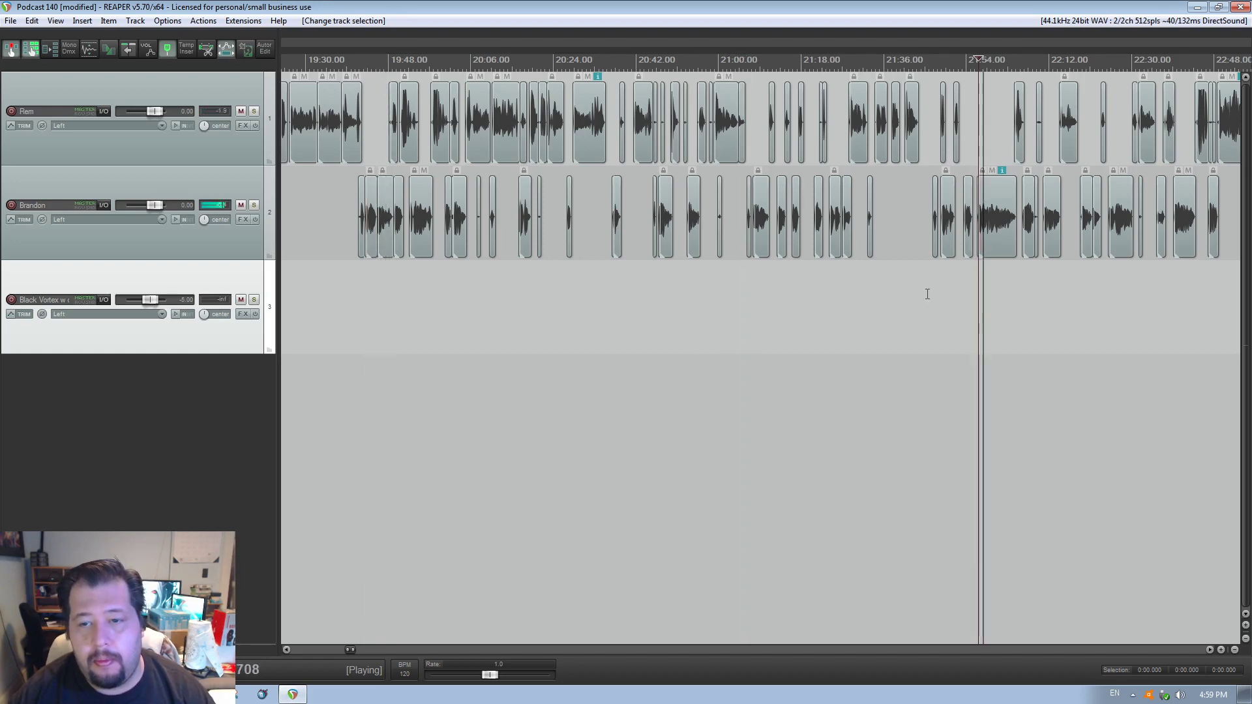
click(853, 288)
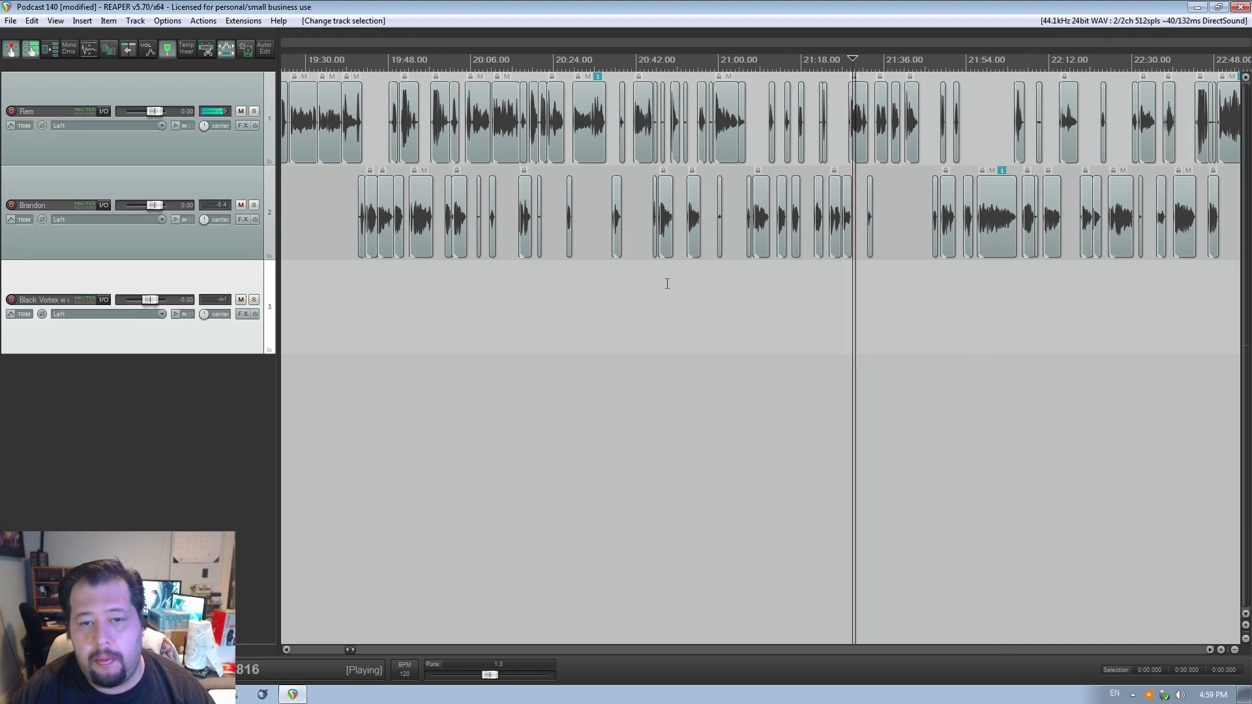
click(752, 277)
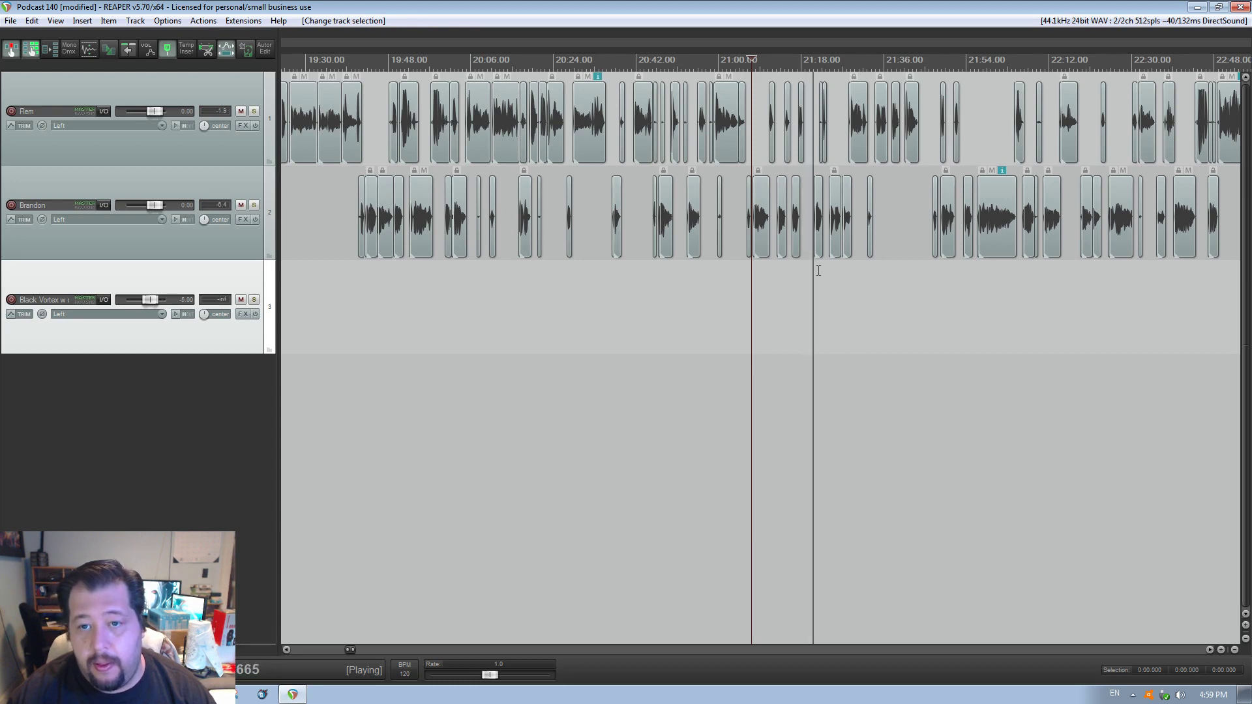
key(space)
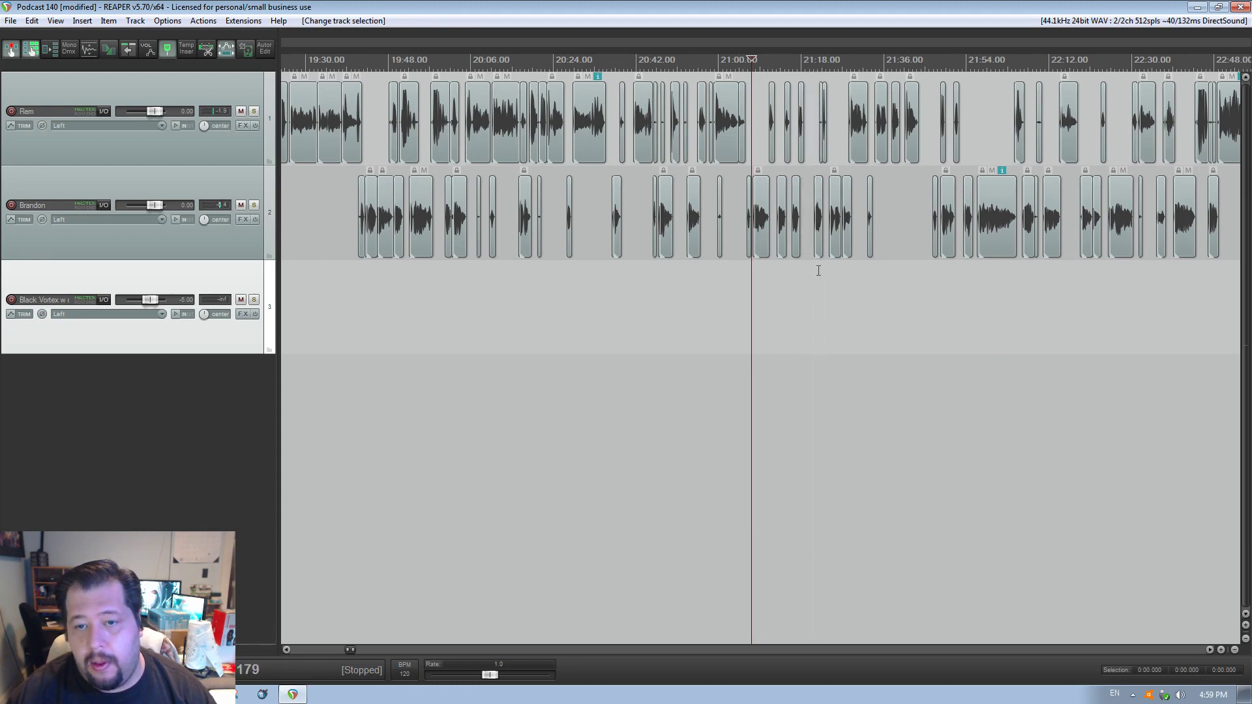
- Open the marker list and add a marker named "Robocop Dick Shoot" at 21:20.679
click(815, 273)
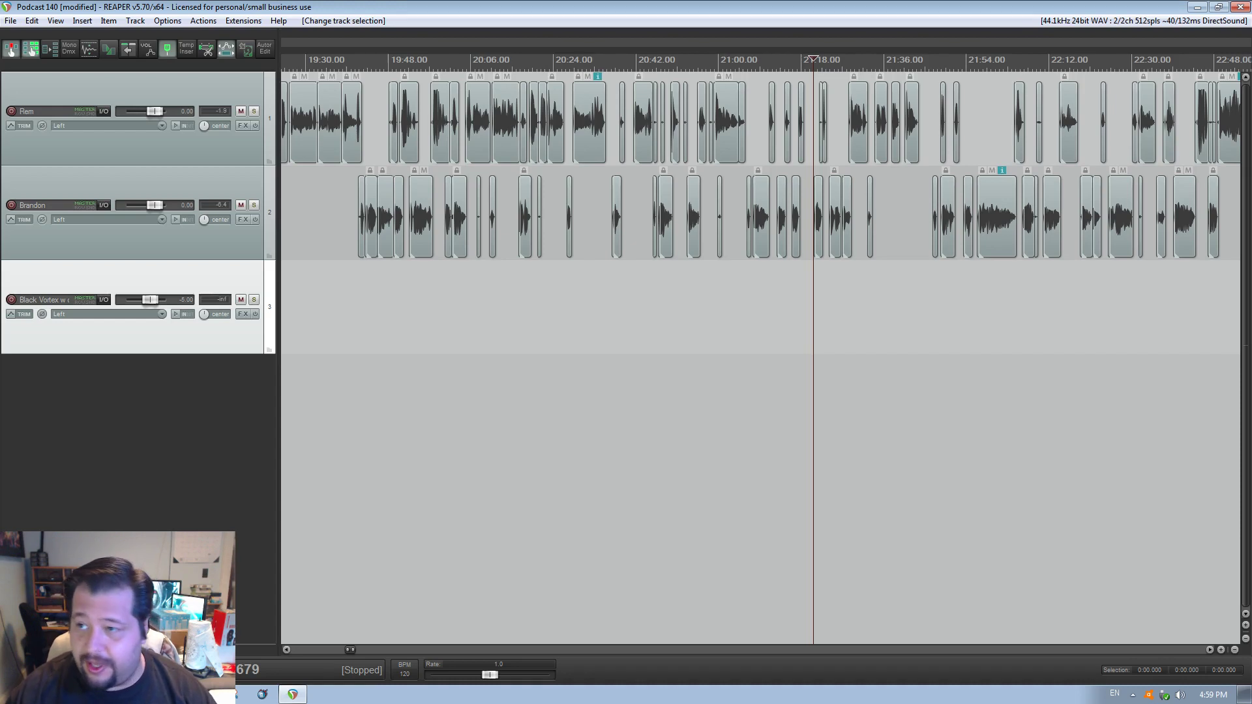
key(ctrl+alt+shift+m)
mouse_move(631, 107)
mouse_down()
mouse_move(405, 94)
mouse_move(405, 44)
mouse_up()
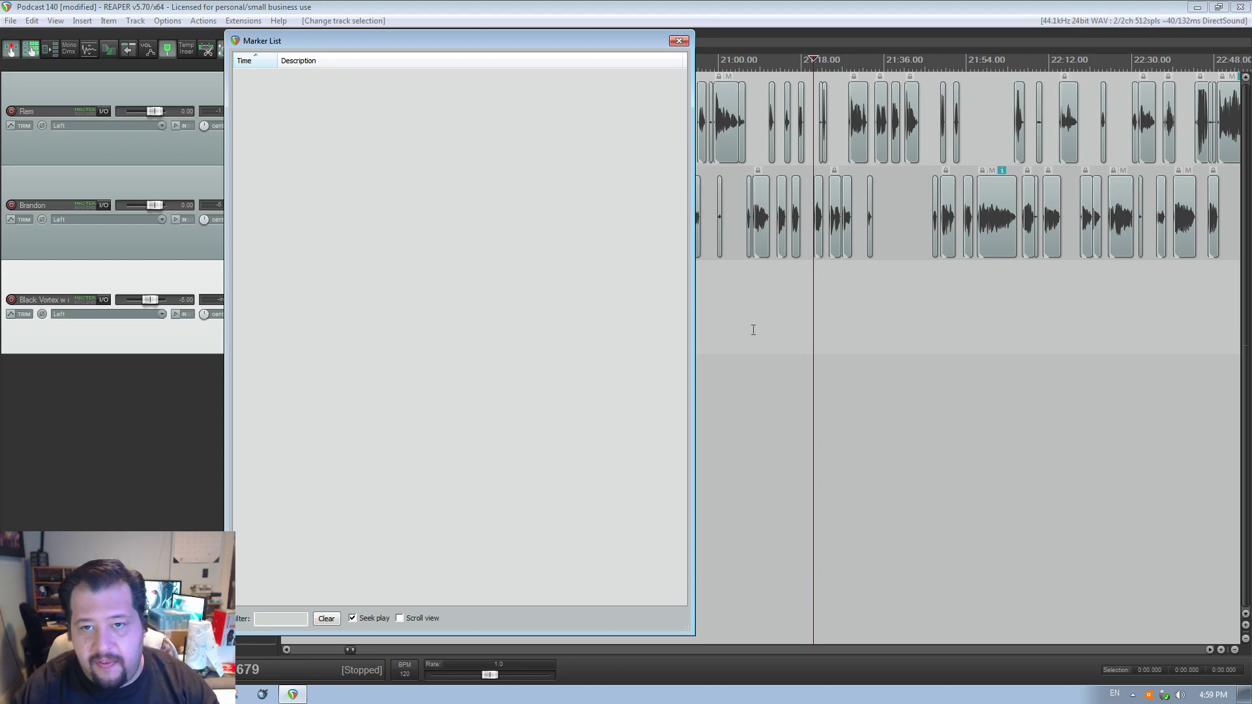
key(shift+m)
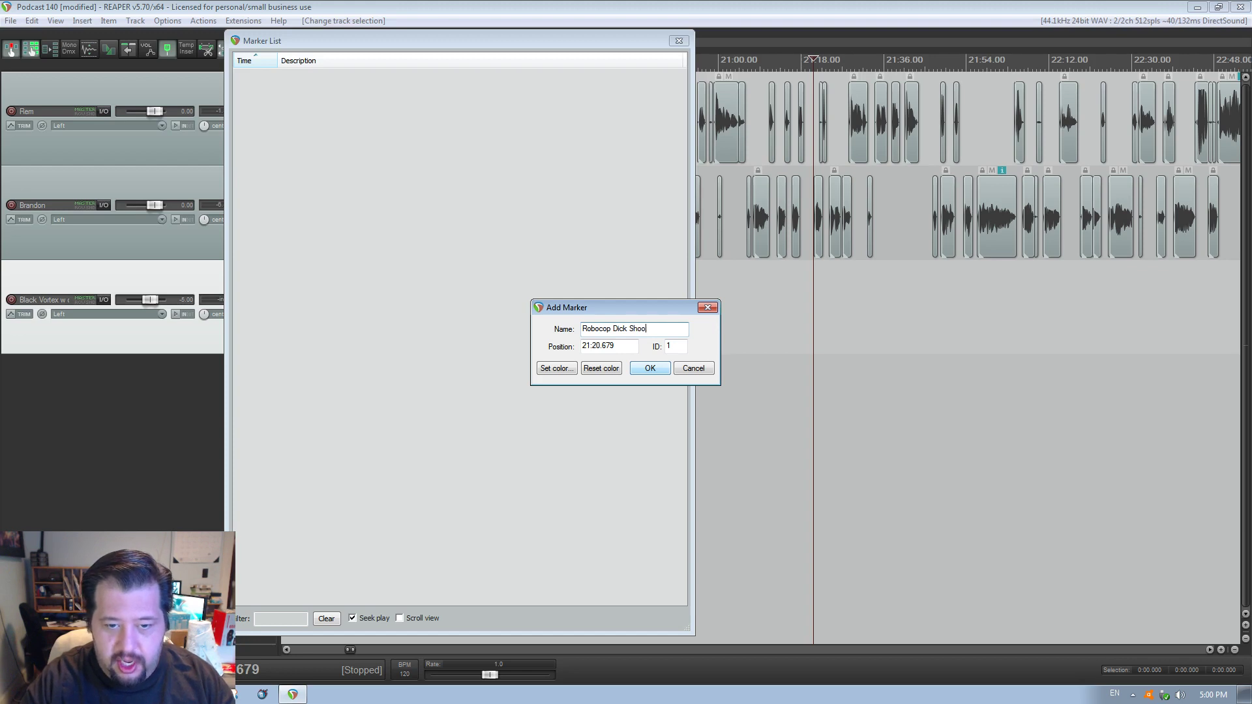
click(656, 370)
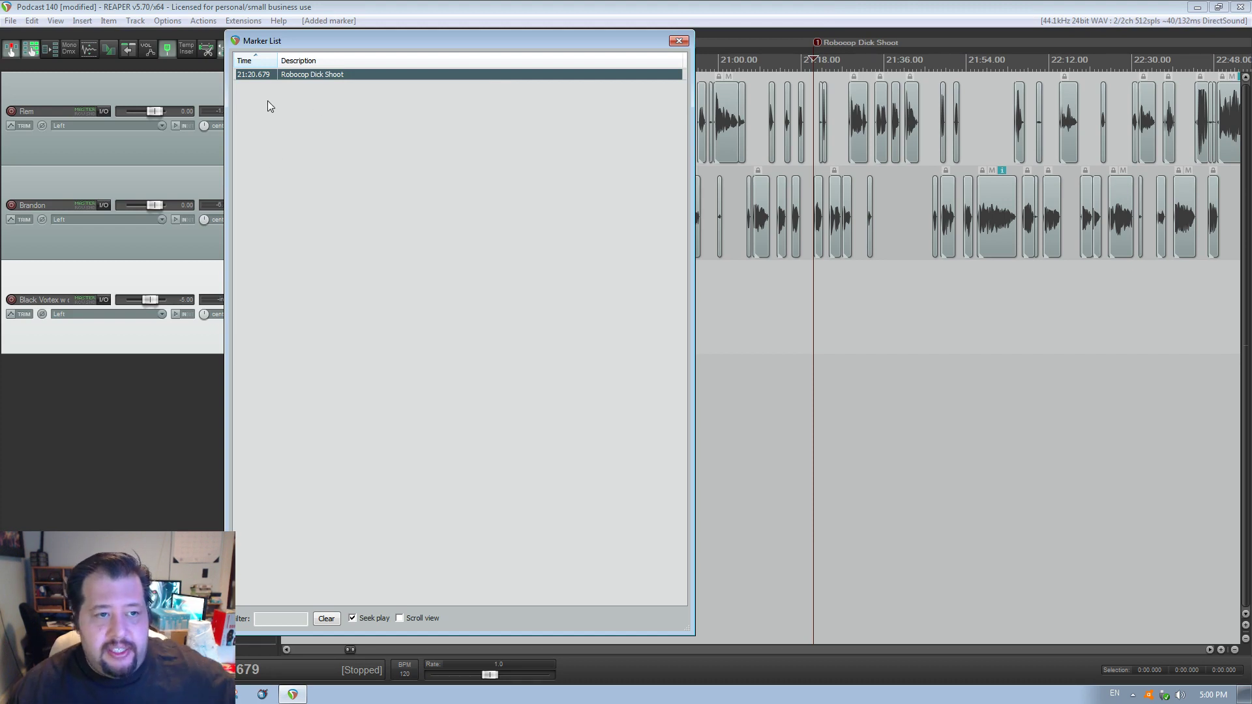
- Set the marker list's export format string to "mt d"
right_click(349, 234)
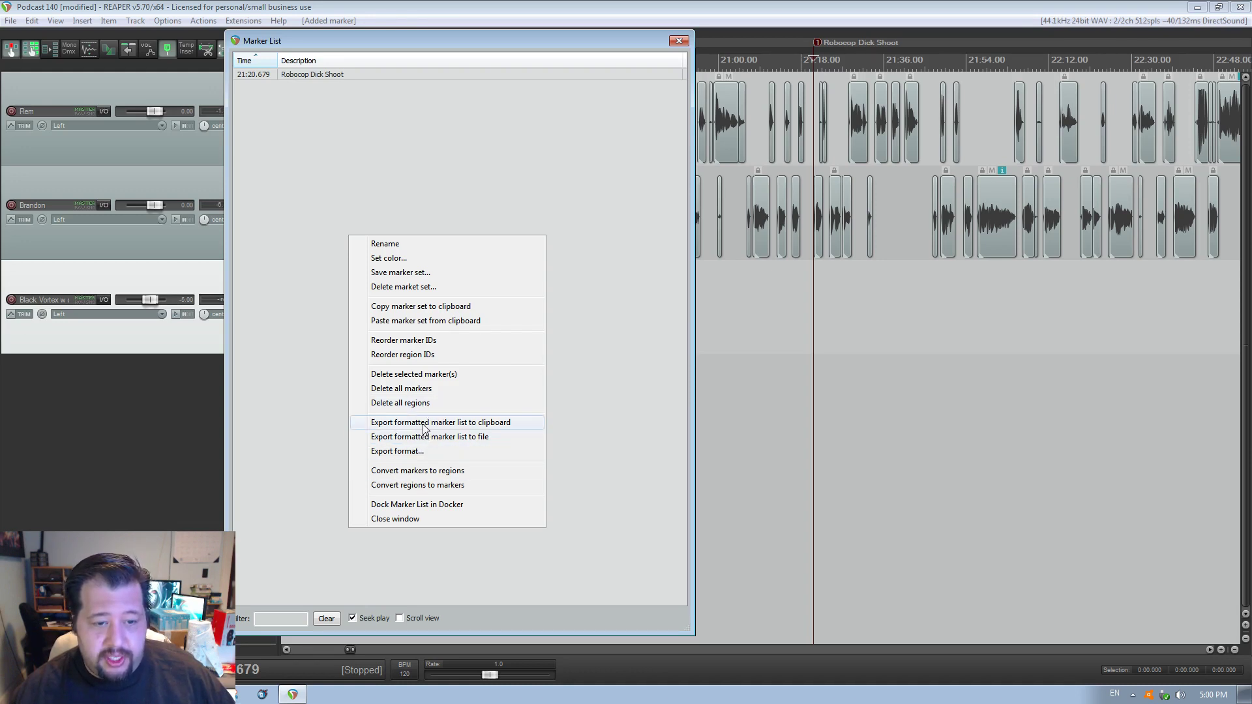
click(417, 458)
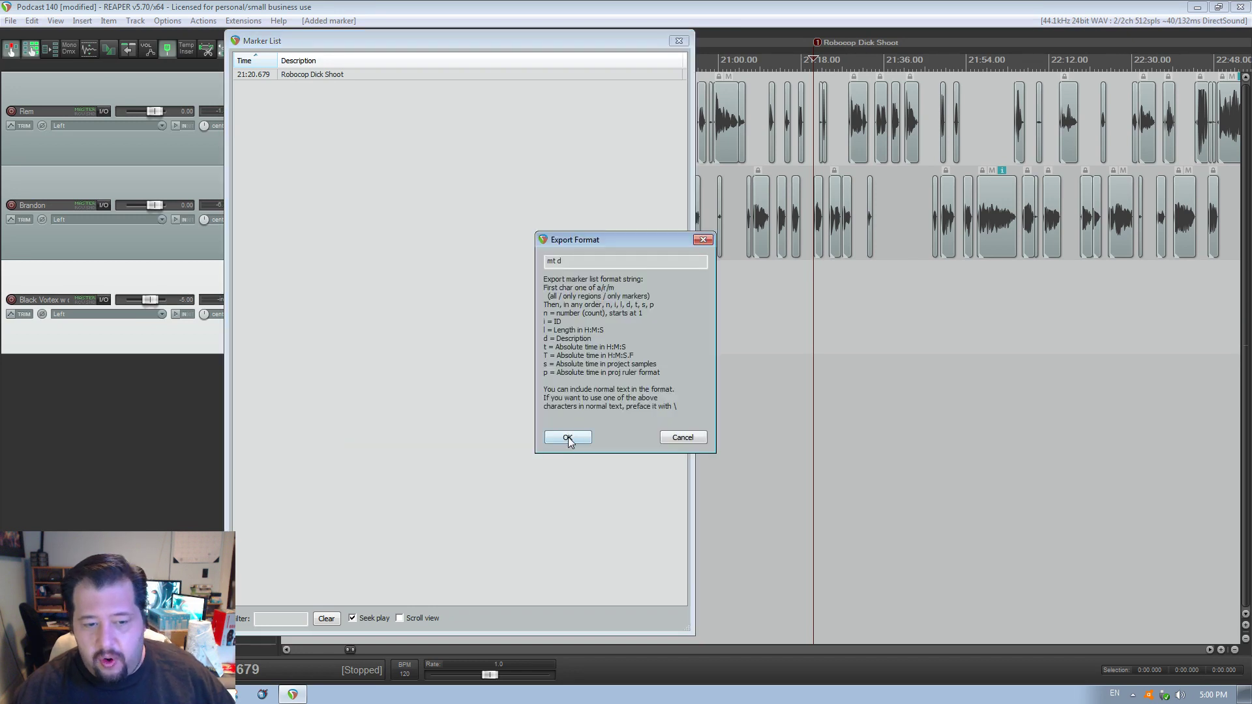
click(556, 261)
key(BackSpace)
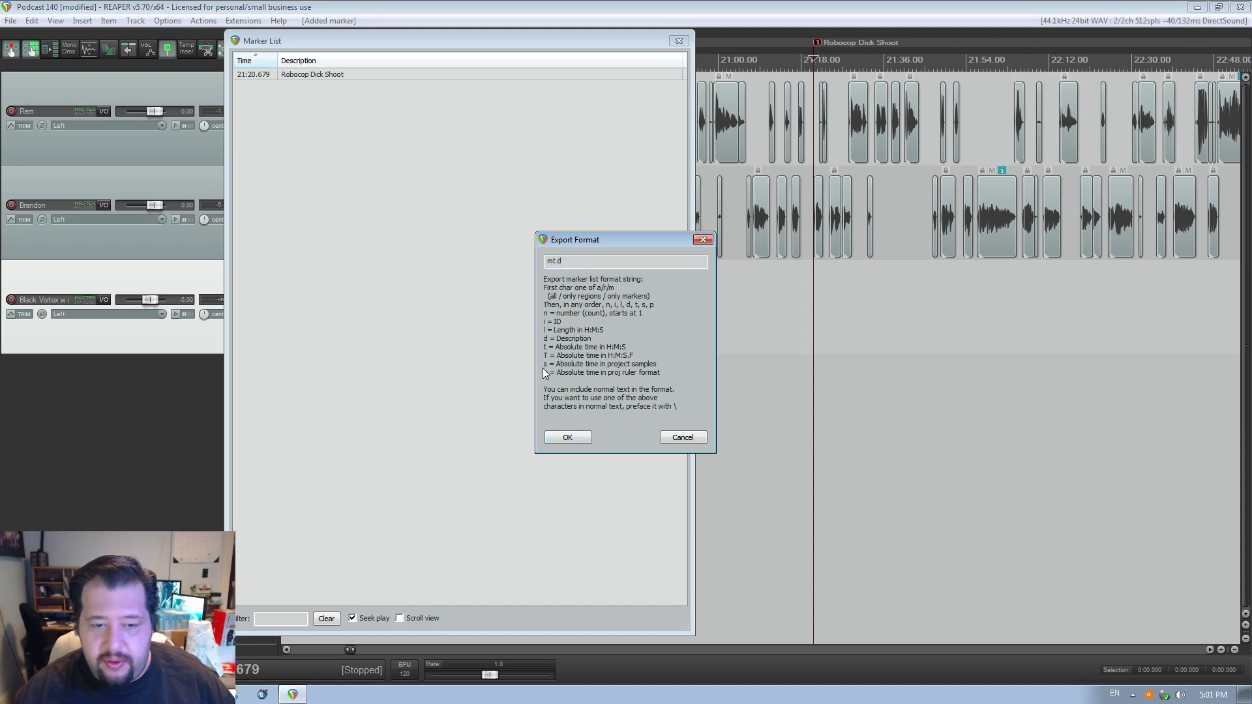
click(581, 436)
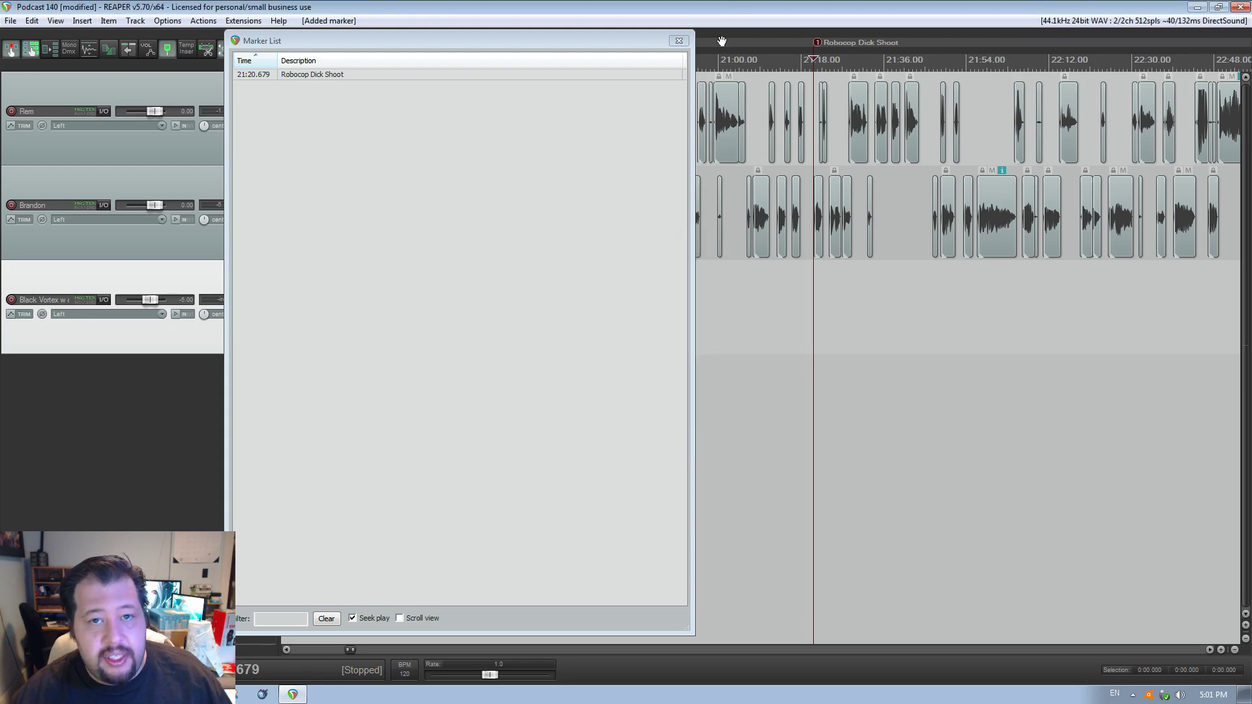
- Move the marker list window clear of the timeline and place the edit cursor at about 21:00.9
drag(483, 38, 1251, 40)
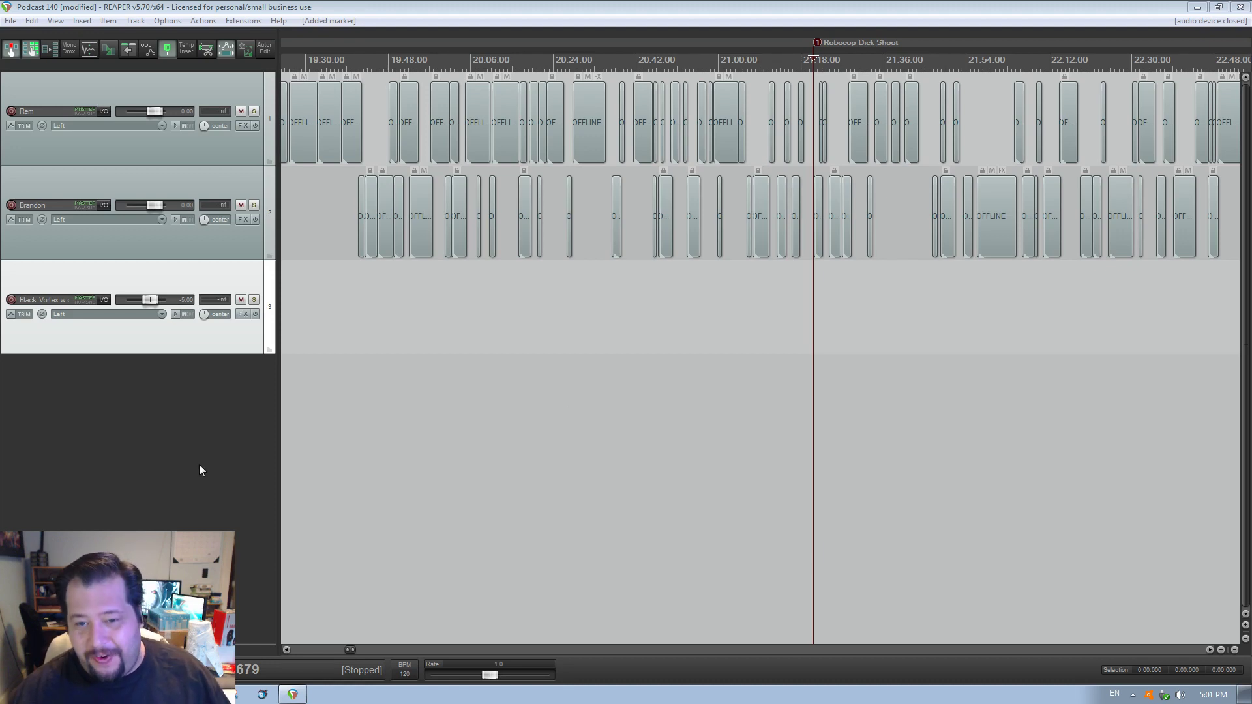
click(724, 366)
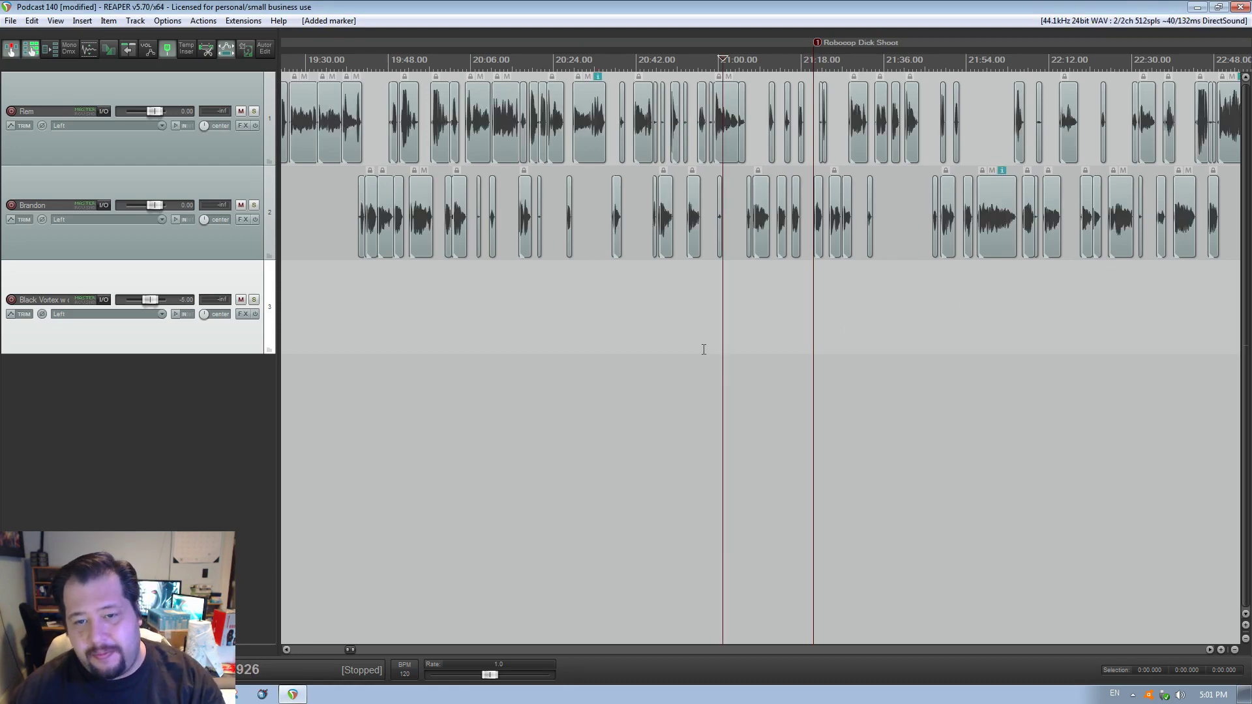